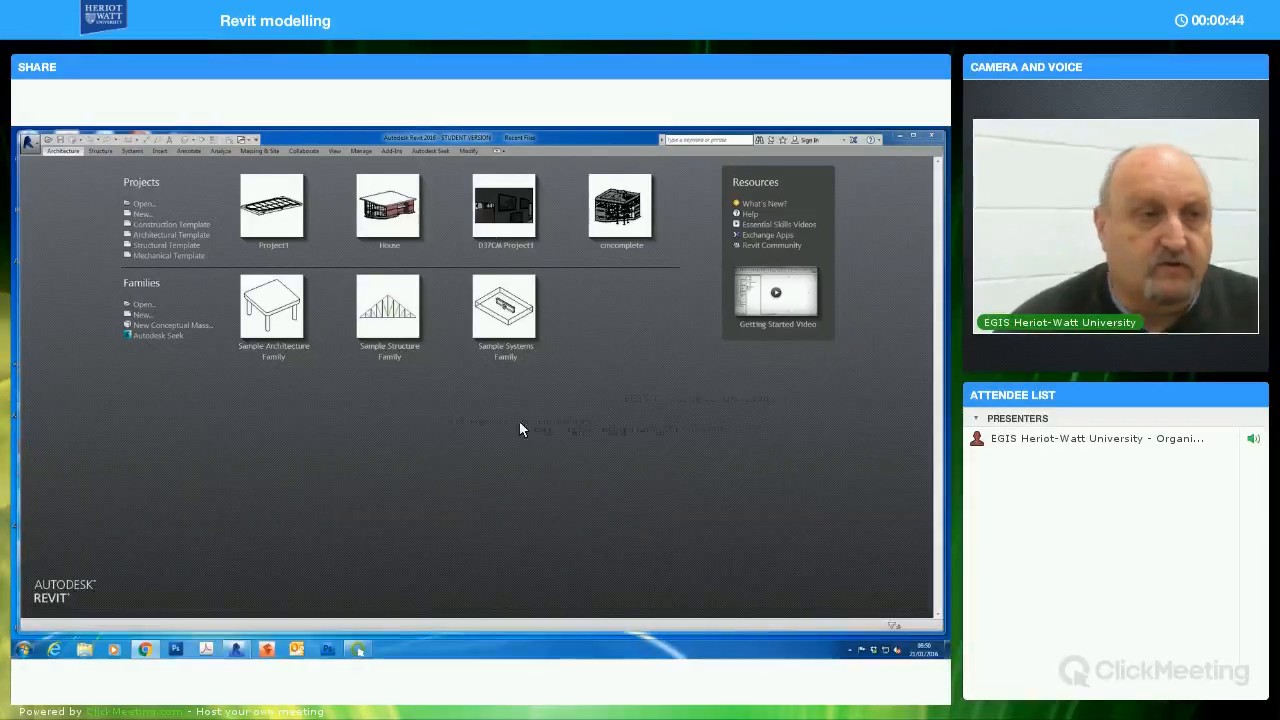
Create a new project based on the UK template file DefaultGBRENU
{"action": "left_click", "coordinate": [141, 213]}
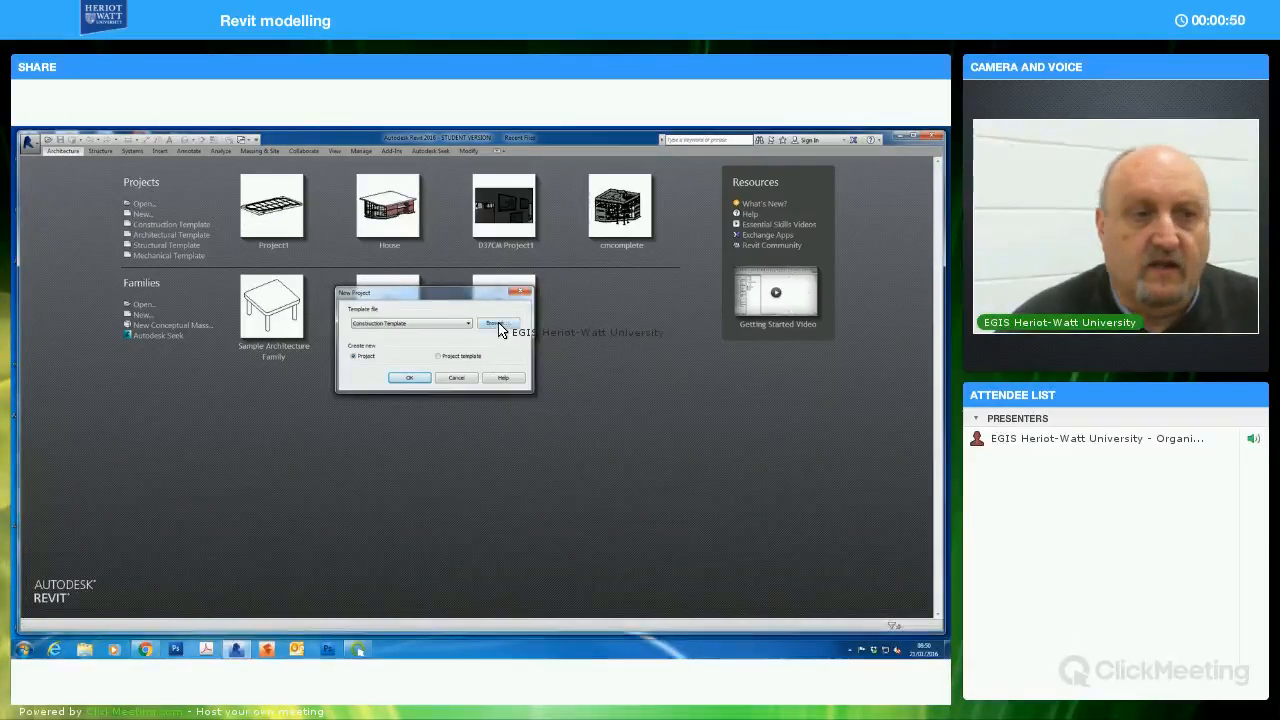
{"action": "left_click", "coordinate": [497, 323]}
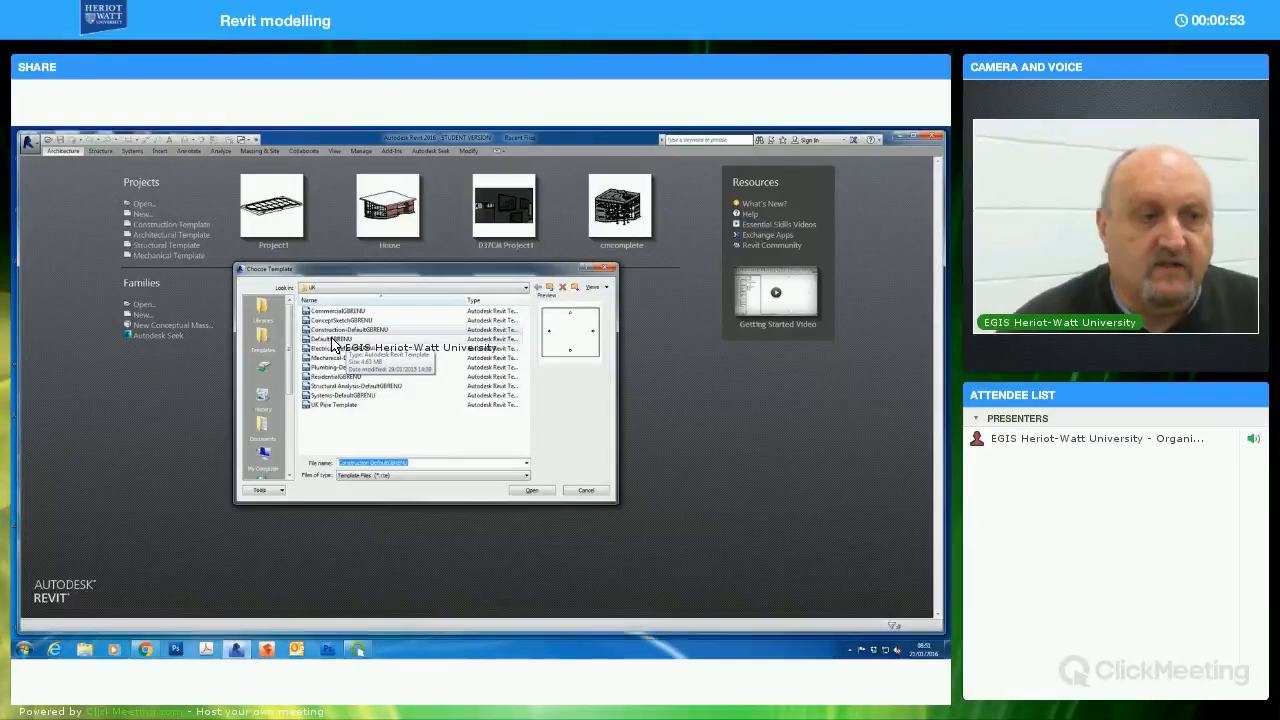
{"action": "left_click", "coordinate": [332, 341]}
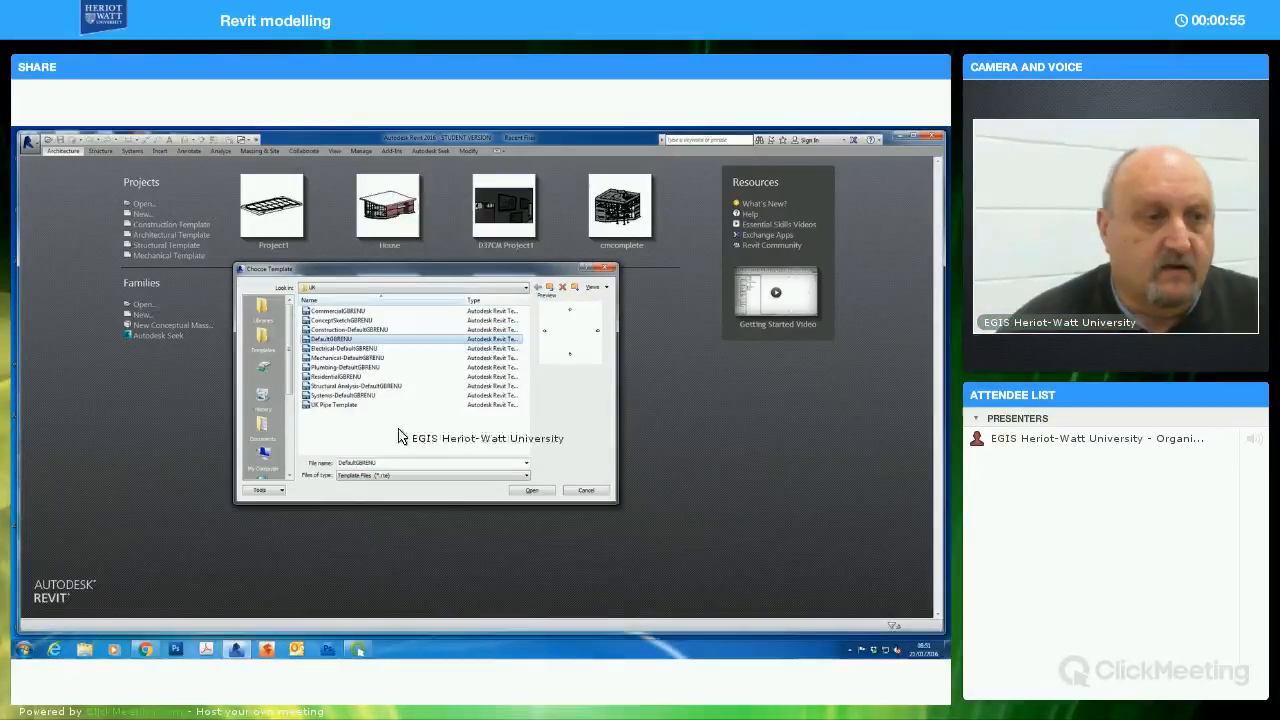
{"action": "left_click", "coordinate": [532, 491]}
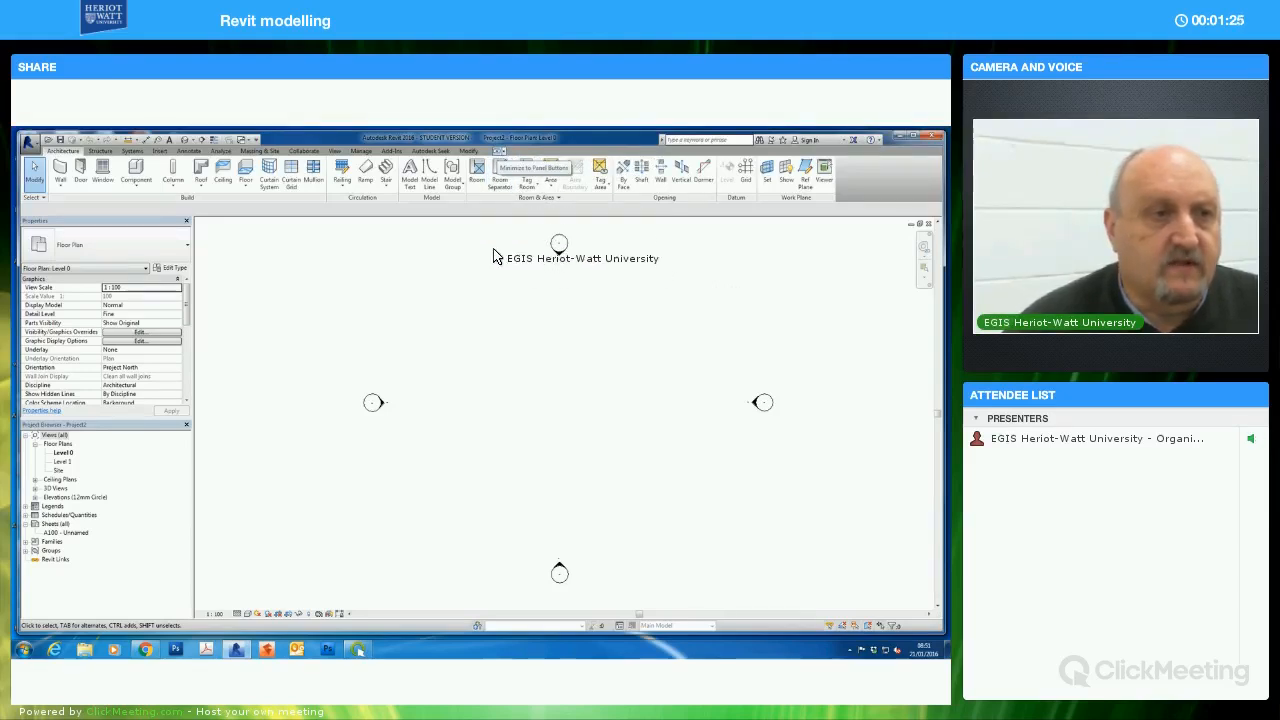
Cycle the ribbon through its minimized display states and back to the full ribbon
{"action": "left_click", "coordinate": [499, 151]}
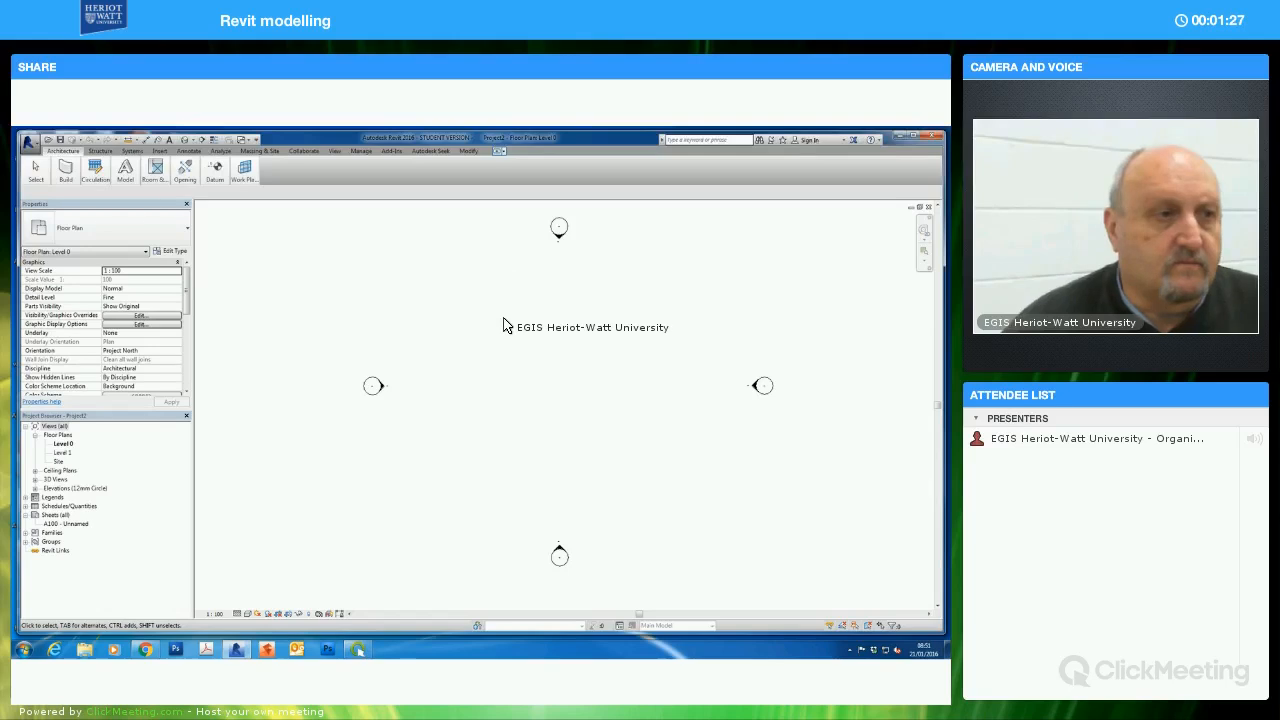
{"action": "left_click", "coordinate": [499, 151]}
{"action": "left_click", "coordinate": [499, 152]}
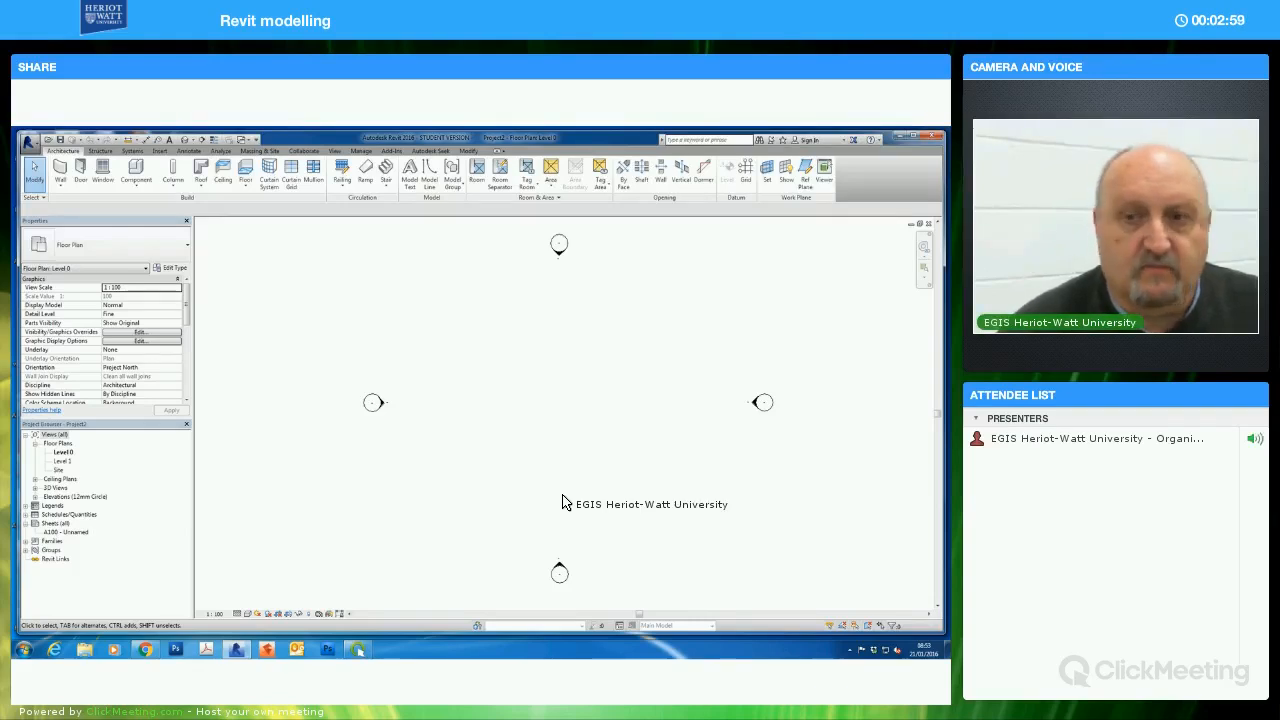
Open the East elevation view to show the project levels
{"action": "left_click", "coordinate": [35, 496]}
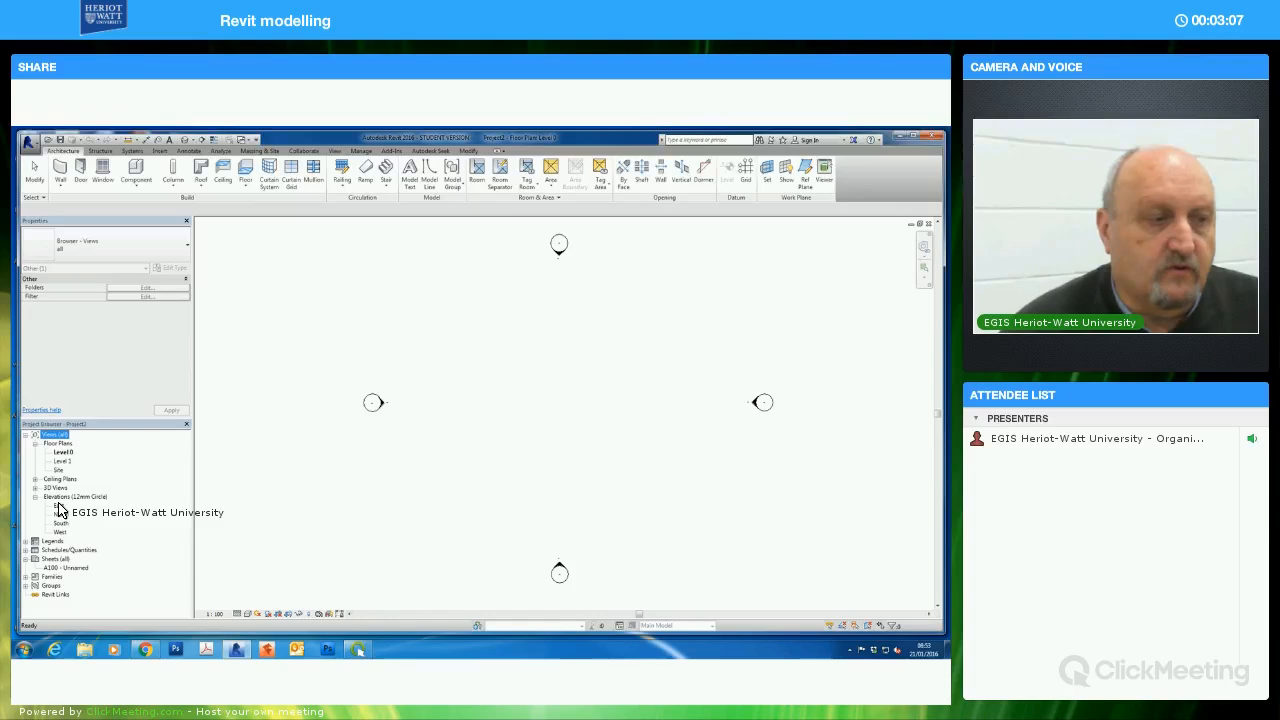
{"action": "double_click", "coordinate": [58, 506]}
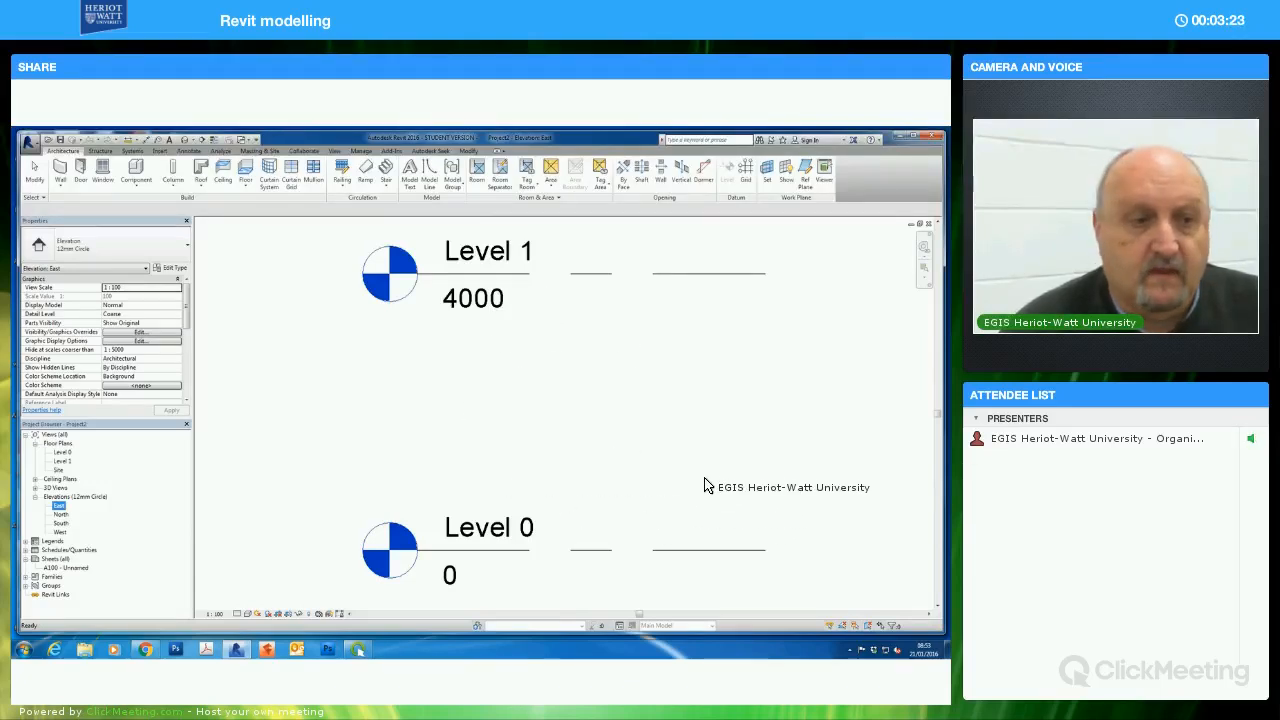
{"action": "scroll", "coordinate": [698, 474], "scroll_direction": "down", "scroll_amount": 2}
{"action": "scroll", "coordinate": [679, 468], "scroll_direction": "down", "scroll_amount": 2}
{"action": "middle_click_drag", "start_coordinate": [679, 468], "coordinate": [560, 462]}
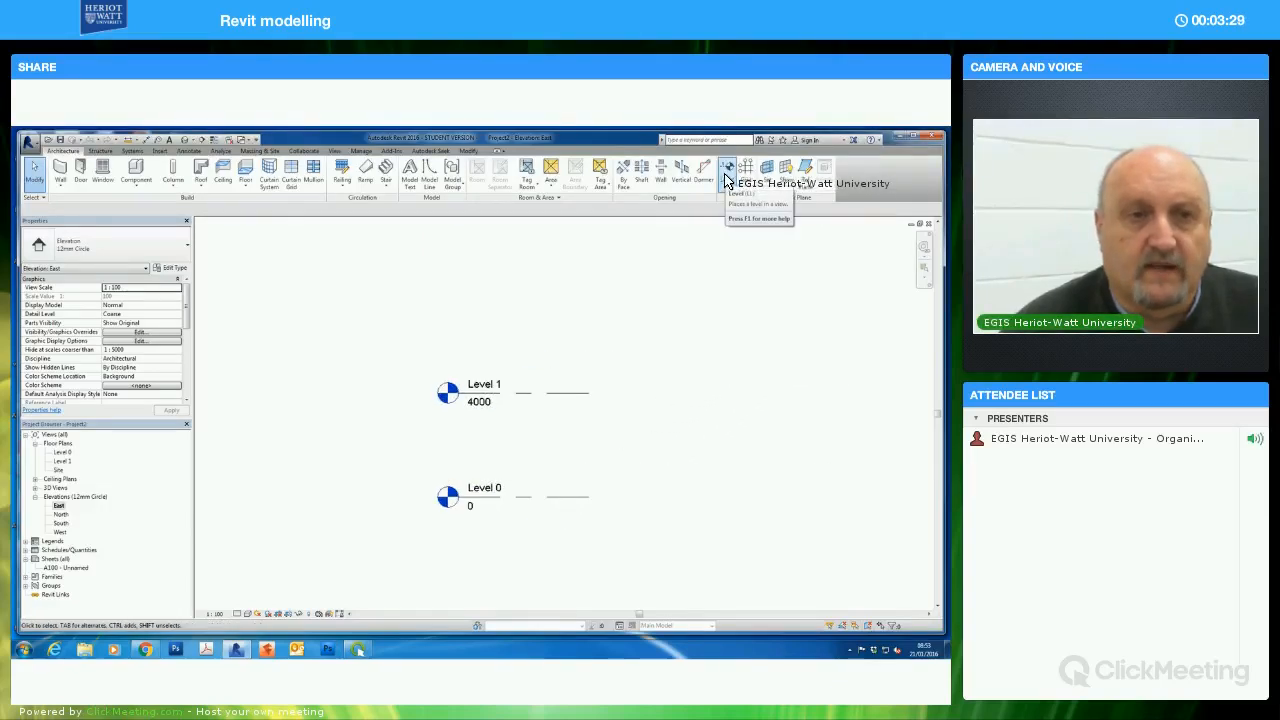
Place a new level below Level 0 at elevation -1000, aligned with the existing level heads
{"action": "left_click", "coordinate": [727, 172]}
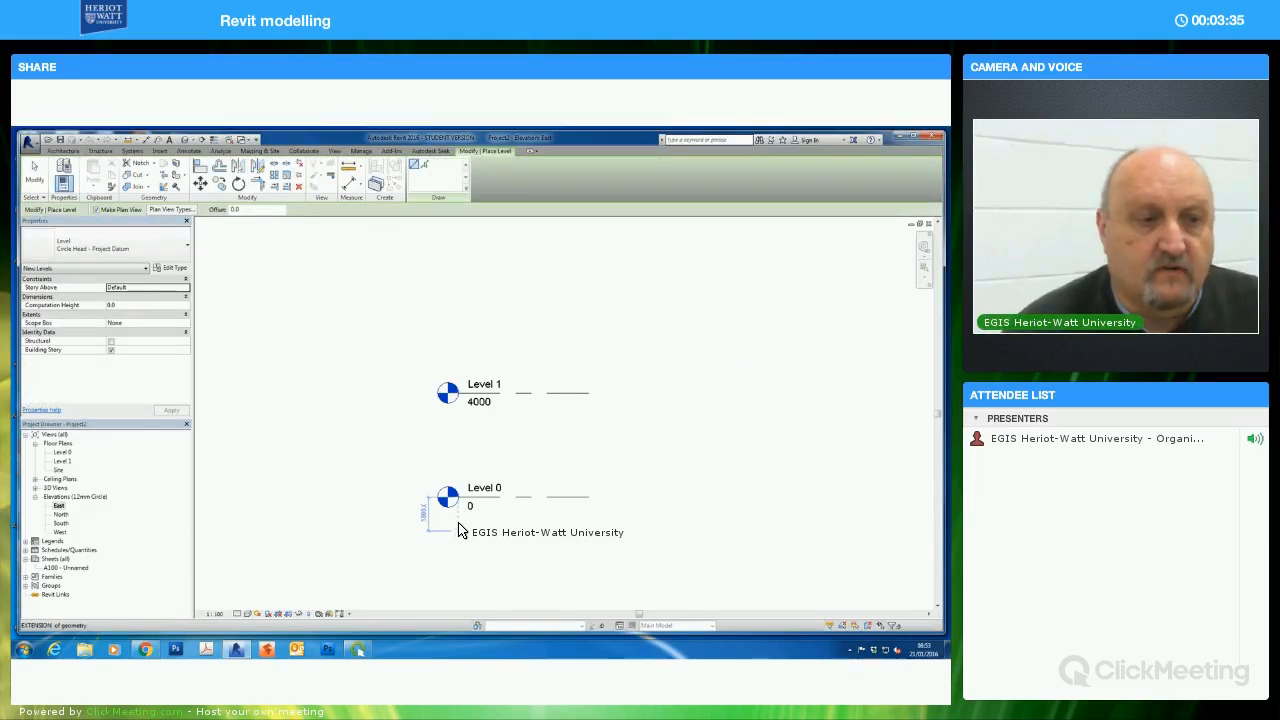
{"action": "left_click", "coordinate": [458, 528]}
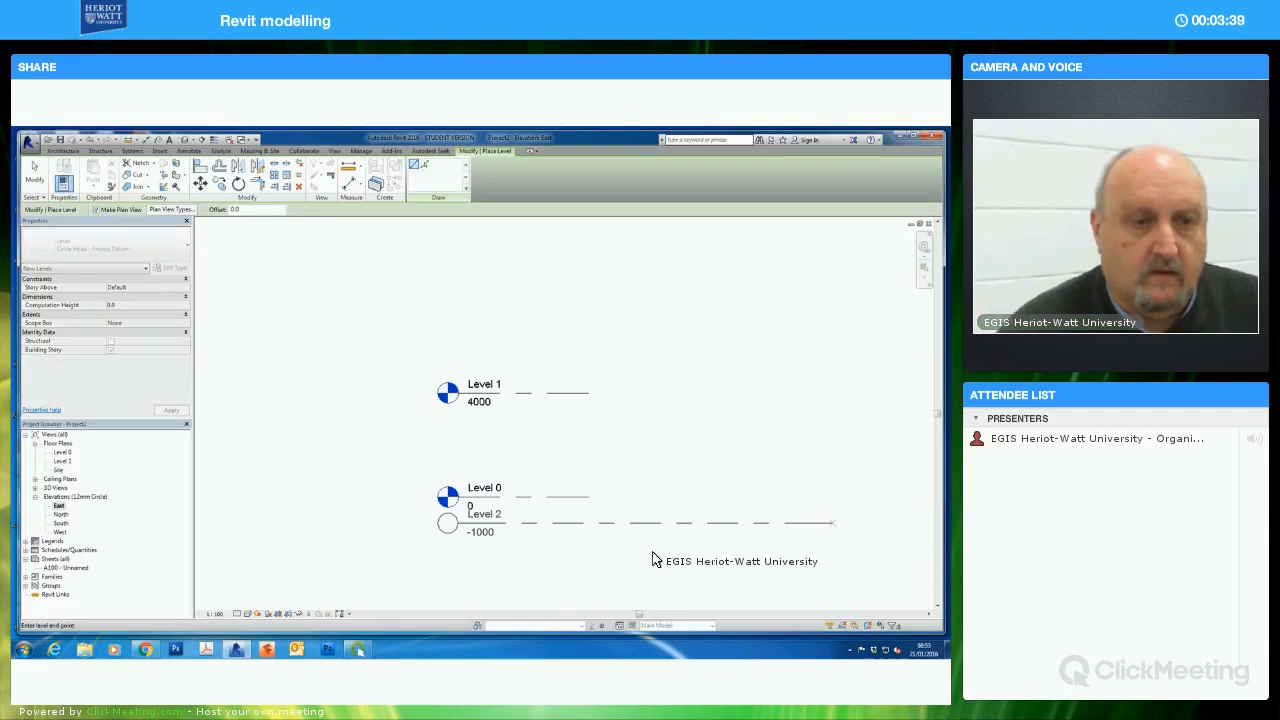
{"action": "key", "text": "Escape"}
{"action": "key", "text": "Escape"}
Rename the level at -1000 to "Footings and Pile Caps" and apply the name to its corresponding views
{"action": "left_click", "coordinate": [496, 523]}
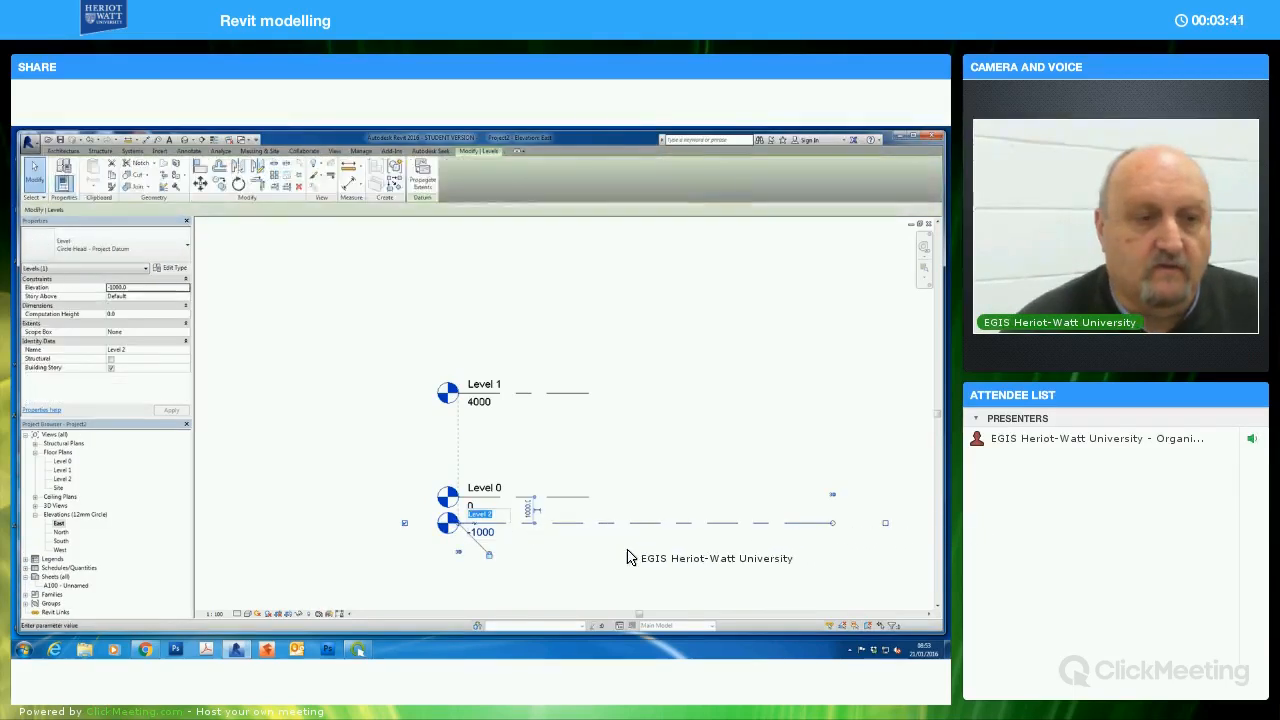
{"action": "left_click", "coordinate": [484, 514]}
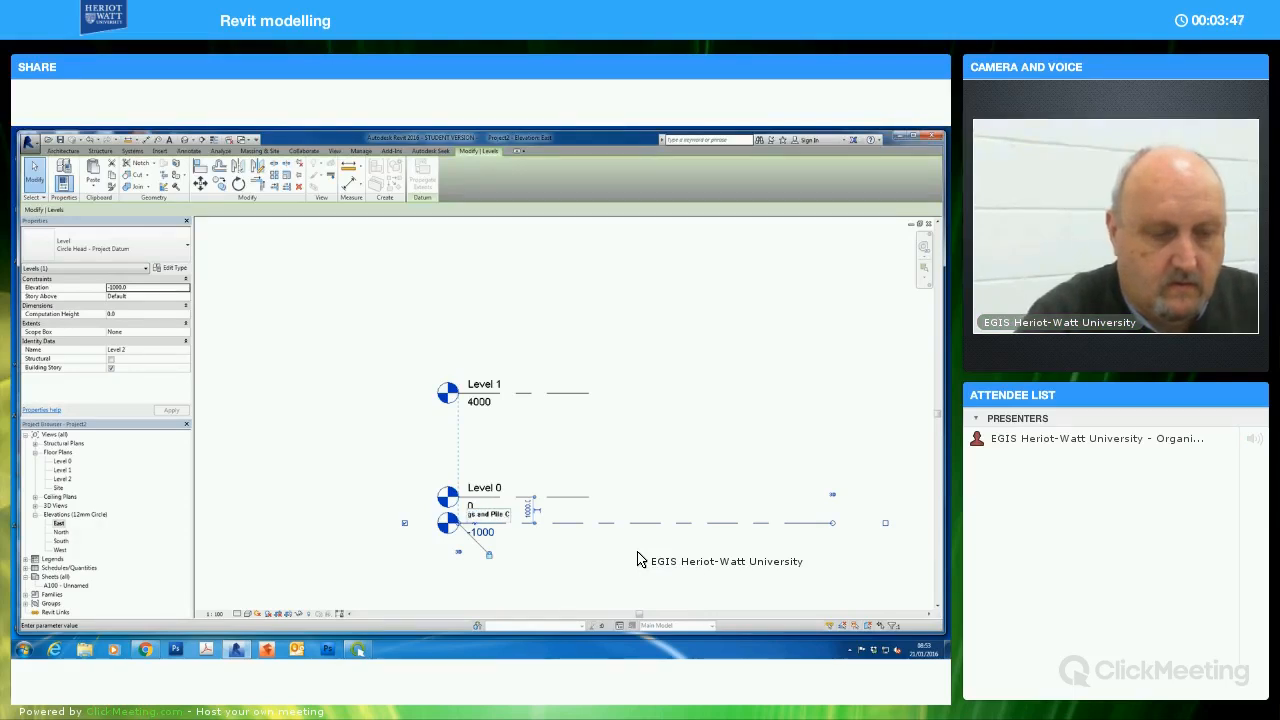
{"action": "type", "text": "aps"}
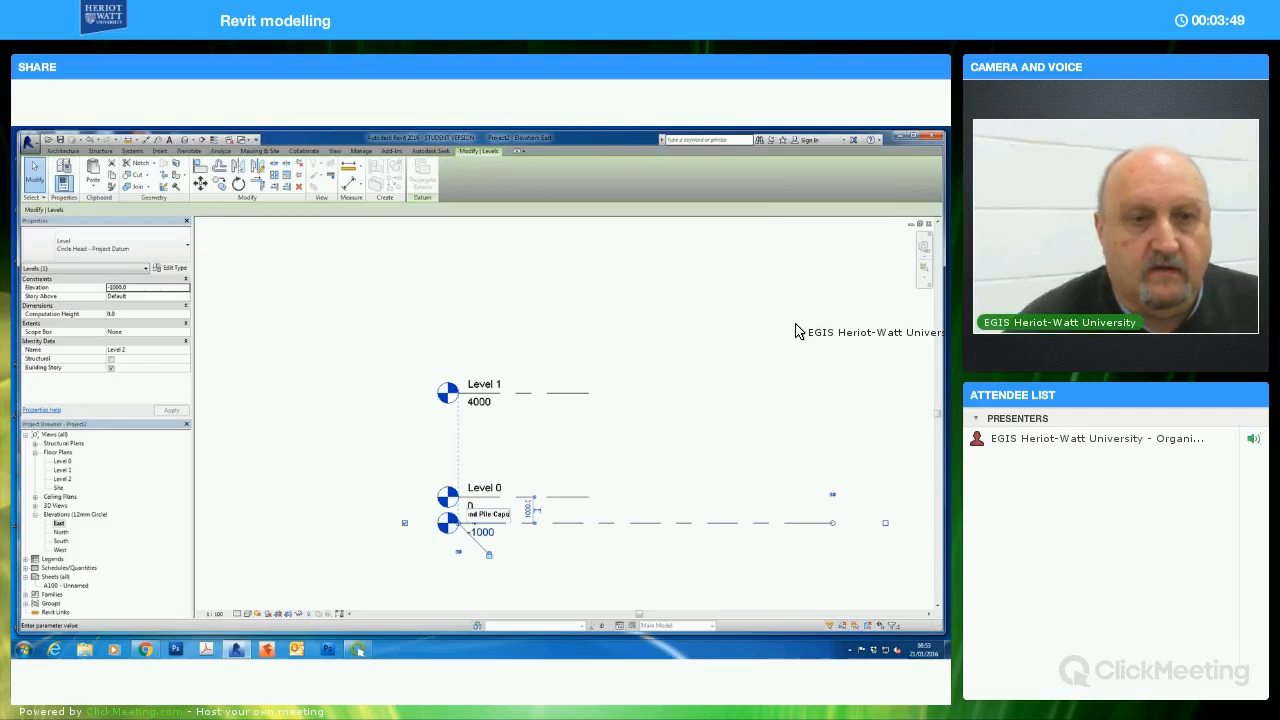
{"action": "key", "text": "Return"}
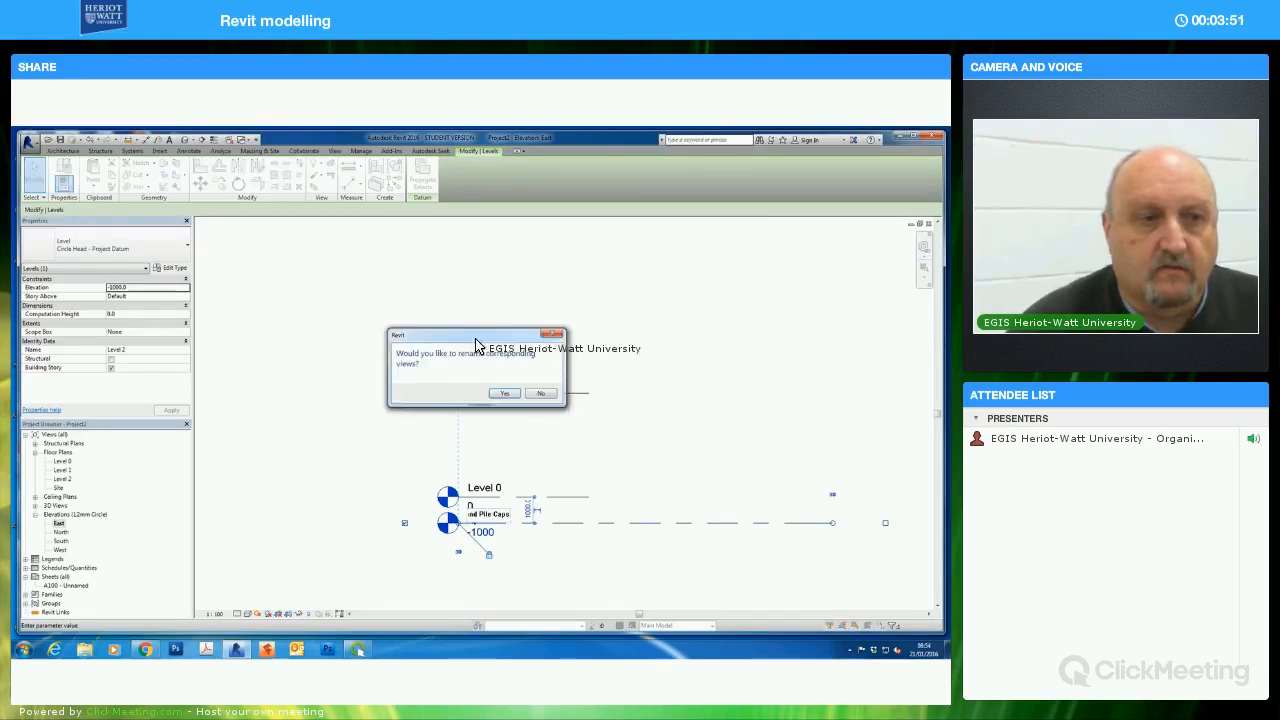
{"action": "left_click_drag", "start_coordinate": [581, 291], "coordinate": [594, 267]}
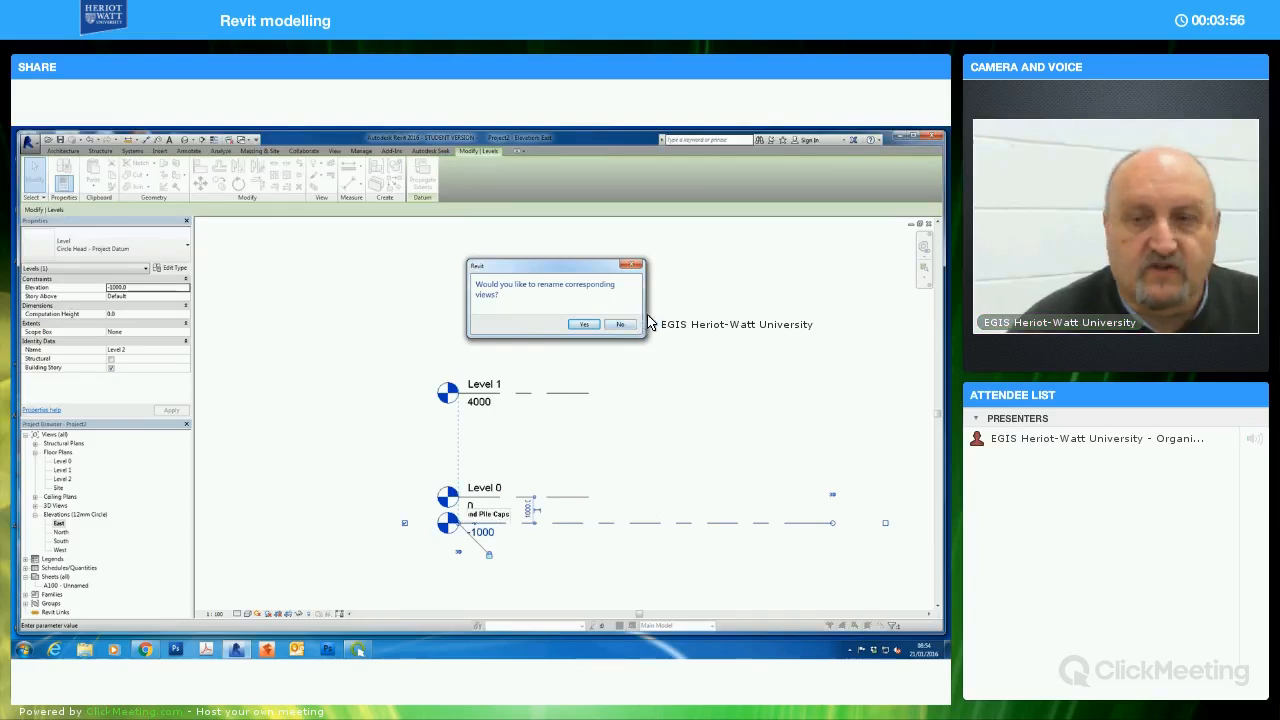
{"action": "left_click", "coordinate": [585, 328]}
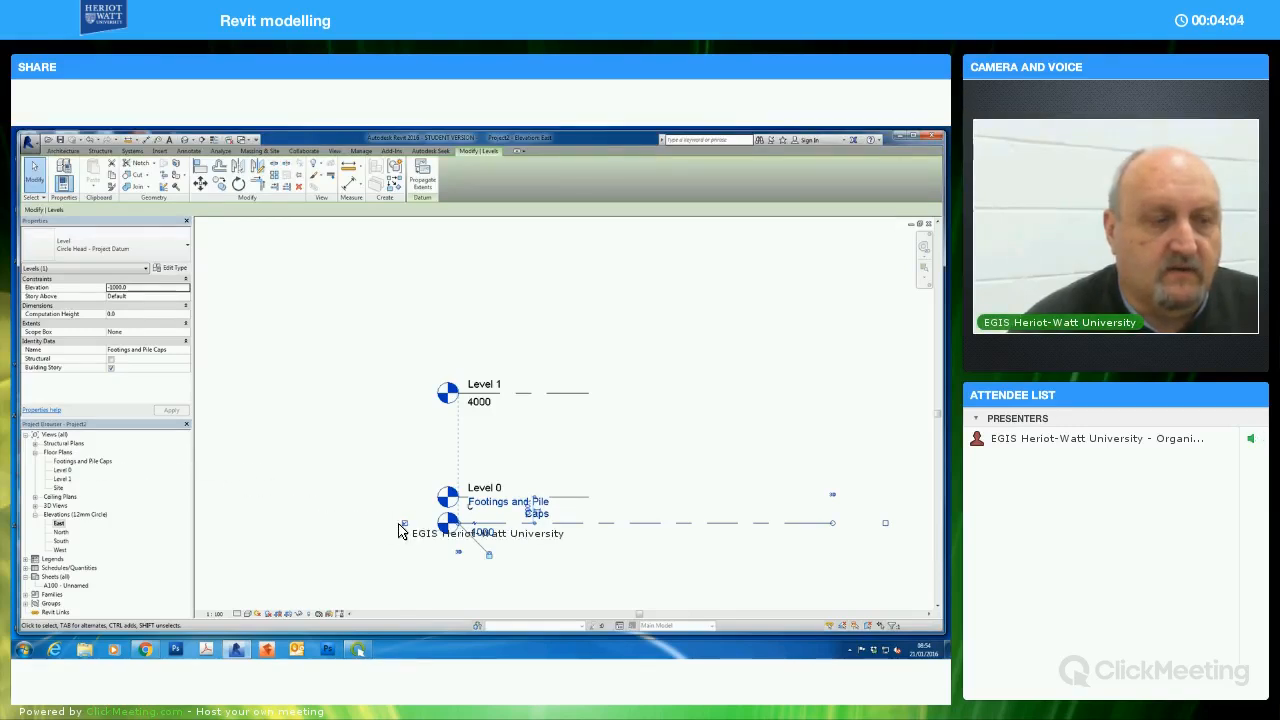
{"action": "left_click", "coordinate": [532, 561]}
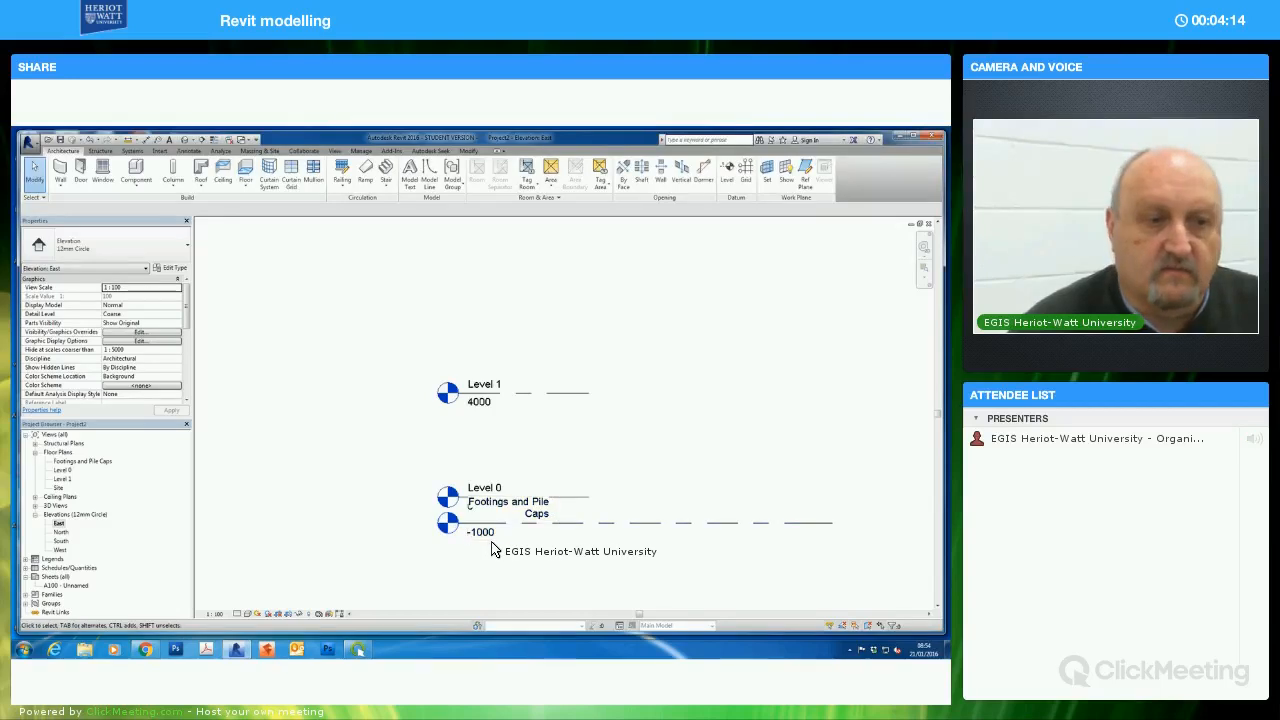
Extend the Level 0 and Level 1 lines to align with the far end of the Footings and Pile Caps level
{"action": "left_click", "coordinate": [592, 498]}
{"action": "left_click_drag", "start_coordinate": [593, 500], "coordinate": [823, 547]}
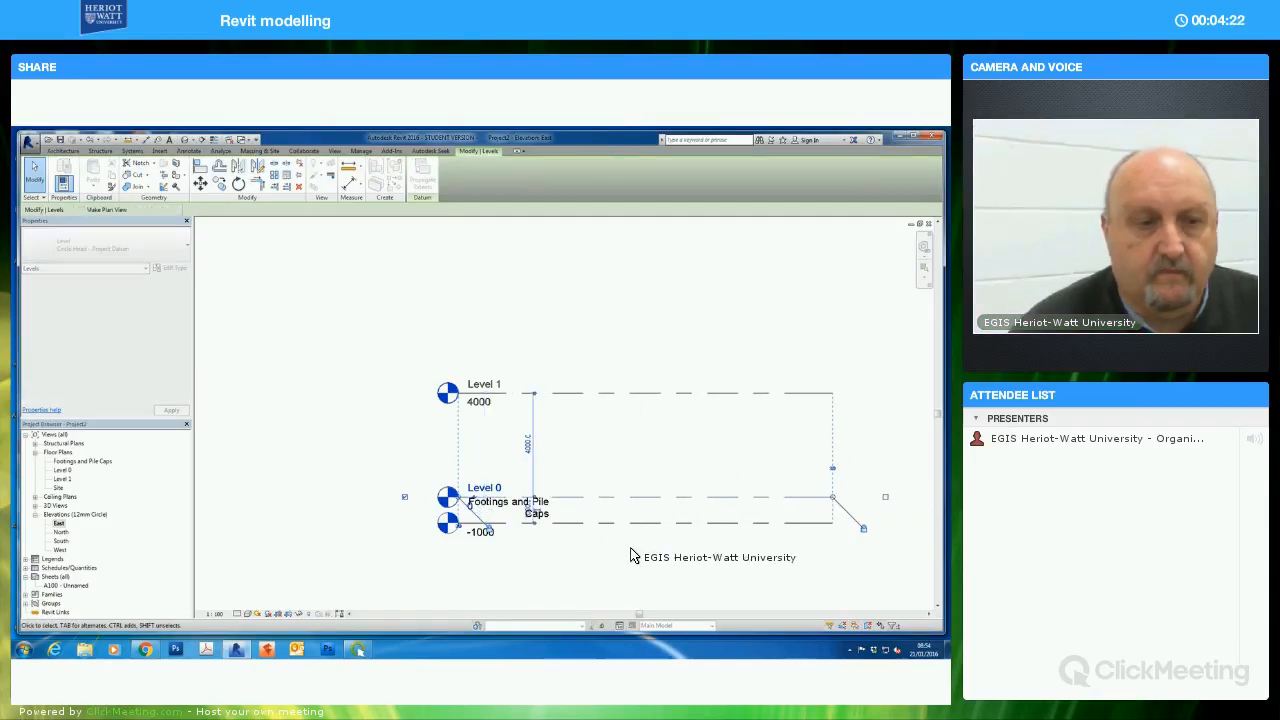
{"action": "left_click", "coordinate": [403, 493]}
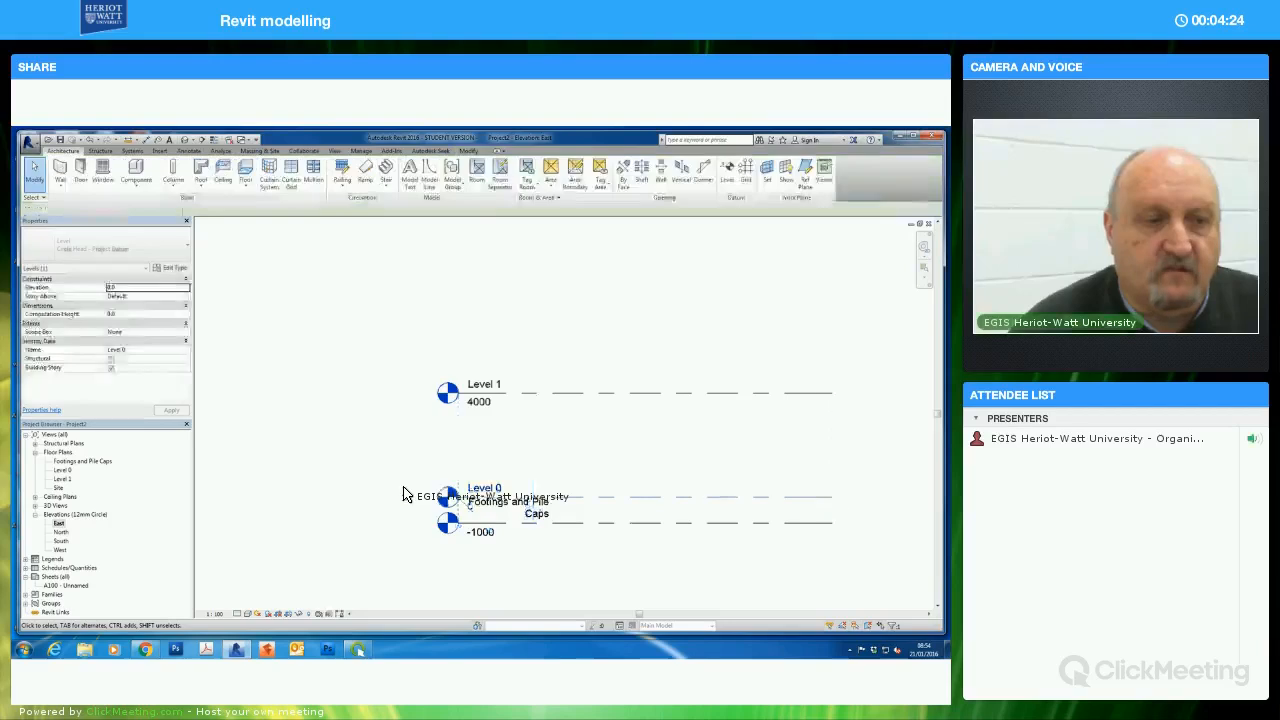
Rename Level 0 to "Ground Level" and apply the name to its corresponding views
{"action": "double_click", "coordinate": [404, 493]}
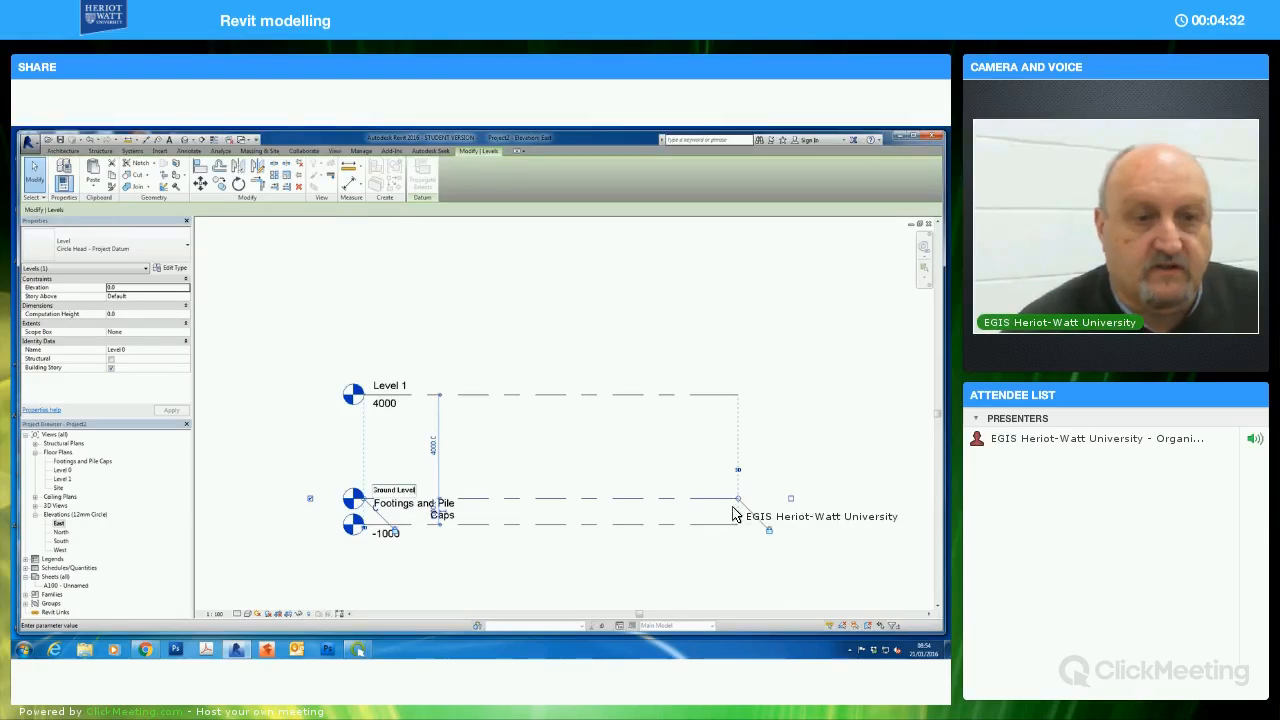
{"action": "left_click", "coordinate": [571, 420]}
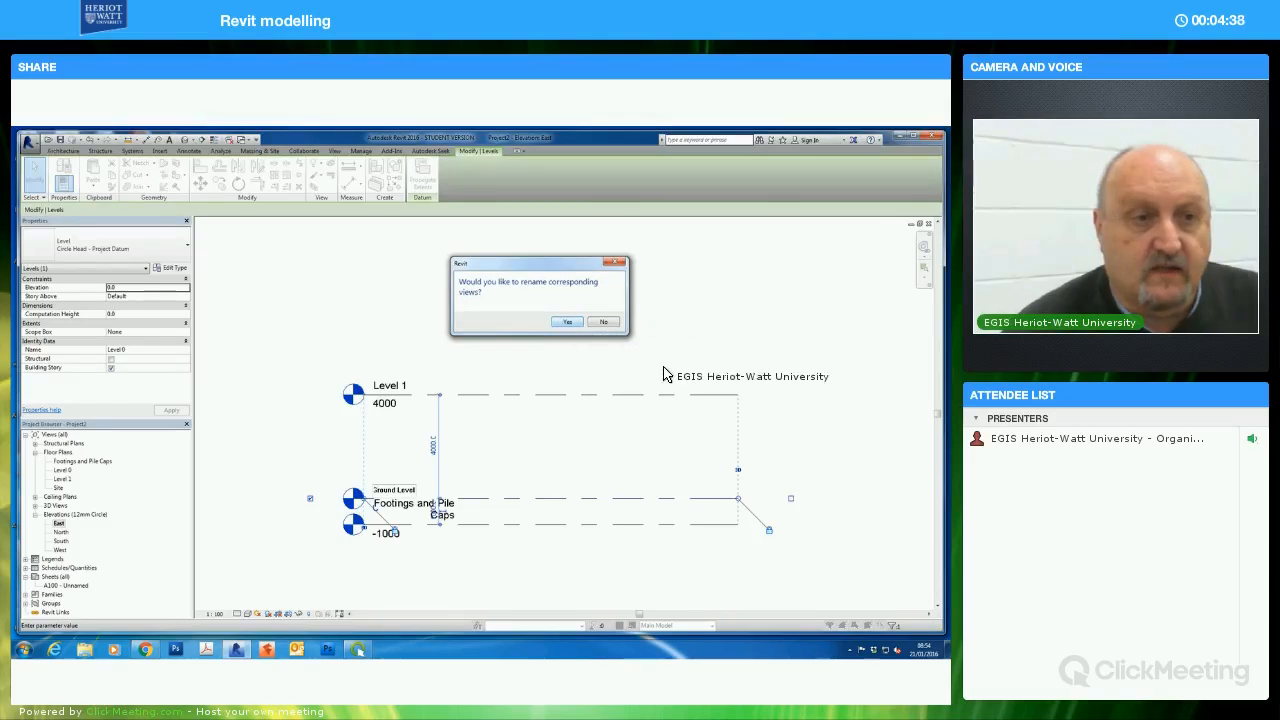
{"action": "key", "text": "Return"}
{"action": "key", "text": "Escape"}
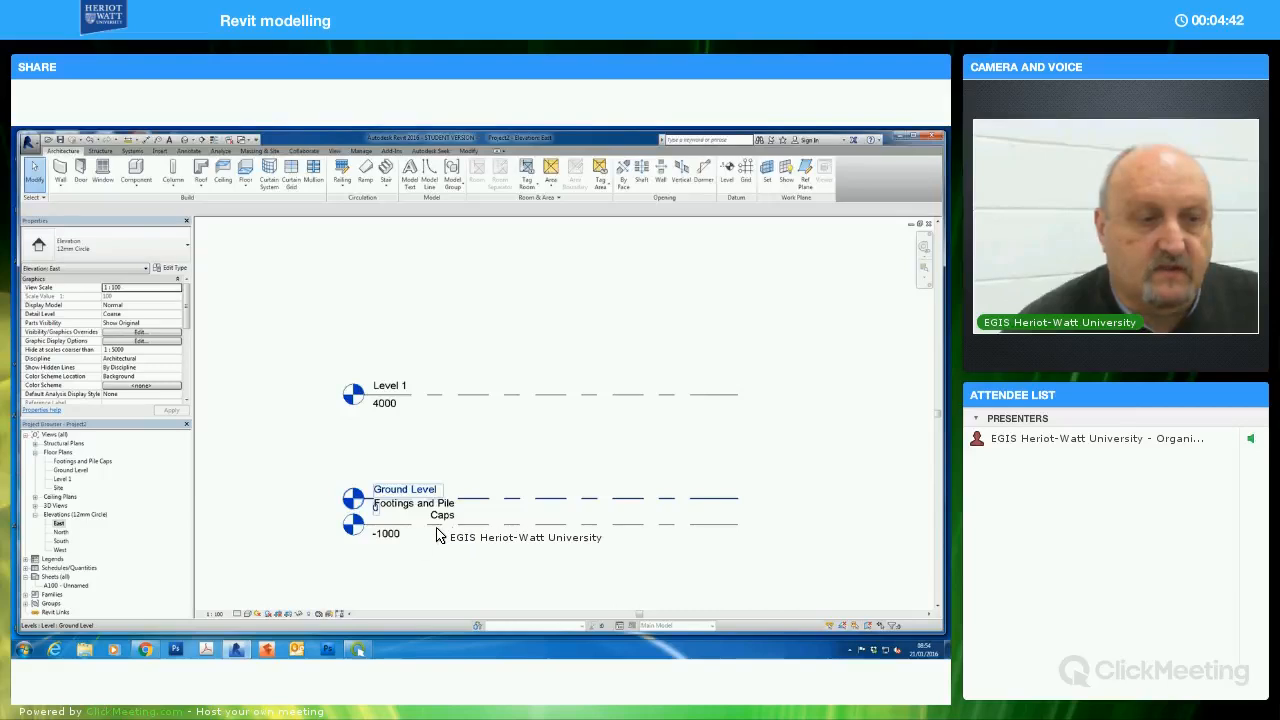
Add an elbow to the Footings and Pile Caps level head so its label sits clear of Ground Level
{"action": "left_click", "coordinate": [382, 528]}
{"action": "left_click", "coordinate": [388, 535]}
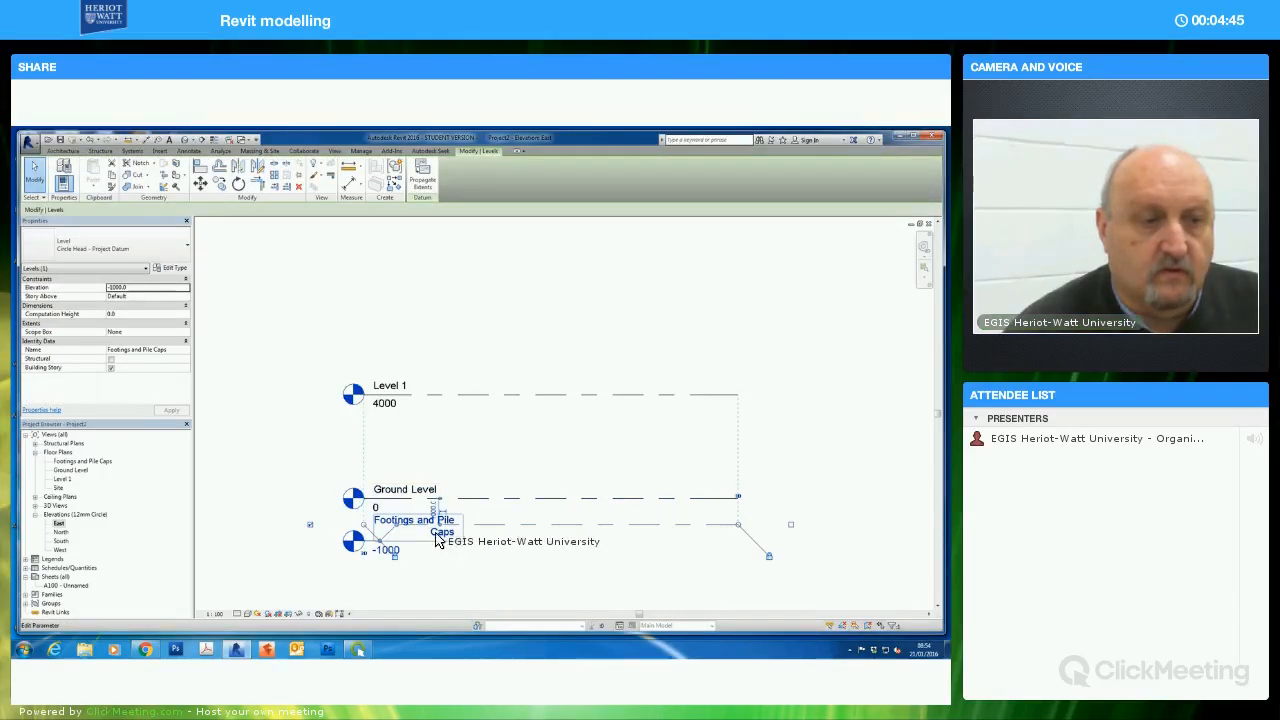
{"action": "left_click", "coordinate": [487, 556]}
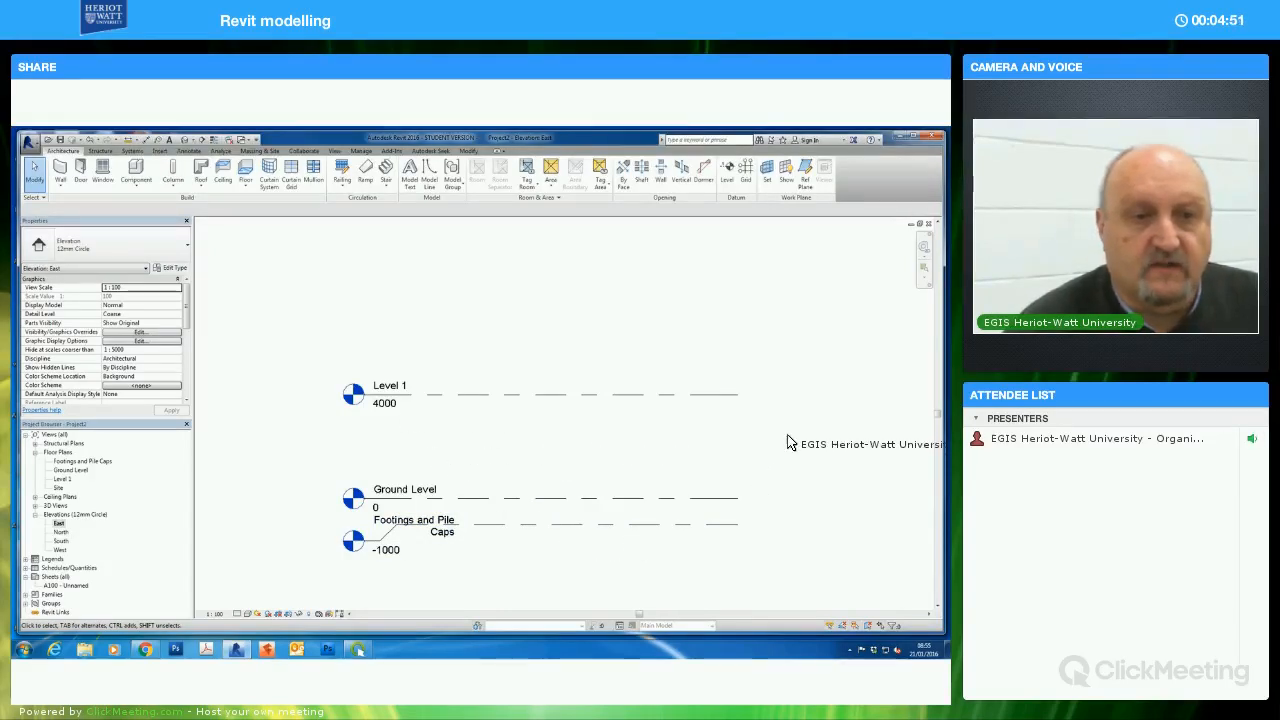
Place a new level above Level 1 at elevation 8000, aligned with both ends of the existing levels
{"action": "middle_click_drag", "start_coordinate": [788, 463], "coordinate": [790, 510]}
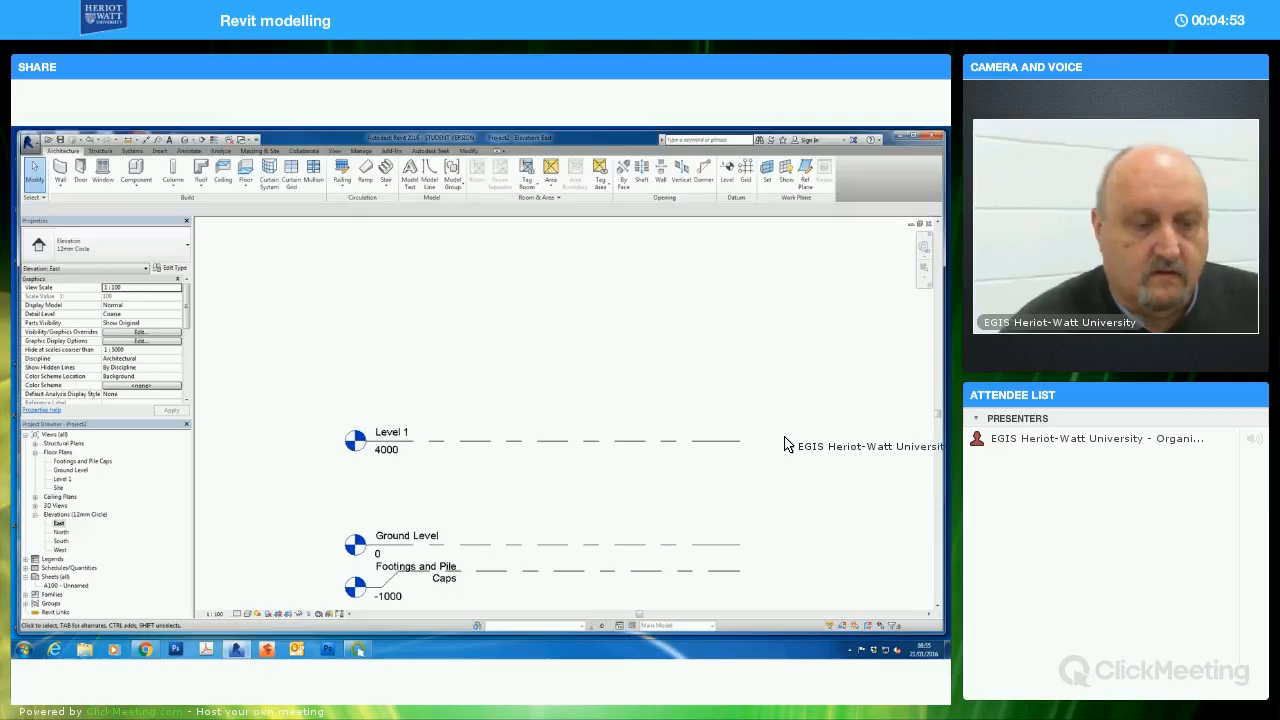
{"action": "left_click", "coordinate": [729, 185]}
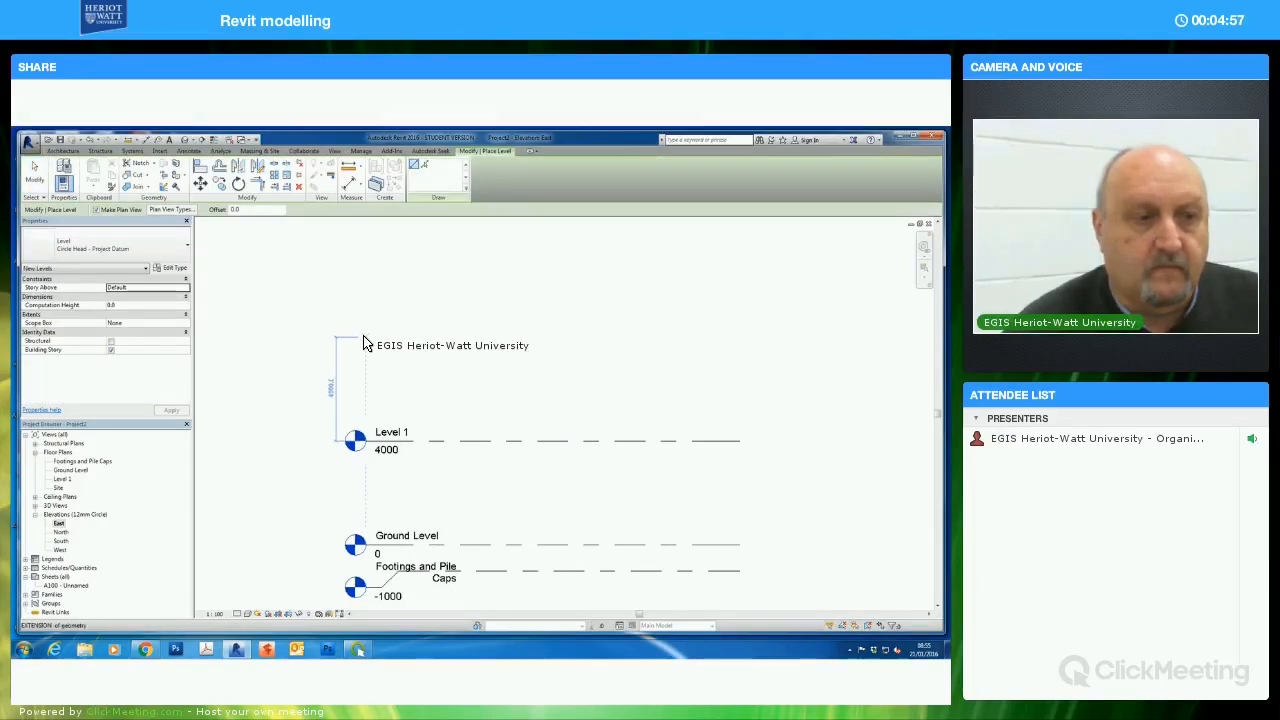
{"action": "left_click", "coordinate": [366, 343]}
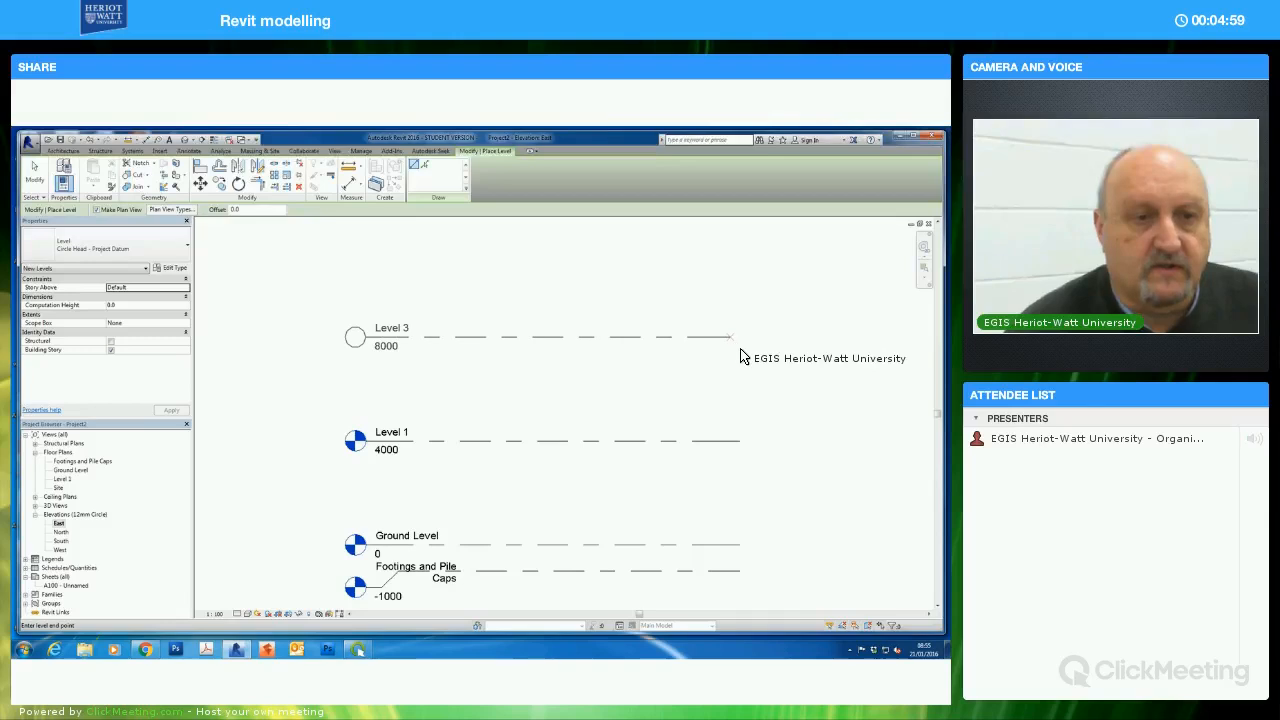
{"action": "left_click", "coordinate": [786, 431]}
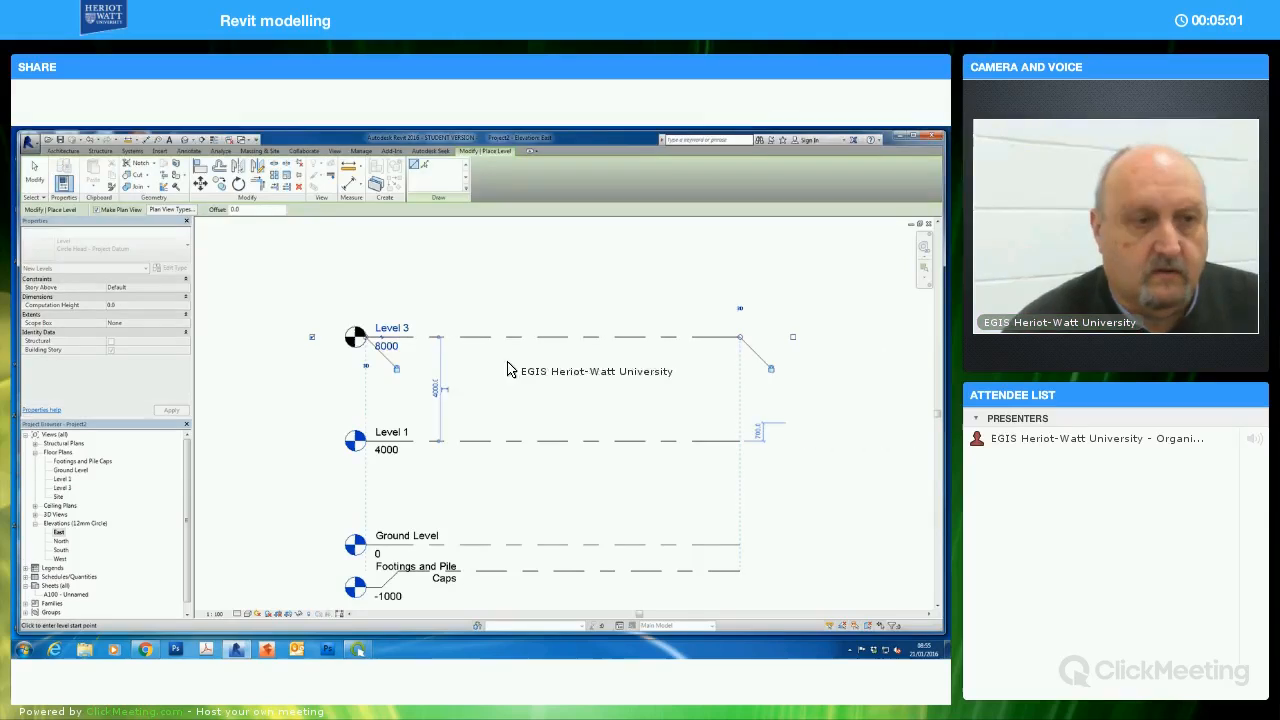
{"action": "key", "text": "Escape"}
Rename the level at 8000 to "Level 2" and apply the name to its corresponding views
{"action": "double_click", "coordinate": [405, 334]}
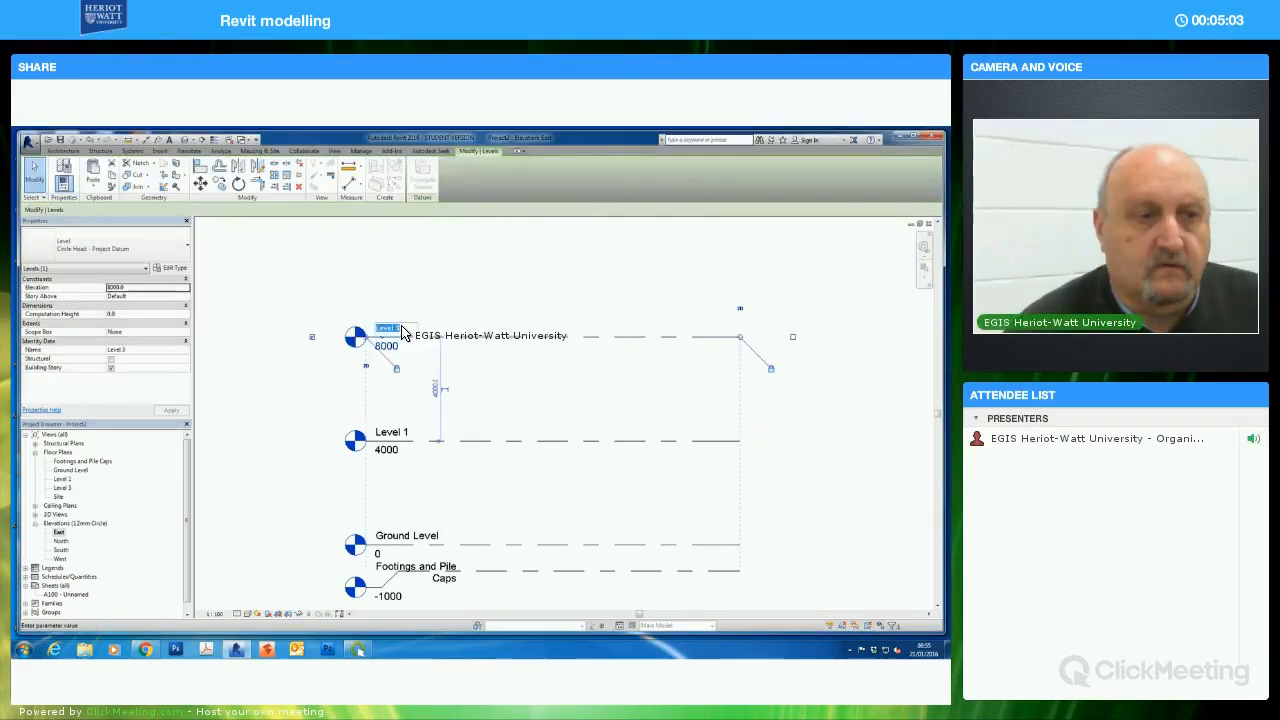
{"action": "left_click_drag", "start_coordinate": [394, 328], "coordinate": [401, 328]}
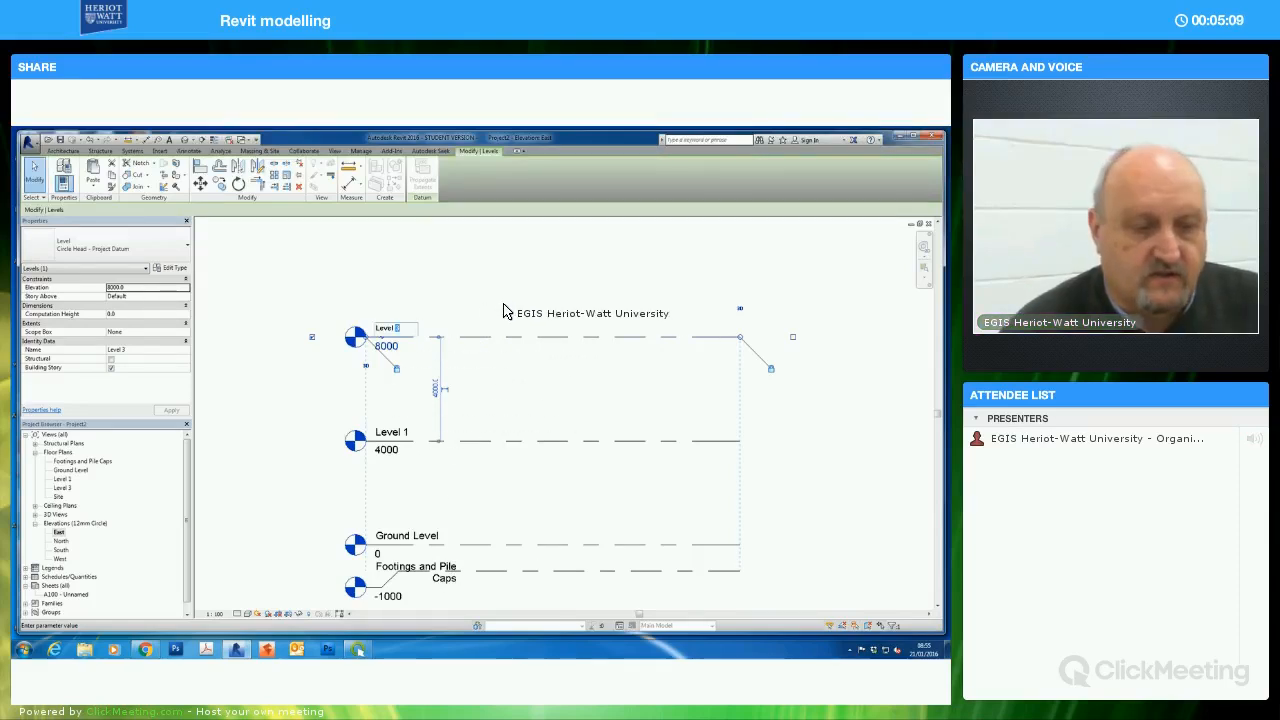
{"action": "type", "text": "2"}
{"action": "key", "text": "Return"}
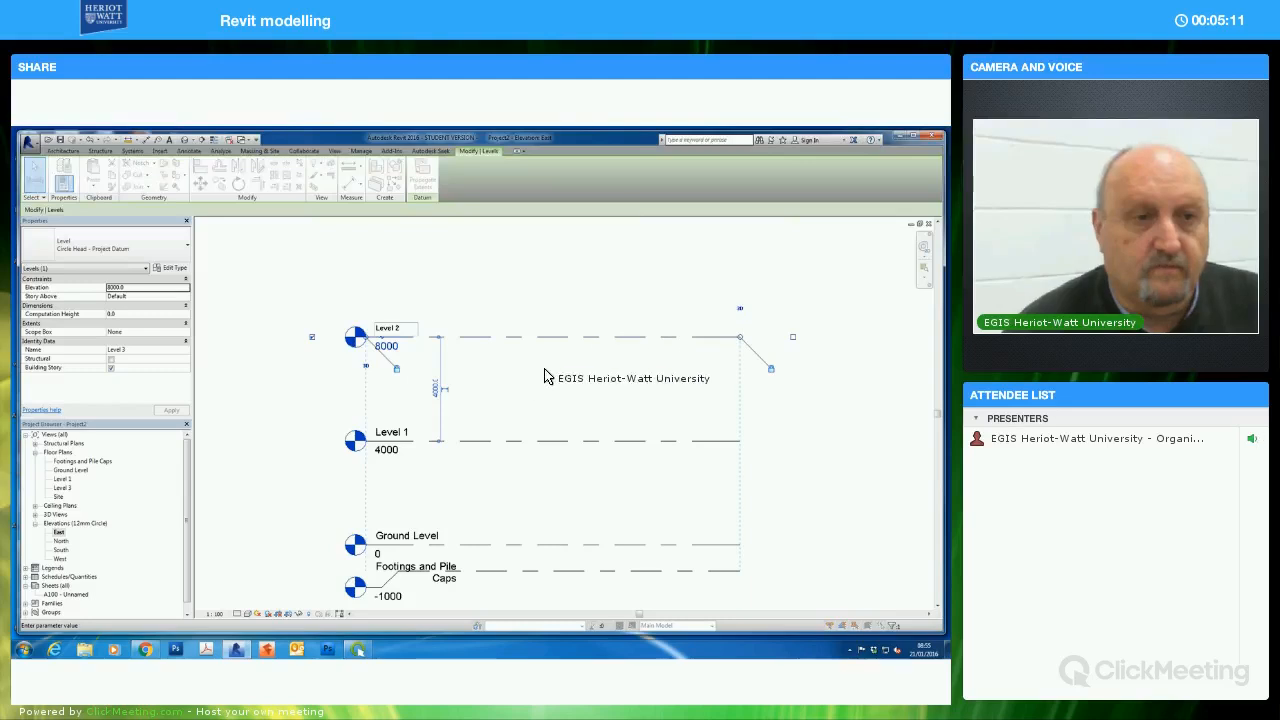
{"action": "left_click", "coordinate": [505, 393]}
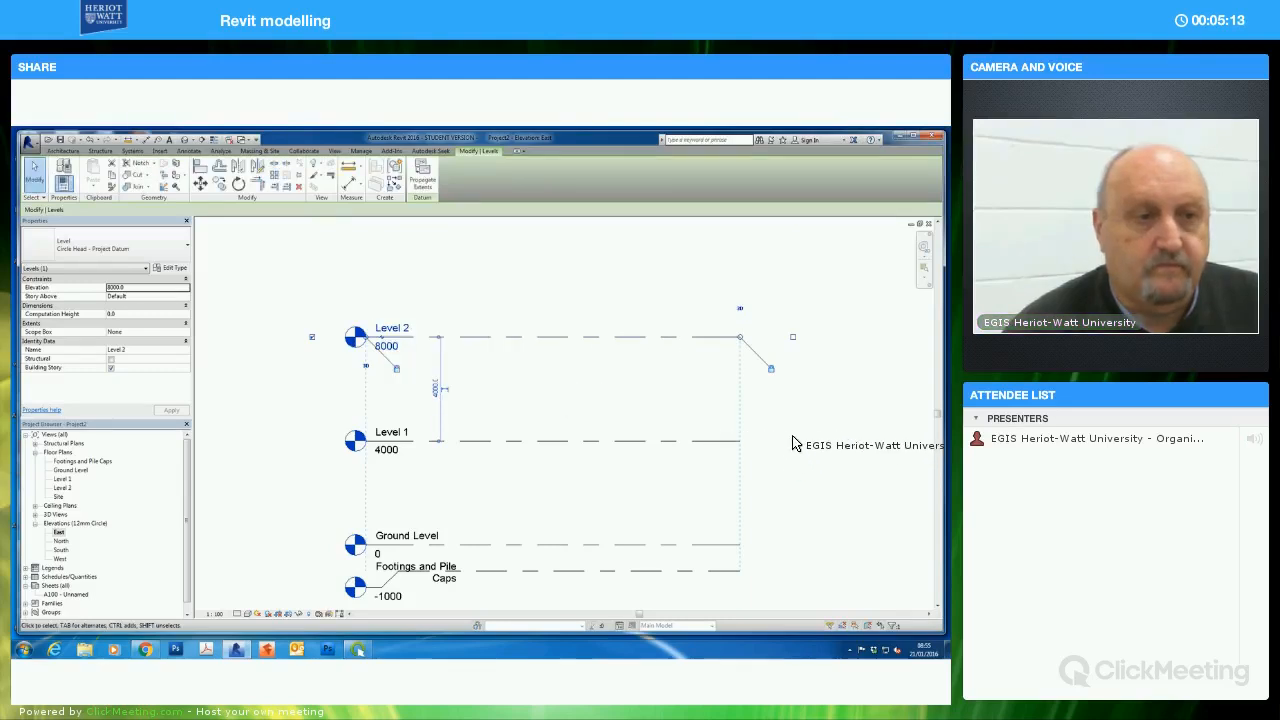
{"action": "left_click", "coordinate": [788, 440]}
Place two new levels above Level 2 at elevations 12000 and 16000, aligned with both ends of the existing levels
{"action": "scroll", "coordinate": [789, 431], "scroll_direction": "down", "scroll_amount": 4}
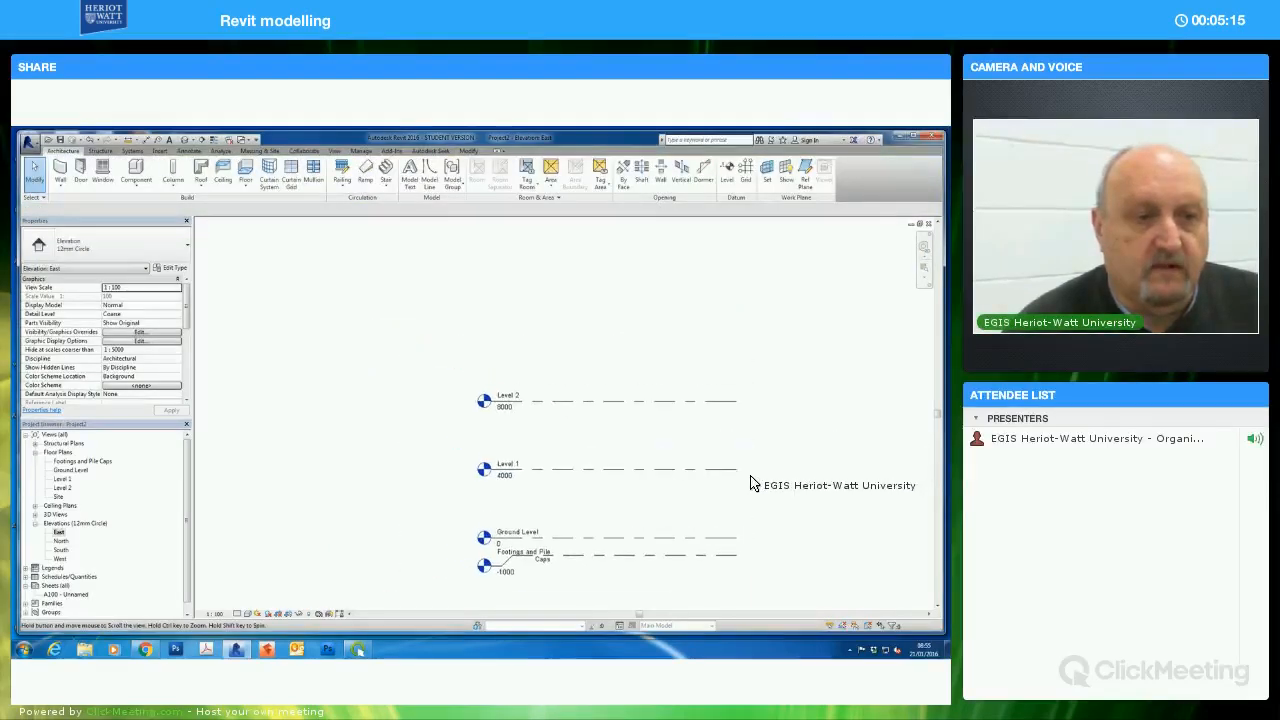
{"action": "left_click", "coordinate": [727, 172]}
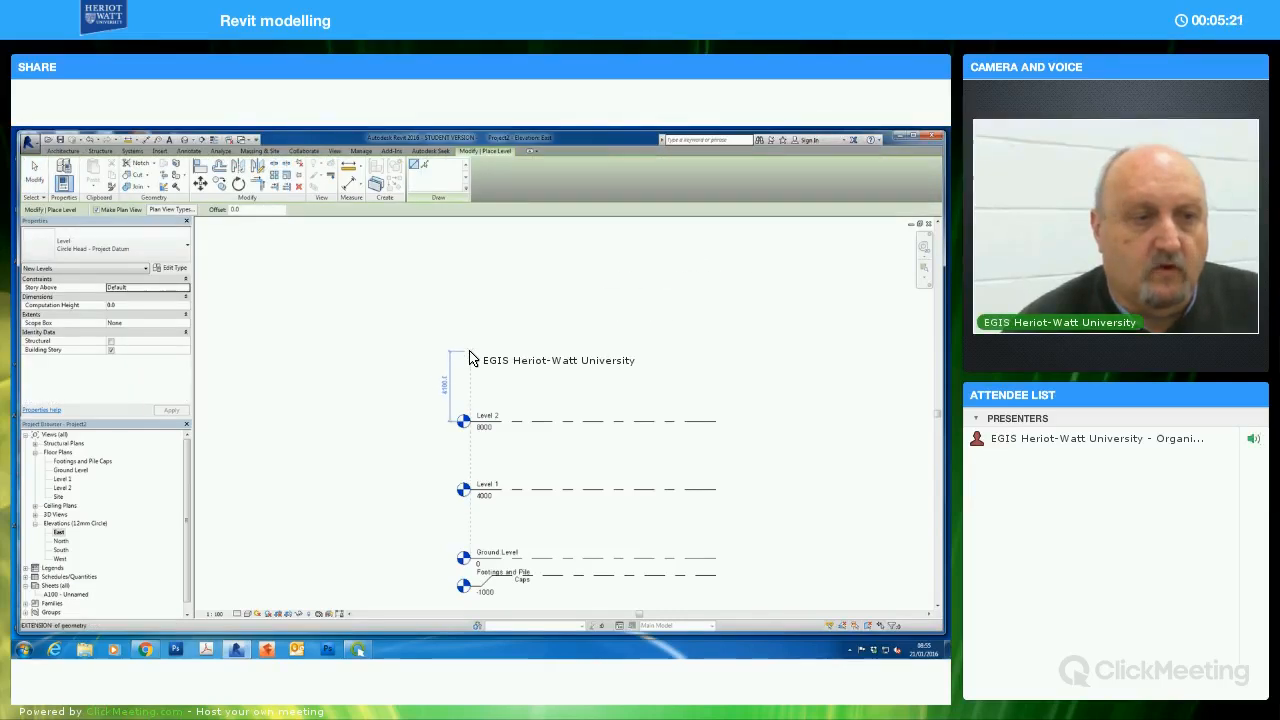
{"action": "left_click", "coordinate": [507, 361]}
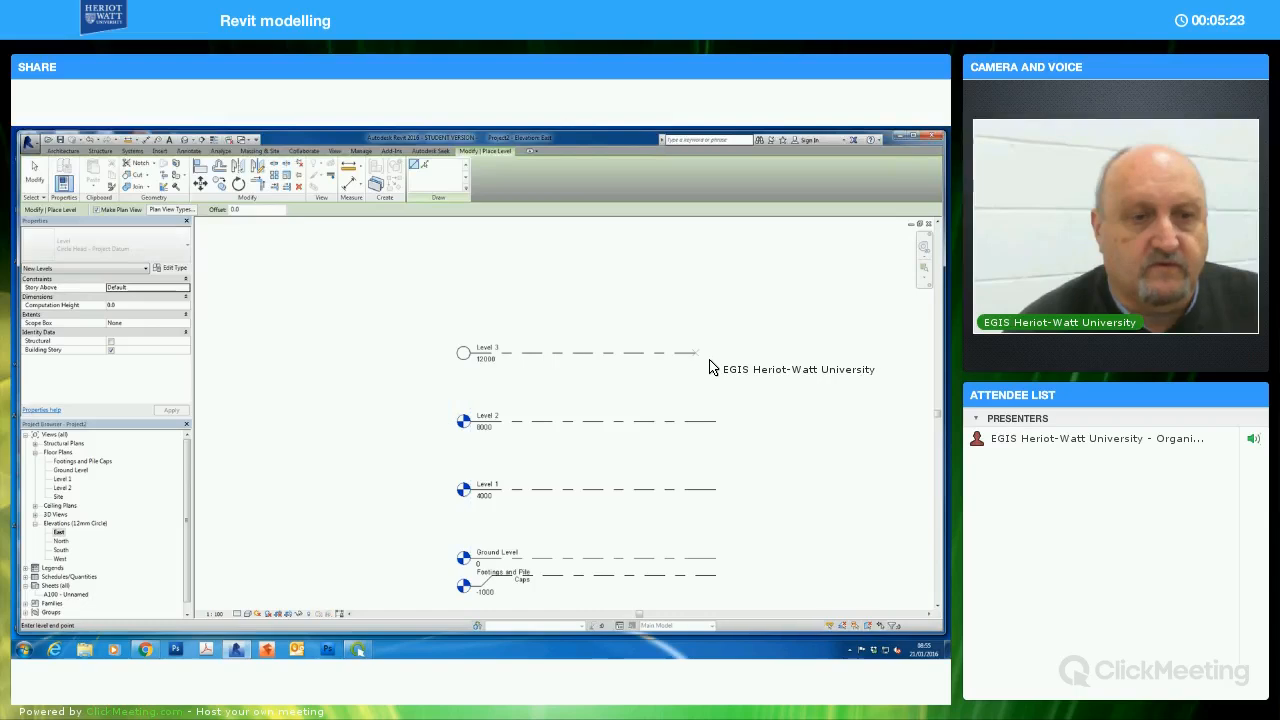
{"action": "left_click", "coordinate": [730, 376]}
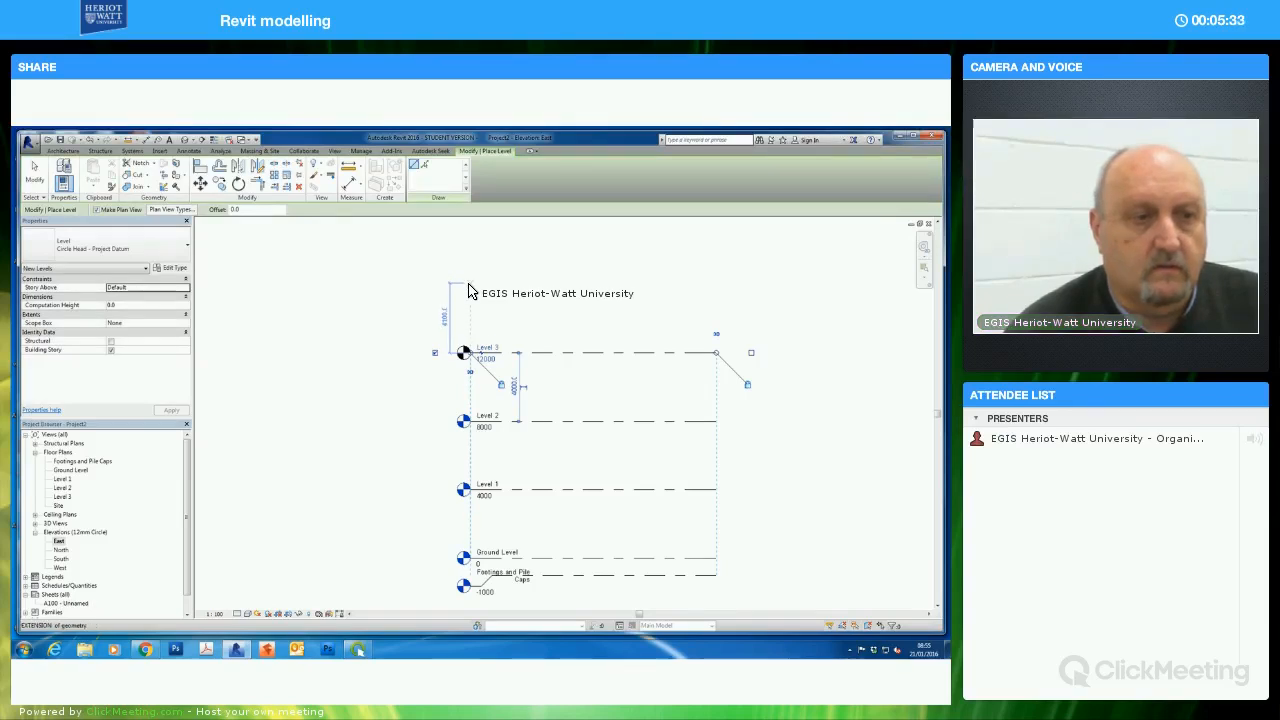
{"action": "left_click", "coordinate": [470, 286]}
{"action": "left_click", "coordinate": [716, 286]}
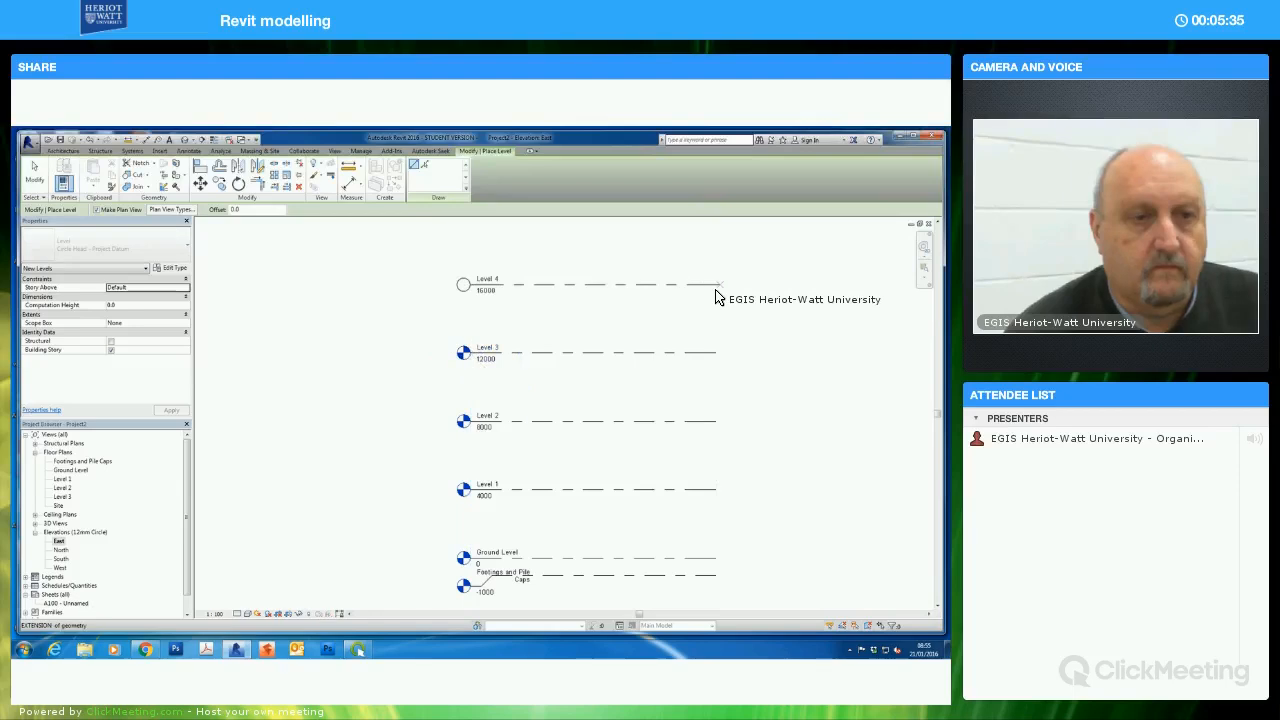
Place two further levels at 4000 spacing, at elevations 20000 and 24000, aligned with both ends of the levels below
{"action": "middle_click_drag", "start_coordinate": [773, 340], "coordinate": [763, 443]}
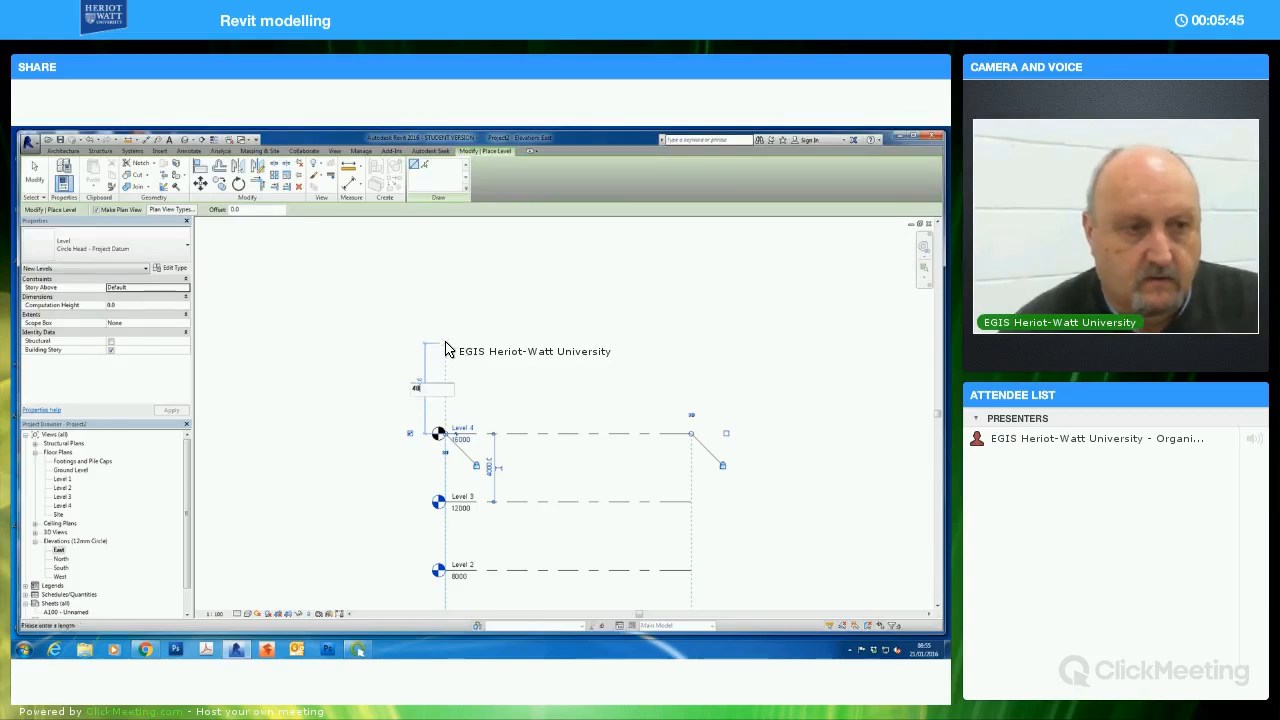
{"action": "type", "text": "4000"}
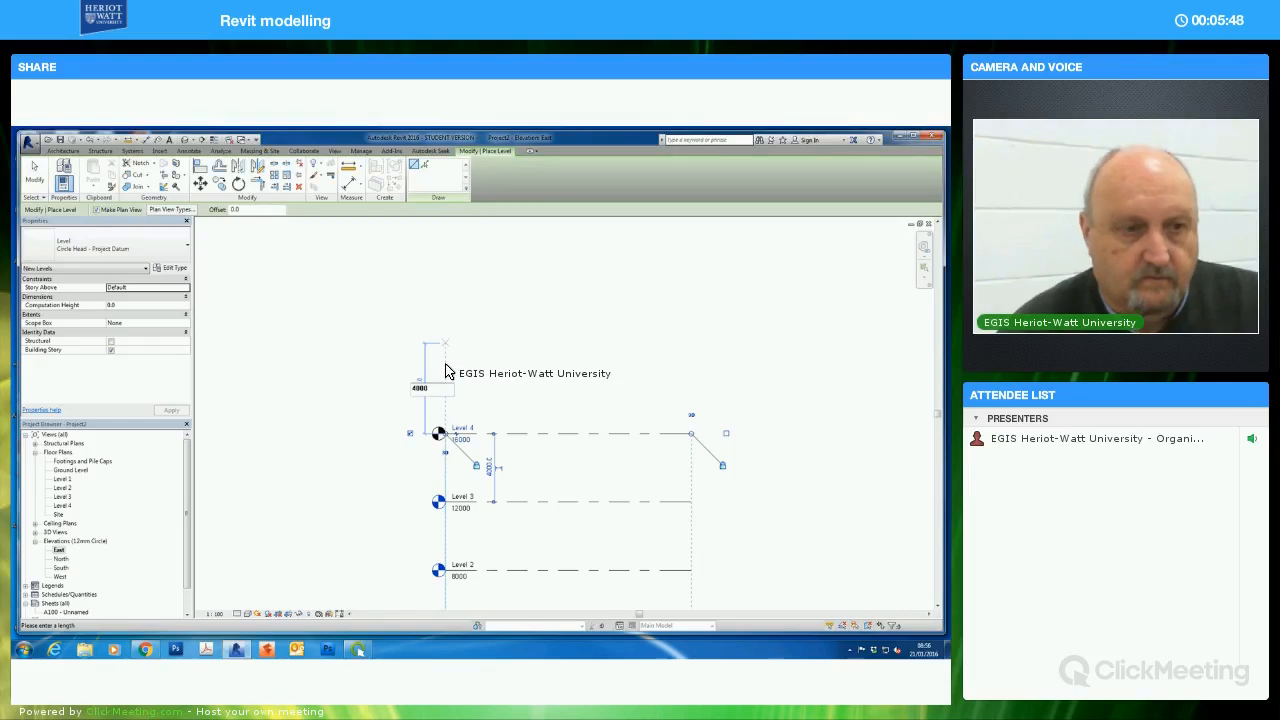
{"action": "key", "text": "Return"}
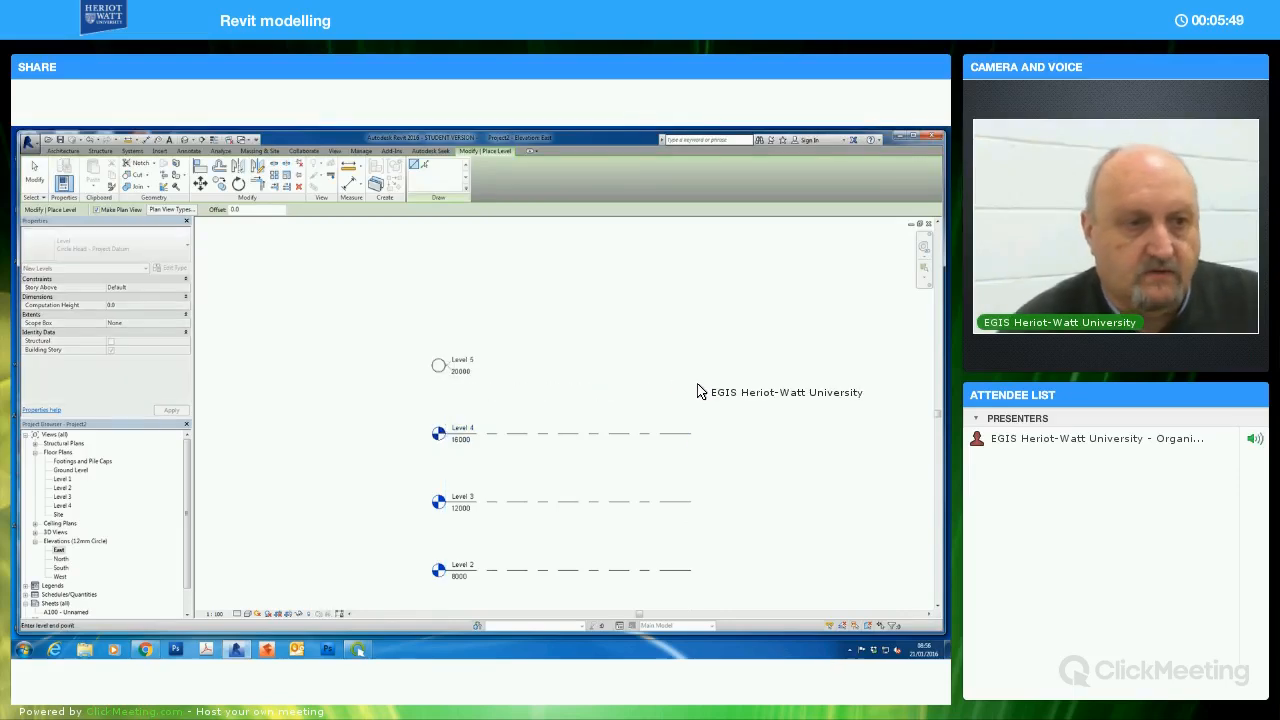
{"action": "left_click", "coordinate": [704, 410]}
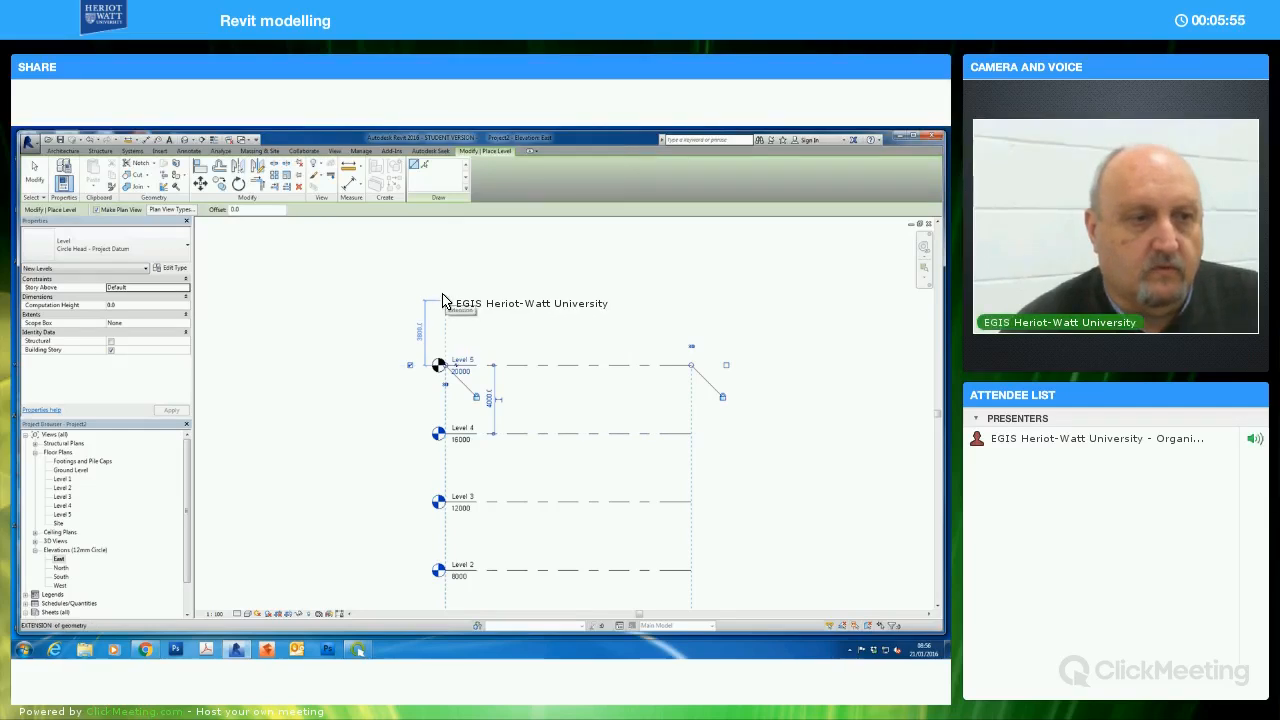
{"action": "left_click", "coordinate": [446, 298]}
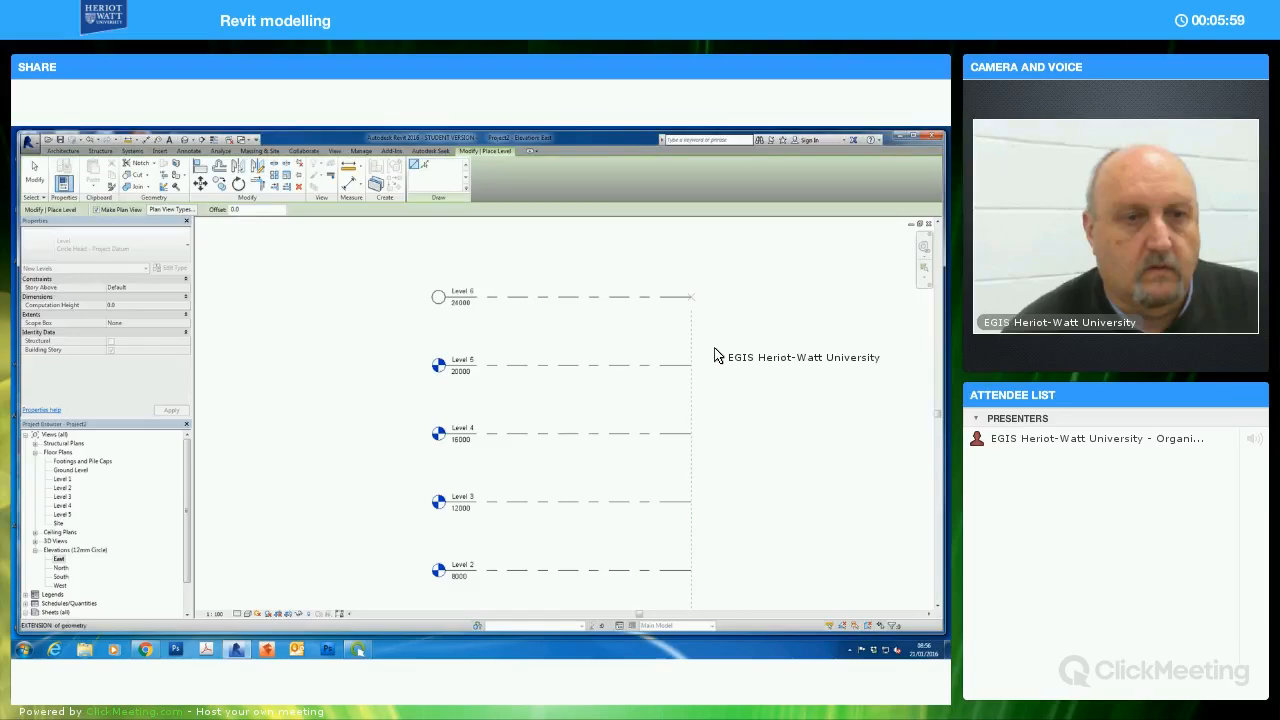
{"action": "left_click", "coordinate": [715, 355]}
{"action": "key", "text": "Escape"}
{"action": "key", "text": "Escape"}
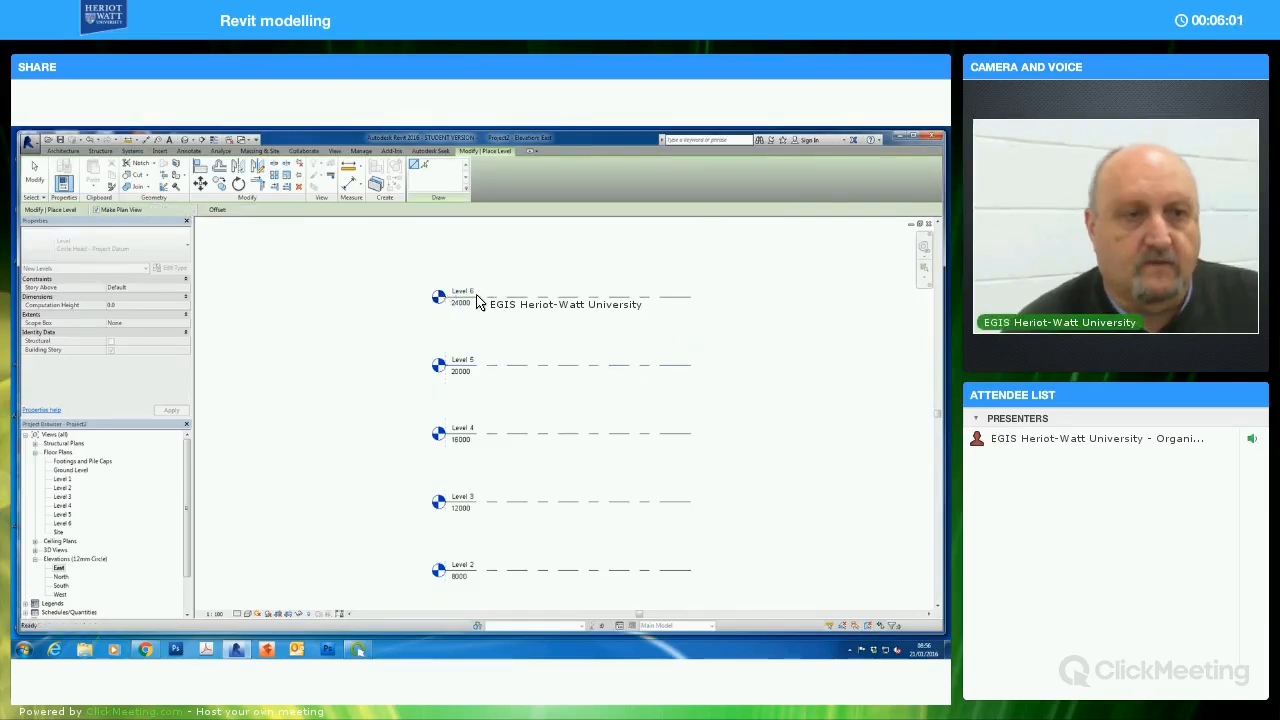
Rename the level at 24000 to "Roof Level" and apply the name to its corresponding views
{"action": "double_click", "coordinate": [462, 290]}
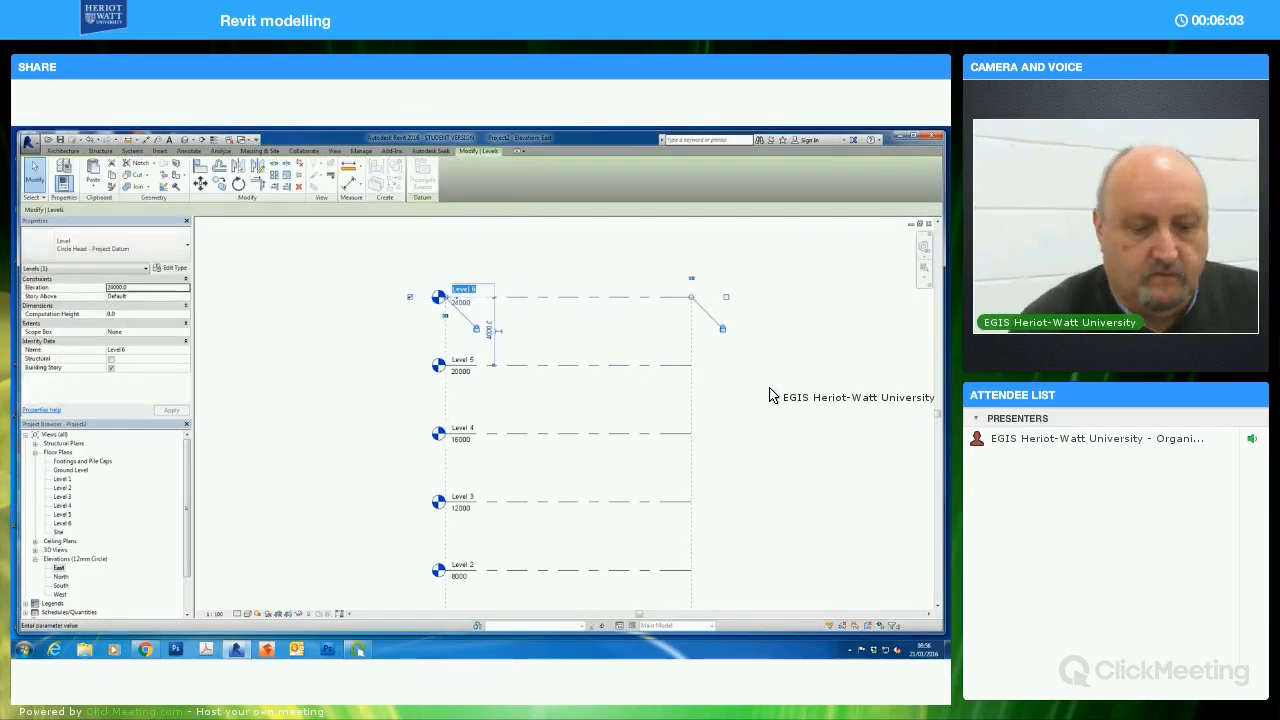
{"action": "type", "text": "Roof Level"}
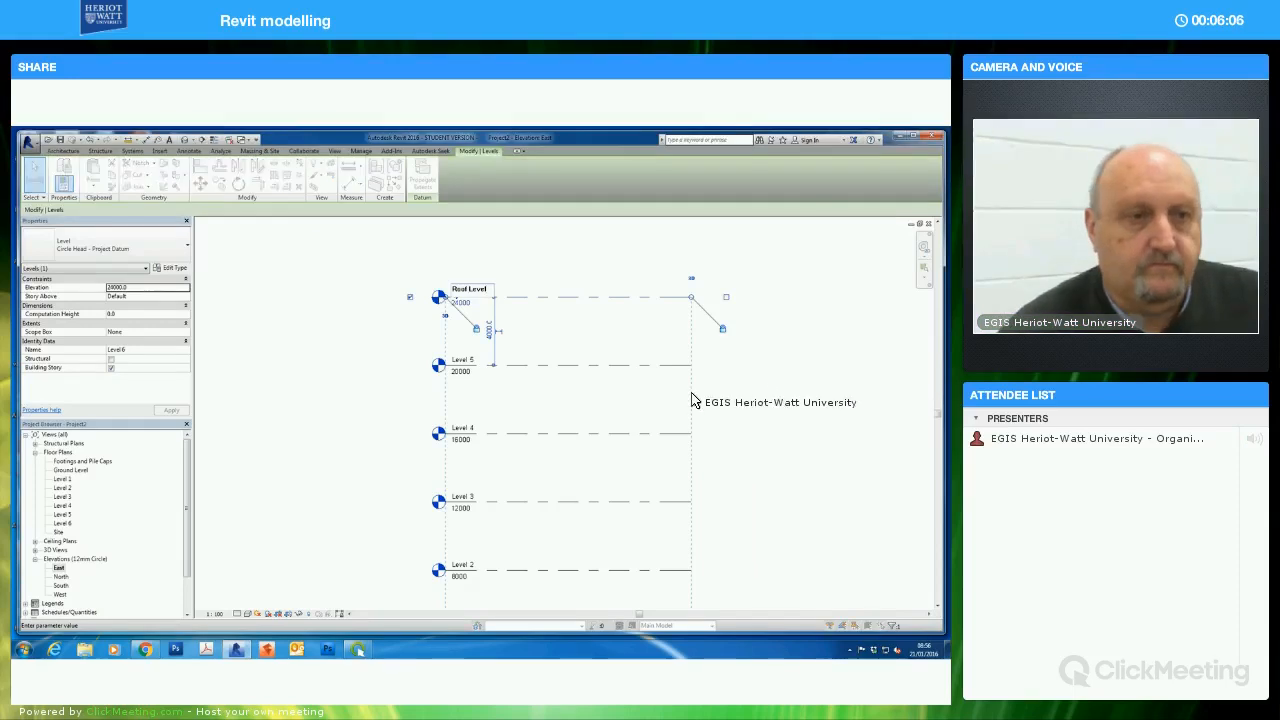
{"action": "key", "text": "Return"}
{"action": "left_click", "coordinate": [505, 394]}
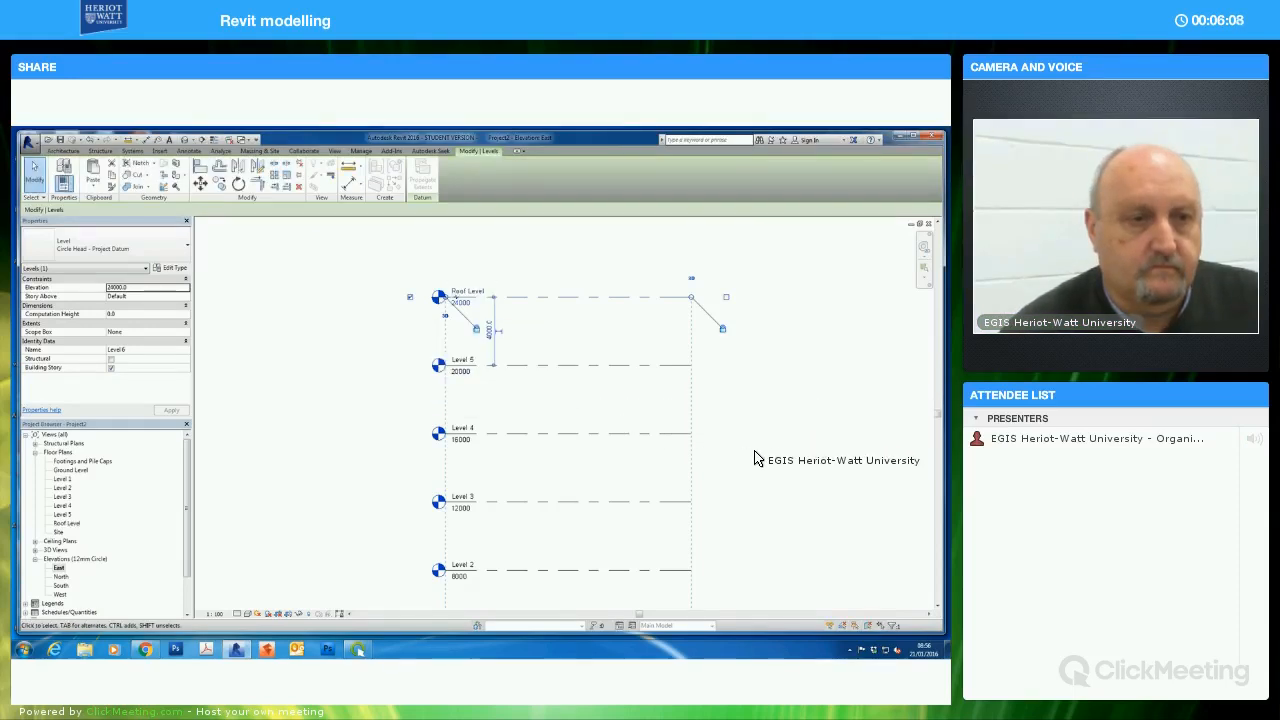
Stretch the headless ends of all the aligned levels outward together, making the level lines considerably longer
{"action": "scroll", "coordinate": [764, 457], "scroll_direction": "down", "scroll_amount": 1}
{"action": "scroll", "coordinate": [666, 420], "scroll_direction": "down", "scroll_amount": 1}
{"action": "key", "text": "z"}
{"action": "key", "text": "f"}
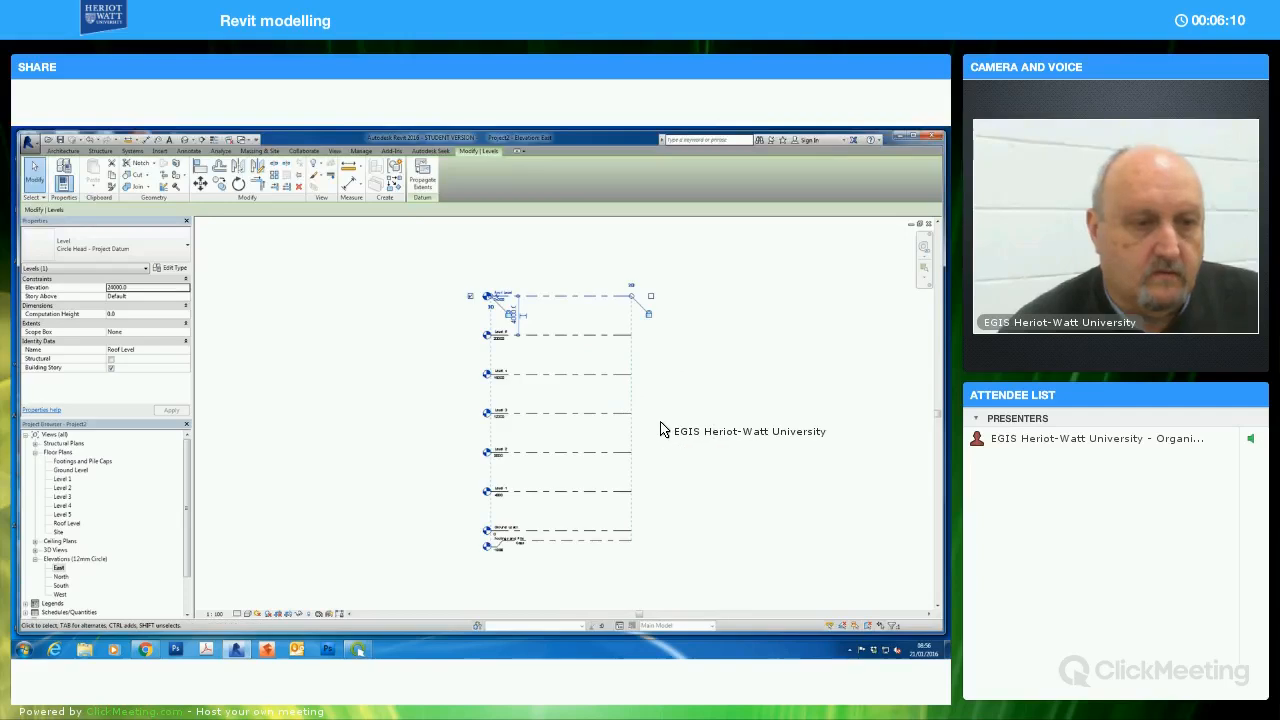
{"action": "scroll", "coordinate": [447, 567], "scroll_direction": "up", "scroll_amount": 2}
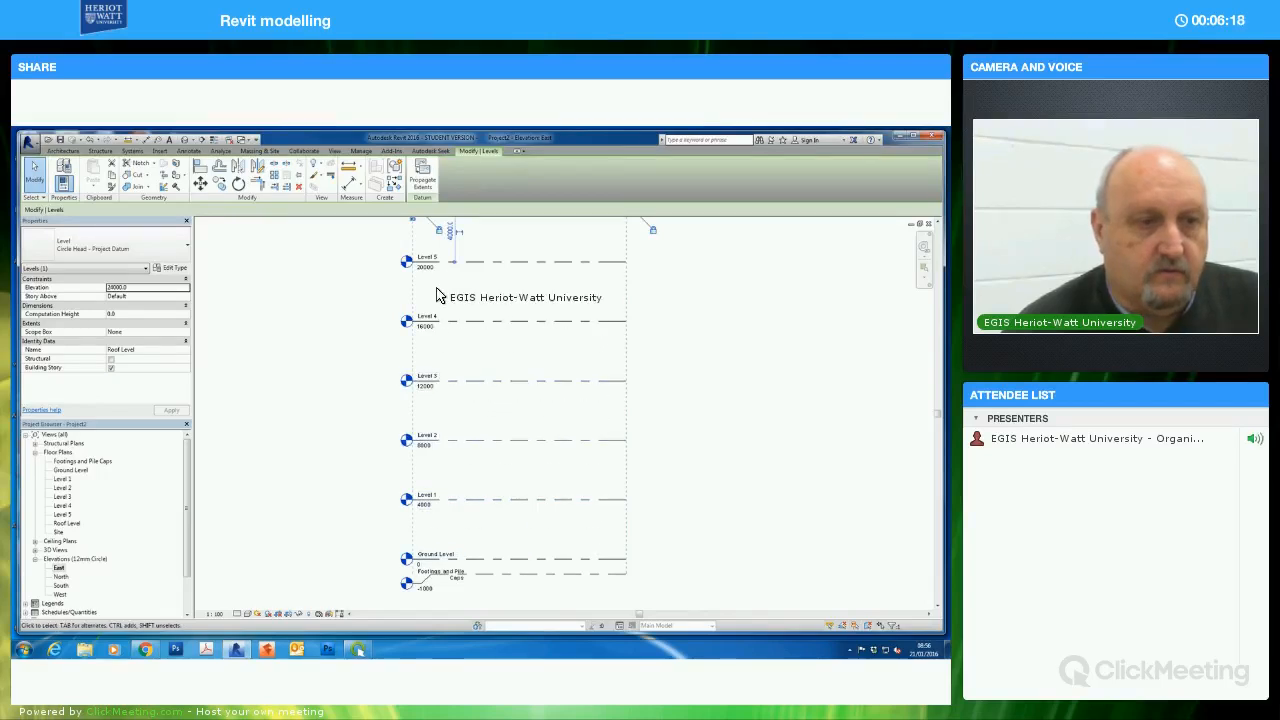
{"action": "middle_click_drag", "start_coordinate": [643, 357], "coordinate": [642, 426]}
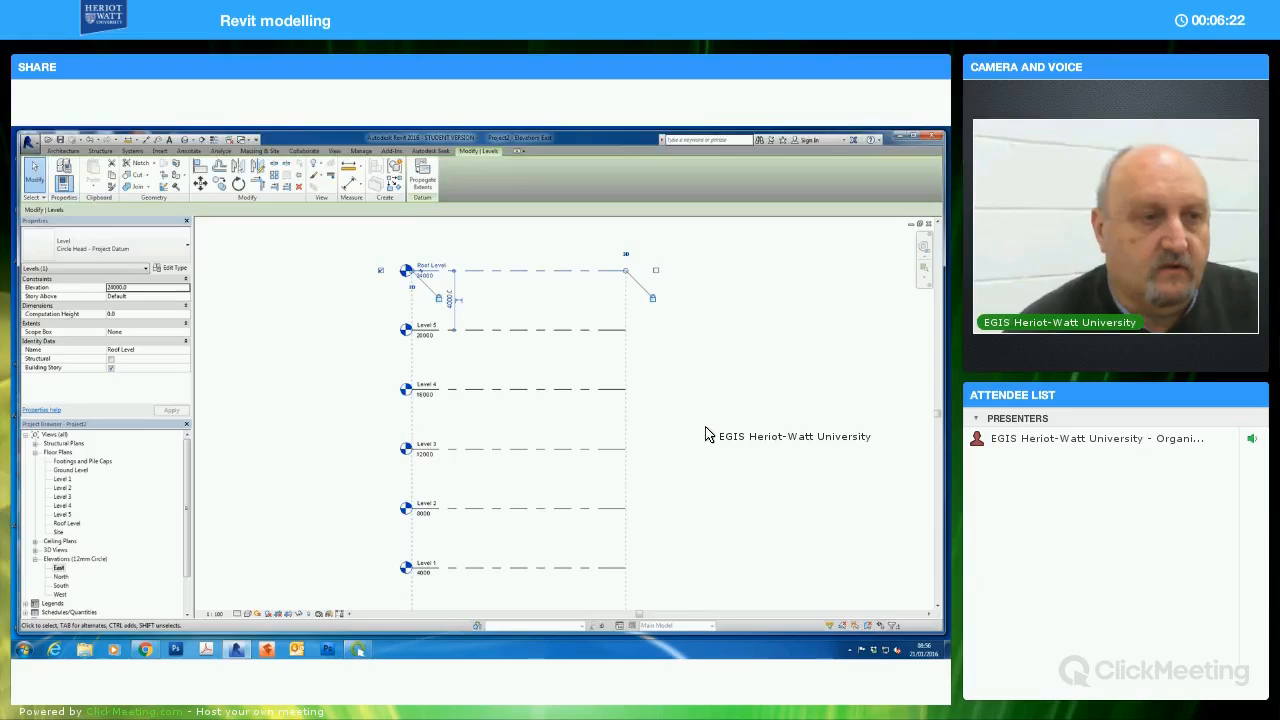
{"action": "left_click", "coordinate": [710, 445]}
{"action": "scroll", "coordinate": [710, 445], "scroll_direction": "down", "scroll_amount": 5}
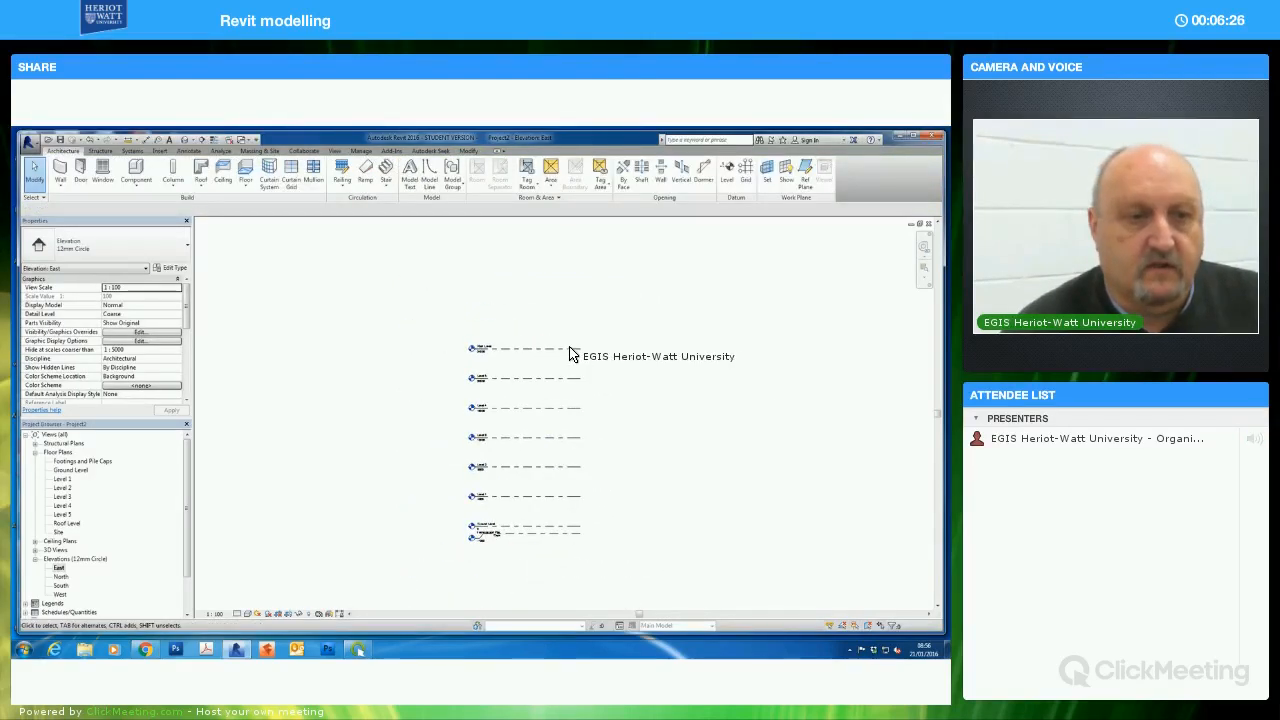
{"action": "left_click", "coordinate": [576, 349]}
{"action": "left_click_drag", "start_coordinate": [581, 349], "coordinate": [720, 349]}
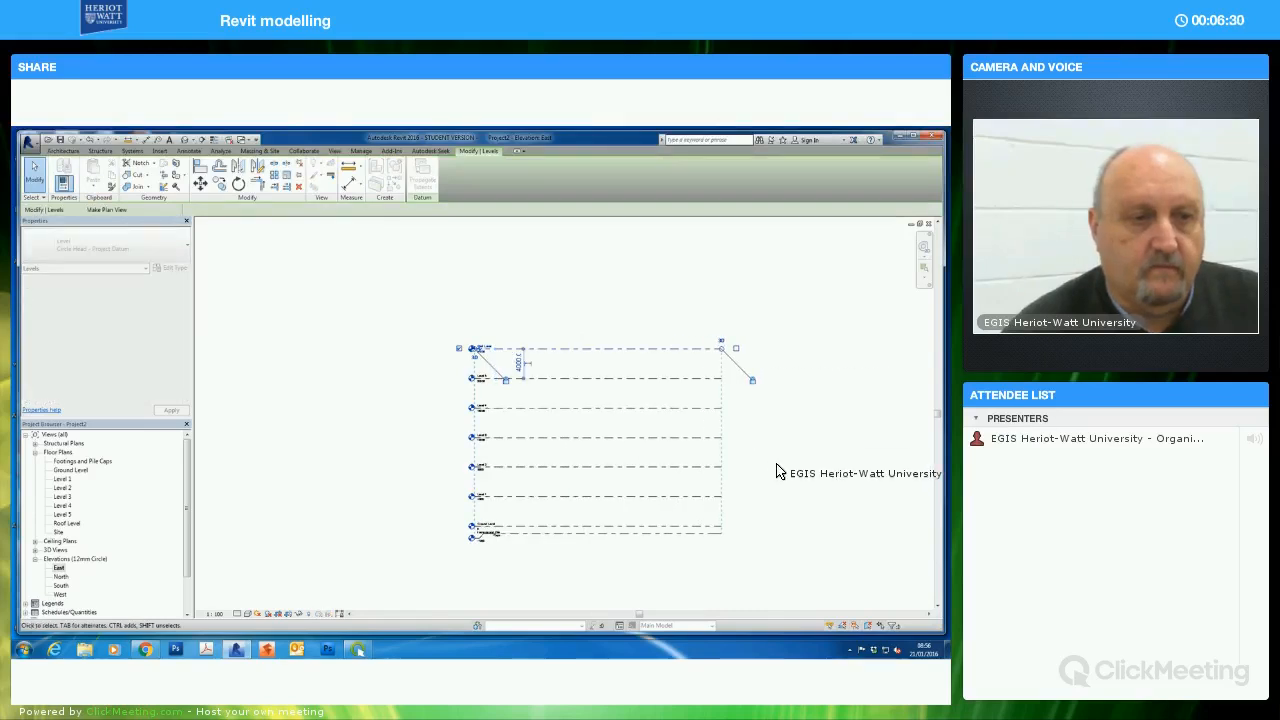
{"action": "left_click", "coordinate": [781, 473]}
{"action": "scroll", "coordinate": [780, 434], "scroll_direction": "up", "scroll_amount": 2}
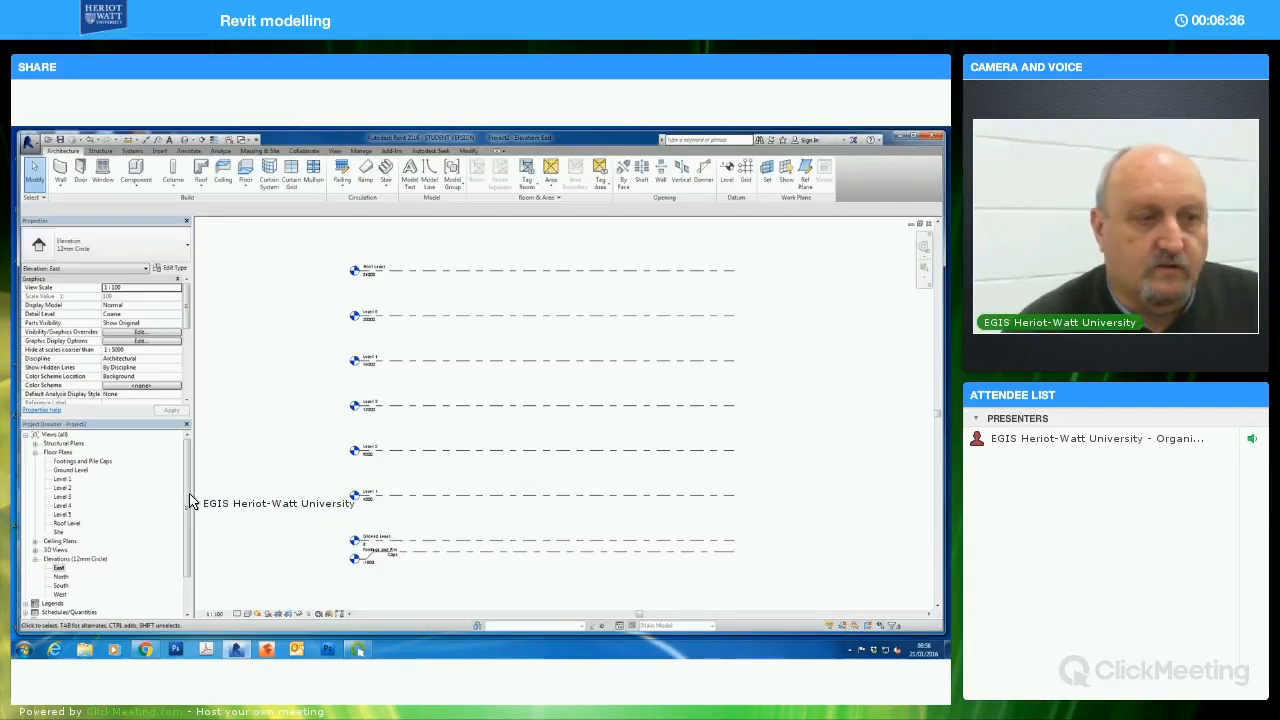
Open the Footings and Pile Caps floor plan and draw a vertical grid line west of the elevation markers
{"action": "double_click", "coordinate": [70, 462]}
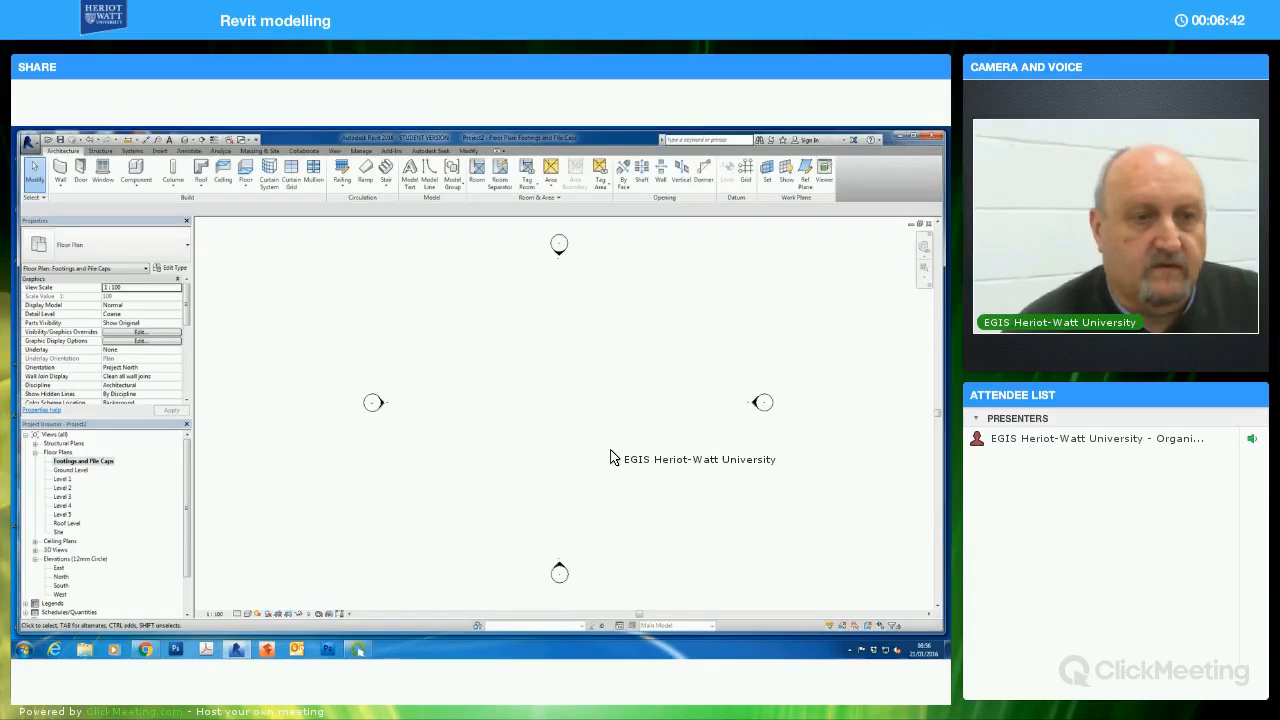
{"action": "scroll", "coordinate": [613, 453], "scroll_direction": "down", "scroll_amount": 1}
{"action": "middle_click_drag", "start_coordinate": [613, 453], "coordinate": [588, 473]}
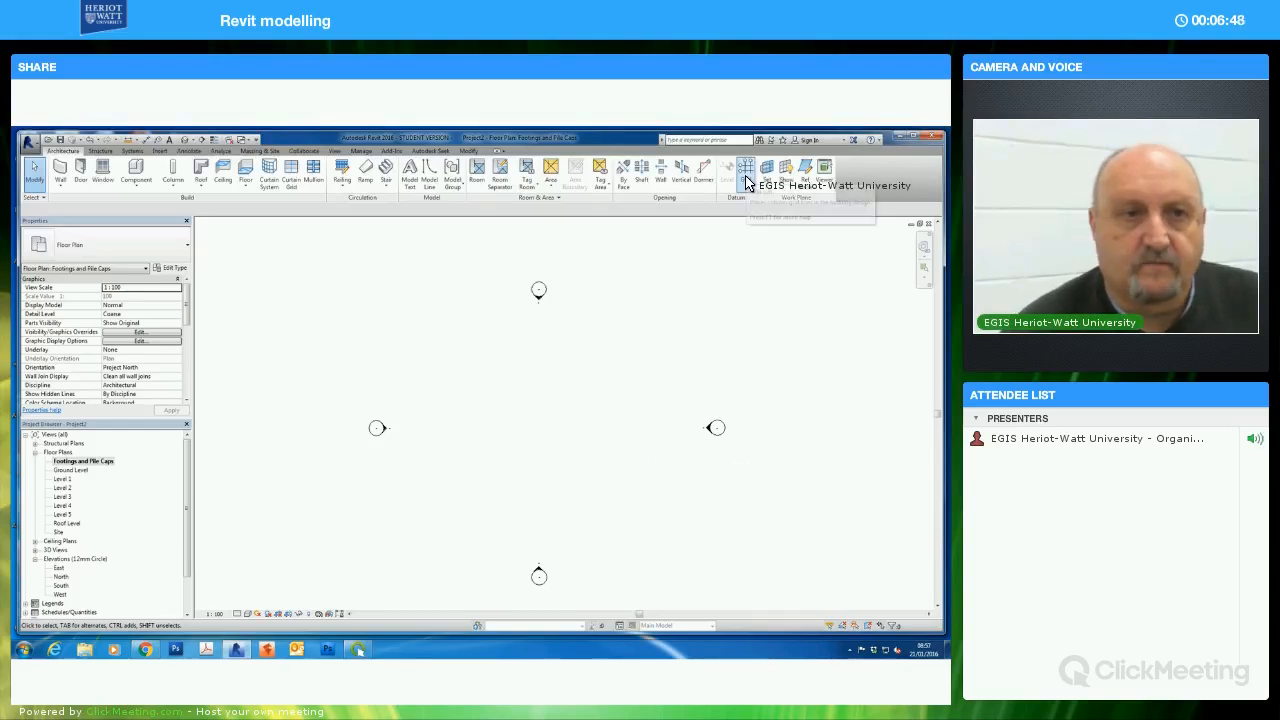
{"action": "key", "text": "g"}
{"action": "key", "text": "r"}
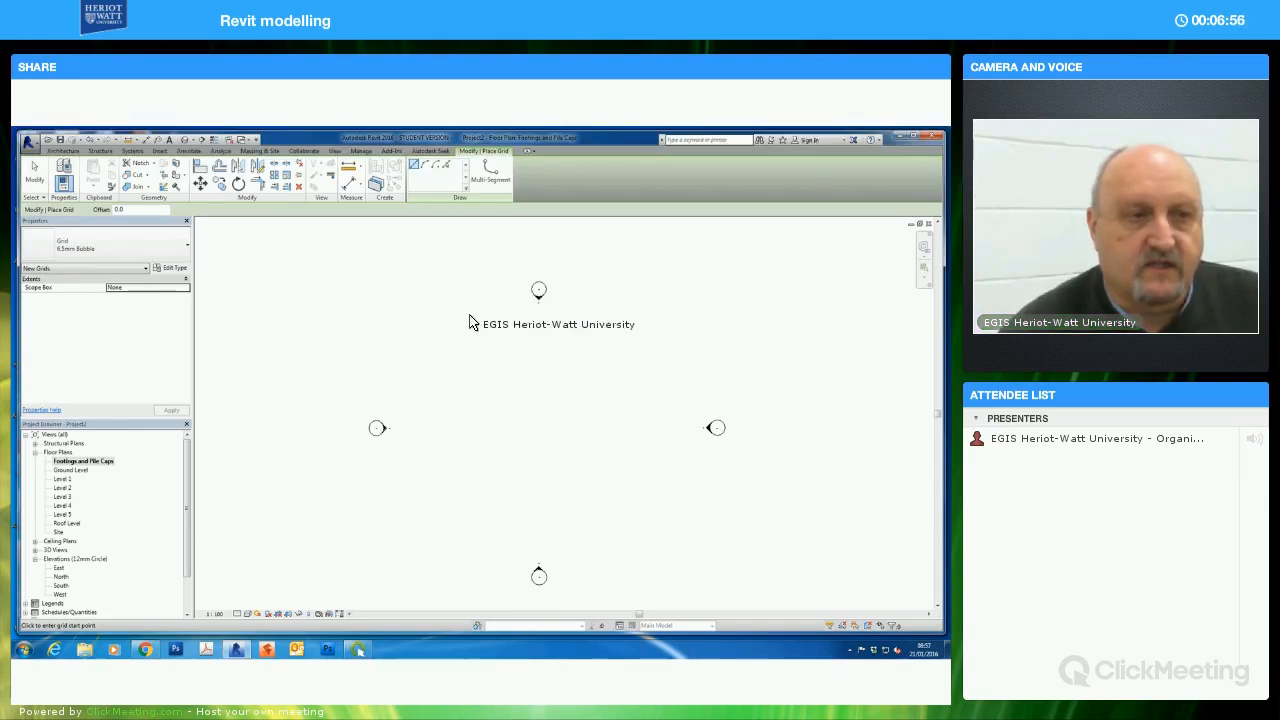
{"action": "left_click", "coordinate": [263, 244]}
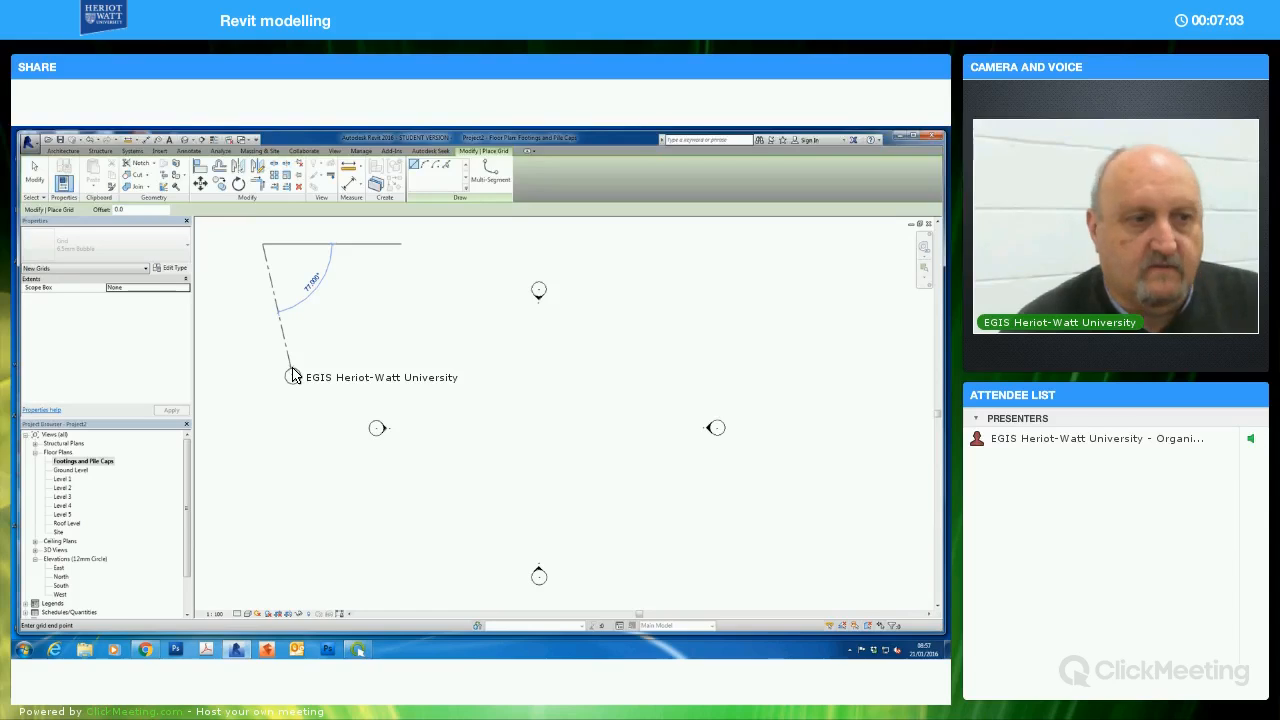
{"action": "left_click", "coordinate": [276, 578]}
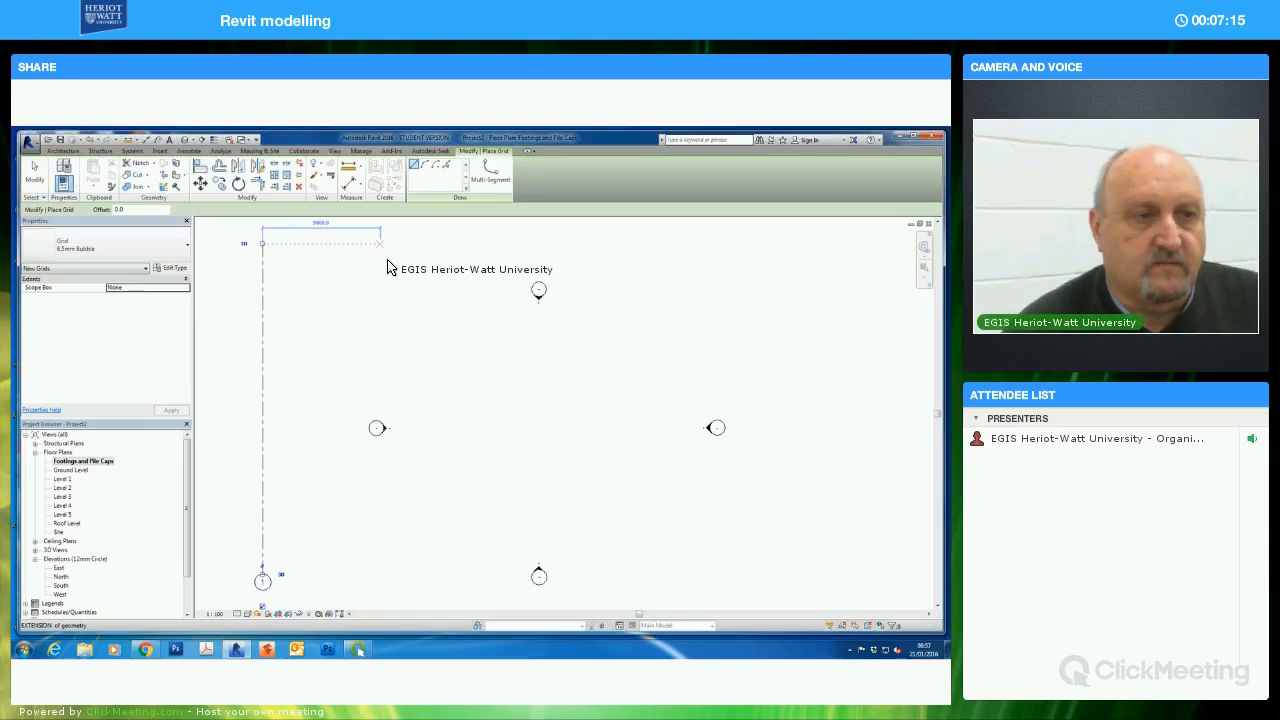
Draw three more vertical grid lines east of the first at 10000 spacing, with their upper ends aligned
{"action": "scroll", "coordinate": [388, 277], "scroll_direction": "down", "scroll_amount": 2}
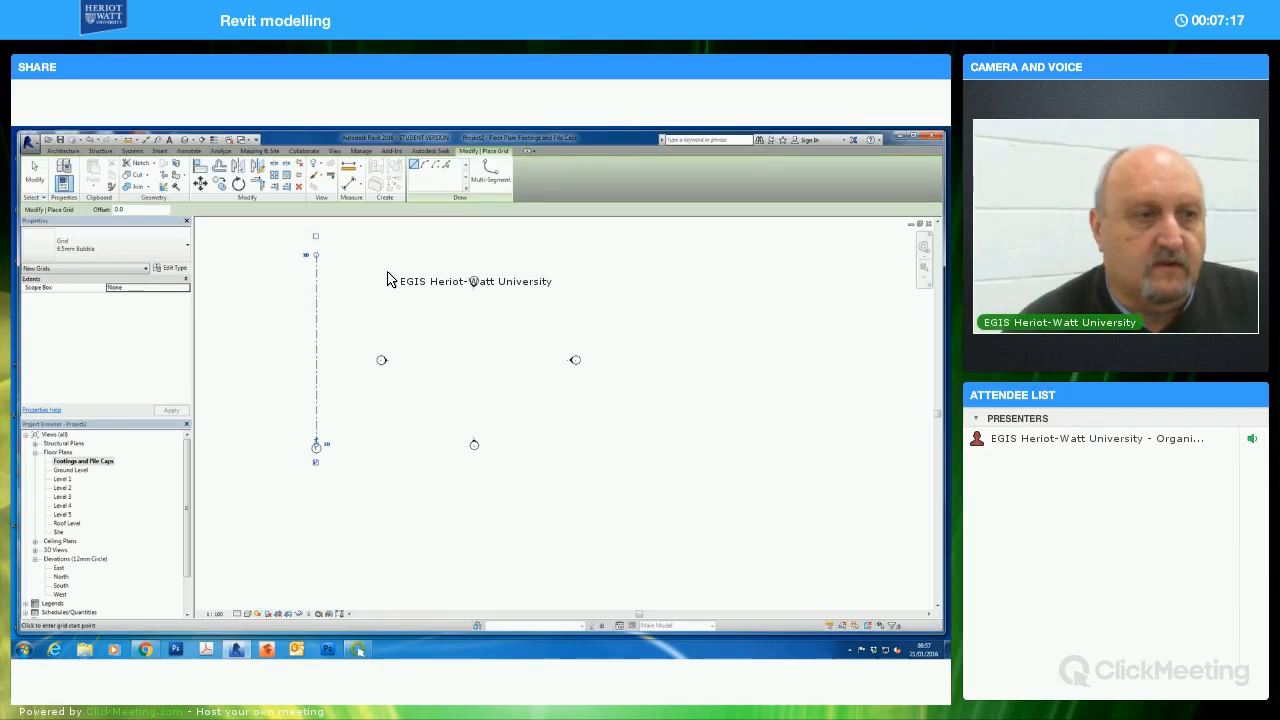
{"action": "scroll", "coordinate": [388, 266], "scroll_direction": "down", "scroll_amount": 2}
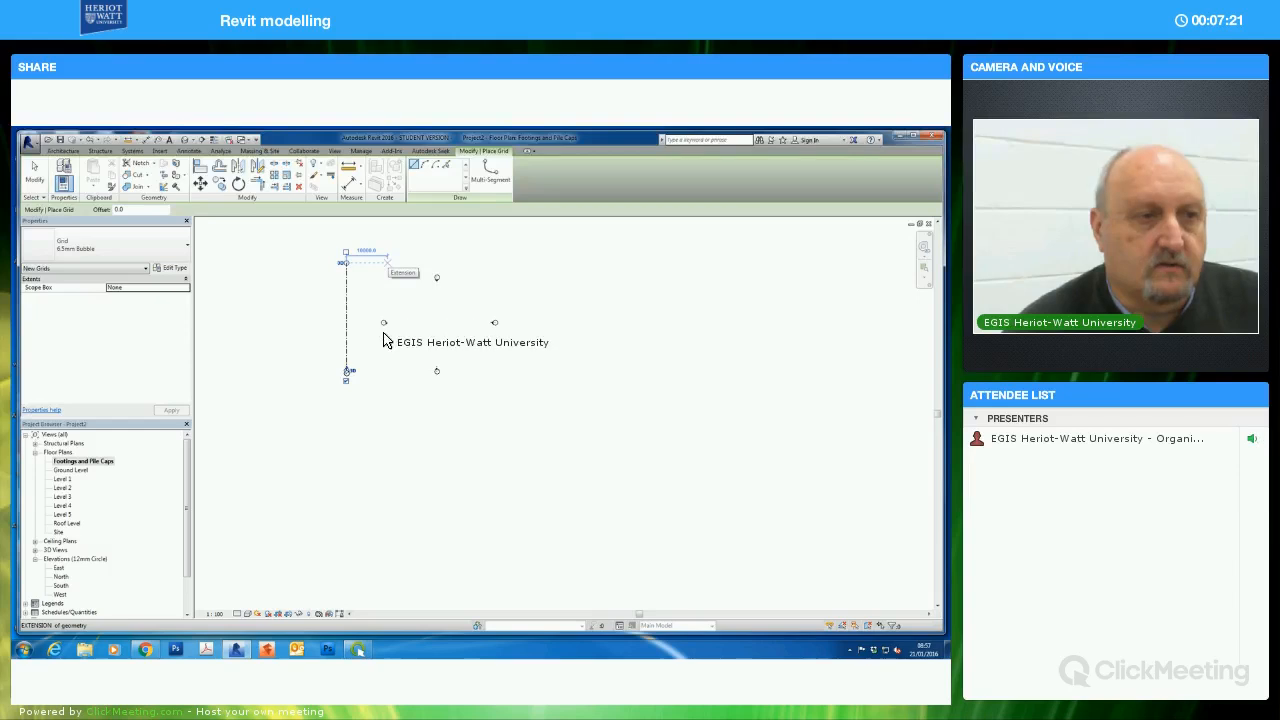
{"action": "left_click", "coordinate": [388, 264]}
{"action": "left_click", "coordinate": [386, 372]}
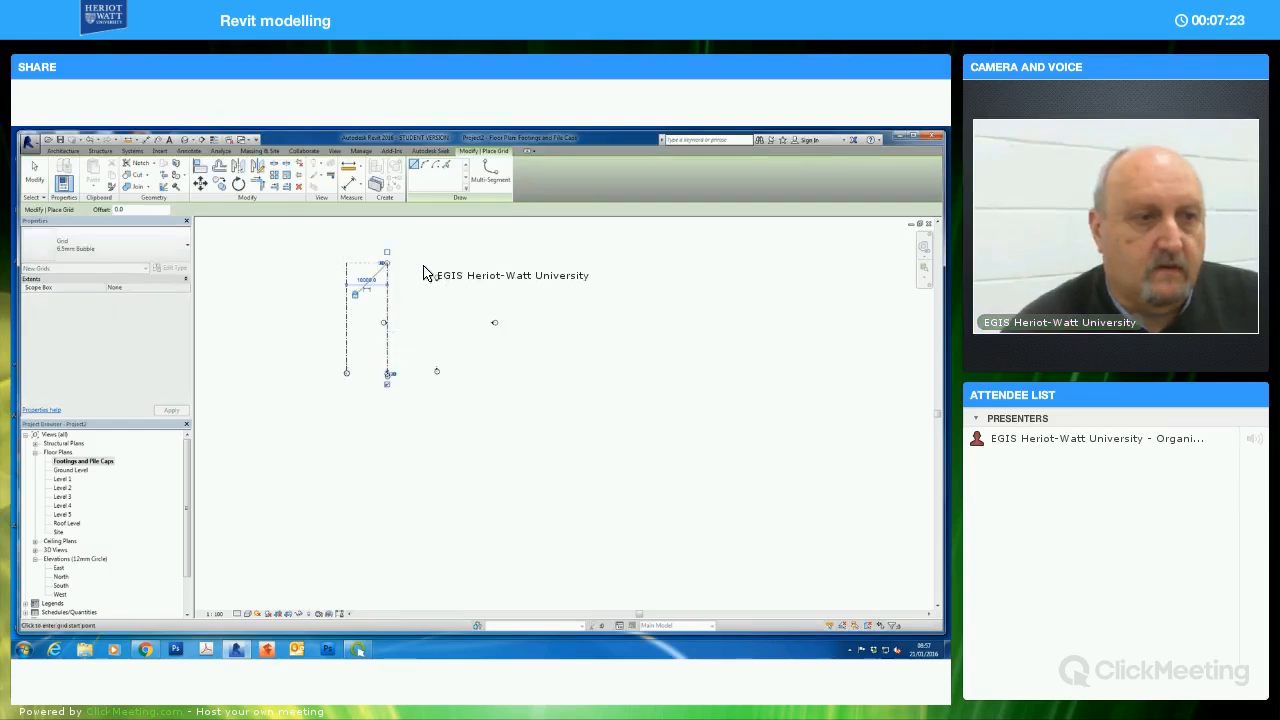
{"action": "left_click", "coordinate": [428, 297]}
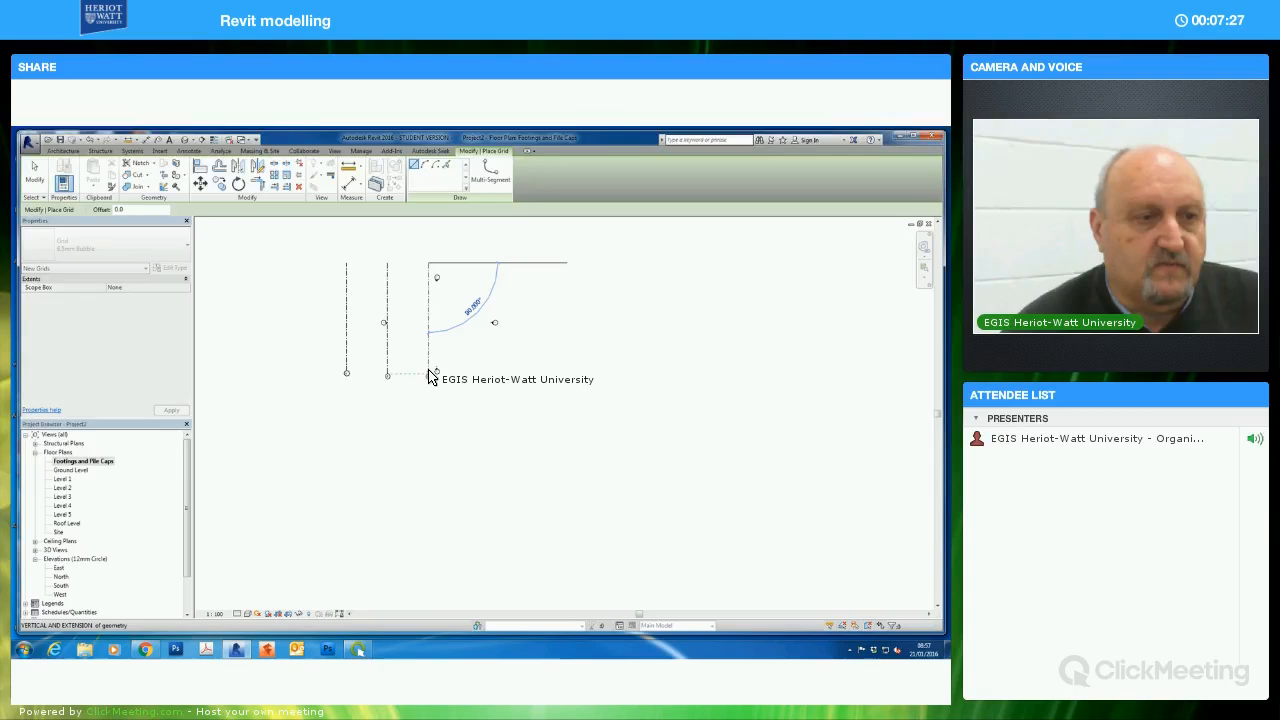
{"action": "left_click", "coordinate": [430, 370]}
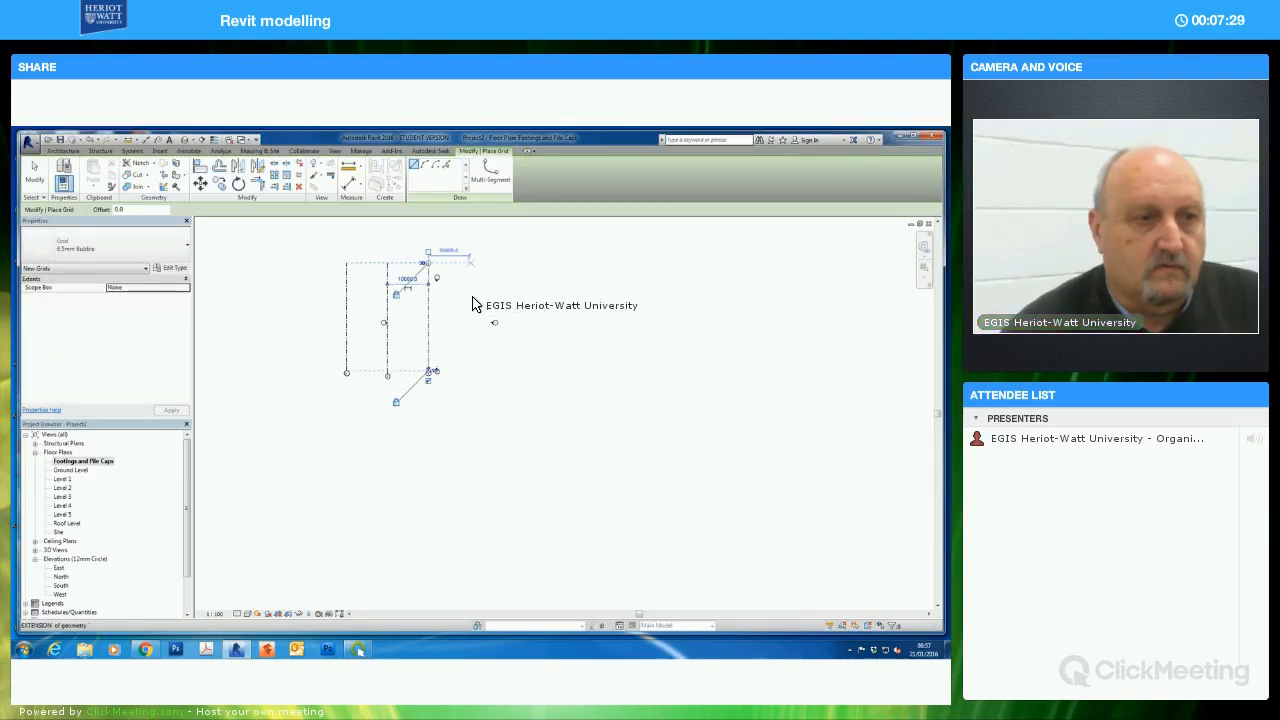
{"action": "left_click", "coordinate": [471, 365]}
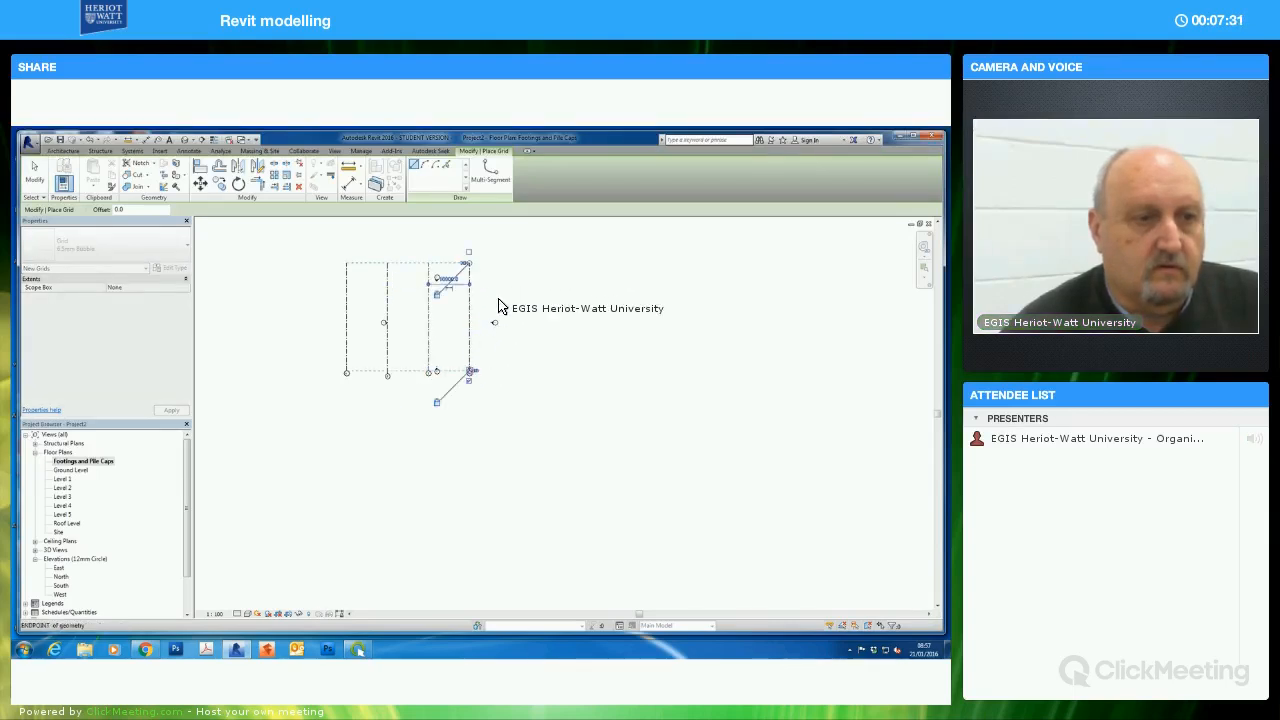
Add three further vertical grid lines east of grid 4 at 10000 spacing, aligned at both ends, and finish the Grid command
{"action": "left_click", "coordinate": [515, 315]}
{"action": "left_click", "coordinate": [510, 263]}
{"action": "left_click", "coordinate": [511, 372]}
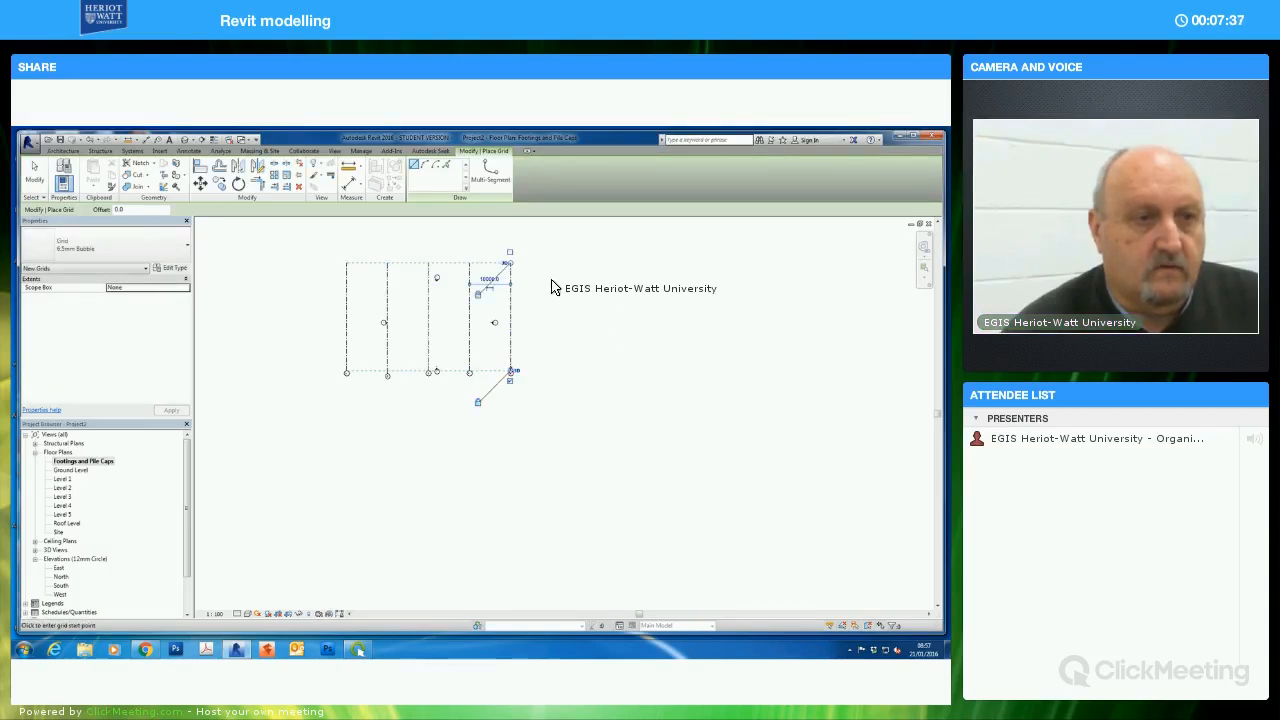
{"action": "left_click", "coordinate": [550, 371]}
{"action": "left_click", "coordinate": [593, 278]}
{"action": "left_click", "coordinate": [592, 263]}
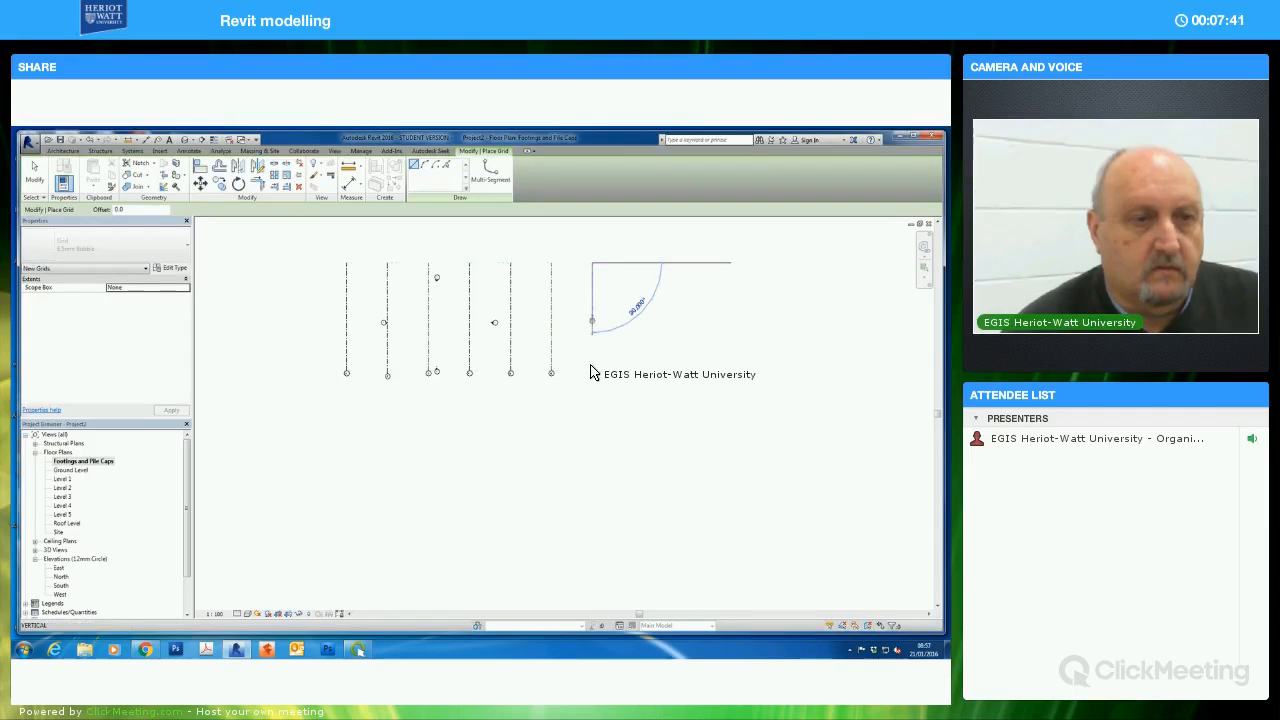
{"action": "left_click", "coordinate": [481, 396]}
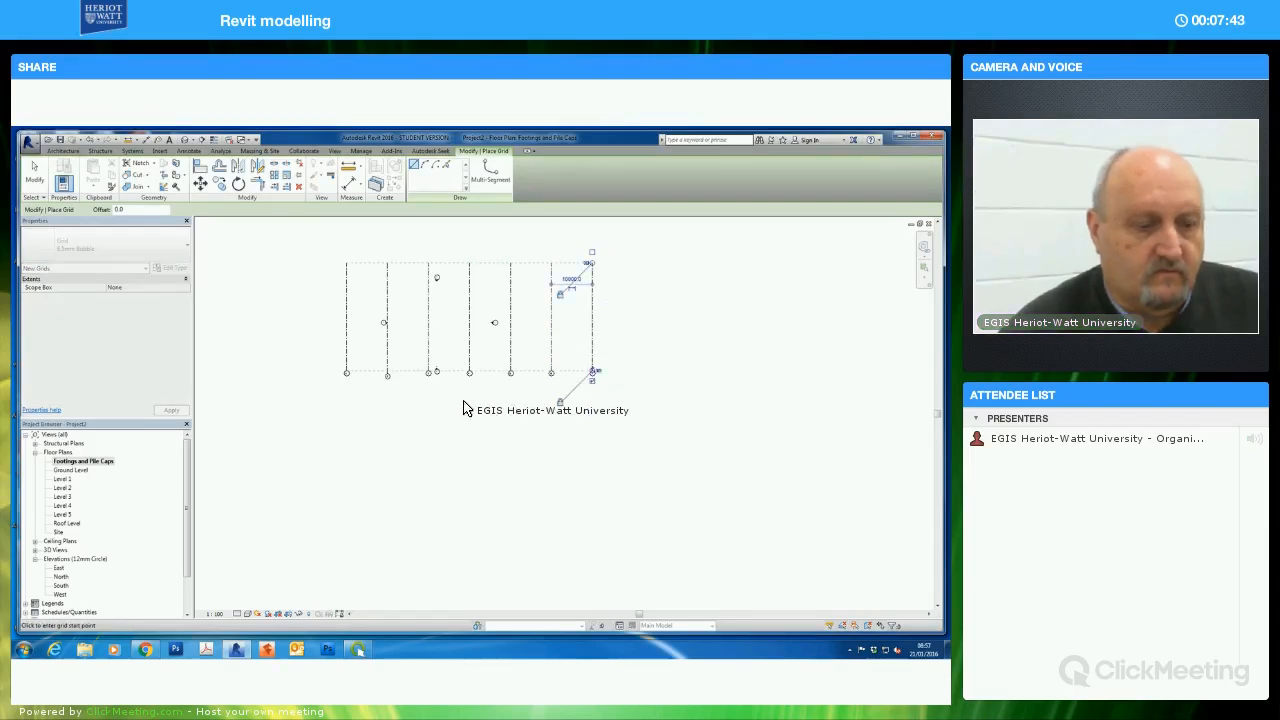
{"action": "key", "text": "Escape"}
{"action": "key", "text": "Escape"}
{"action": "scroll", "coordinate": [640, 418], "scroll_direction": "up", "scroll_amount": 3}
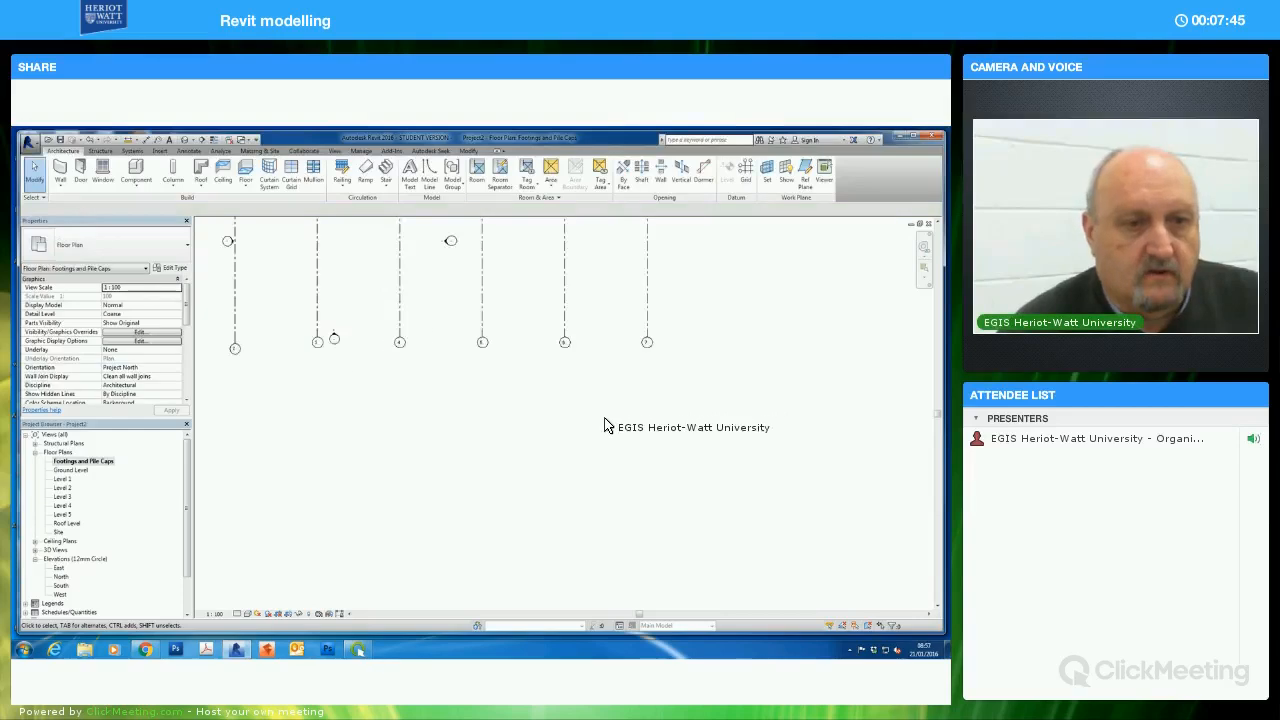
Align the lower end of grid line 2 with the lower ends of the neighbouring vertical grid lines
{"action": "scroll", "coordinate": [497, 438], "scroll_direction": "down", "scroll_amount": 3}
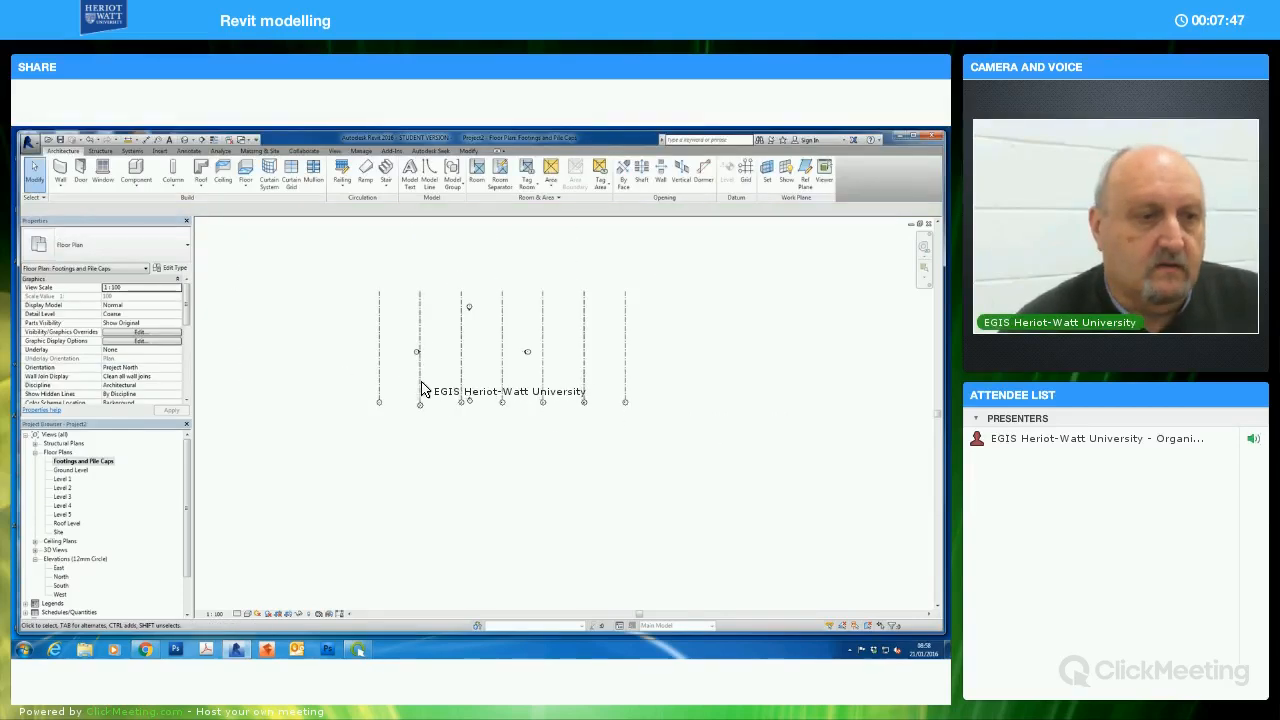
{"action": "left_click", "coordinate": [428, 412]}
{"action": "scroll", "coordinate": [435, 425], "scroll_direction": "up", "scroll_amount": 3}
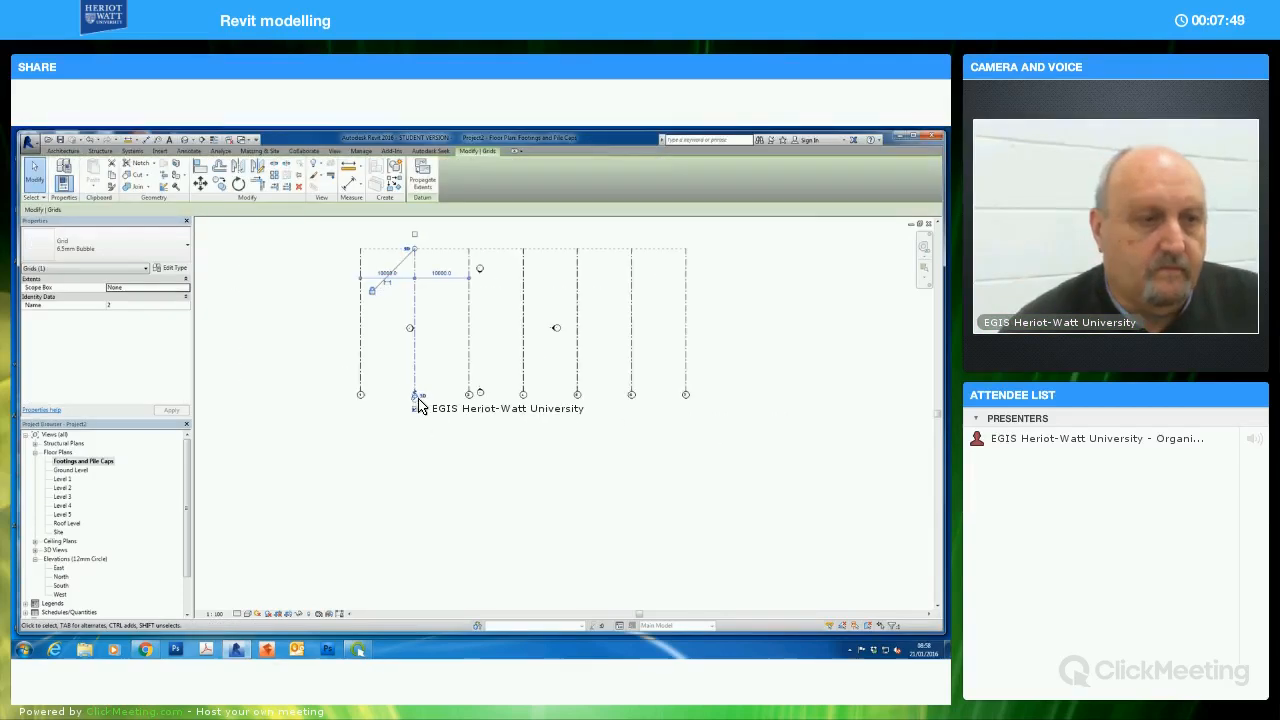
{"action": "left_click_drag", "start_coordinate": [407, 390], "coordinate": [450, 401]}
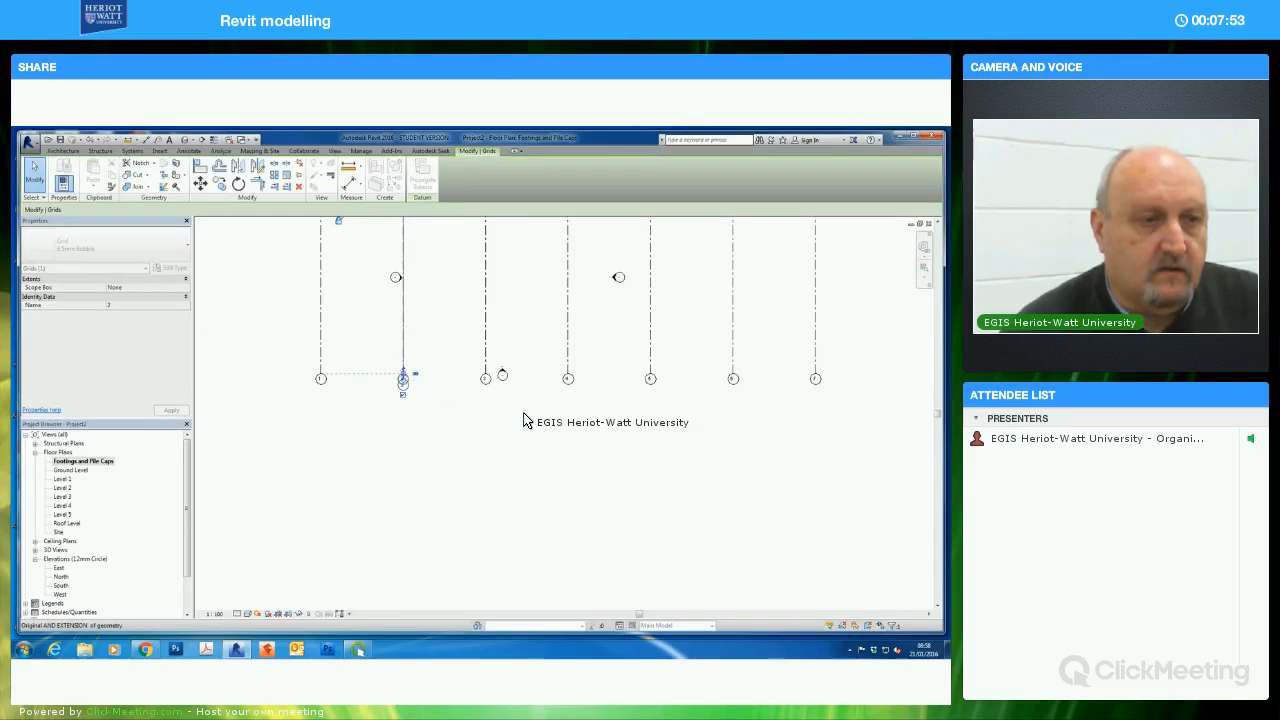
{"action": "left_click", "coordinate": [729, 470]}
Draw a horizontal grid line across all seven vertical grids, just below their upper ends, with its bubble at the east end
{"action": "scroll", "coordinate": [730, 470], "scroll_direction": "down", "scroll_amount": 1}
{"action": "scroll", "coordinate": [727, 475], "scroll_direction": "down", "scroll_amount": 2}
{"action": "middle_click_drag", "start_coordinate": [746, 475], "coordinate": [712, 476]}
{"action": "scroll", "coordinate": [716, 473], "scroll_direction": "up", "scroll_amount": 3}
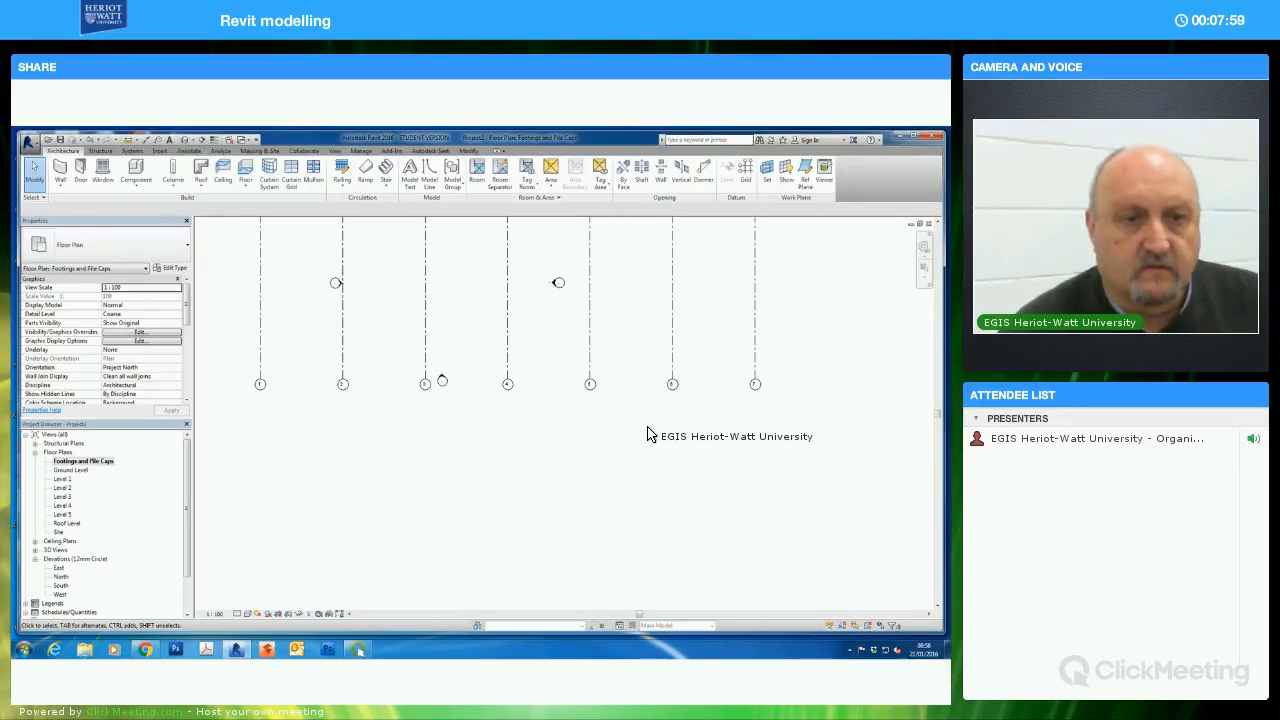
{"action": "scroll", "coordinate": [649, 437], "scroll_direction": "down", "scroll_amount": 3}
{"action": "scroll", "coordinate": [649, 440], "scroll_direction": "down", "scroll_amount": 1}
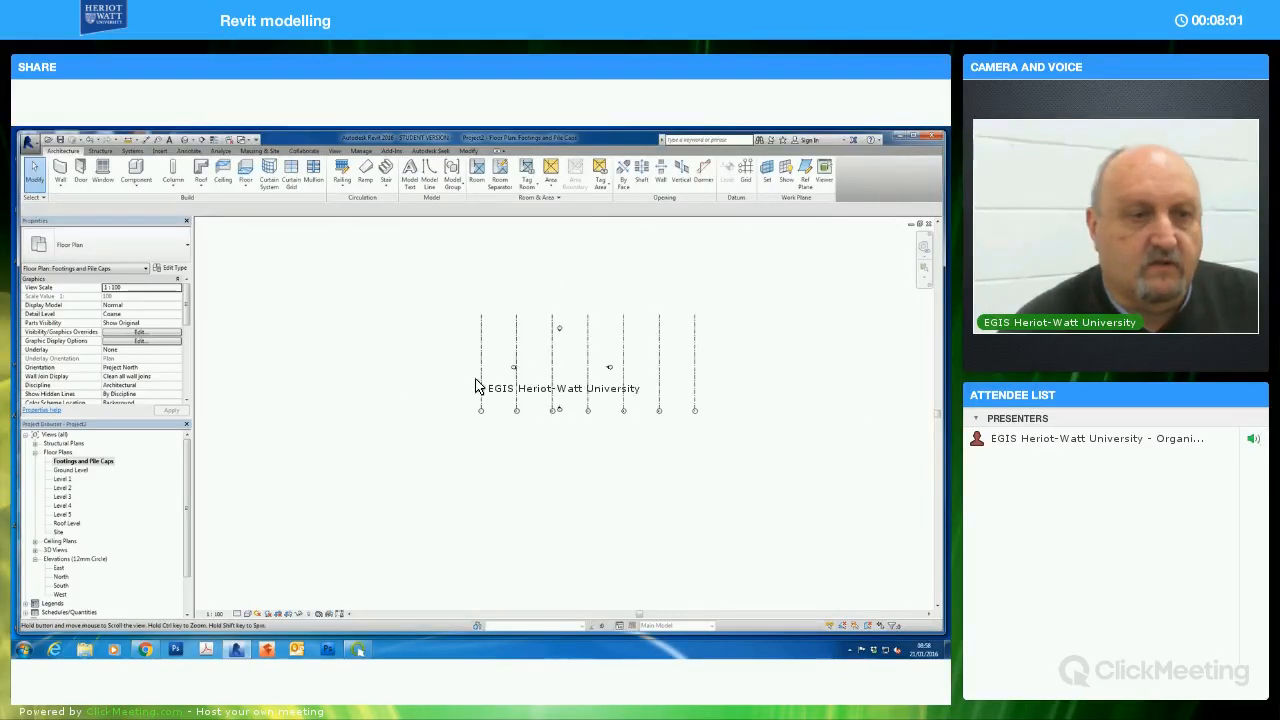
{"action": "left_click", "coordinate": [745, 174]}
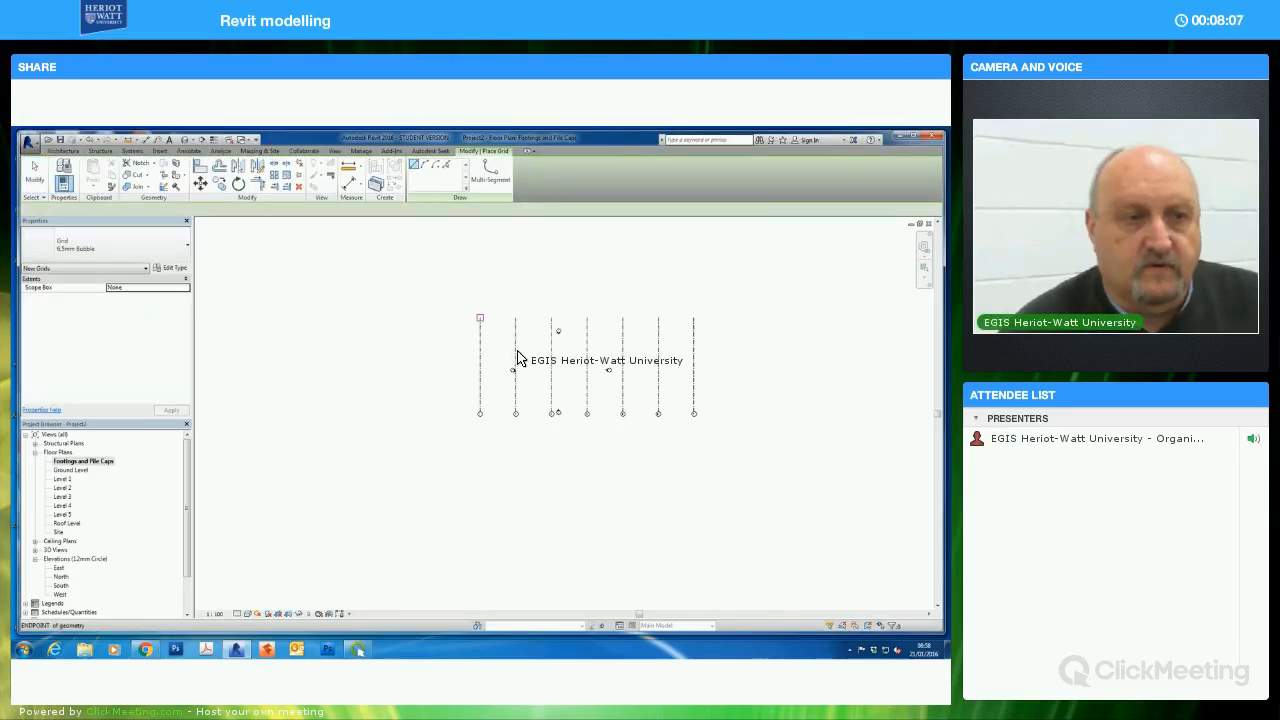
{"action": "scroll", "coordinate": [466, 325], "scroll_direction": "up", "scroll_amount": 2}
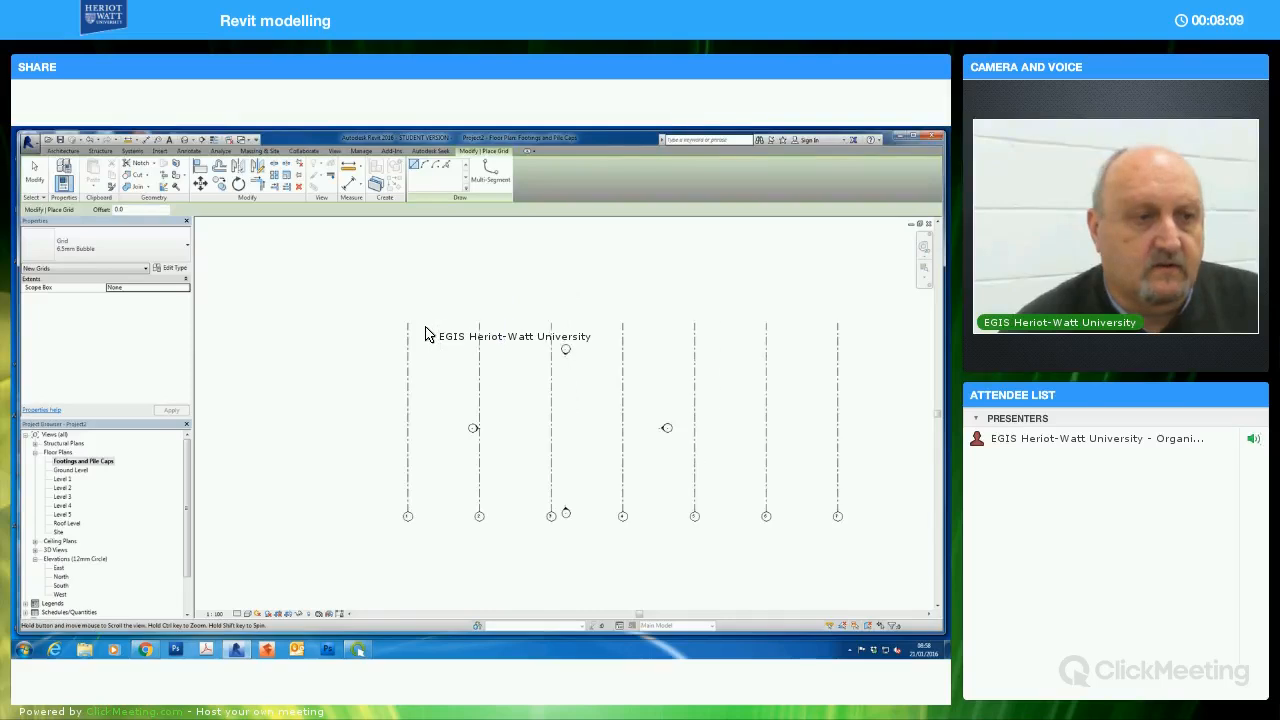
{"action": "scroll", "coordinate": [393, 324], "scroll_direction": "up", "scroll_amount": 2}
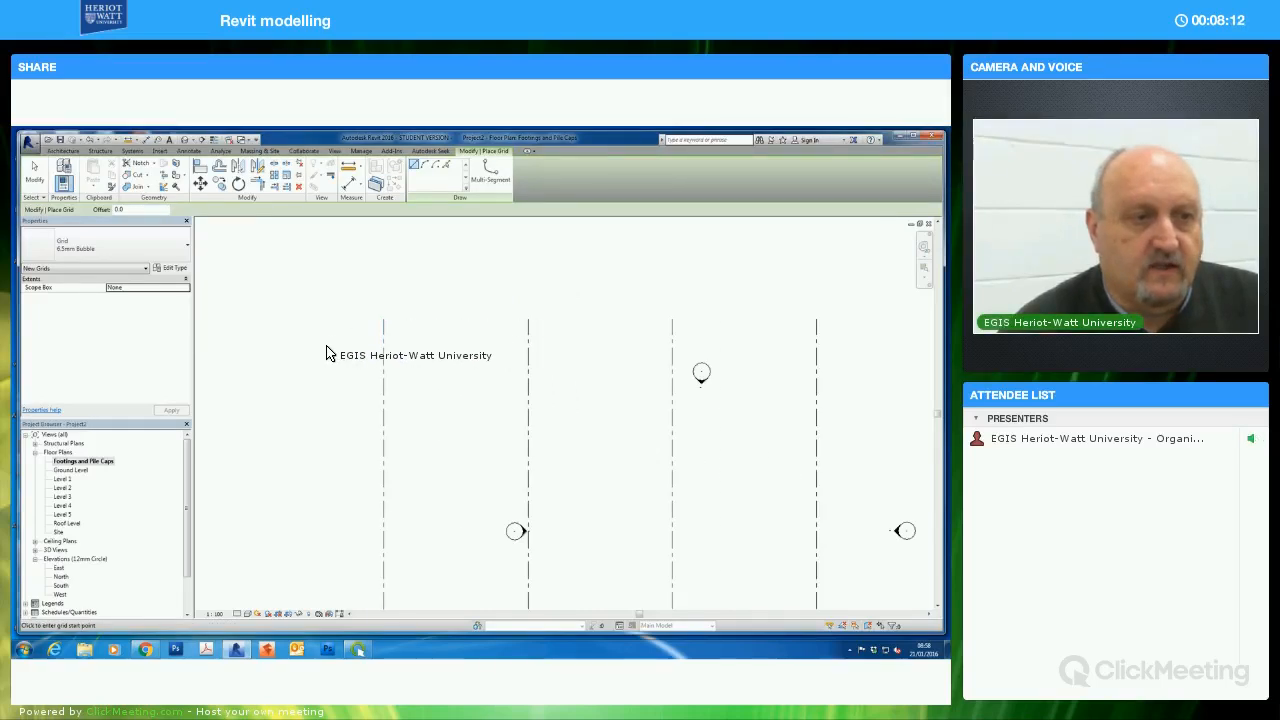
{"action": "left_click", "coordinate": [340, 348]}
{"action": "scroll", "coordinate": [737, 362], "scroll_direction": "down", "scroll_amount": 2}
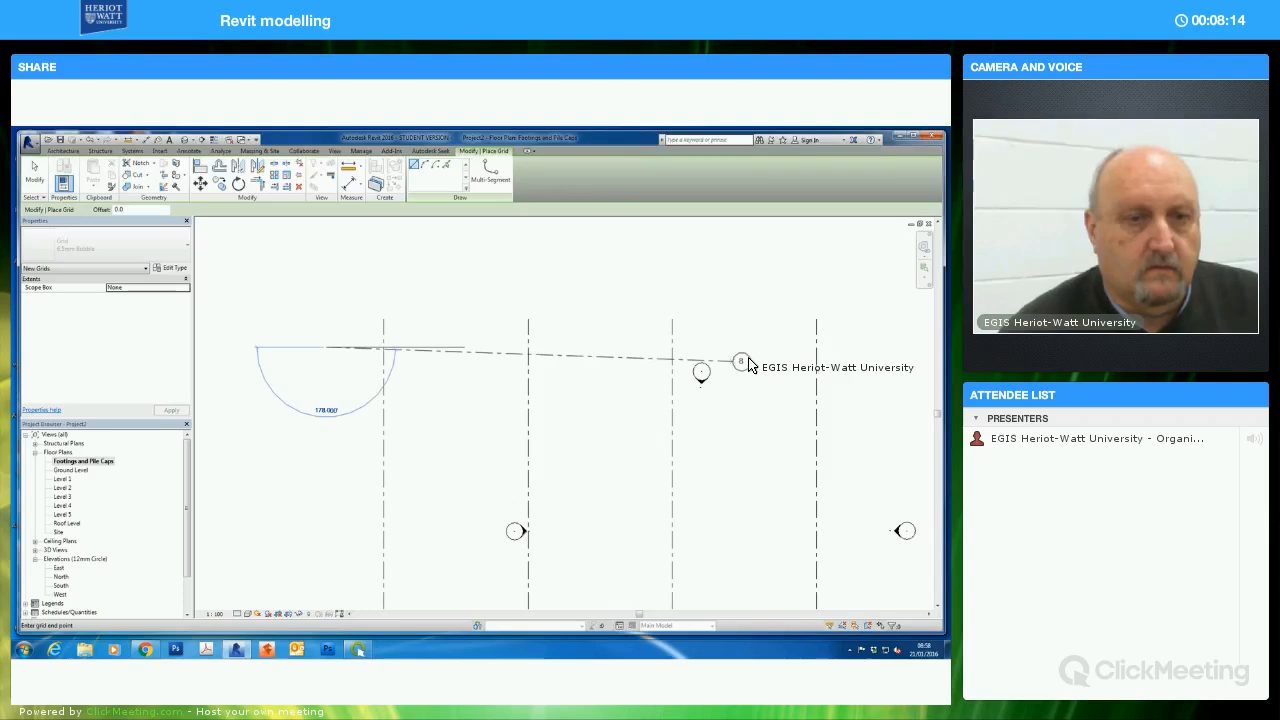
{"action": "scroll", "coordinate": [742, 362], "scroll_direction": "down", "scroll_amount": 2}
{"action": "middle_click_drag", "start_coordinate": [748, 362], "coordinate": [572, 348]}
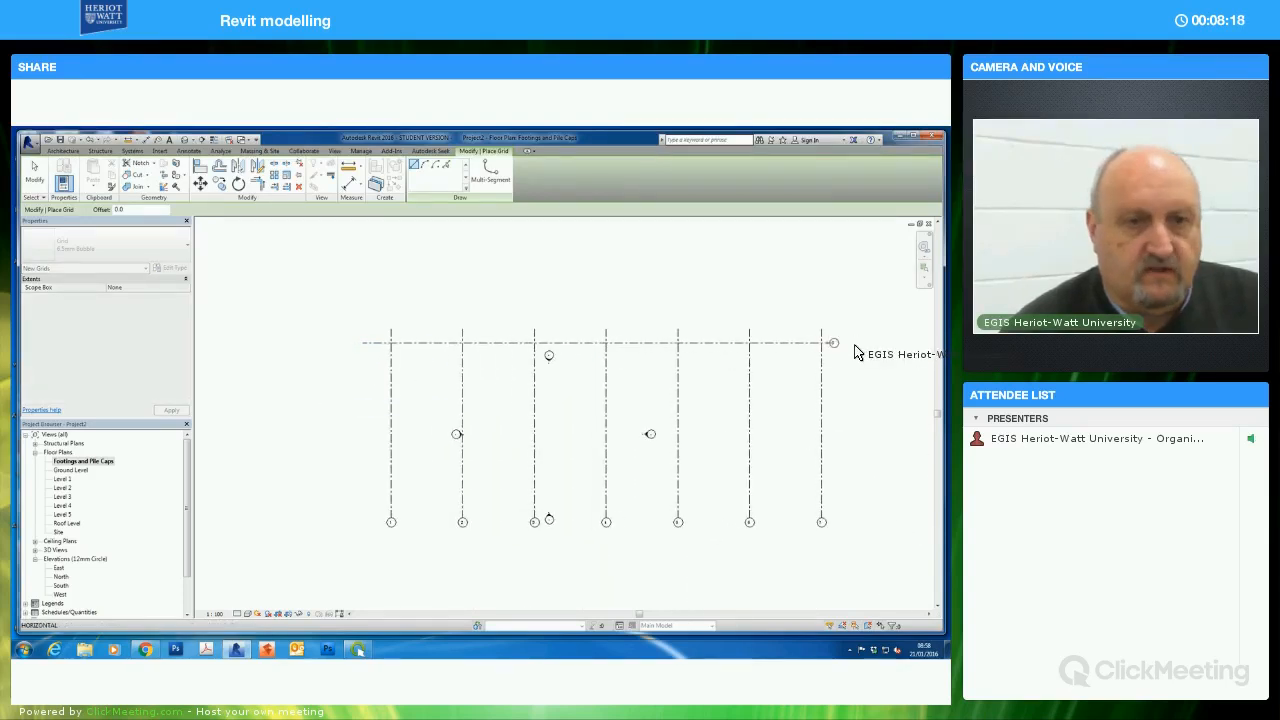
{"action": "left_click", "coordinate": [857, 368]}
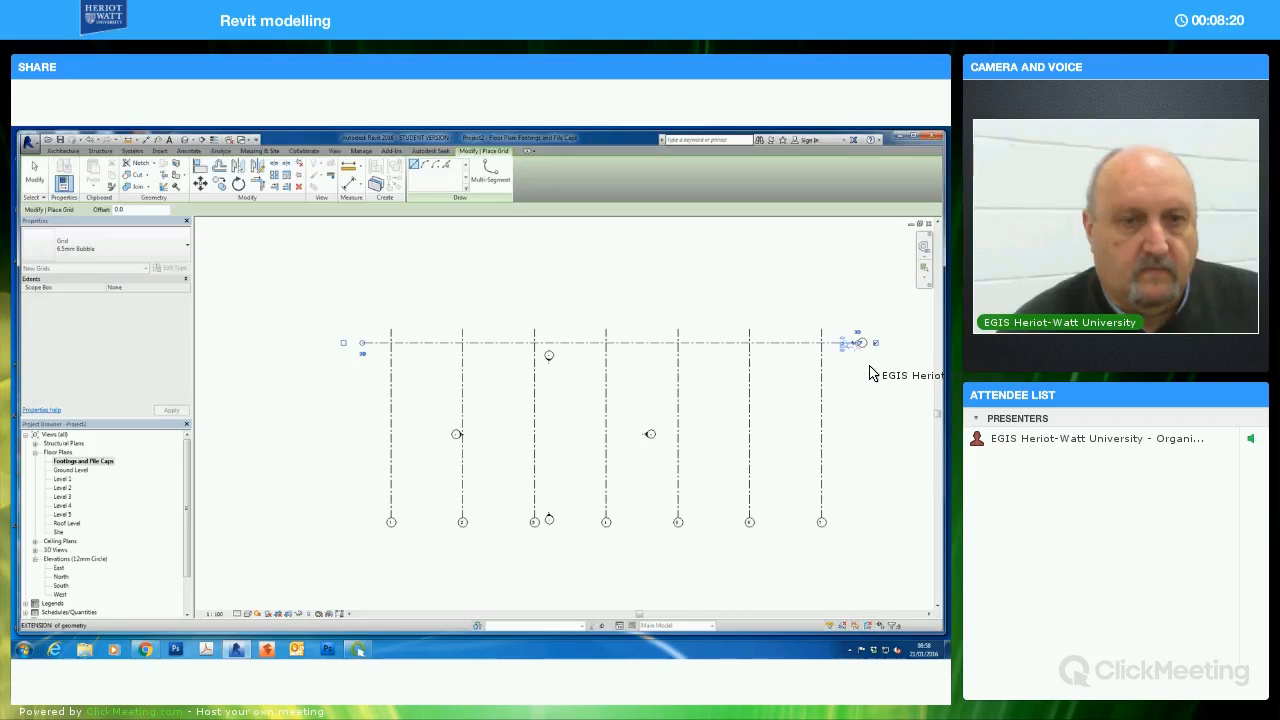
{"action": "key", "text": "Escape"}
{"action": "key", "text": "Escape"}
Rename the horizontal grid line as A
{"action": "scroll", "coordinate": [757, 370], "scroll_direction": "up", "scroll_amount": 5}
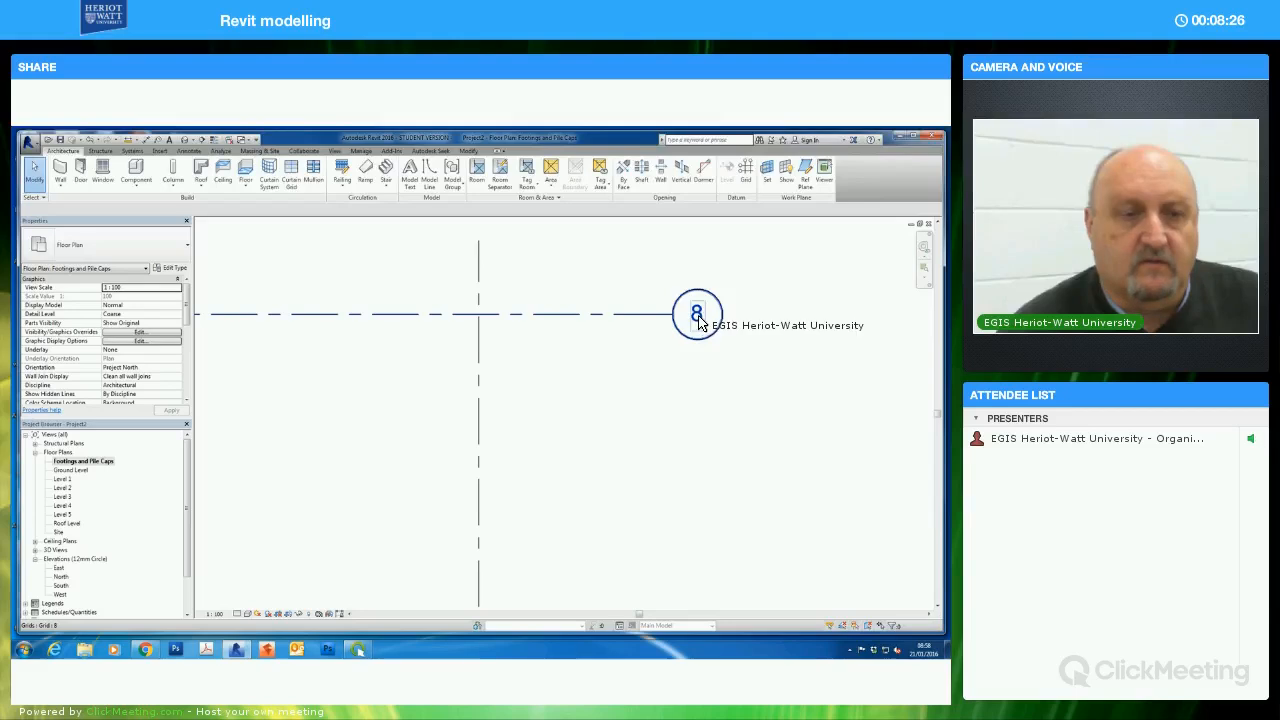
{"action": "left_click", "coordinate": [697, 318]}
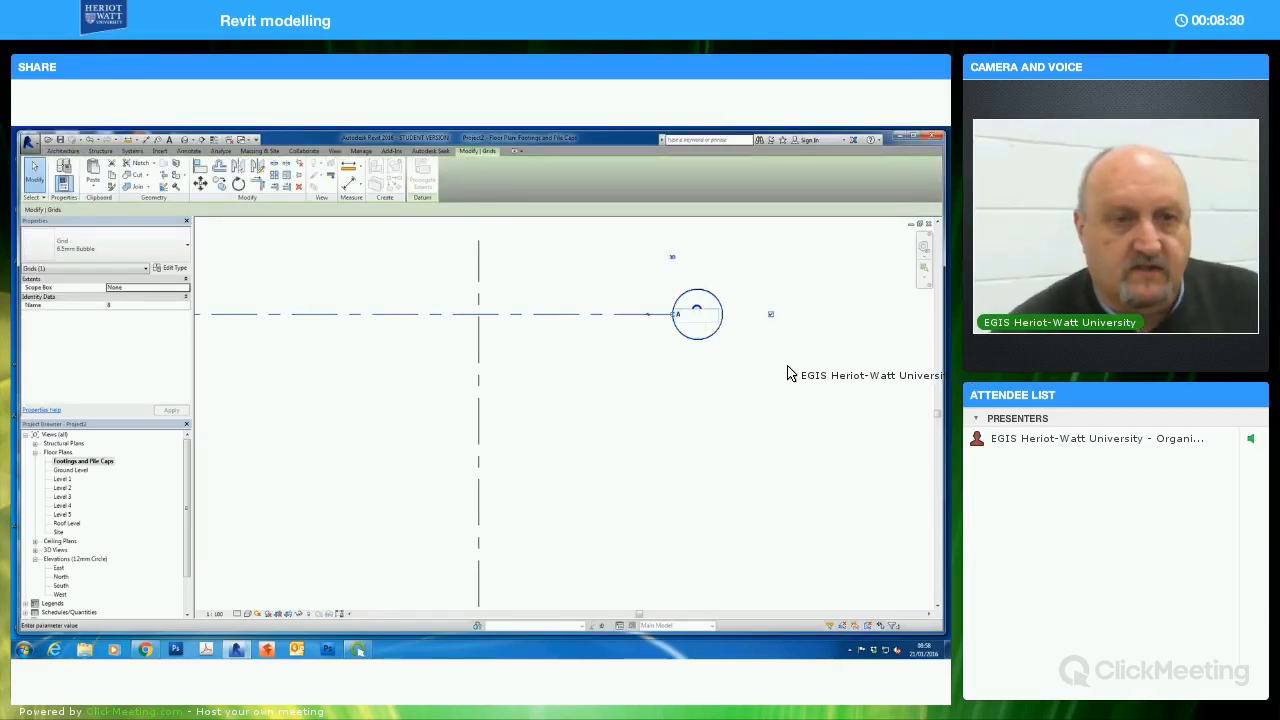
{"action": "key", "text": "Return"}
{"action": "scroll", "coordinate": [780, 390], "scroll_direction": "down", "scroll_amount": 3}
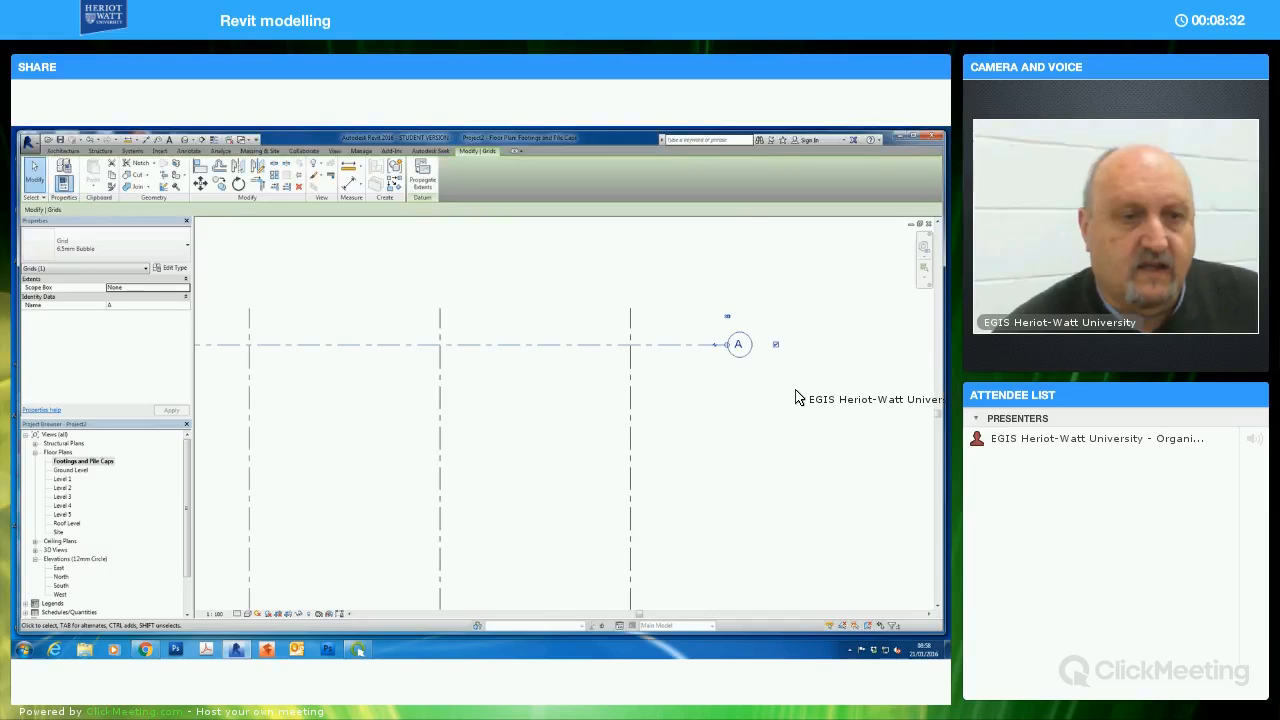
{"action": "scroll", "coordinate": [320, 406], "scroll_direction": "down", "scroll_amount": 2}
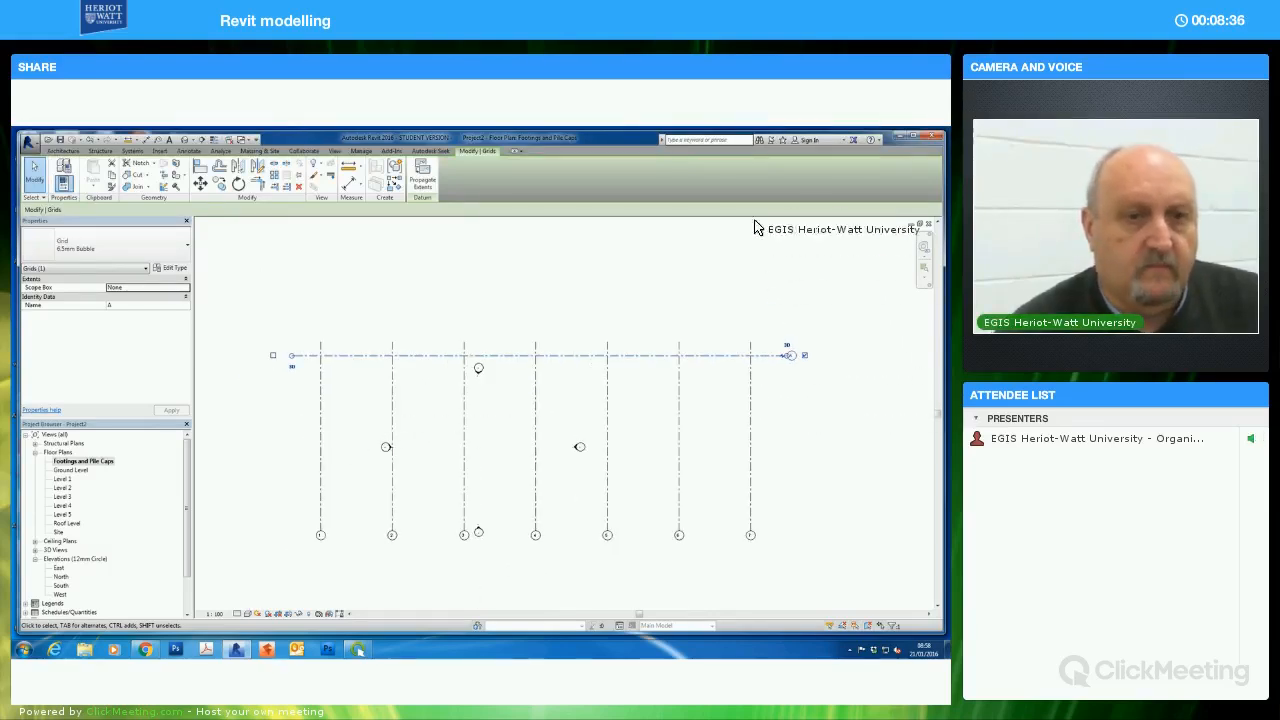
Draw two more horizontal grid lines below grid A at 10000 spacing, aligned with it at both ends
{"action": "key", "text": "Escape"}
{"action": "key", "text": "g"}
{"action": "key", "text": "r"}
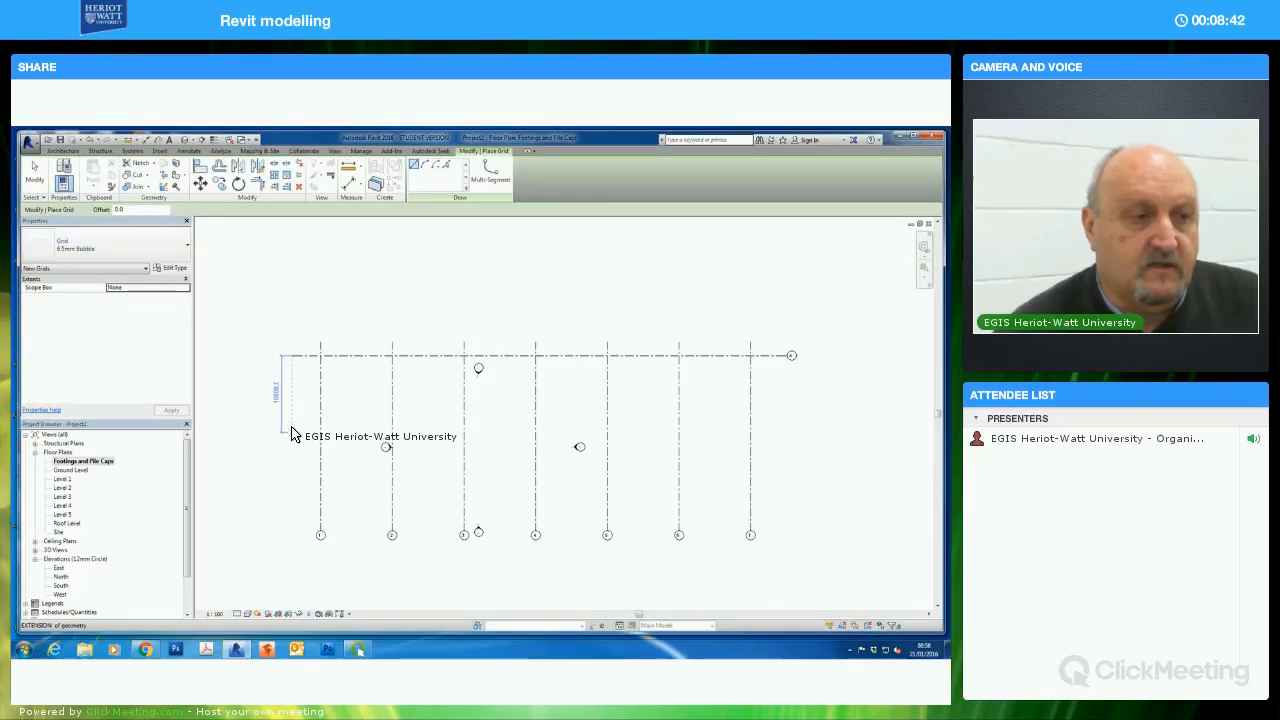
{"action": "scroll", "coordinate": [291, 433], "scroll_direction": "down", "scroll_amount": 3}
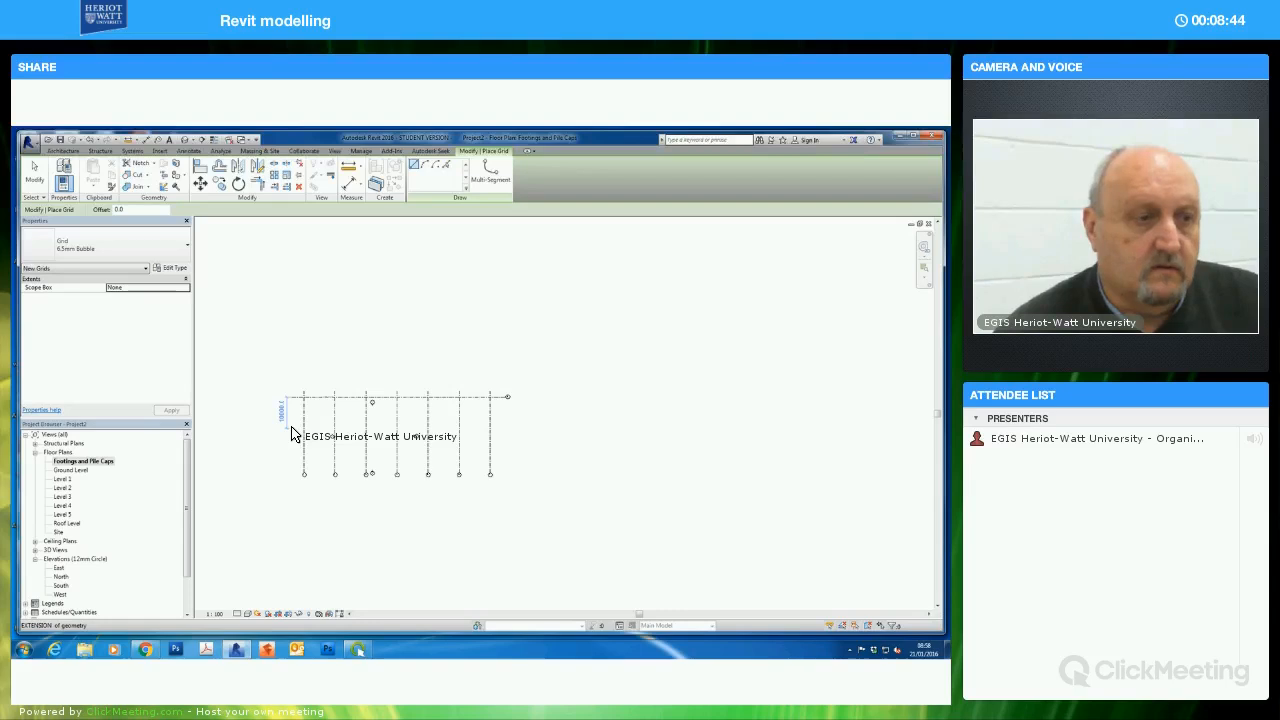
{"action": "scroll", "coordinate": [291, 433], "scroll_direction": "down", "scroll_amount": 1}
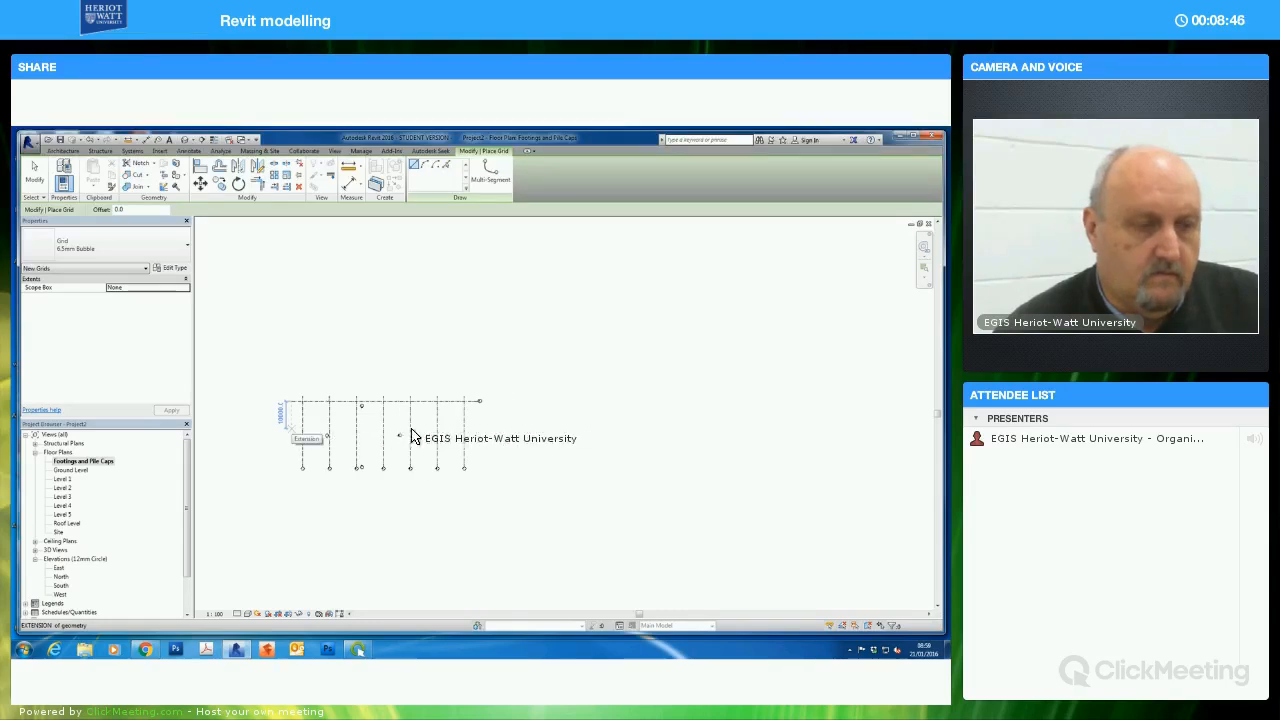
{"action": "left_click", "coordinate": [478, 431]}
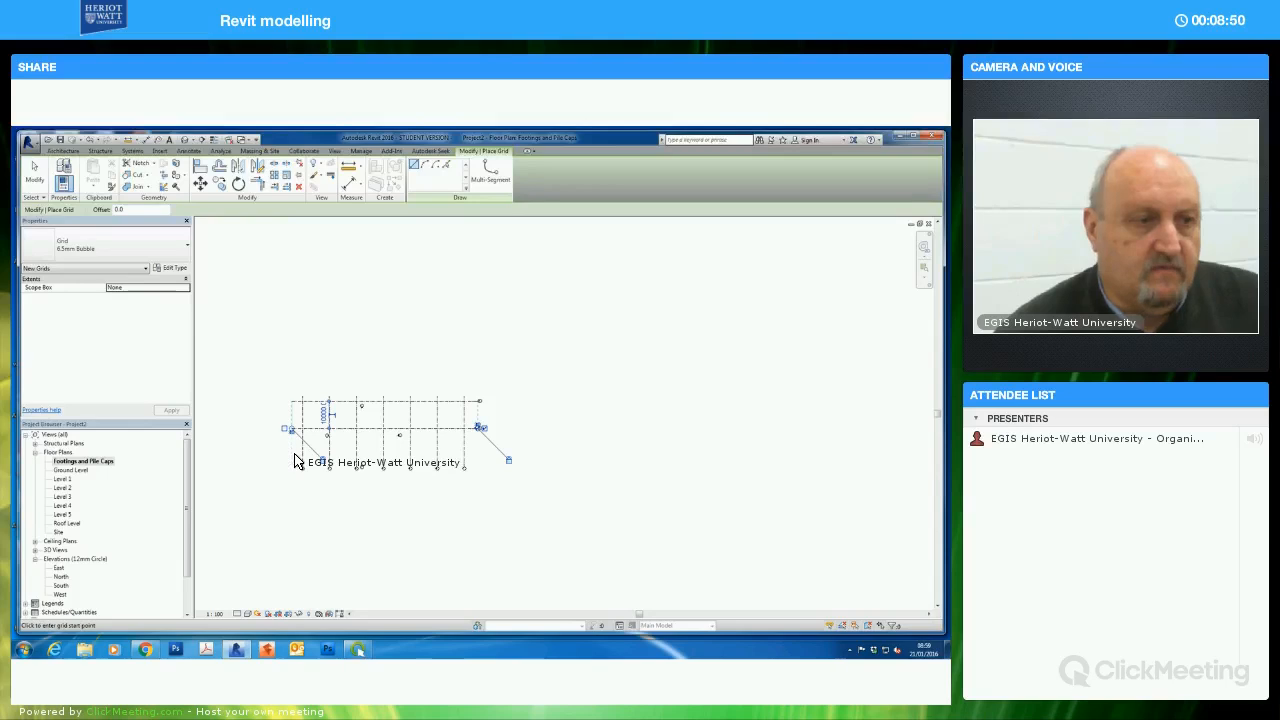
{"action": "left_click", "coordinate": [293, 460]}
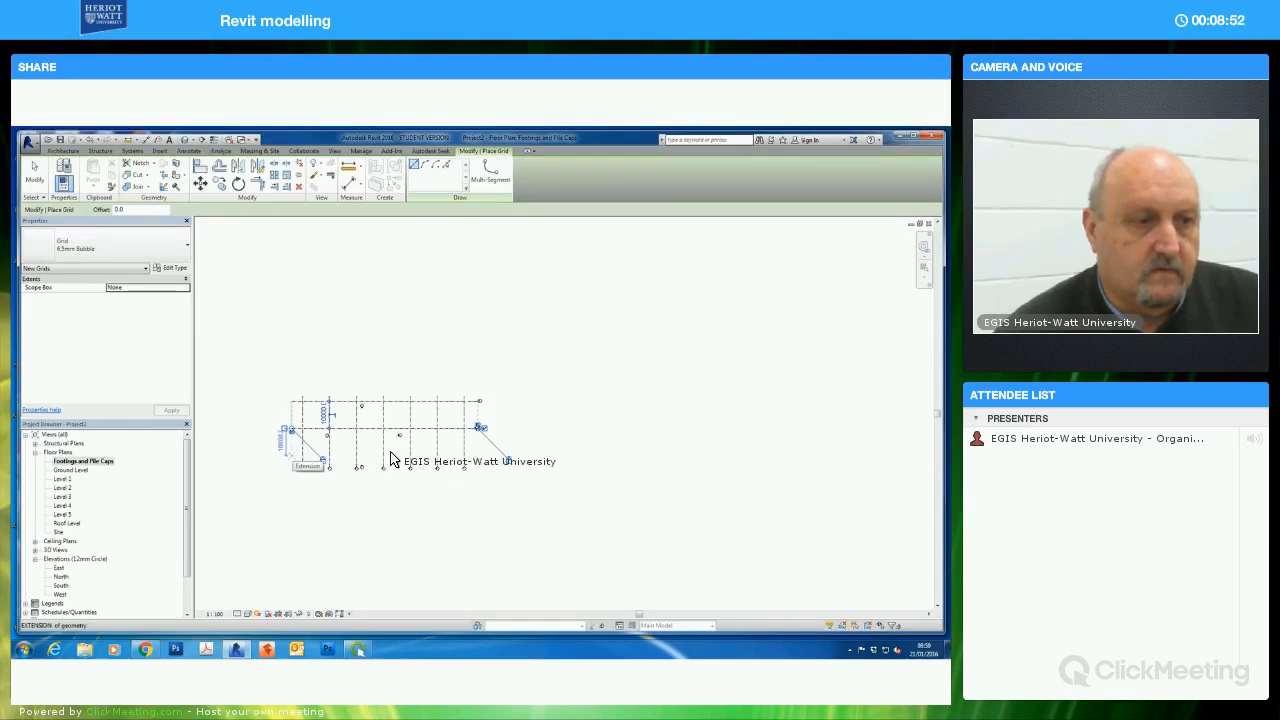
{"action": "left_click", "coordinate": [455, 459]}
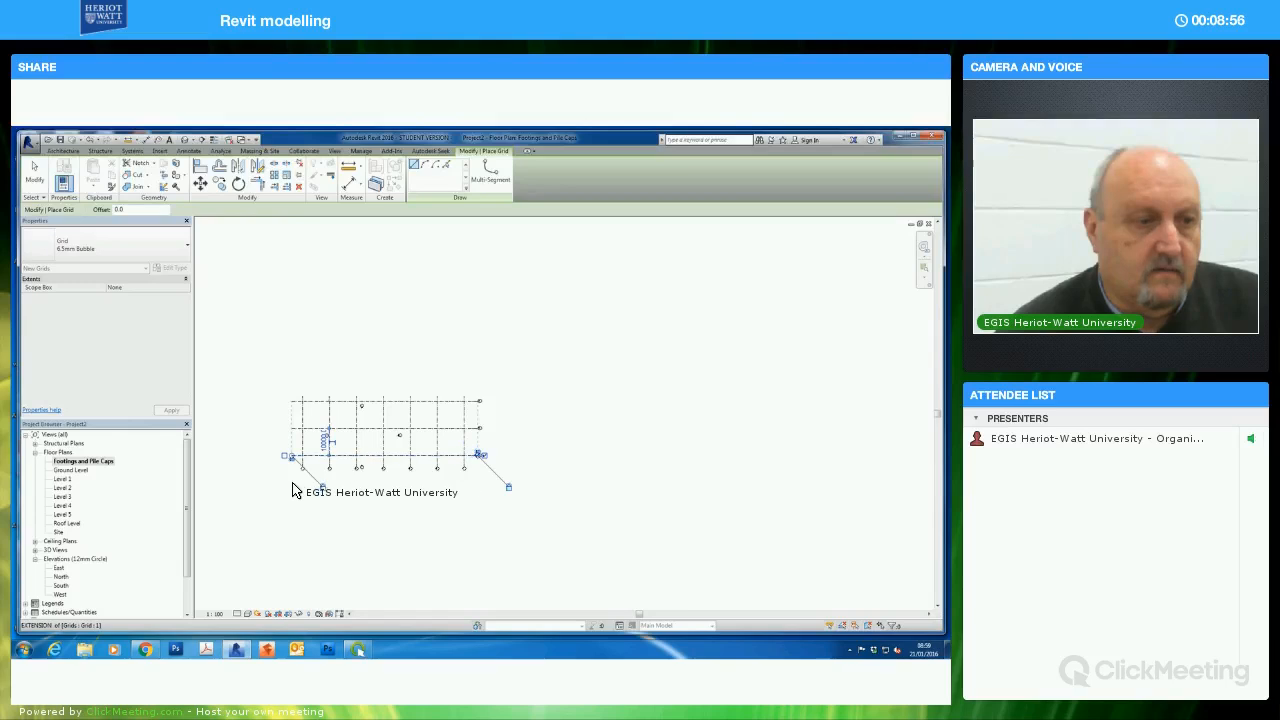
Add three further horizontal grid lines below the lowest one at 10000 spacing, aligned at both ends, and finish the Grid command
{"action": "left_click", "coordinate": [296, 485]}
{"action": "left_click", "coordinate": [479, 483]}
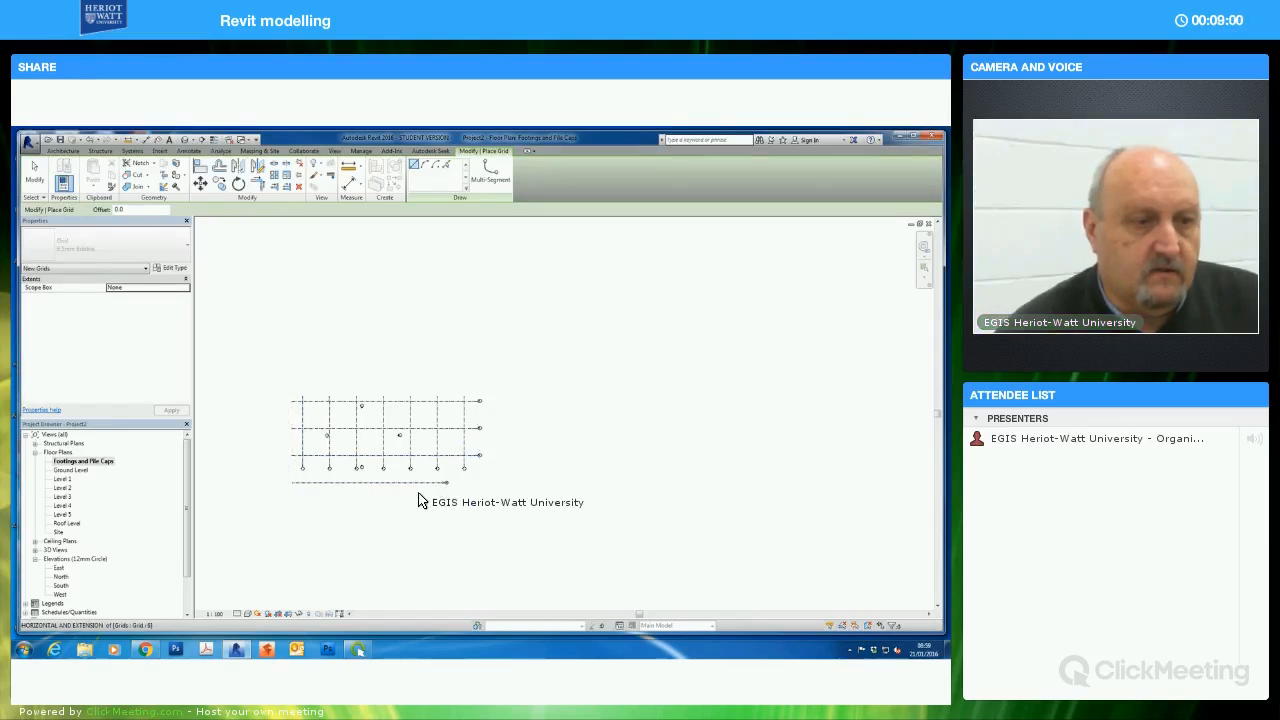
{"action": "left_click", "coordinate": [293, 510]}
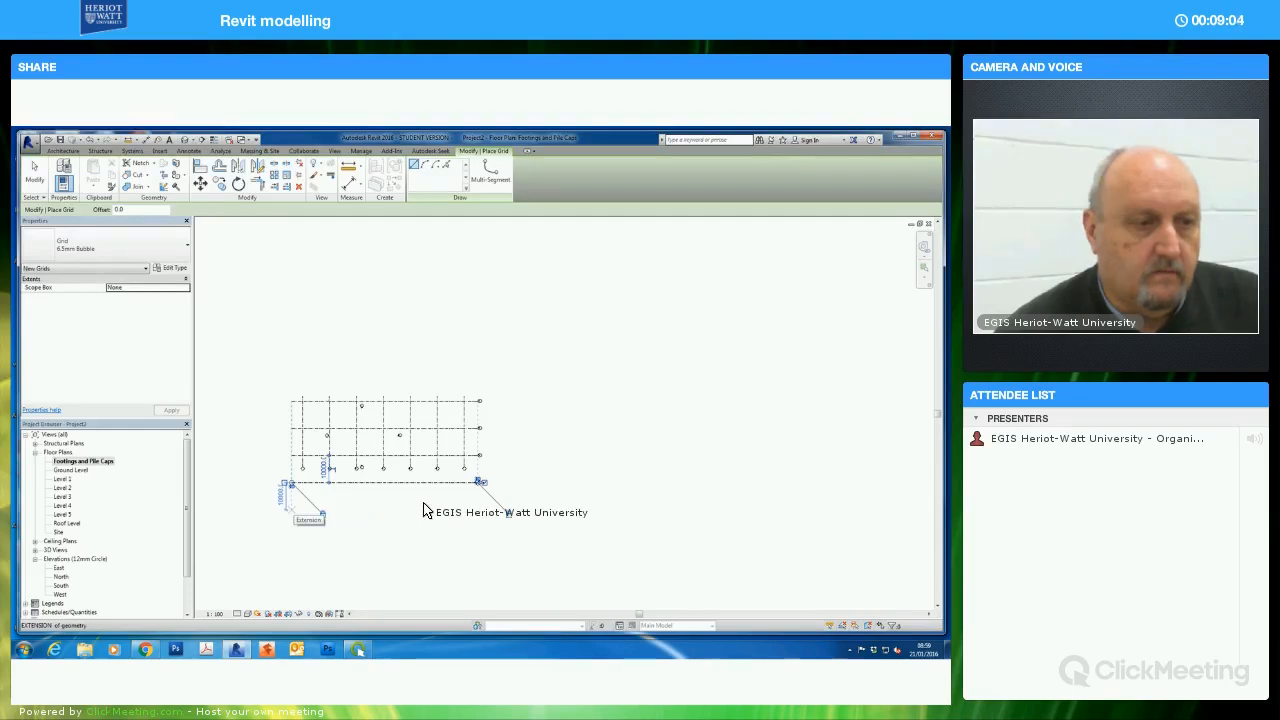
{"action": "left_click", "coordinate": [478, 508]}
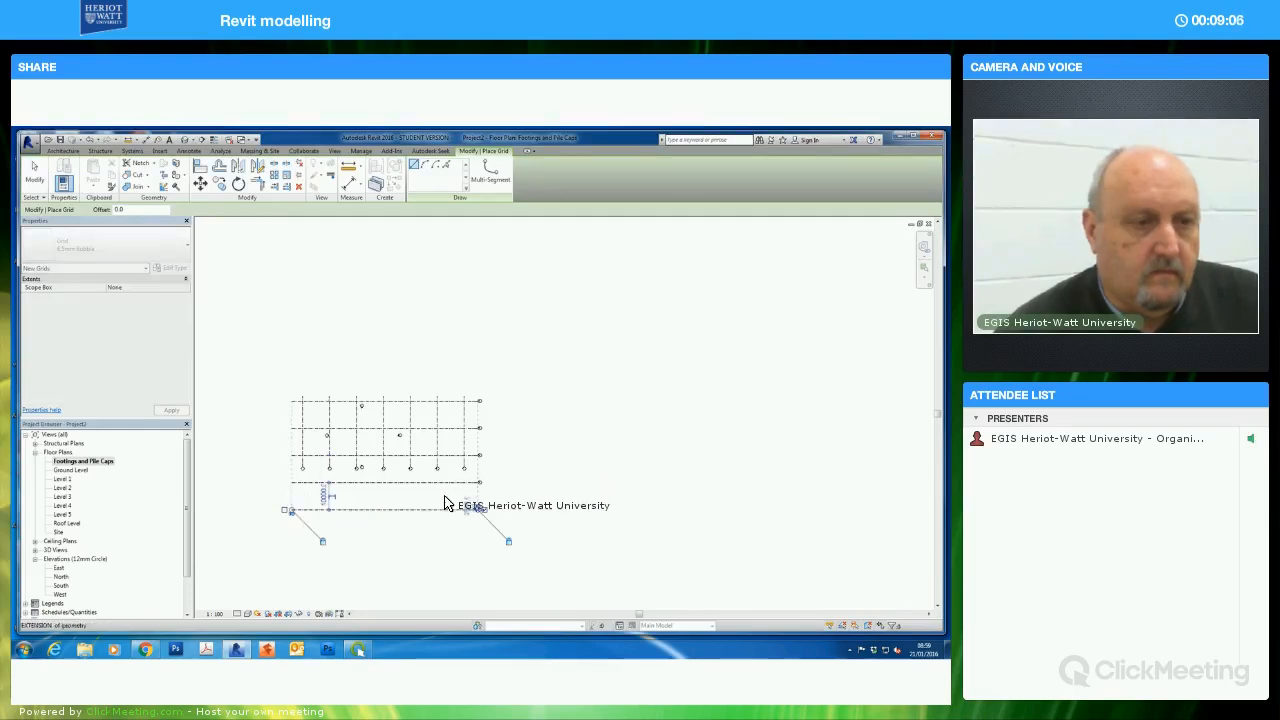
{"action": "left_click", "coordinate": [292, 538]}
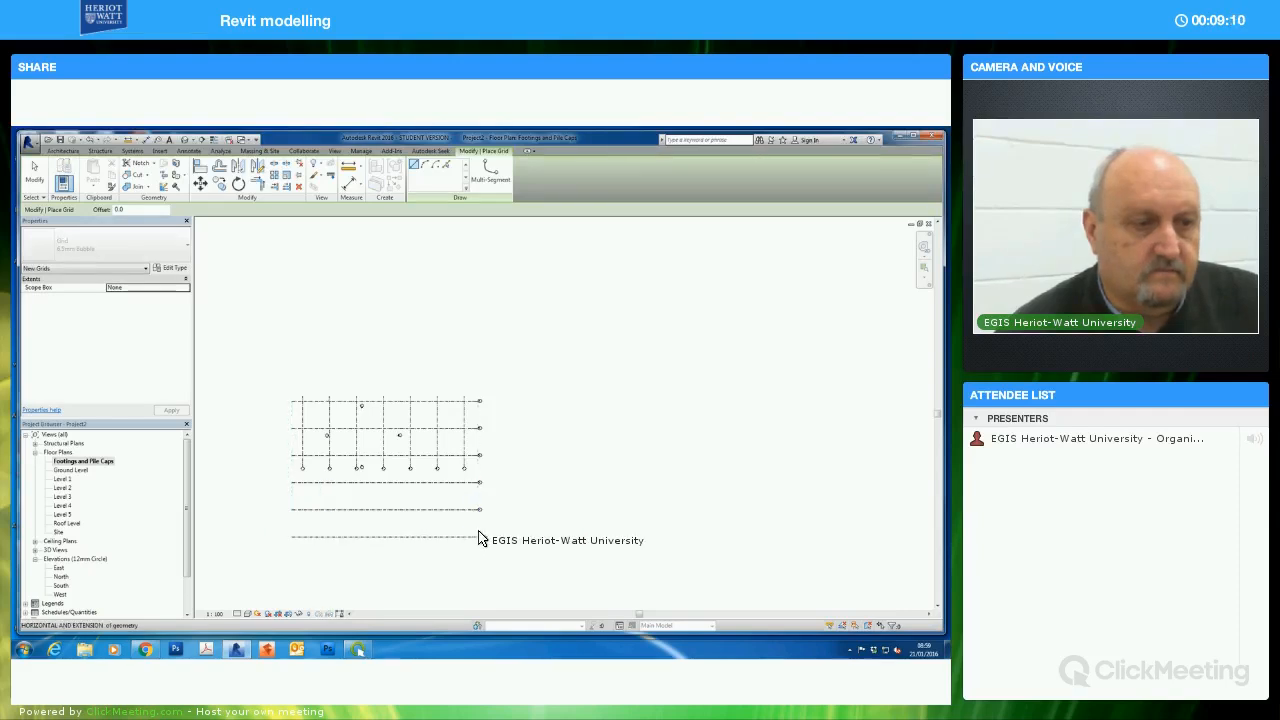
{"action": "left_click", "coordinate": [532, 550]}
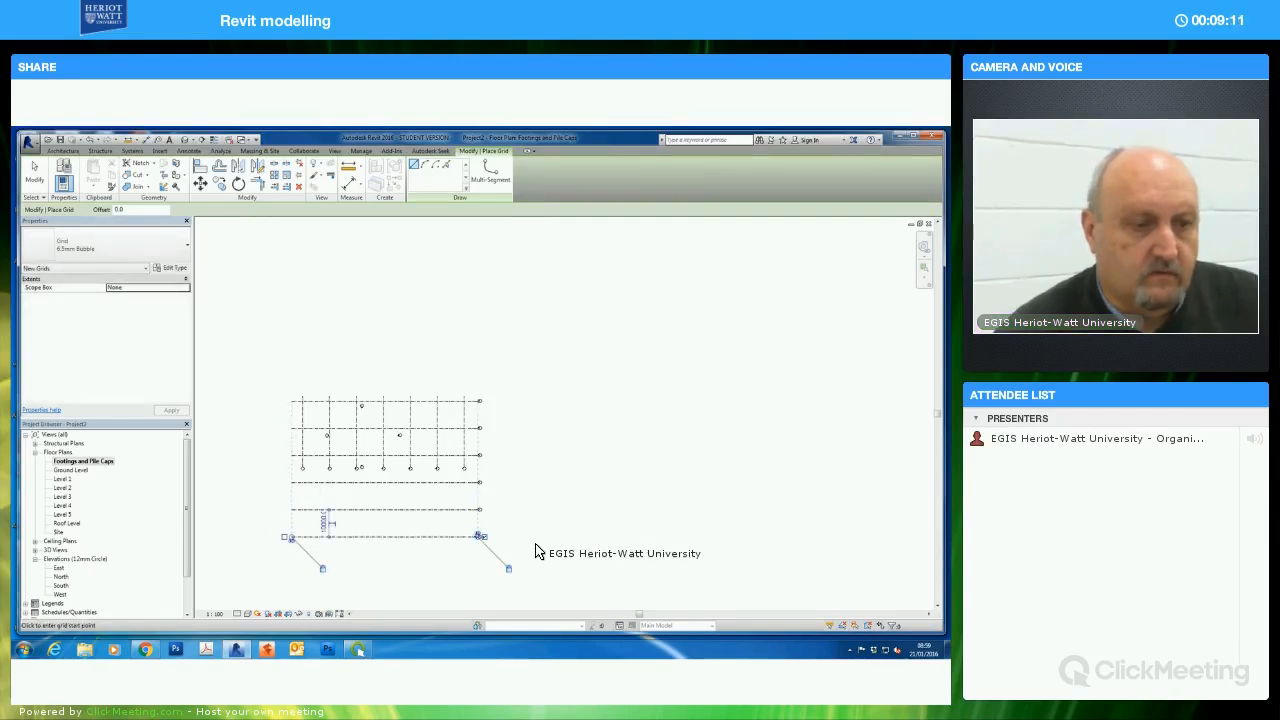
{"action": "key", "text": "Escape"}
{"action": "key", "text": "Escape"}
Extend the aligned lower ends of all the numbered vertical grid lines together until their bubbles sit below grid F
{"action": "middle_click_drag", "start_coordinate": [591, 503], "coordinate": [643, 489]}
{"action": "scroll", "coordinate": [560, 517], "scroll_direction": "up", "scroll_amount": 3}
{"action": "scroll", "coordinate": [551, 519], "scroll_direction": "up", "scroll_amount": 4}
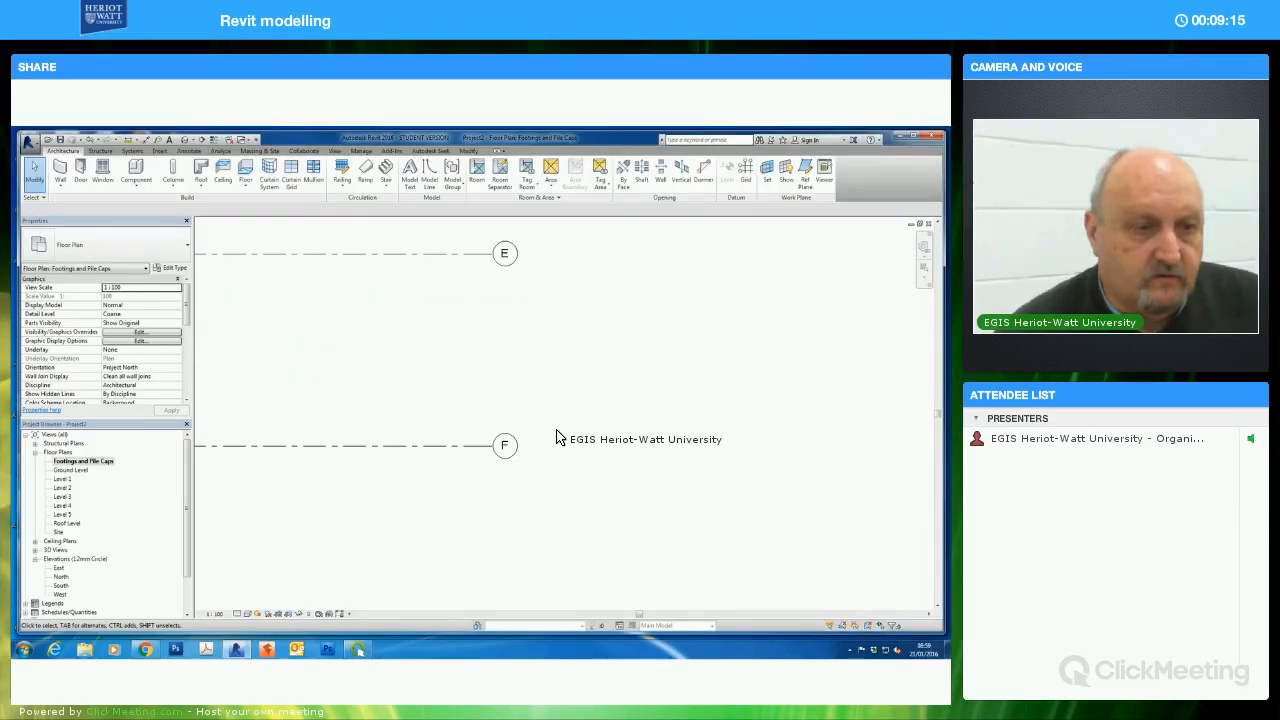
{"action": "scroll", "coordinate": [651, 446], "scroll_direction": "down", "scroll_amount": 2}
{"action": "scroll", "coordinate": [731, 451], "scroll_direction": "down", "scroll_amount": 4}
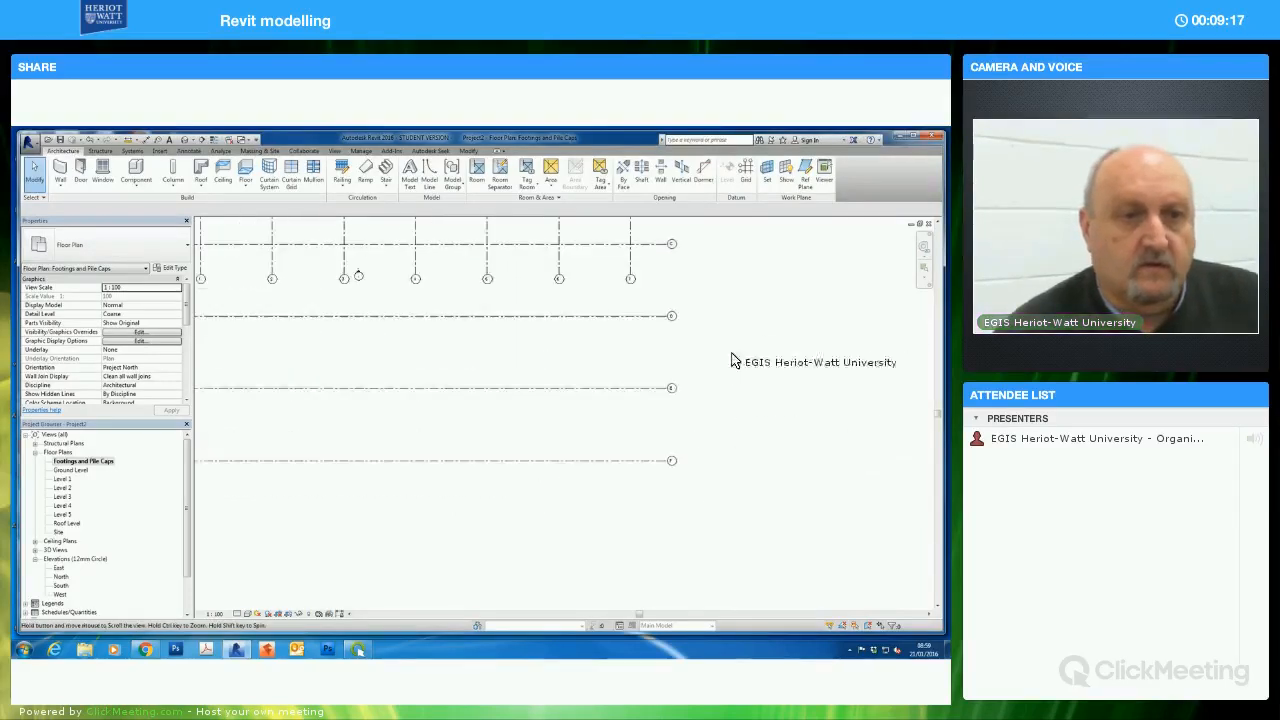
{"action": "scroll", "coordinate": [780, 437], "scroll_direction": "down", "scroll_amount": 1}
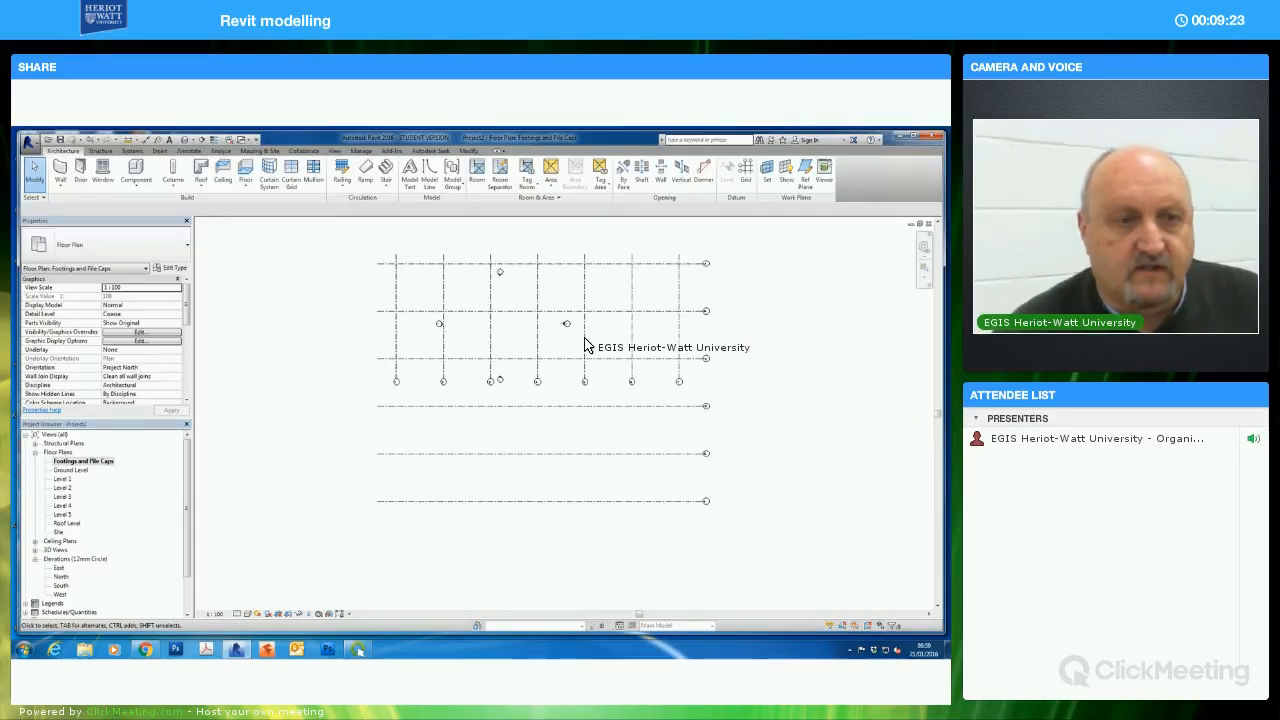
{"action": "left_click", "coordinate": [608, 392]}
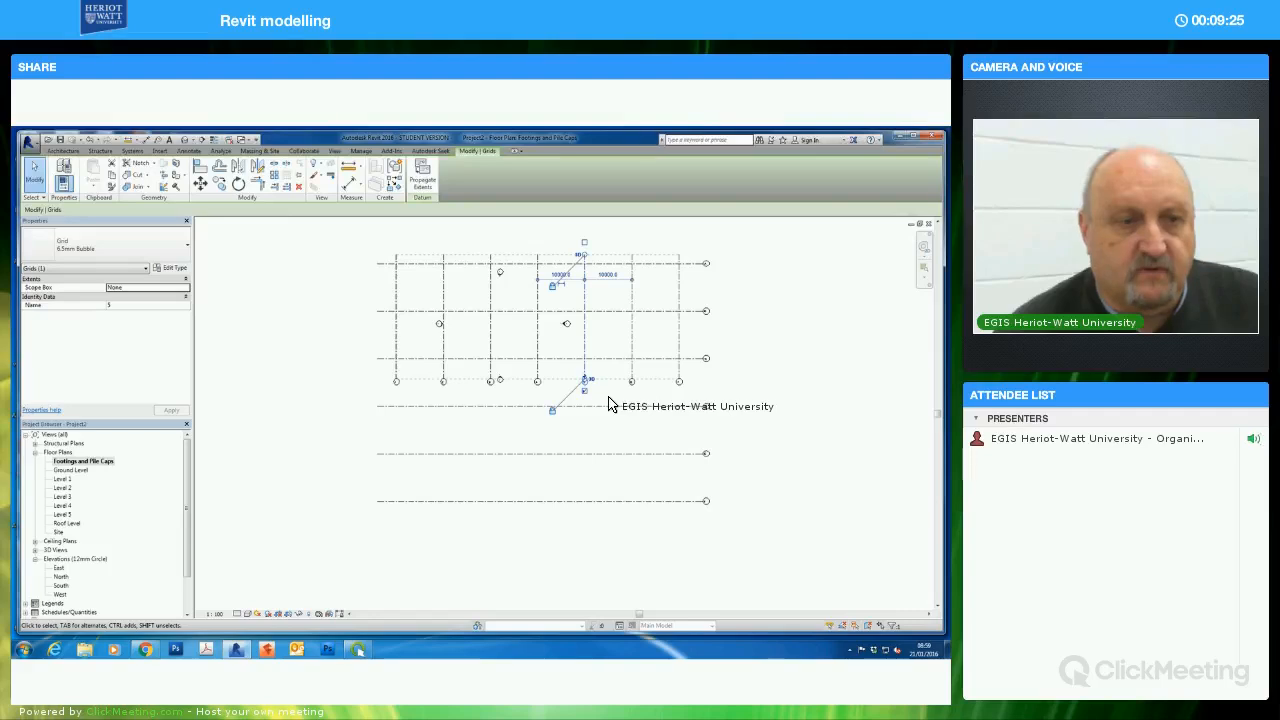
{"action": "scroll", "coordinate": [570, 364], "scroll_direction": "up", "scroll_amount": 4}
{"action": "left_click_drag", "start_coordinate": [555, 424], "coordinate": [810, 545]}
{"action": "middle_click_drag", "start_coordinate": [807, 545], "coordinate": [814, 345]}
{"action": "left_click_drag", "start_coordinate": [562, 360], "coordinate": [570, 483]}
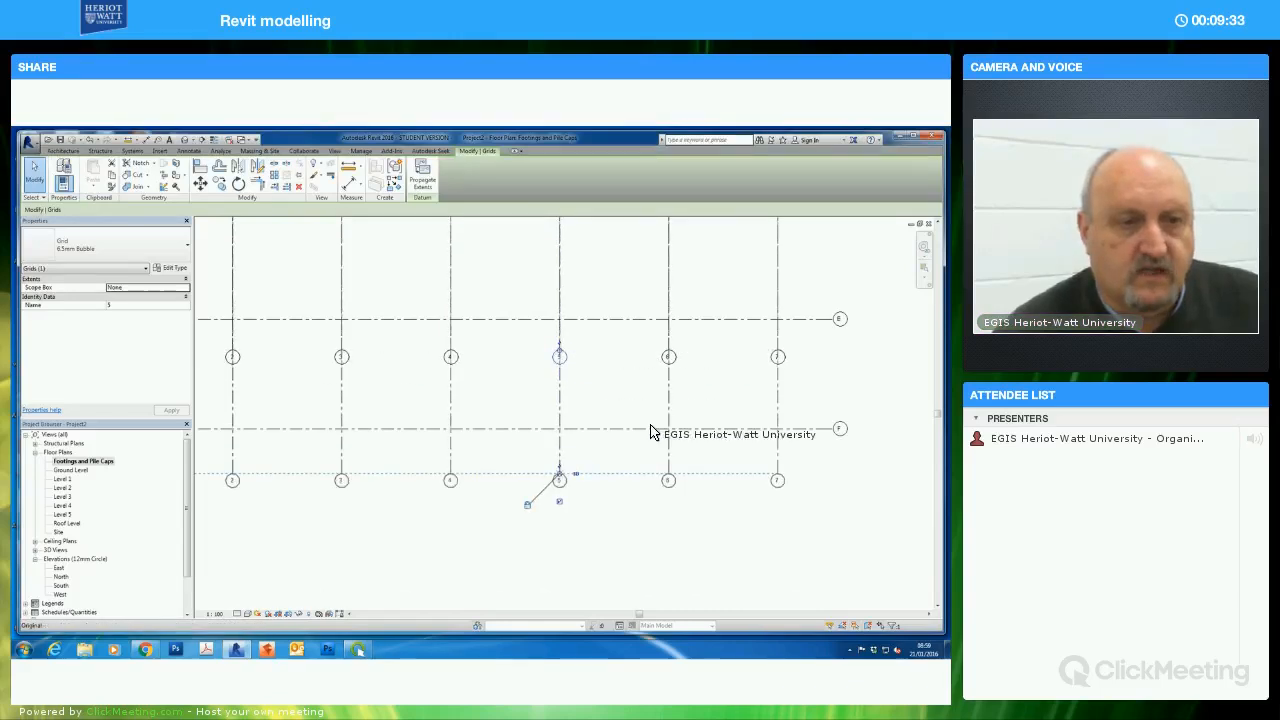
{"action": "key", "text": "Escape"}
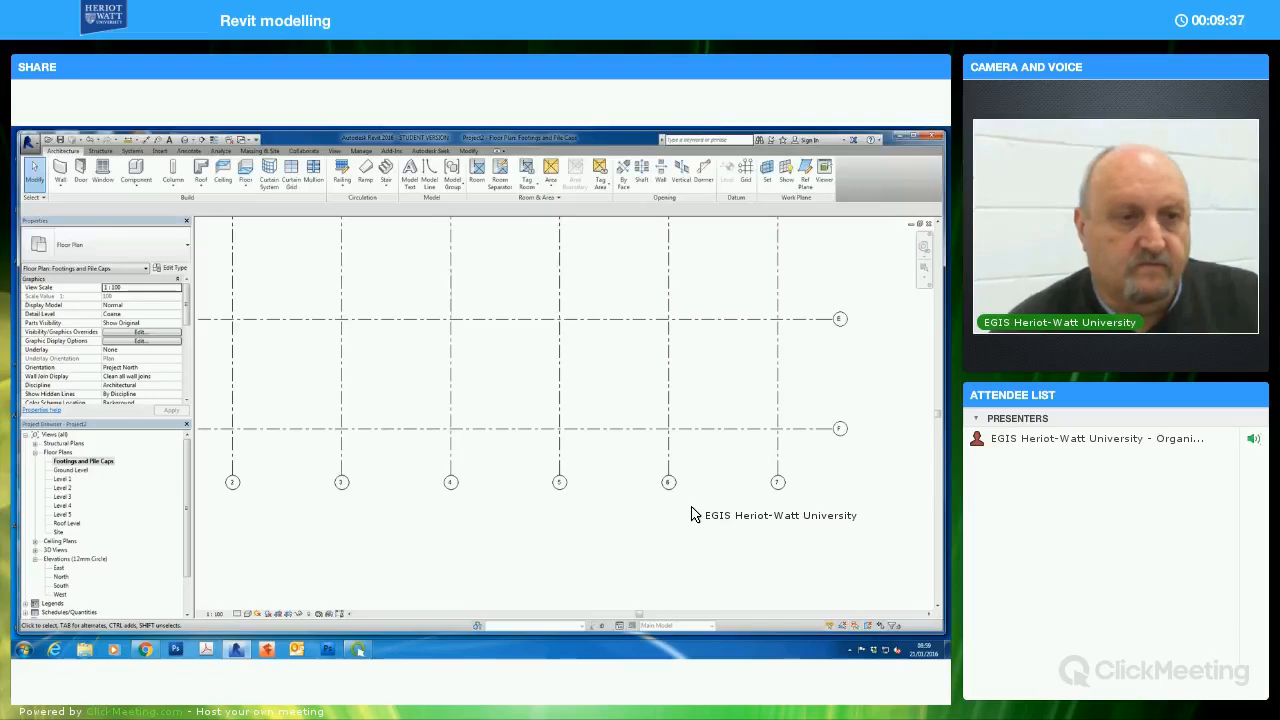
Set the Footings and Pile Caps plan's view range to an Unlimited view depth with a new cut plane offset
{"action": "scroll", "coordinate": [716, 518], "scroll_direction": "down", "scroll_amount": 2}
{"action": "scroll", "coordinate": [778, 517], "scroll_direction": "down", "scroll_amount": 2}
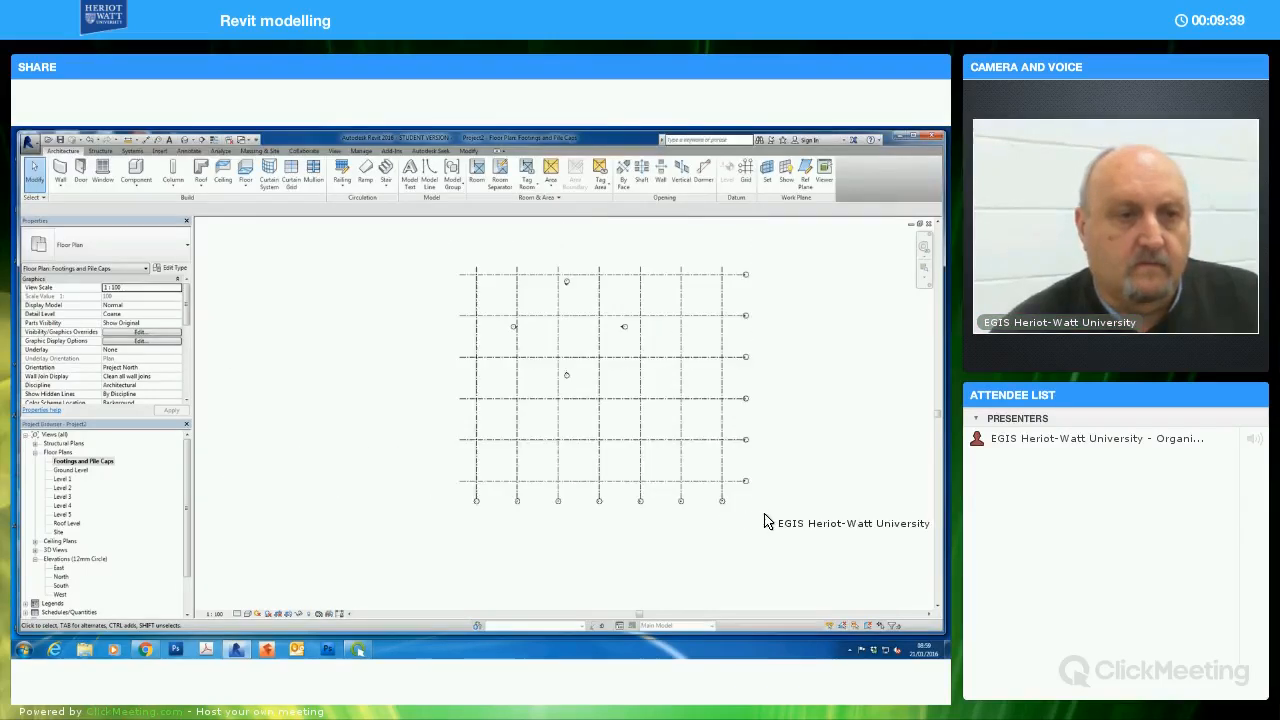
{"action": "middle_click_drag", "start_coordinate": [763, 512], "coordinate": [758, 507]}
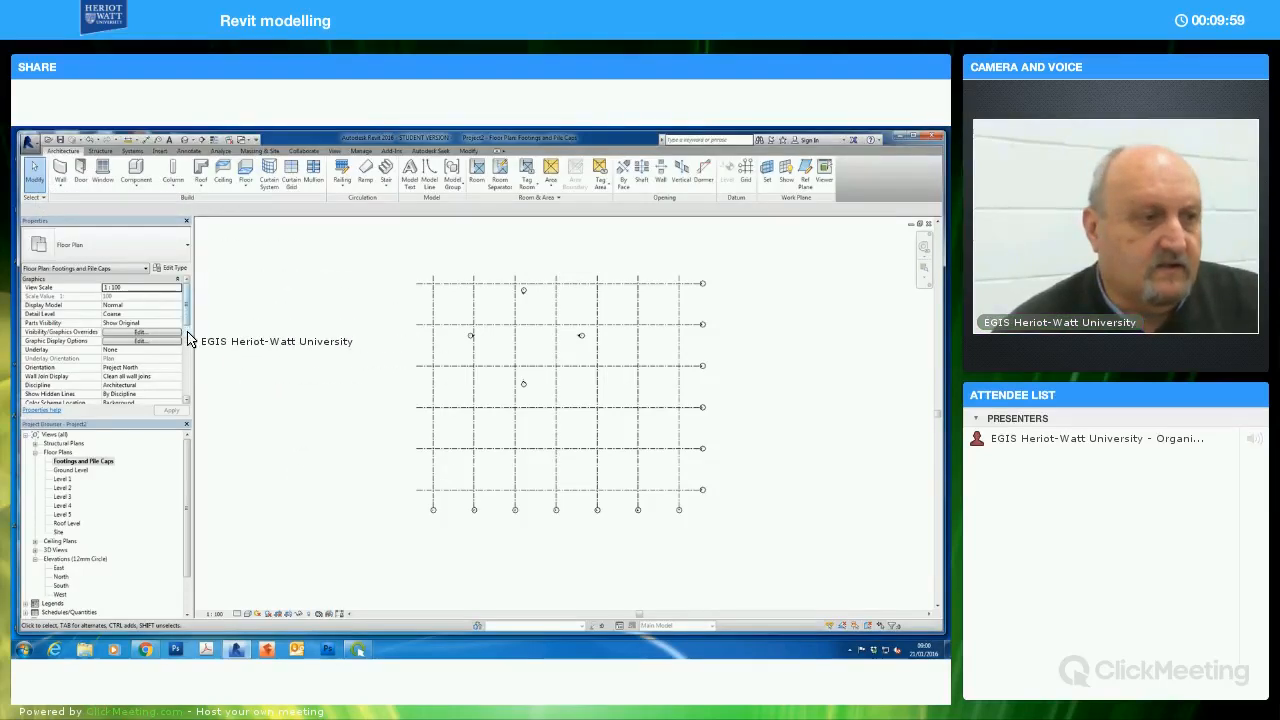
{"action": "scroll", "coordinate": [187, 357], "scroll_direction": "down", "scroll_amount": 3}
{"action": "scroll", "coordinate": [183, 366], "scroll_direction": "down", "scroll_amount": 4}
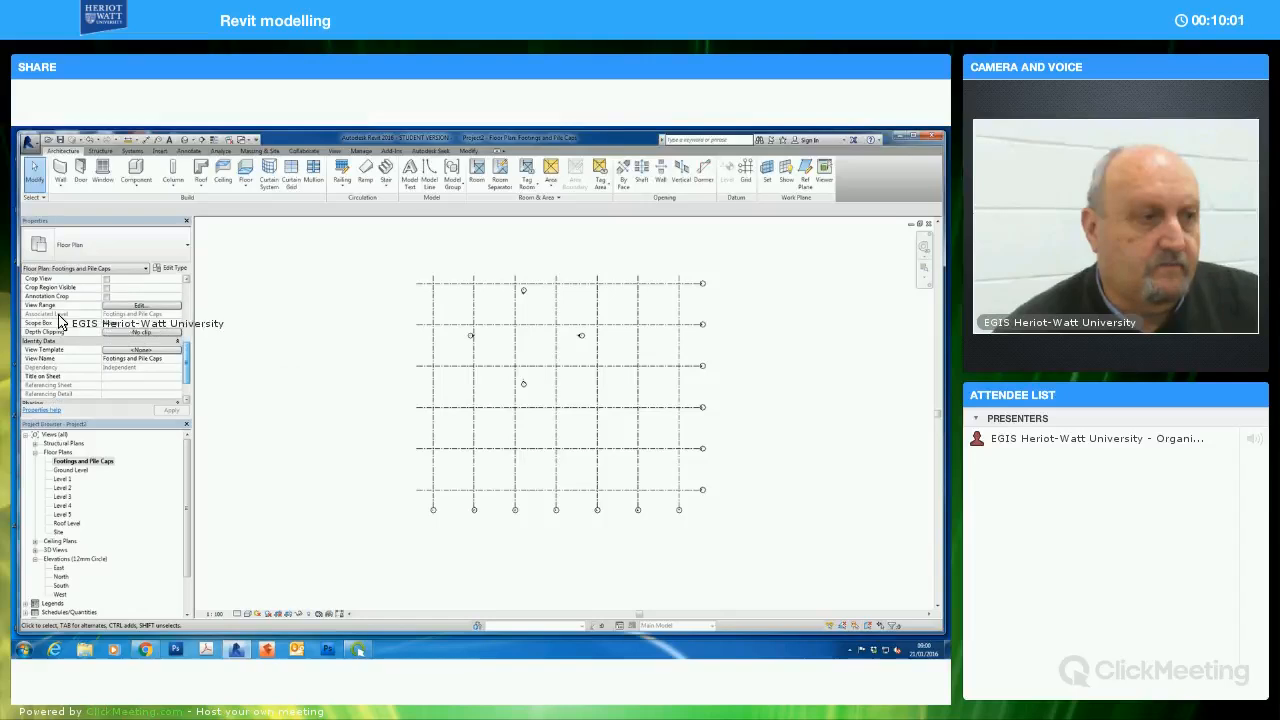
{"action": "left_click", "coordinate": [135, 306]}
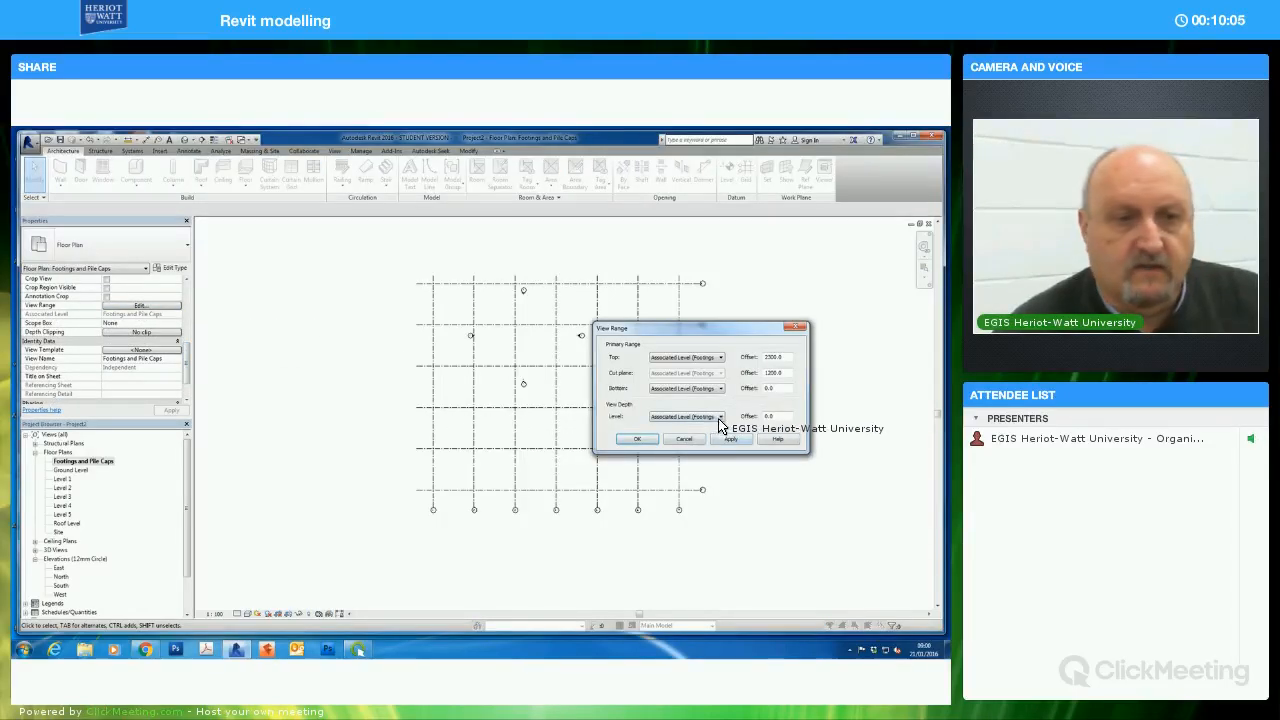
{"action": "left_click", "coordinate": [717, 418]}
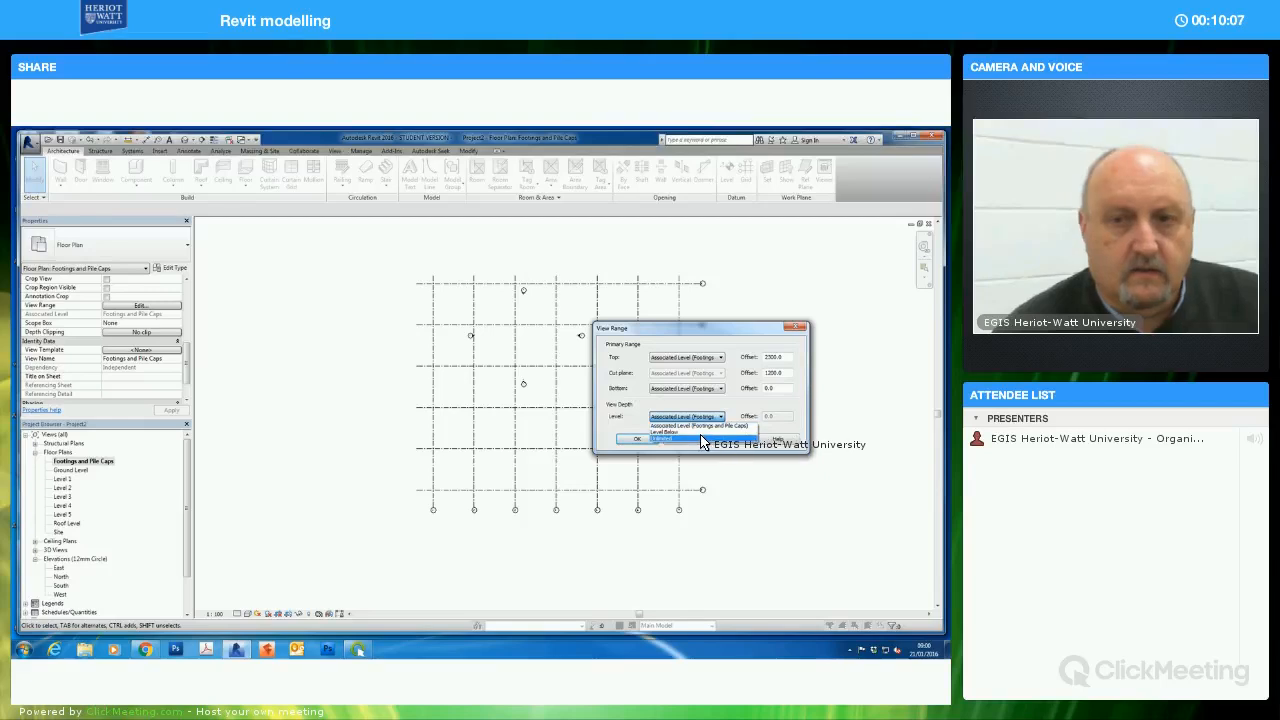
{"action": "left_click", "coordinate": [698, 440]}
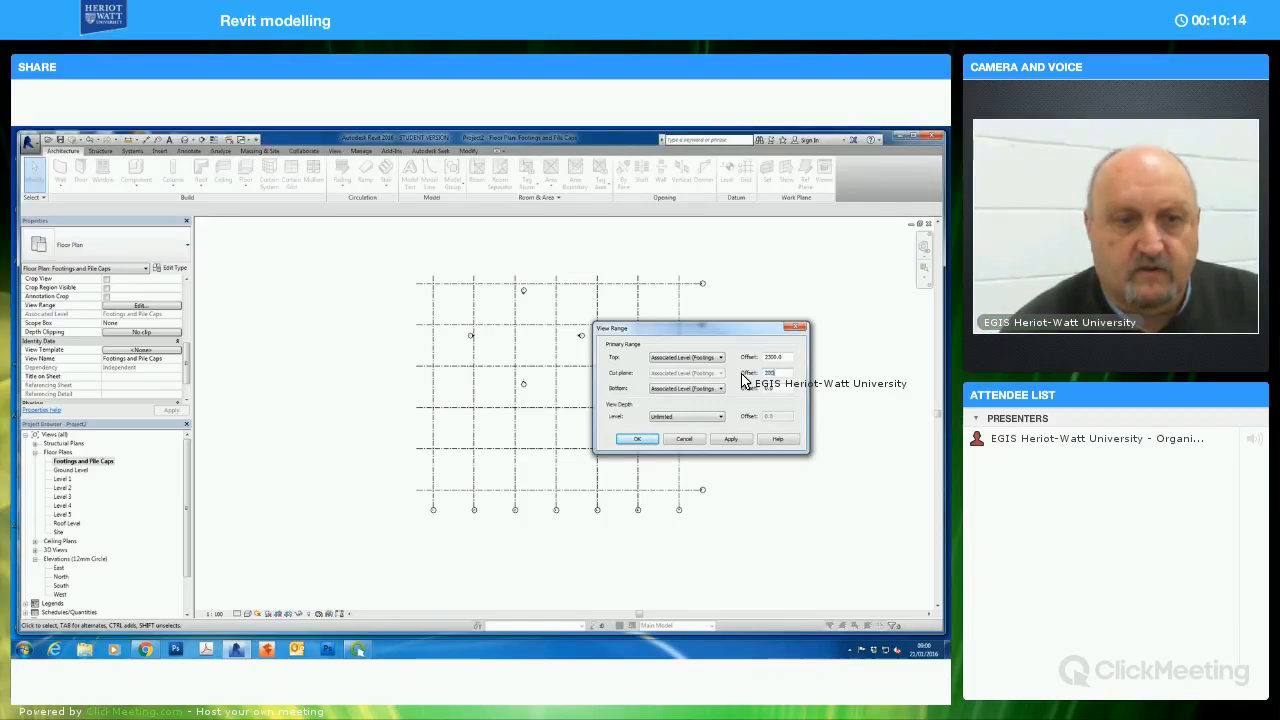
{"action": "left_click", "coordinate": [735, 437]}
{"action": "left_click", "coordinate": [637, 439]}
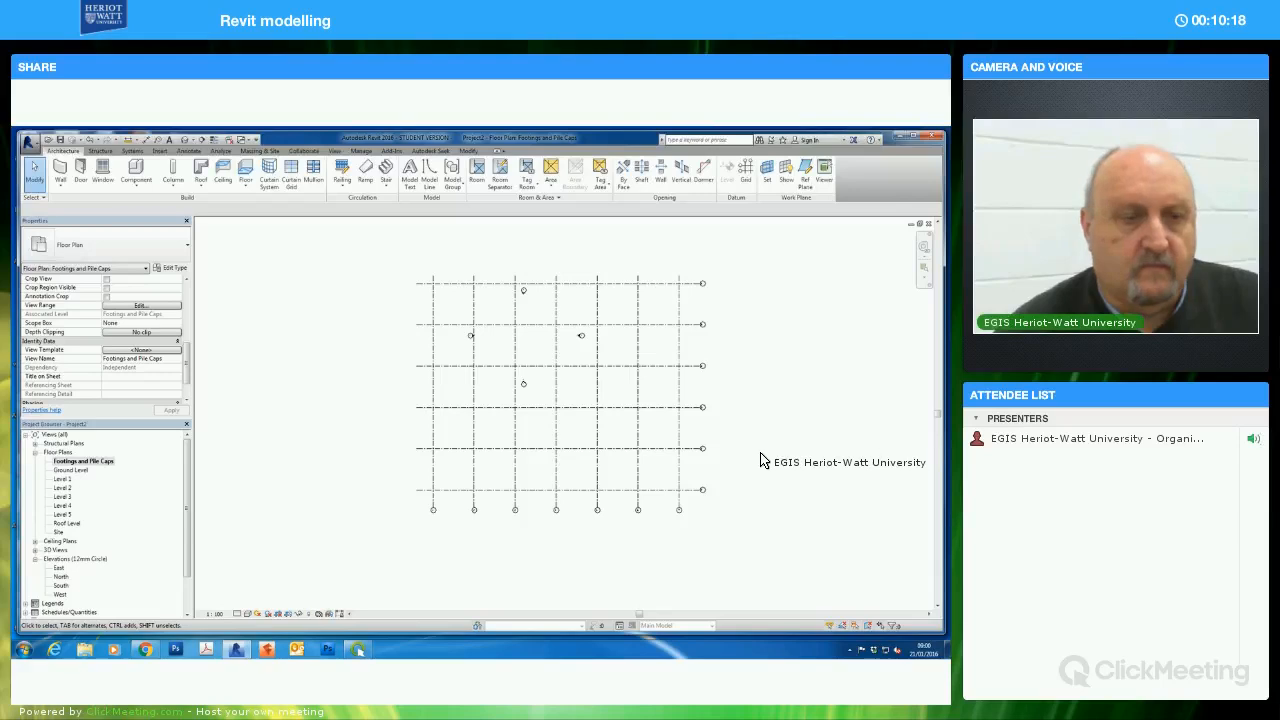
Place vertical UC305x305x97 structural columns at all intersections of the numbered and lettered grid lines
{"action": "middle_click_drag", "start_coordinate": [762, 455], "coordinate": [838, 464]}
{"action": "scroll", "coordinate": [782, 456], "scroll_direction": "up", "scroll_amount": 1}
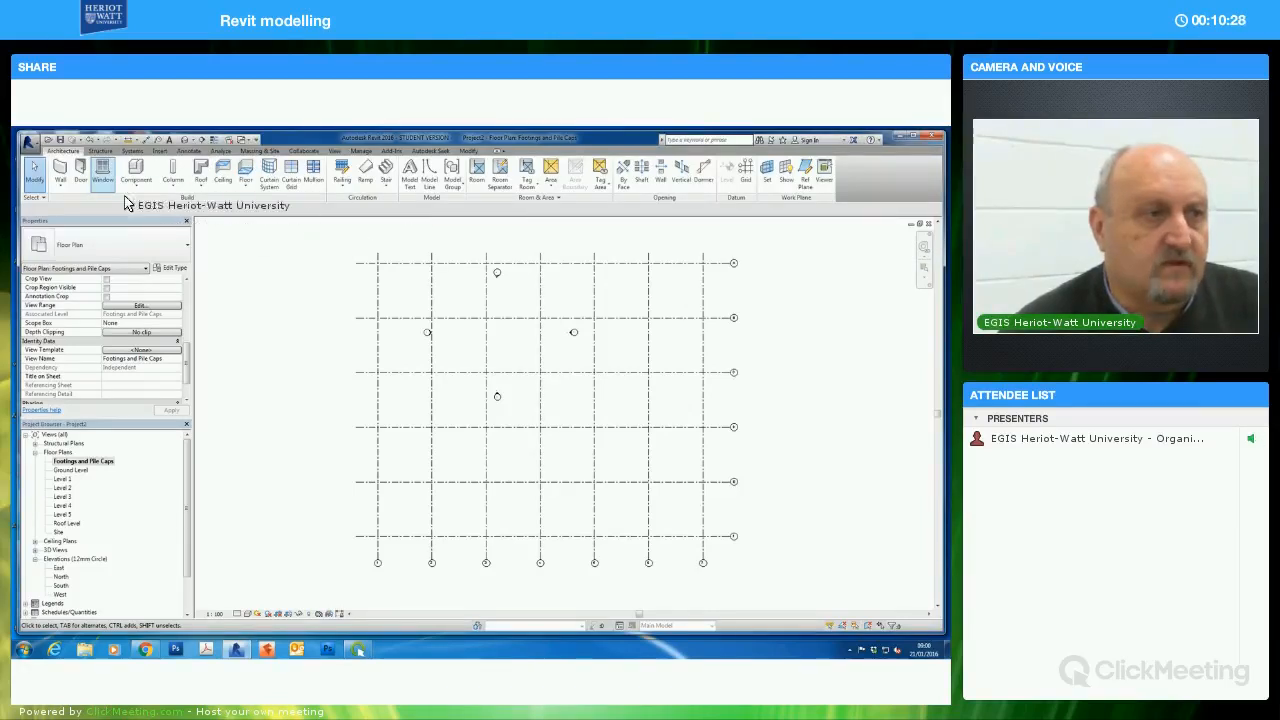
{"action": "left_click", "coordinate": [100, 150]}
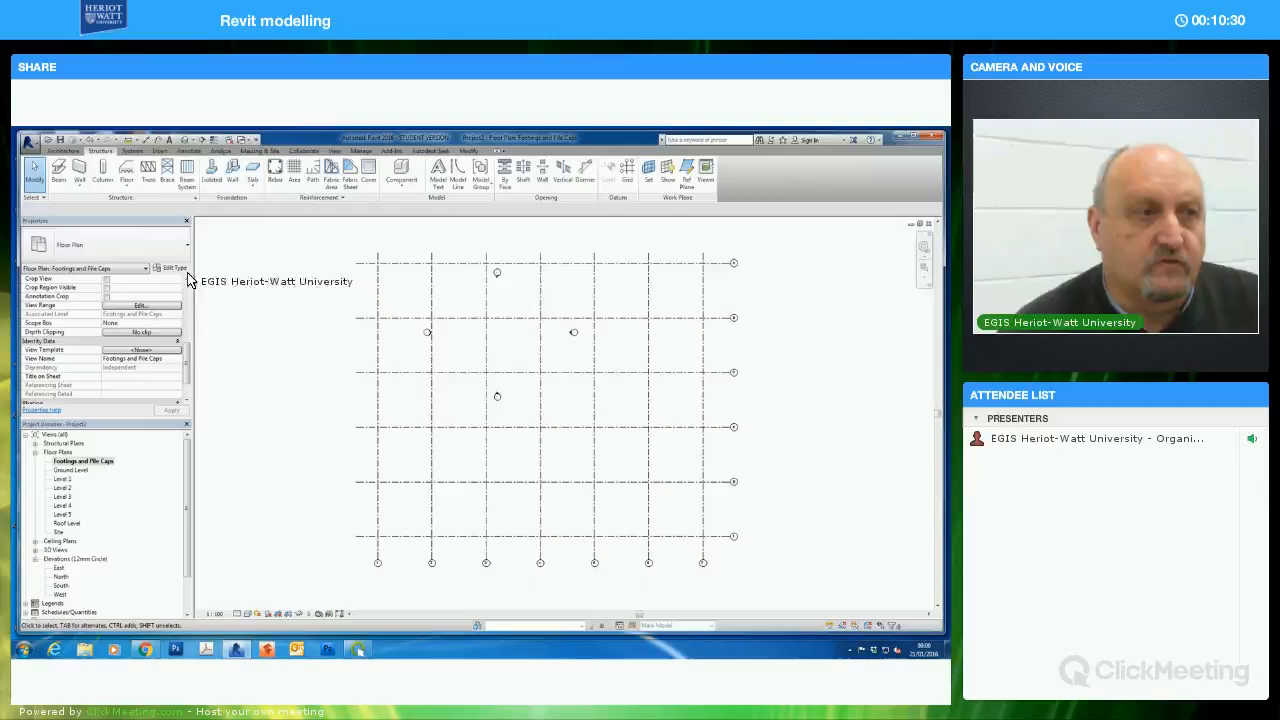
{"action": "left_click", "coordinate": [104, 178]}
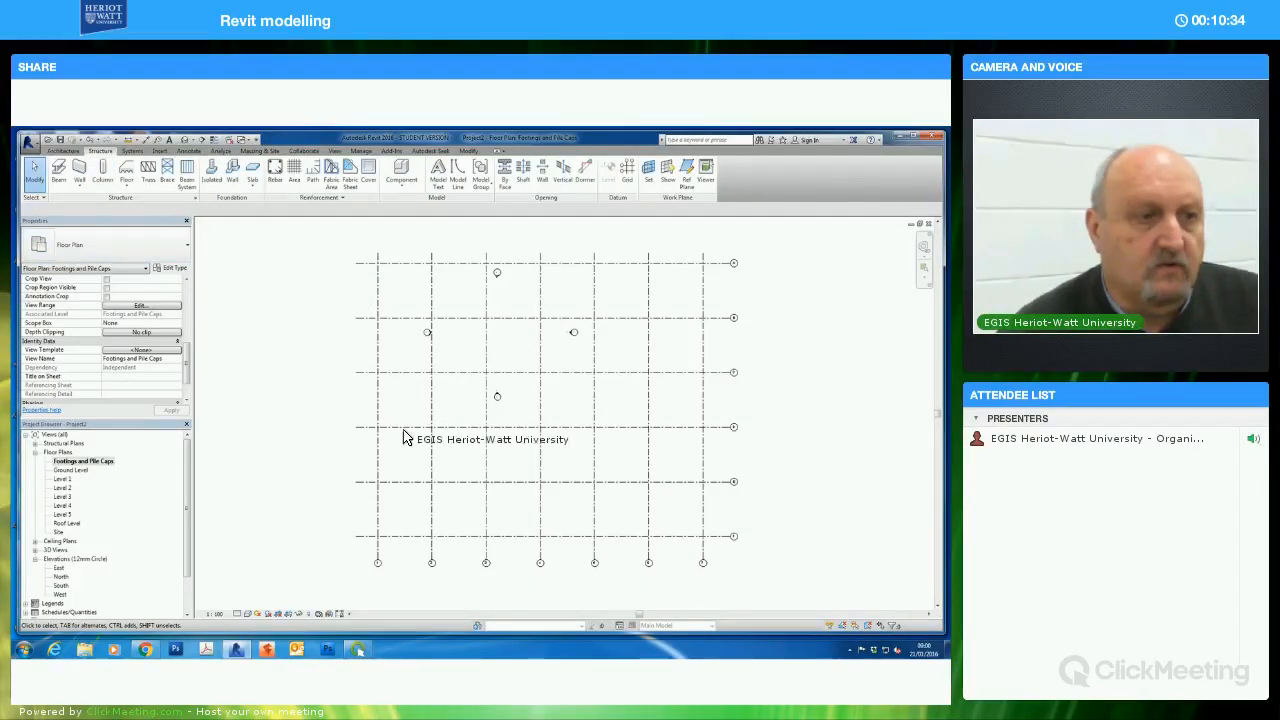
{"action": "left_click", "coordinate": [103, 178]}
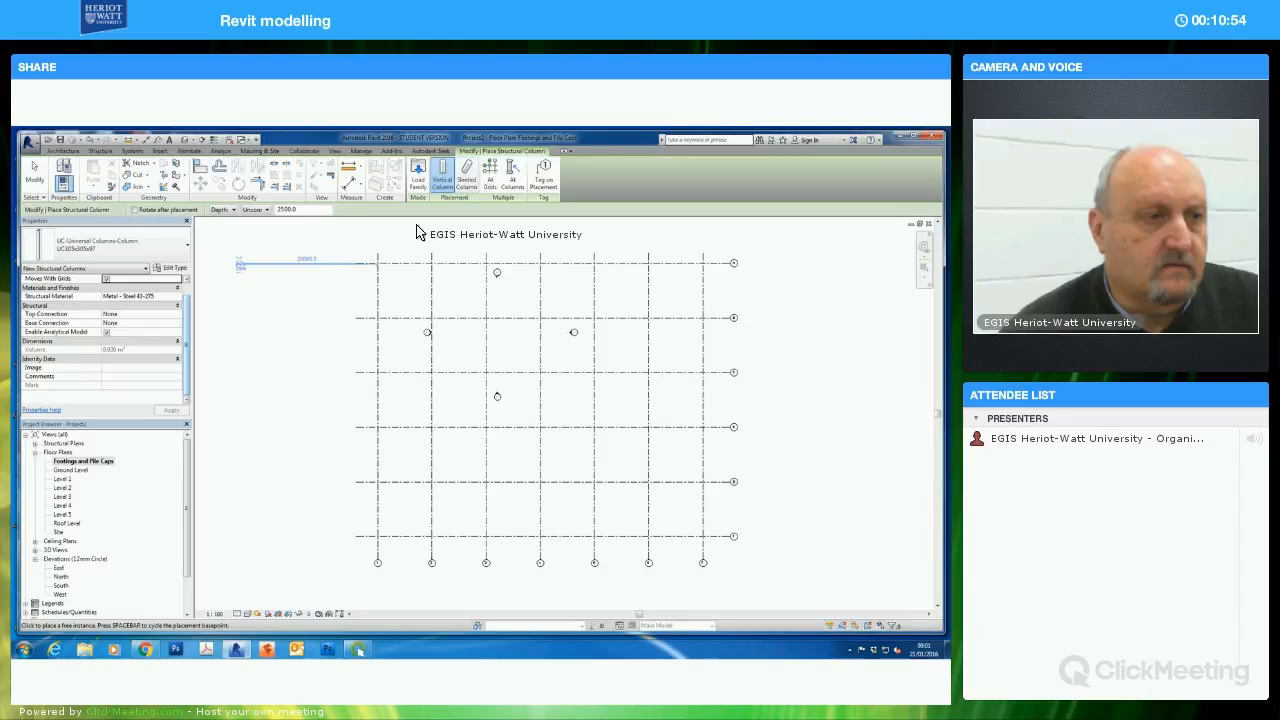
{"action": "left_click", "coordinate": [490, 180]}
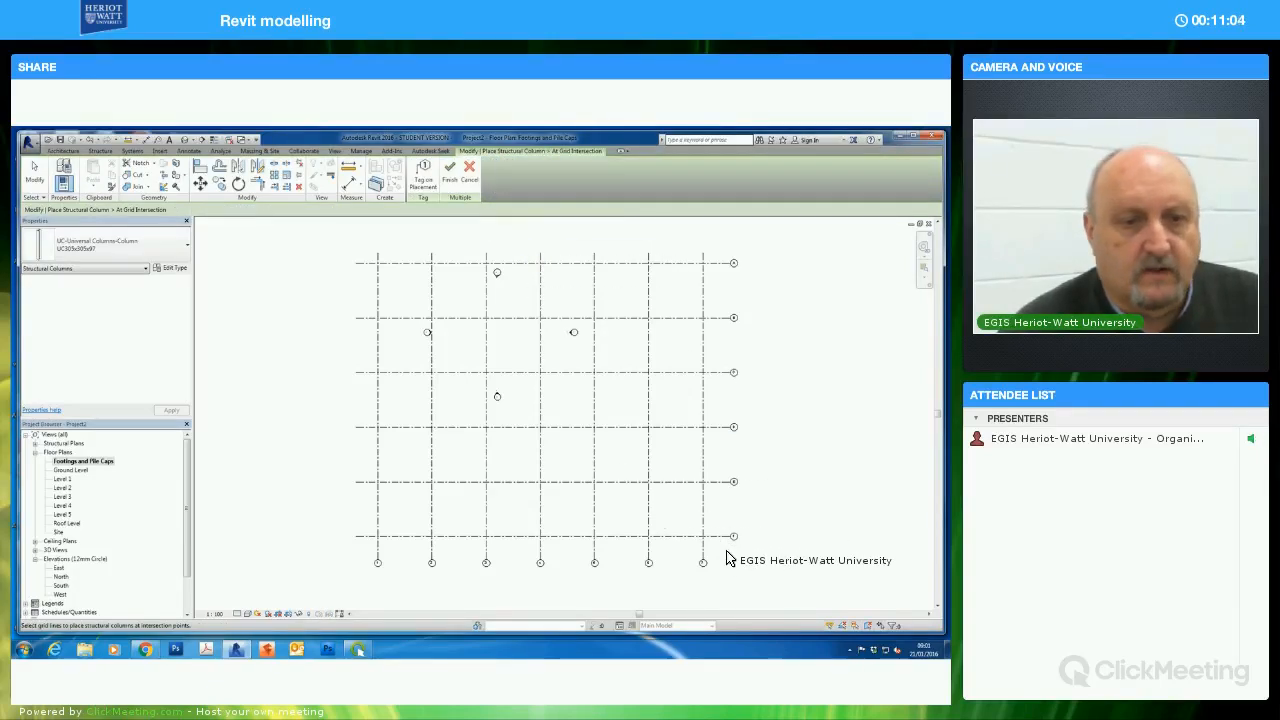
{"action": "left_click_drag", "start_coordinate": [727, 554], "coordinate": [345, 256]}
{"action": "left_click", "coordinate": [449, 170]}
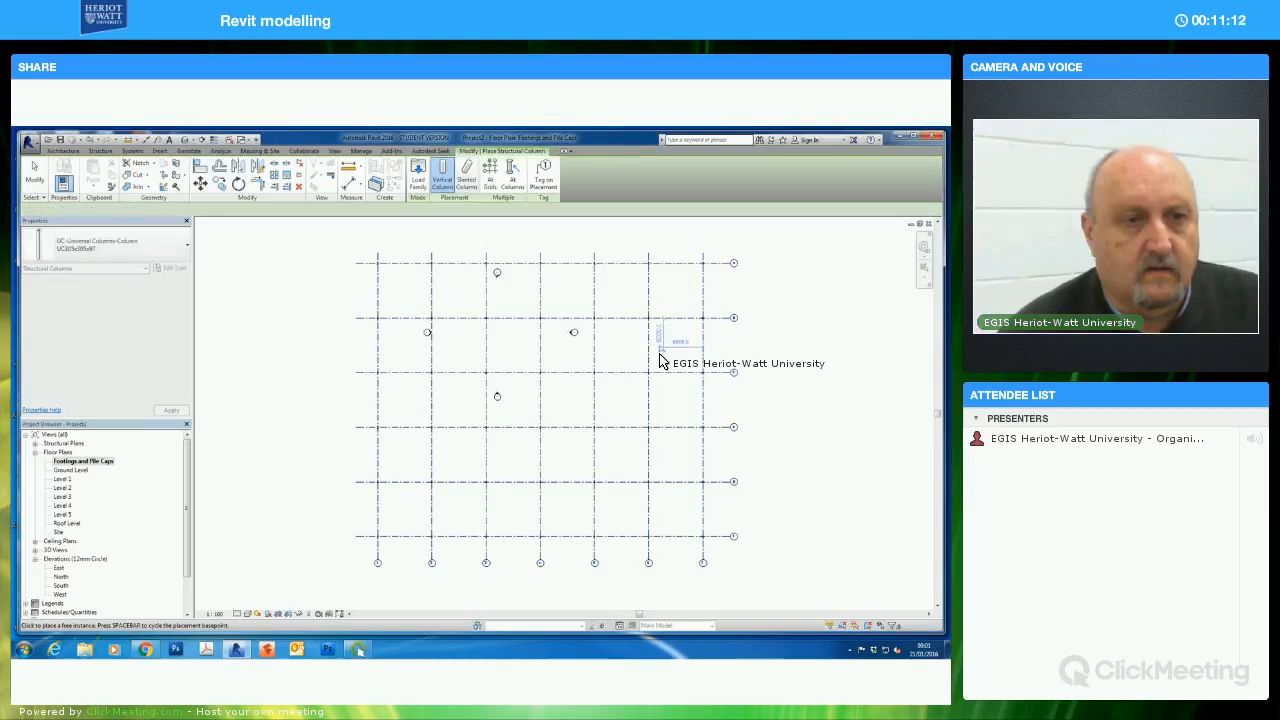
Examine one of the placed columns at its grid intersection and select it to read its level constraints
{"action": "scroll", "coordinate": [651, 340], "scroll_direction": "up", "scroll_amount": 6}
{"action": "scroll", "coordinate": [638, 365], "scroll_direction": "up", "scroll_amount": 5}
{"action": "scroll", "coordinate": [566, 390], "scroll_direction": "up", "scroll_amount": 1}
{"action": "middle_click_drag", "start_coordinate": [566, 390], "coordinate": [467, 479]}
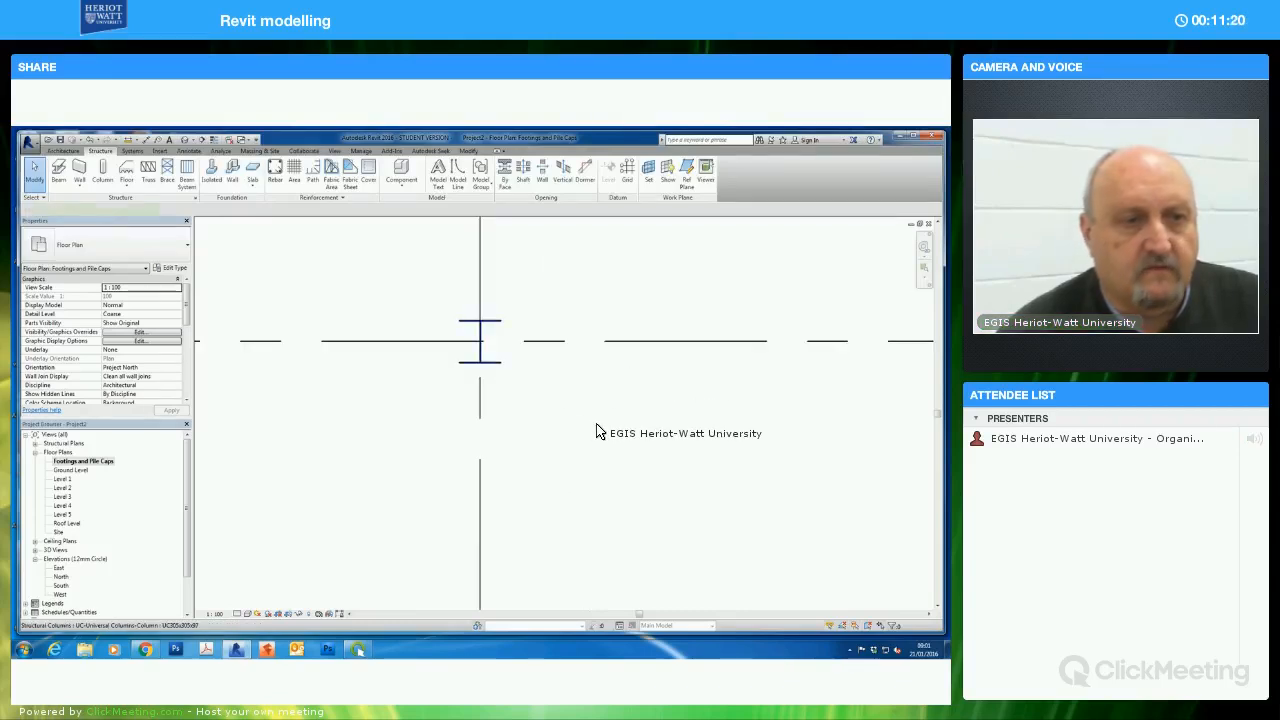
{"action": "left_click", "coordinate": [480, 341]}
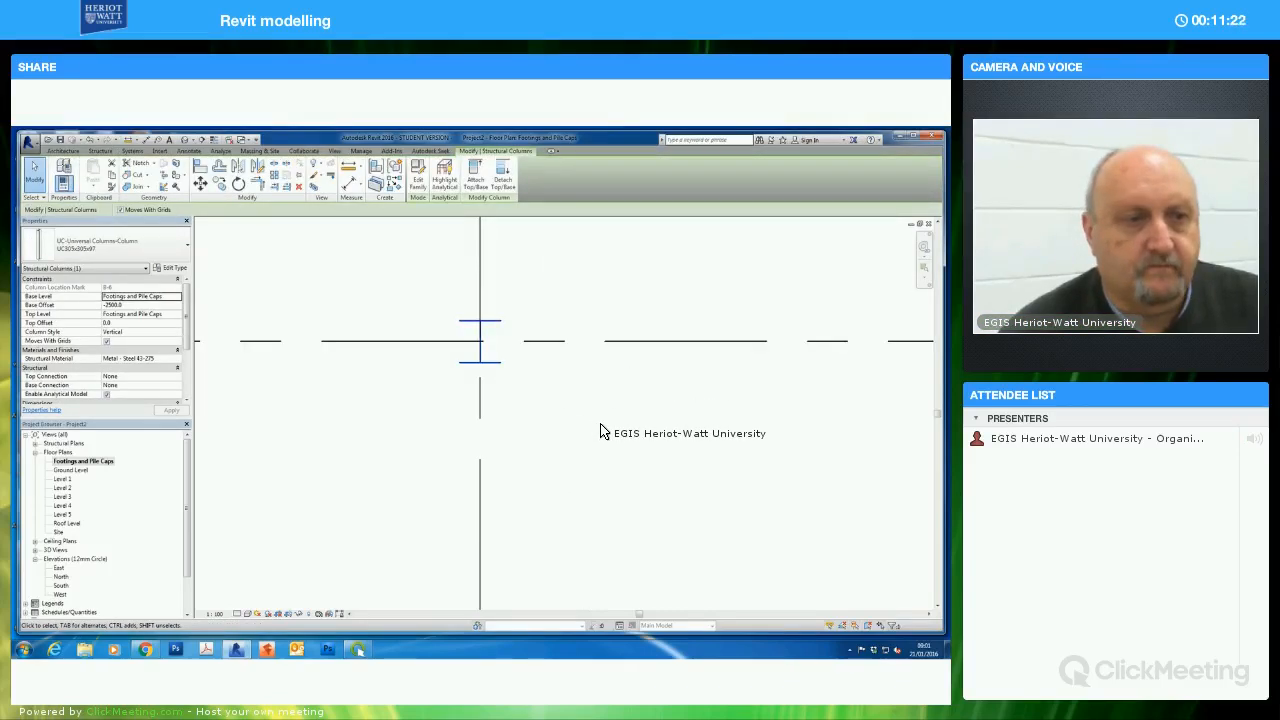
{"action": "scroll", "coordinate": [600, 432], "scroll_direction": "down", "scroll_amount": 4}
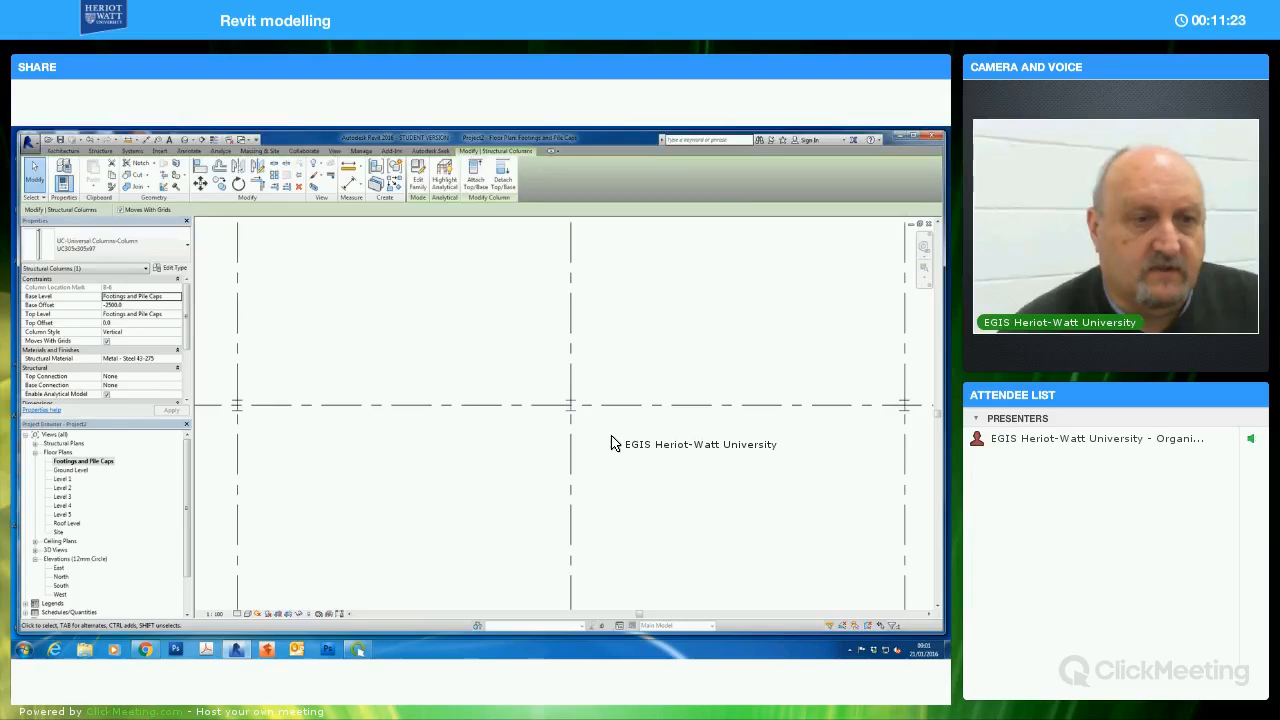
{"action": "scroll", "coordinate": [631, 434], "scroll_direction": "down", "scroll_amount": 5}
{"action": "middle_click_drag", "start_coordinate": [674, 397], "coordinate": [660, 377]}
{"action": "scroll", "coordinate": [661, 371], "scroll_direction": "down", "scroll_amount": 2}
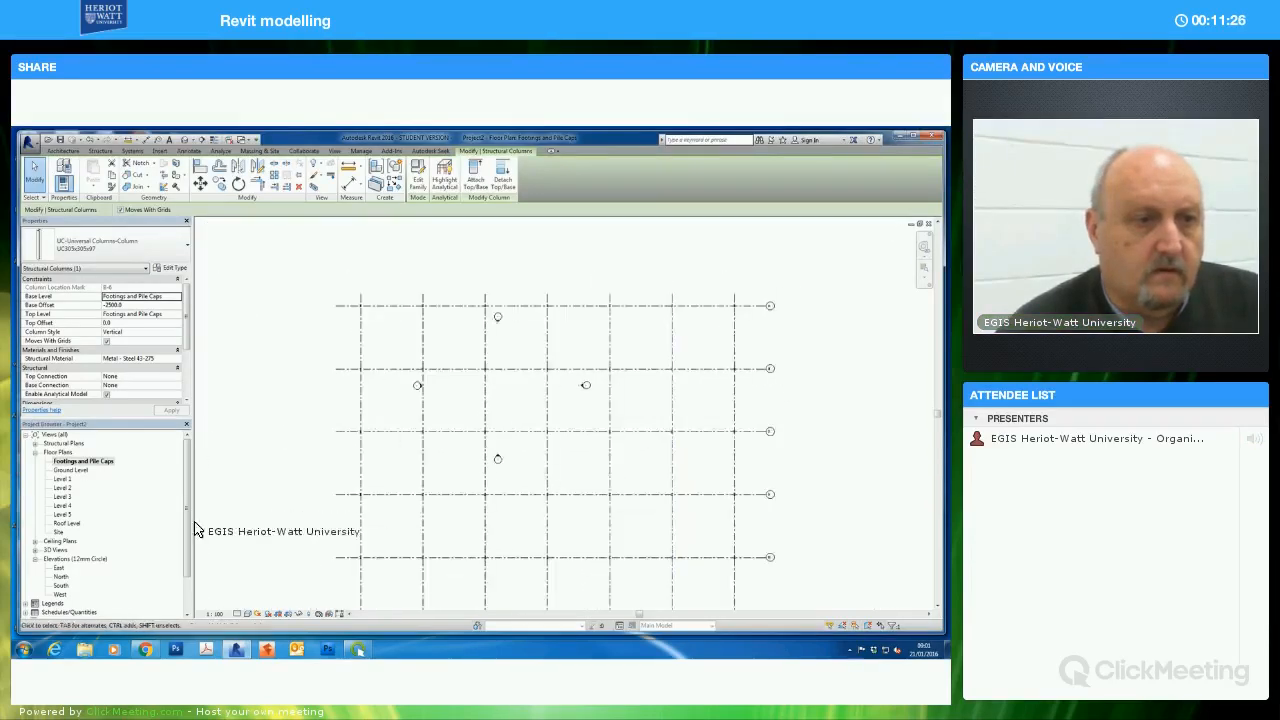
In the 3D view, set all the columns' top level to Level 2 and their base offset to 0
{"action": "double_click", "coordinate": [58, 559]}
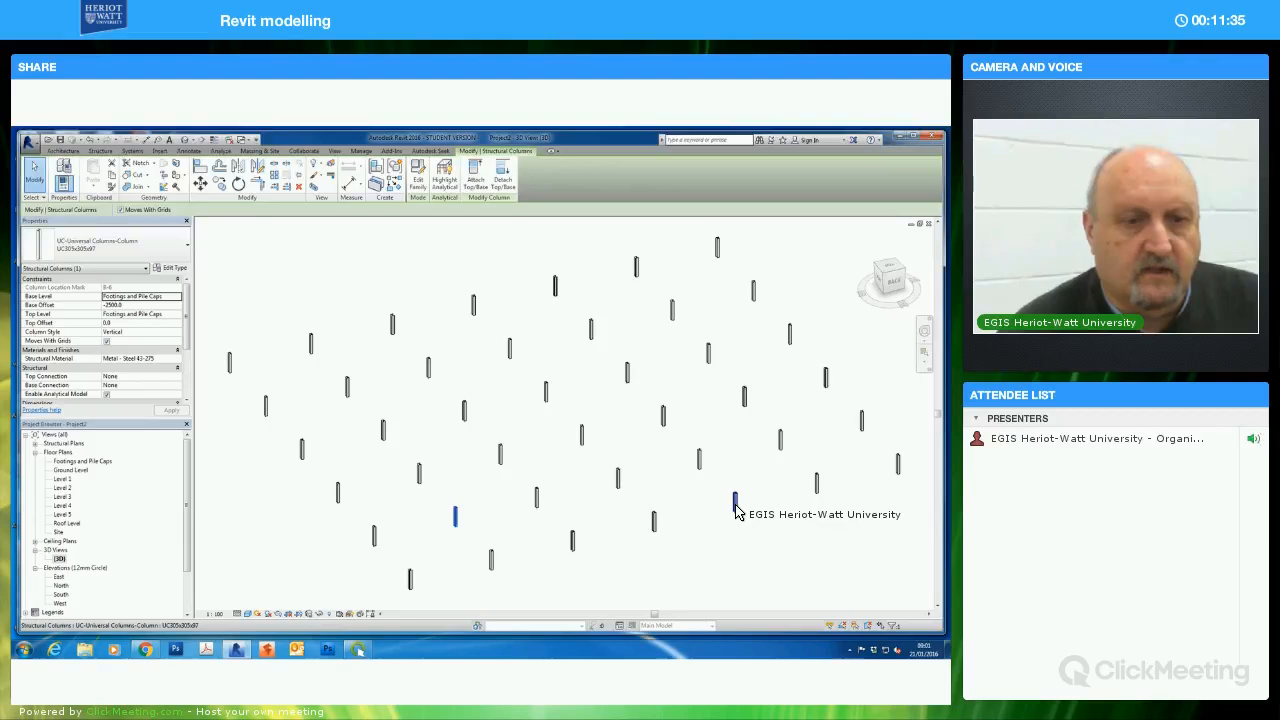
{"action": "left_click", "coordinate": [796, 547]}
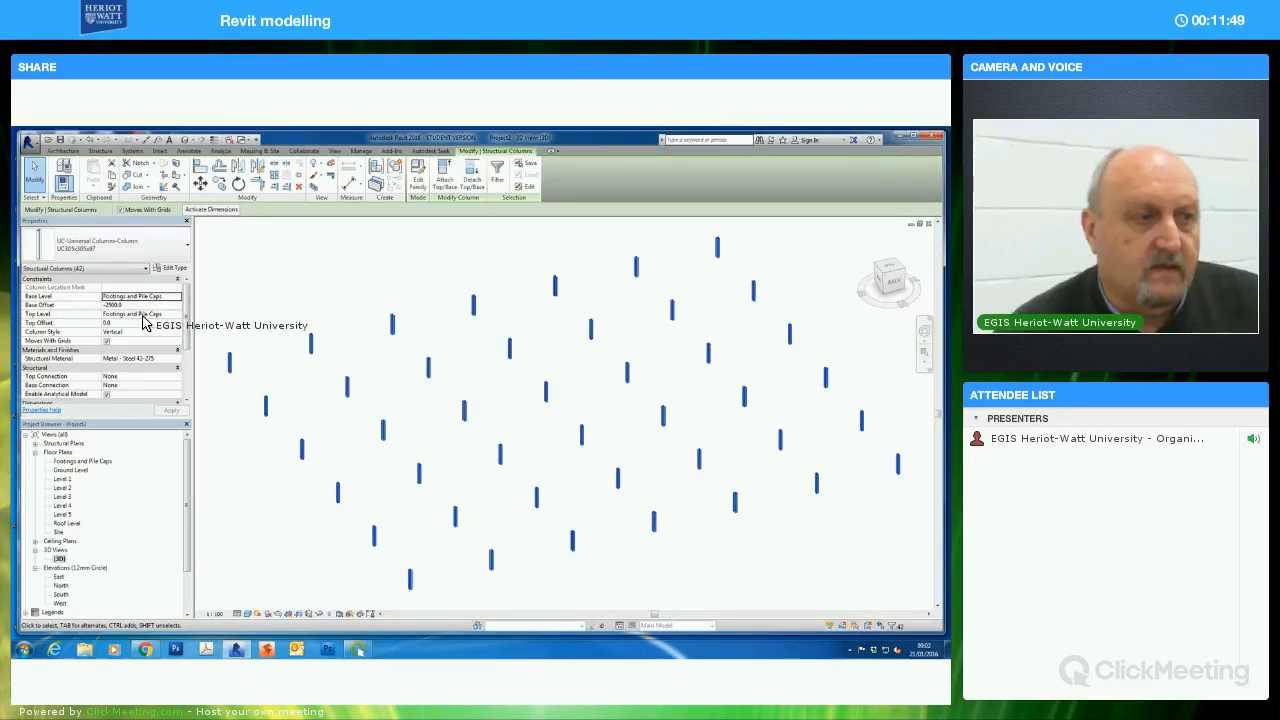
{"action": "left_click", "coordinate": [176, 314]}
{"action": "left_click", "coordinate": [119, 346]}
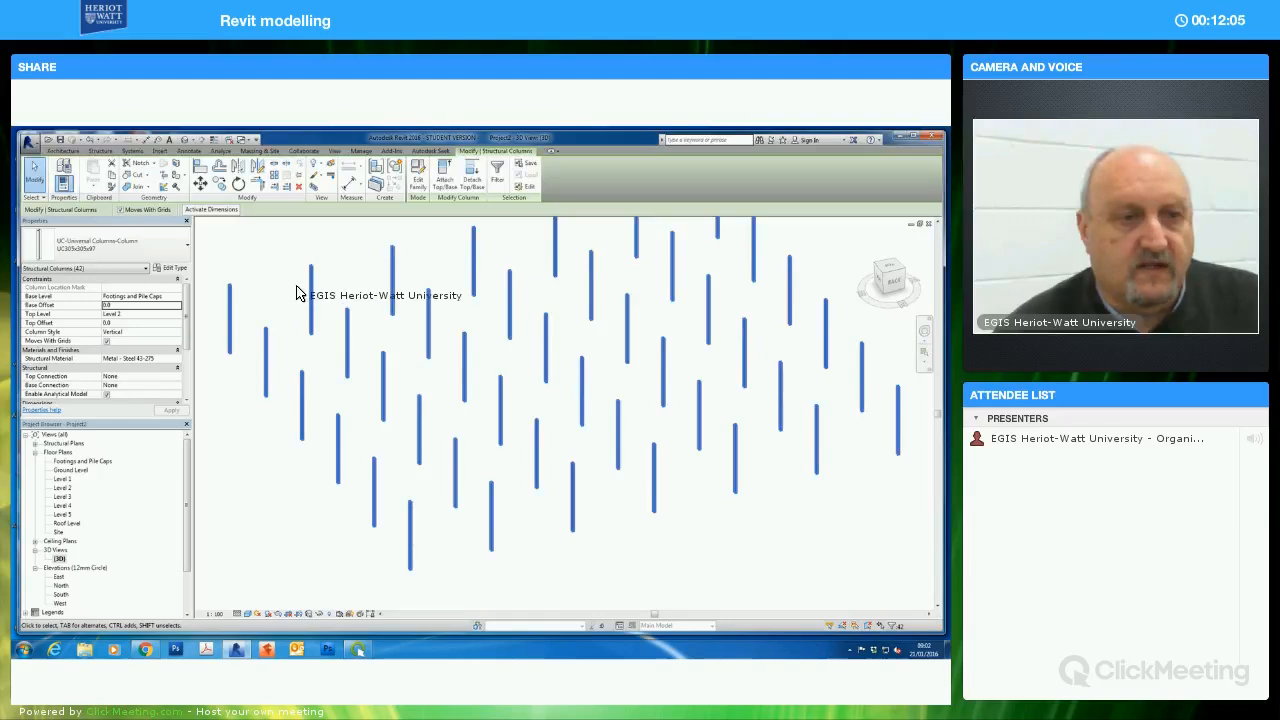
{"action": "middle_click_drag", "start_coordinate": [287, 289], "coordinate": [307, 333]}
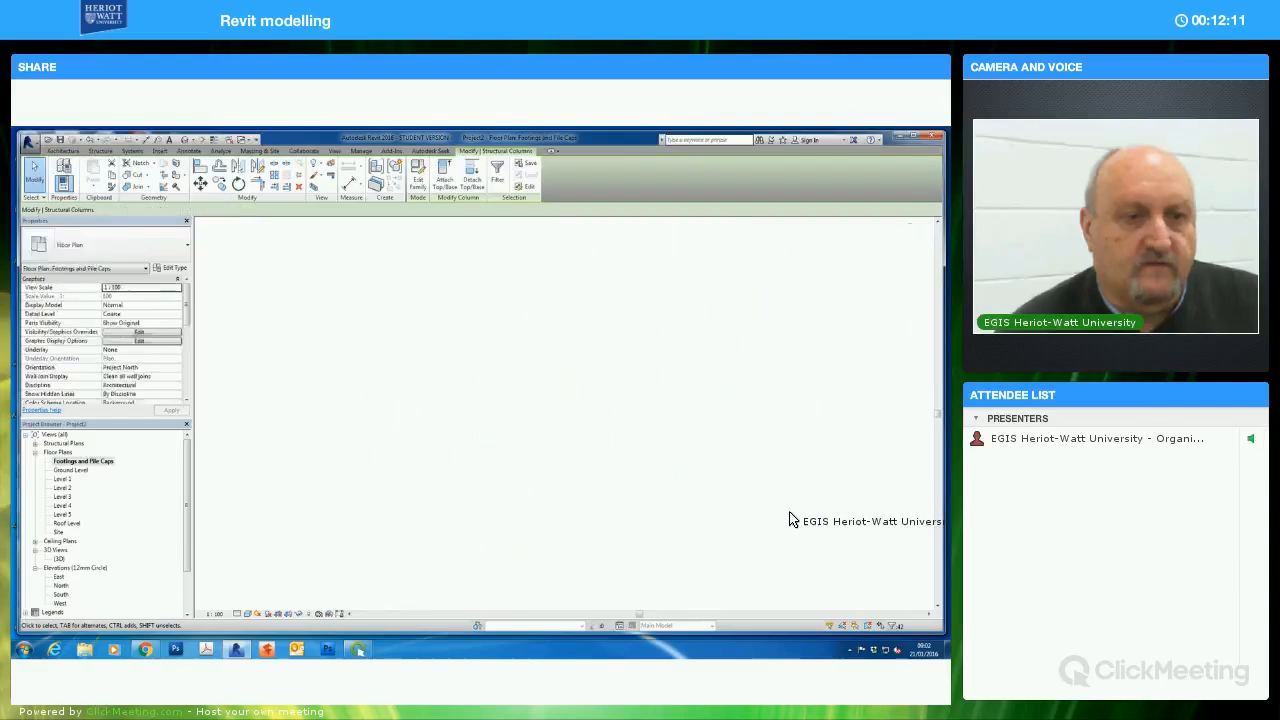
From the Footings and Pile Caps plan, start an isolated foundation and browse the UK family library to the Structural Foundations folder
{"action": "middle_click_drag", "start_coordinate": [785, 505], "coordinate": [776, 487]}
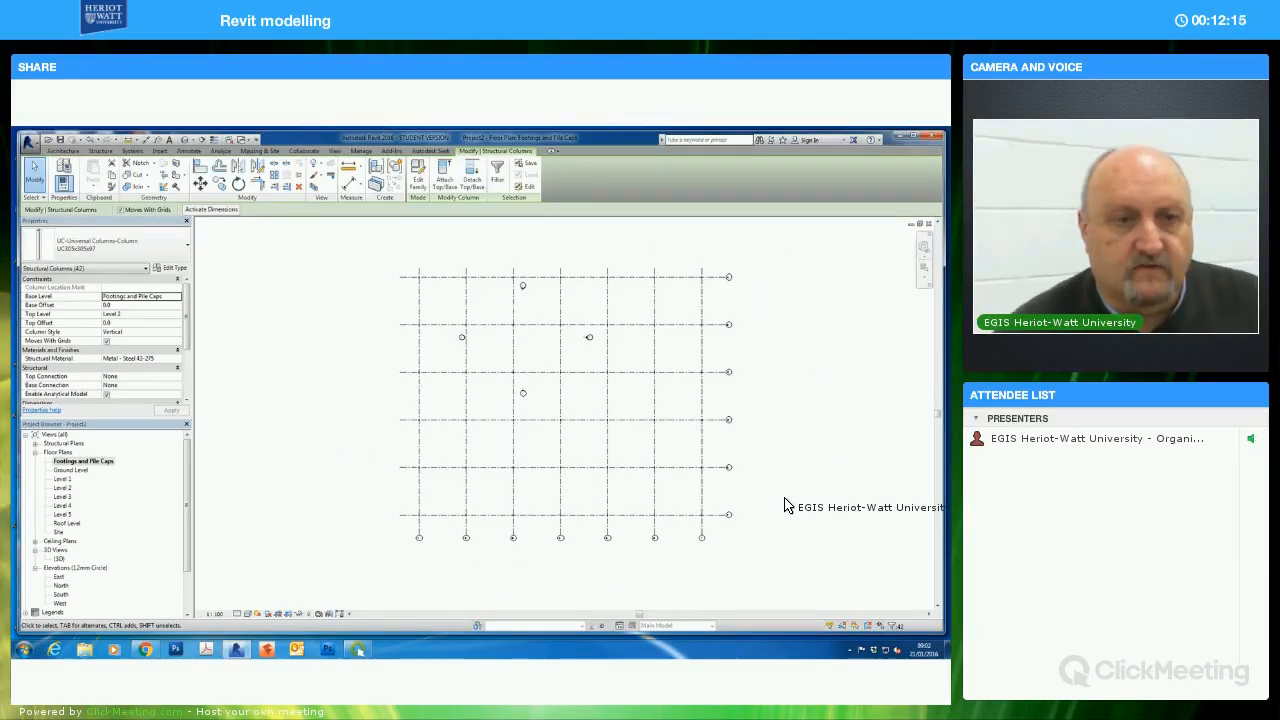
{"action": "middle_click_drag", "start_coordinate": [785, 497], "coordinate": [767, 507]}
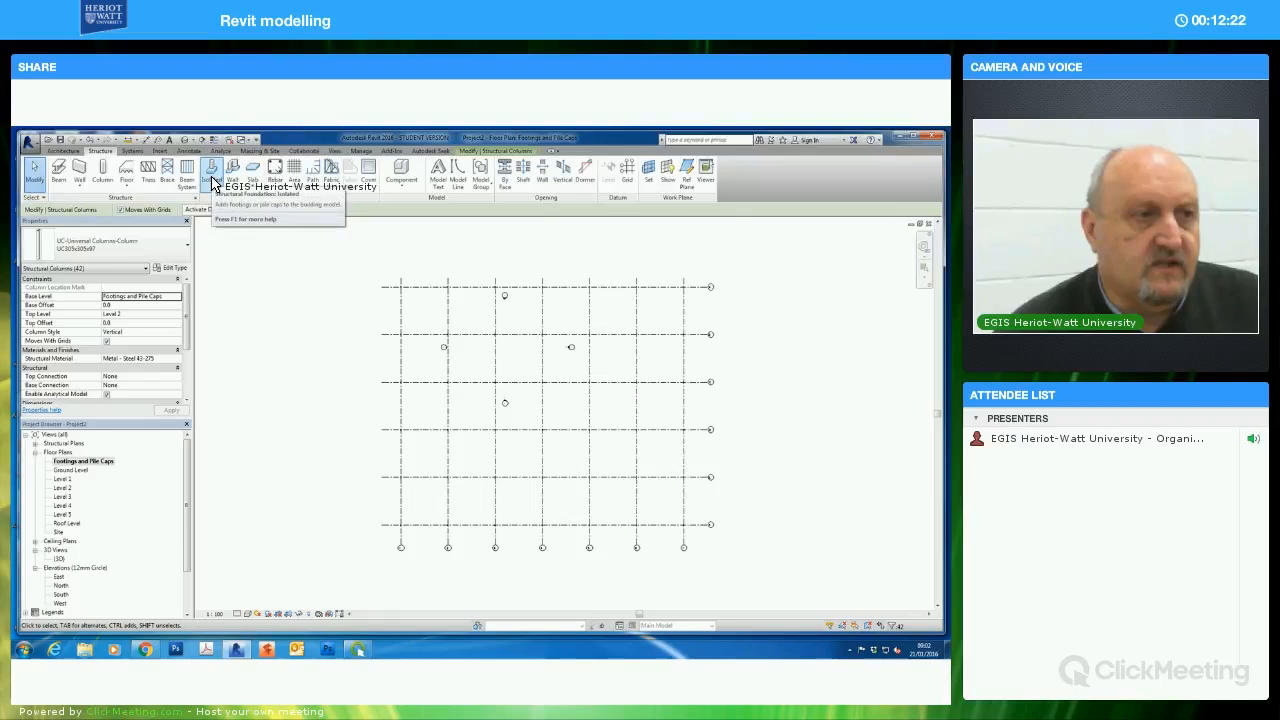
{"action": "left_click", "coordinate": [212, 183]}
{"action": "left_click_drag", "start_coordinate": [511, 341], "coordinate": [542, 240]}
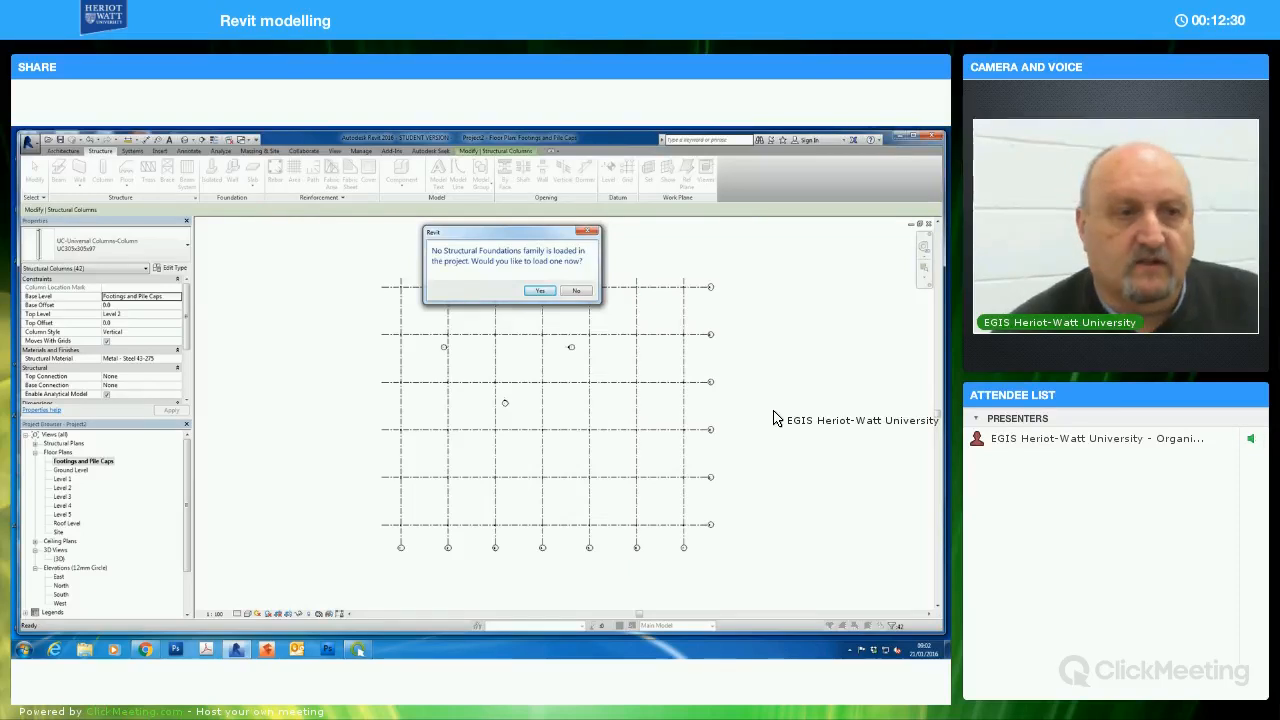
{"action": "left_click", "coordinate": [540, 295]}
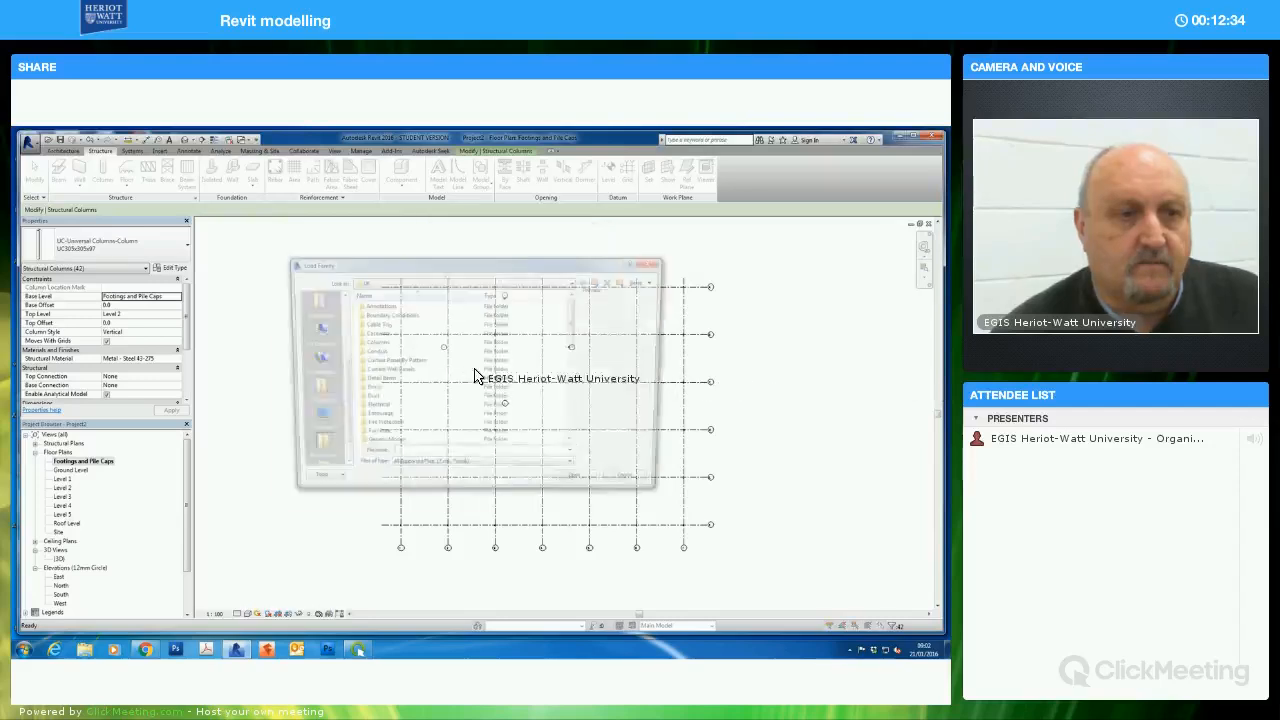
{"action": "left_click", "coordinate": [337, 326]}
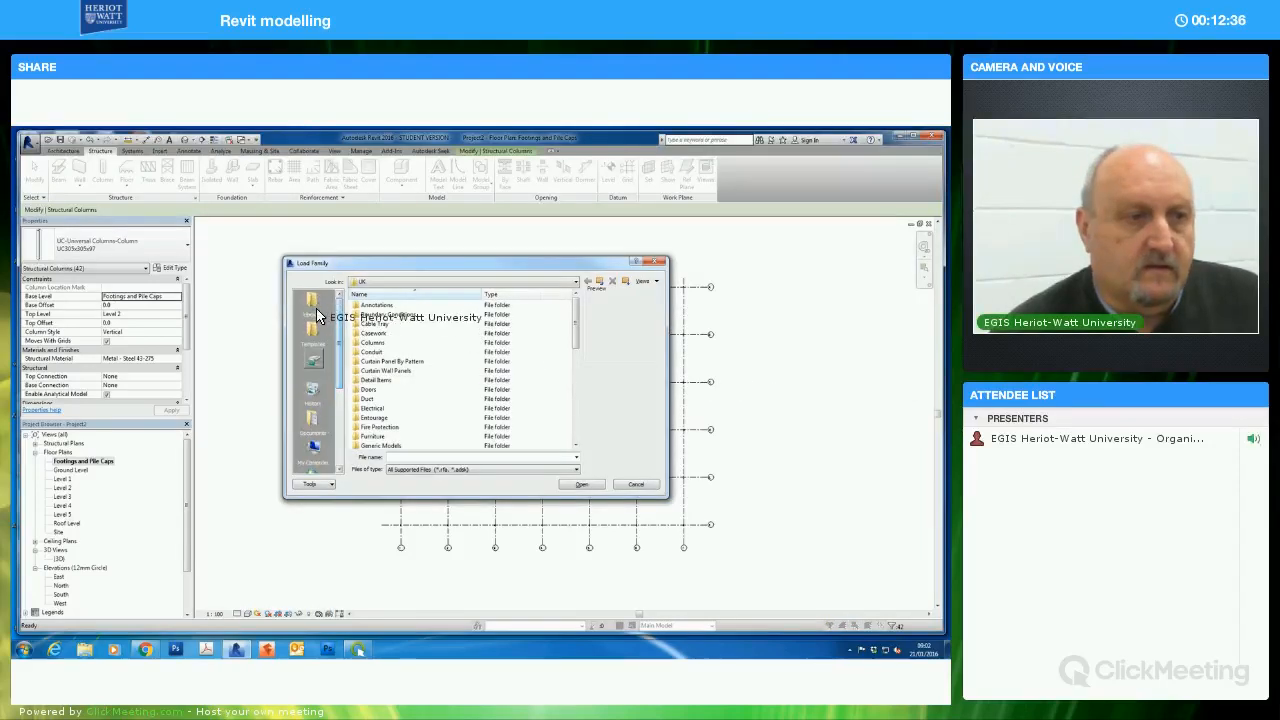
{"action": "left_click", "coordinate": [313, 303]}
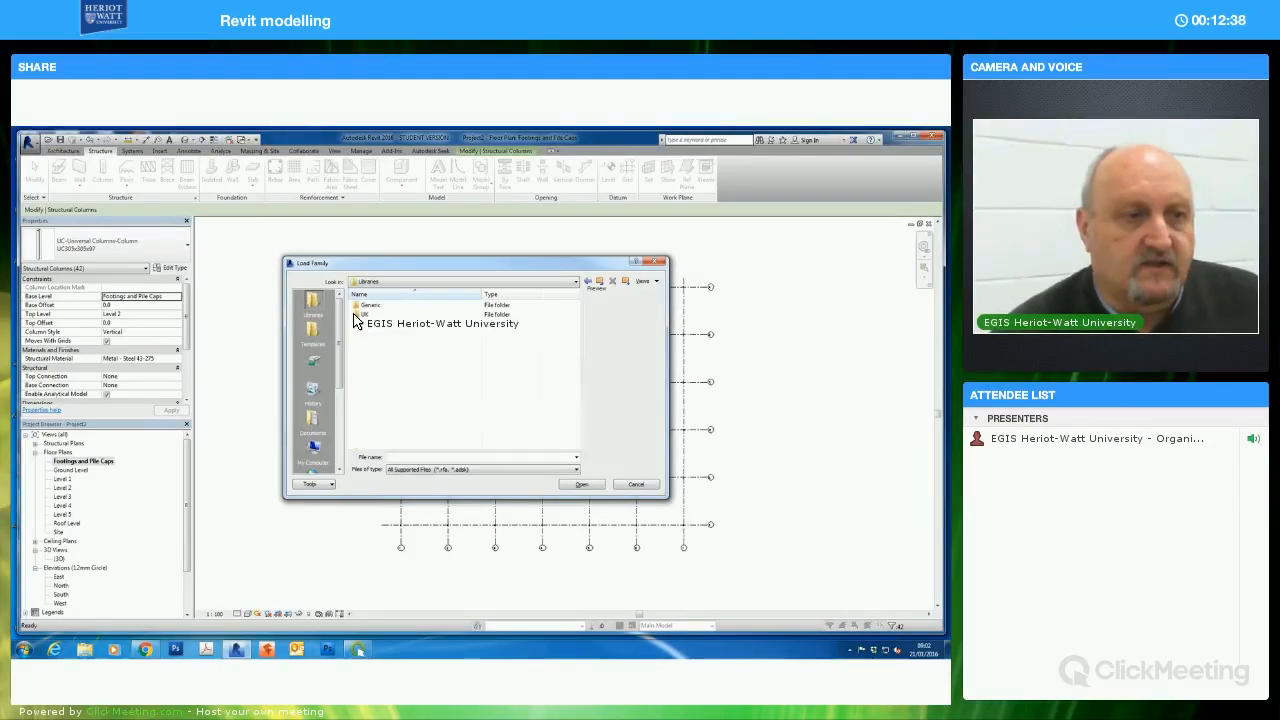
{"action": "double_click", "coordinate": [465, 314]}
{"action": "left_click_drag", "start_coordinate": [573, 345], "coordinate": [570, 410]}
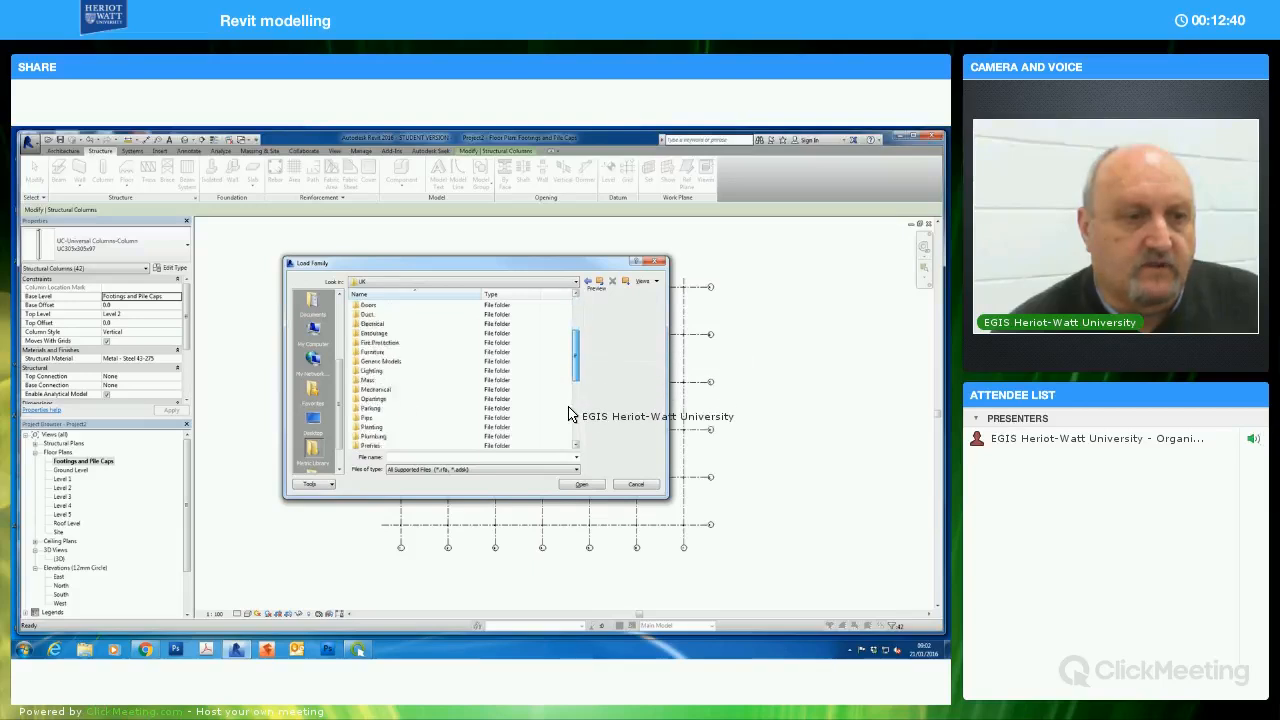
{"action": "scroll", "coordinate": [479, 396], "scroll_direction": "down", "scroll_amount": 3}
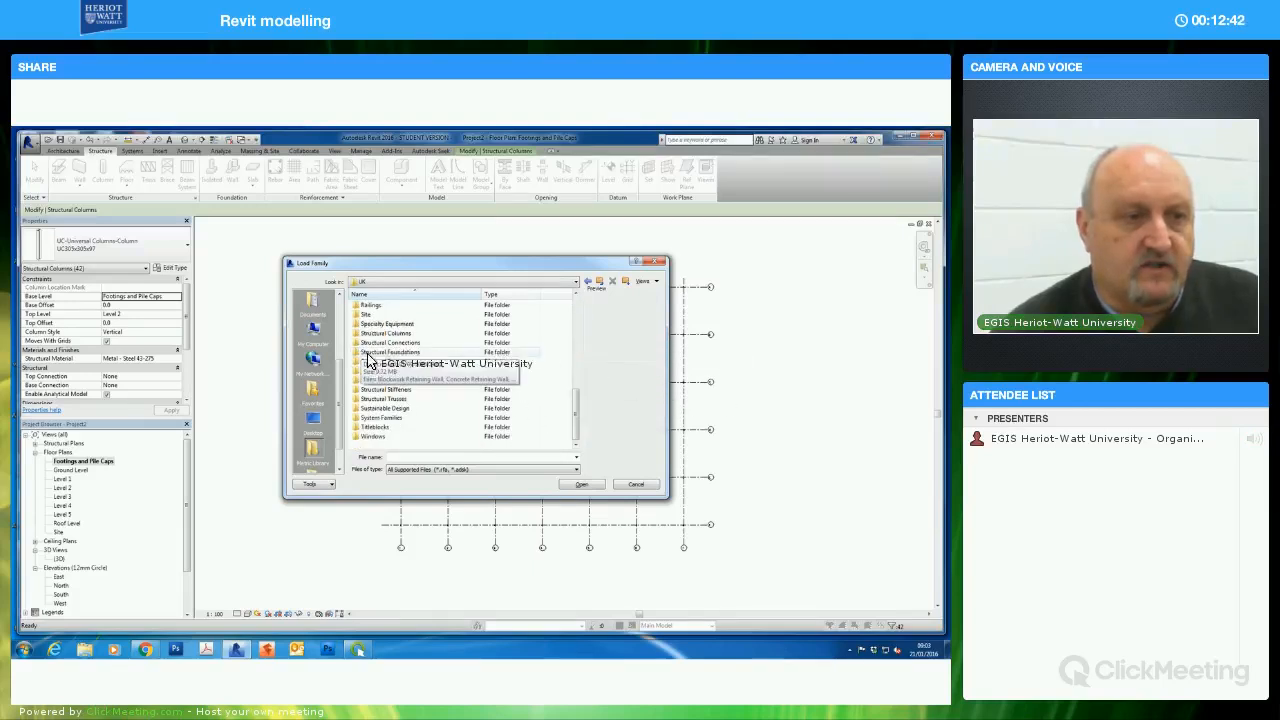
{"action": "double_click", "coordinate": [400, 352]}
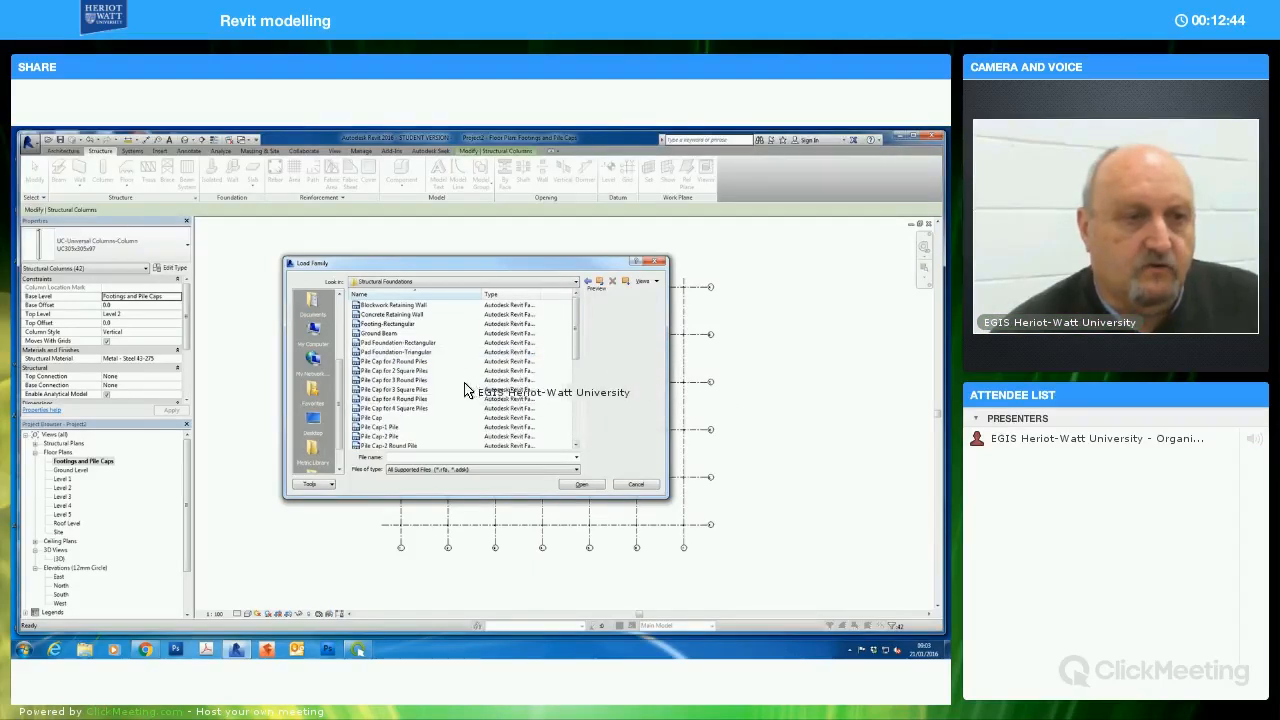
Load the Footing-Rectangular and Pile Cap-2 Pile families into the project and leave the foundation command without placing one
{"action": "left_click", "coordinate": [367, 325]}
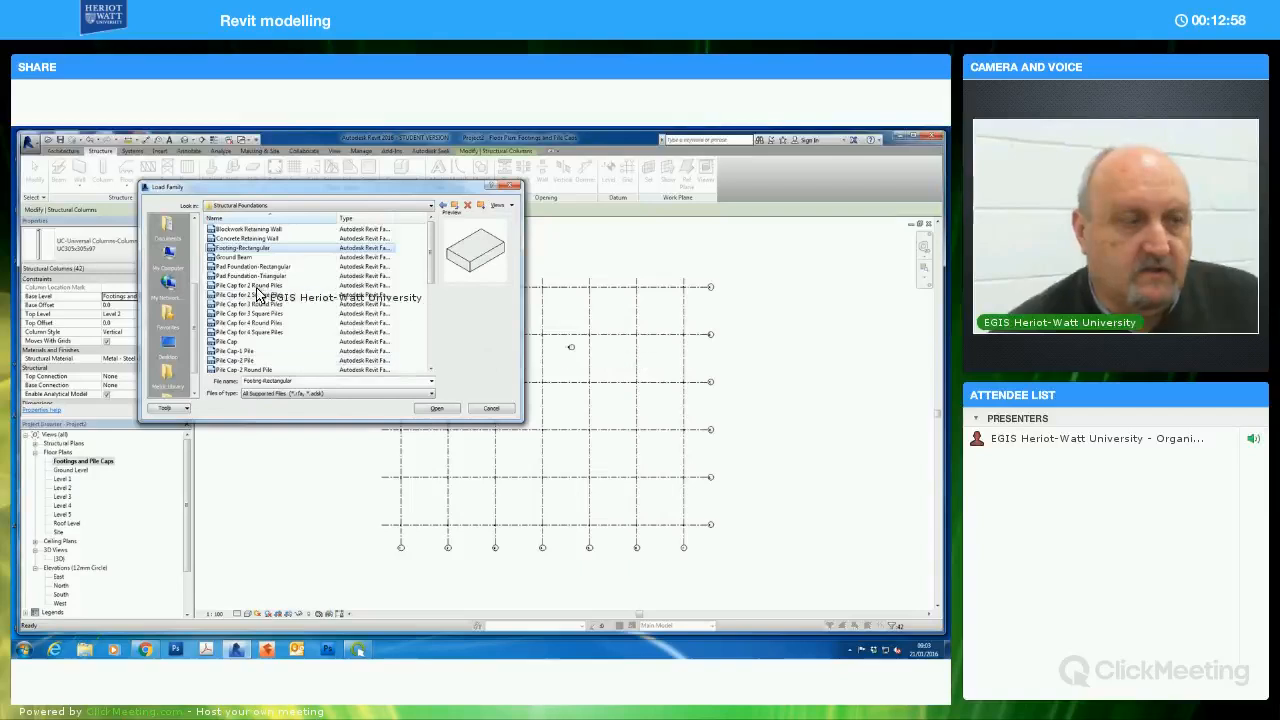
{"action": "left_click", "coordinate": [235, 370], "text": "ctrl"}
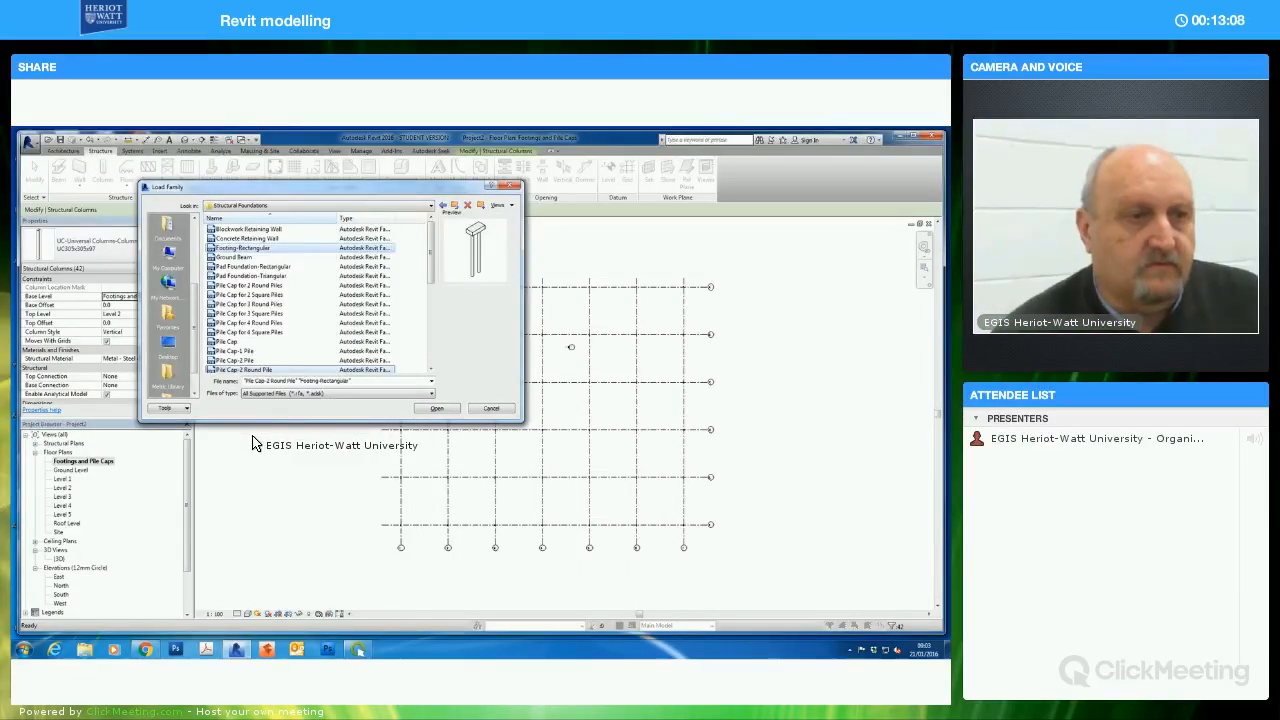
{"action": "left_click", "coordinate": [236, 359]}
{"action": "left_click", "coordinate": [240, 249], "text": "ctrl"}
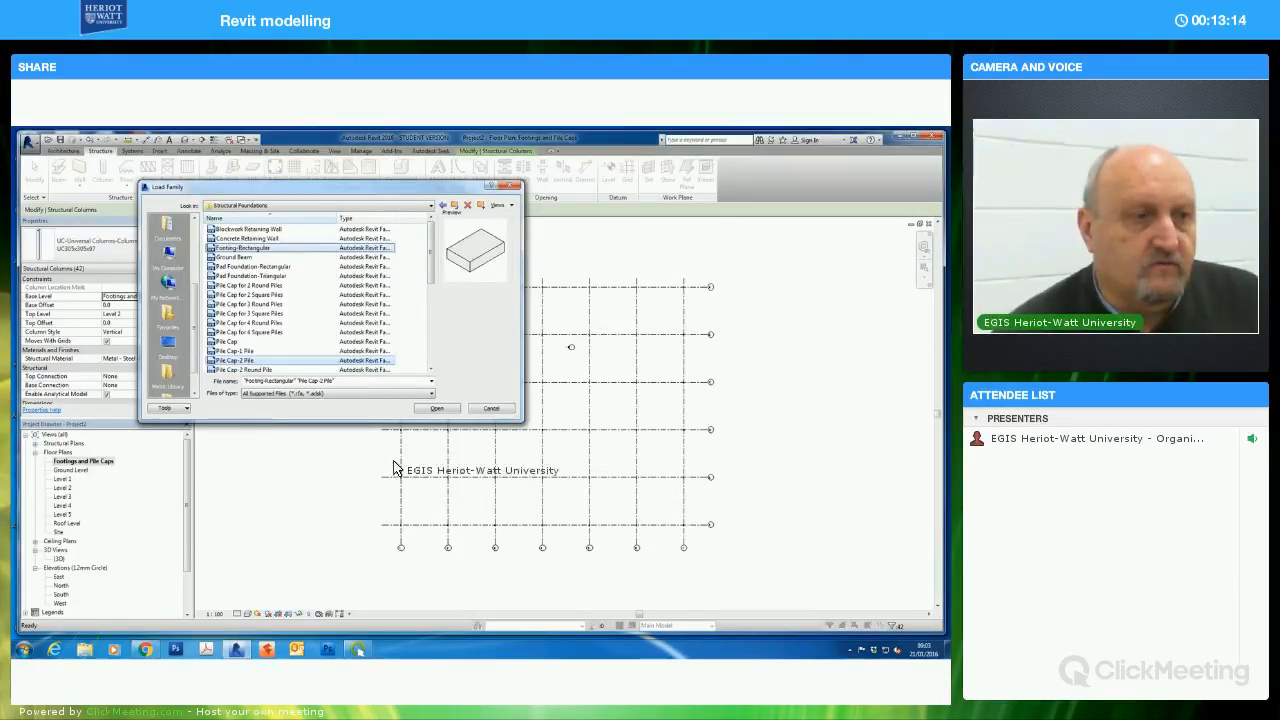
{"action": "left_click", "coordinate": [436, 409]}
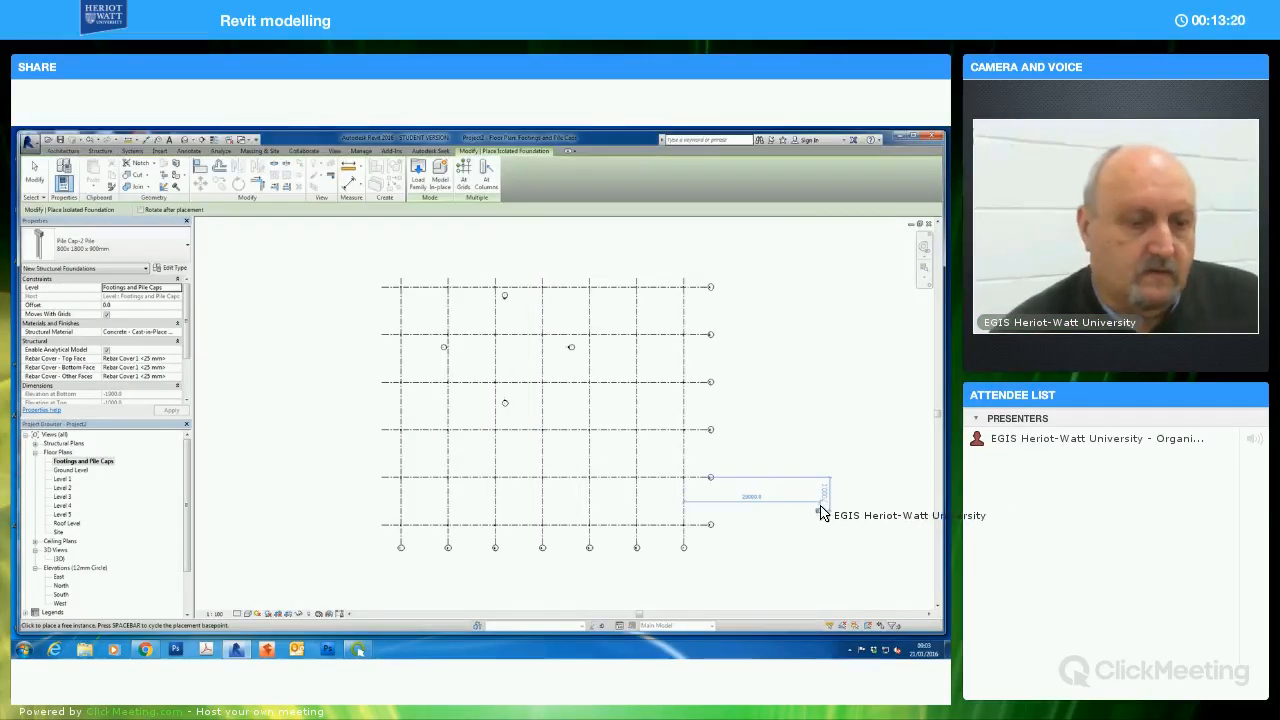
{"action": "key", "text": "Escape"}
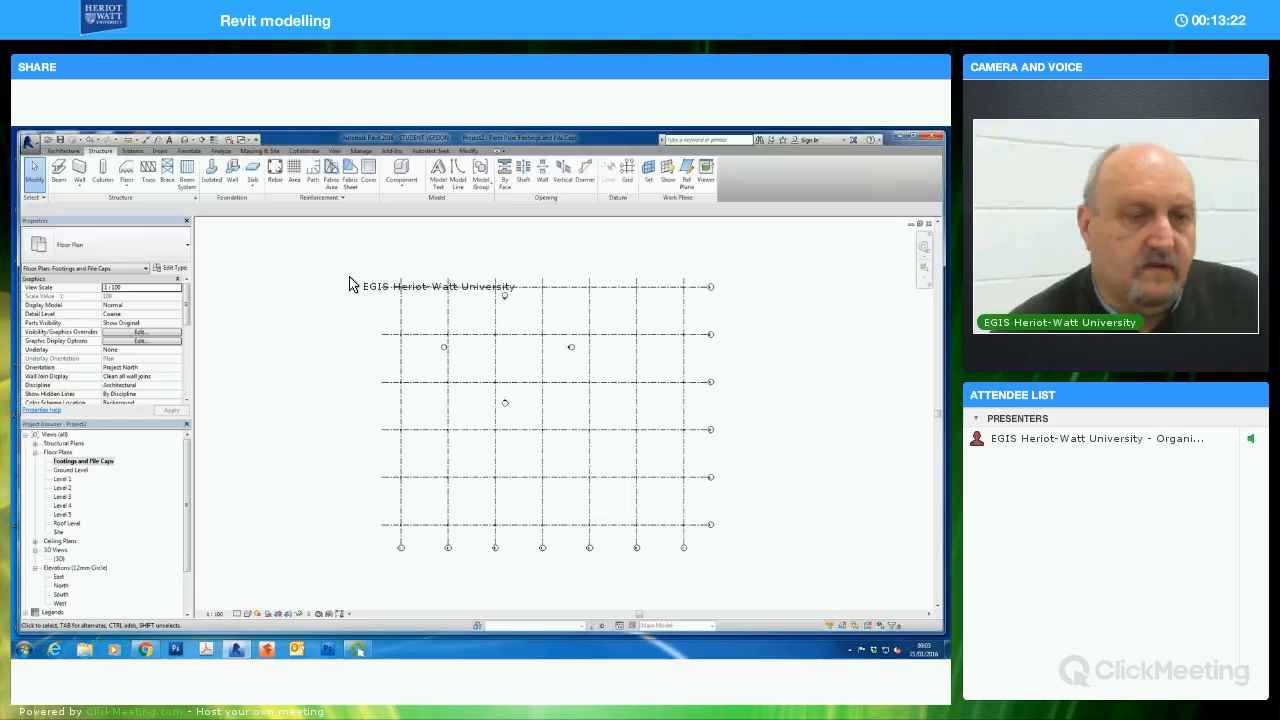
Place Footing-Rectangular 1800 x 1200 x 450mm isolated foundations at all the columns along grid line 7
{"action": "left_click", "coordinate": [212, 174]}
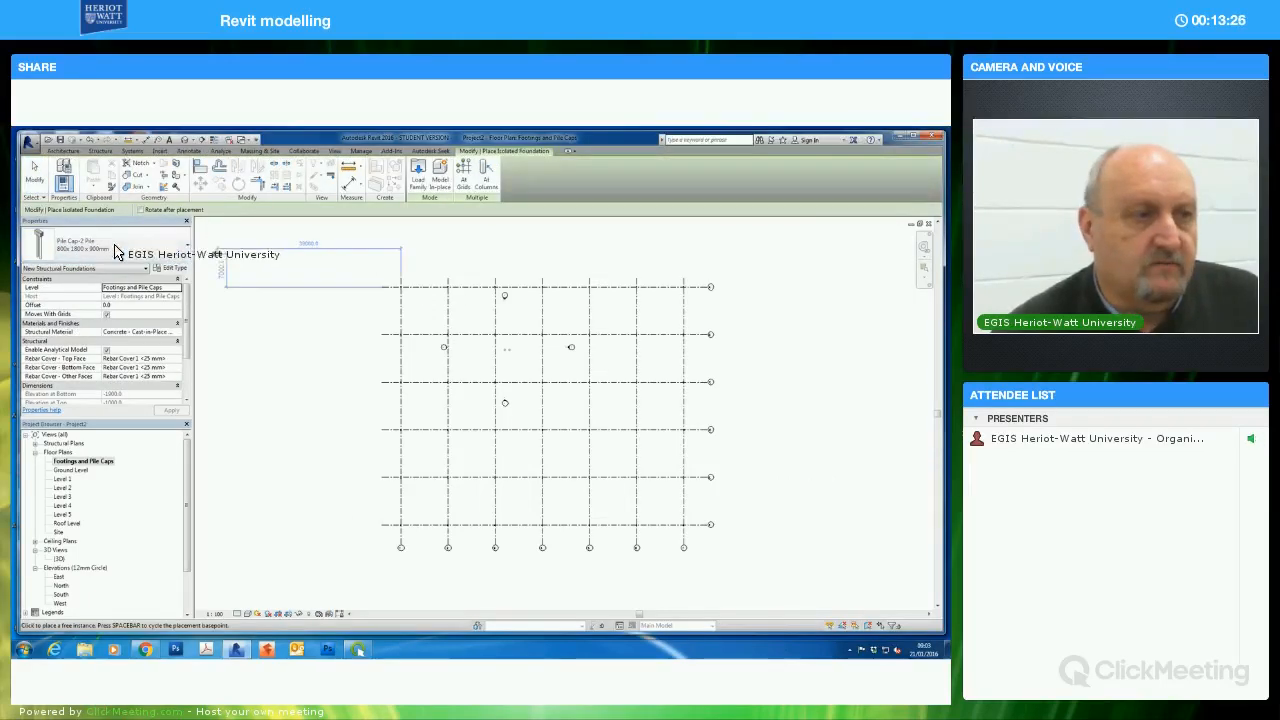
{"action": "left_click", "coordinate": [184, 248]}
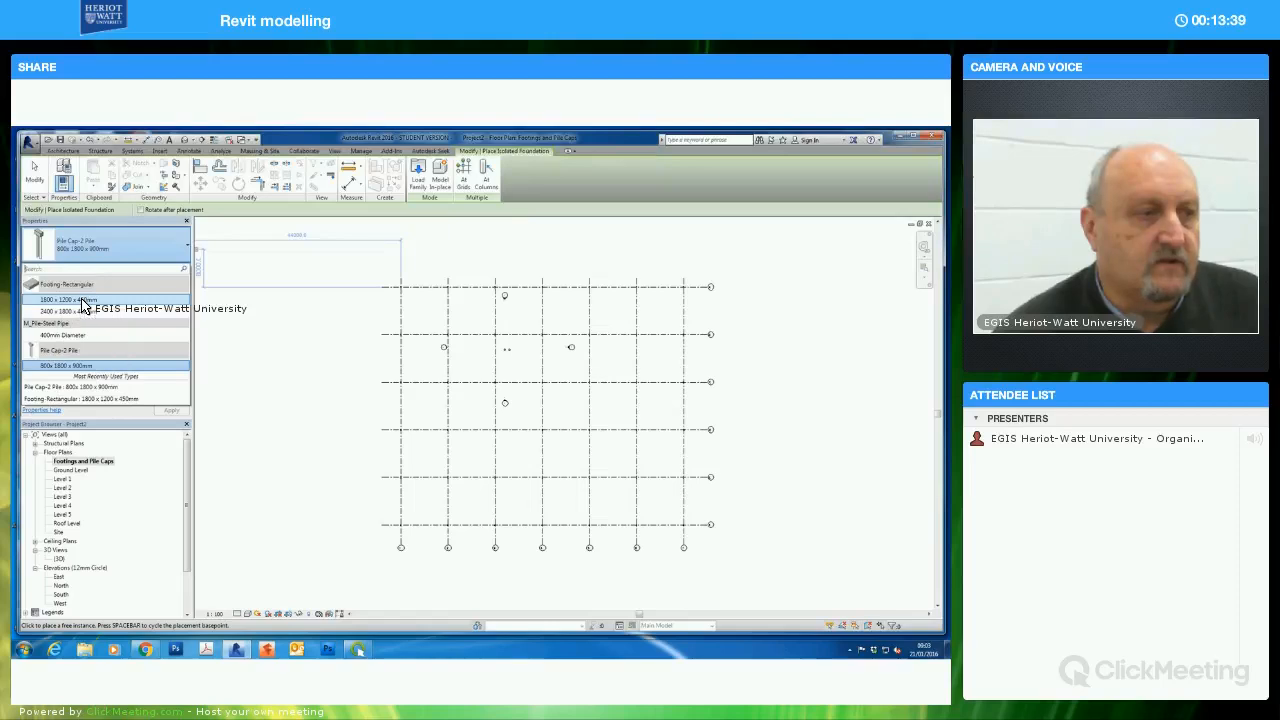
{"action": "left_click", "coordinate": [136, 305]}
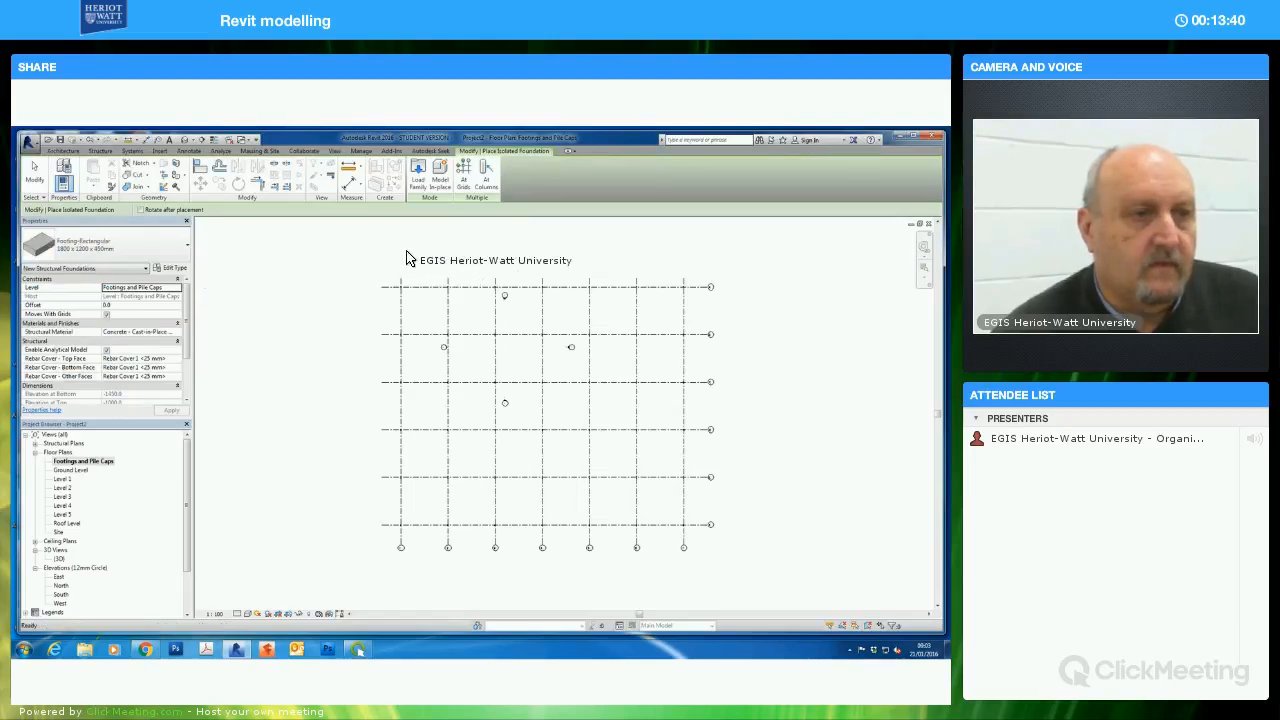
{"action": "left_click", "coordinate": [484, 185]}
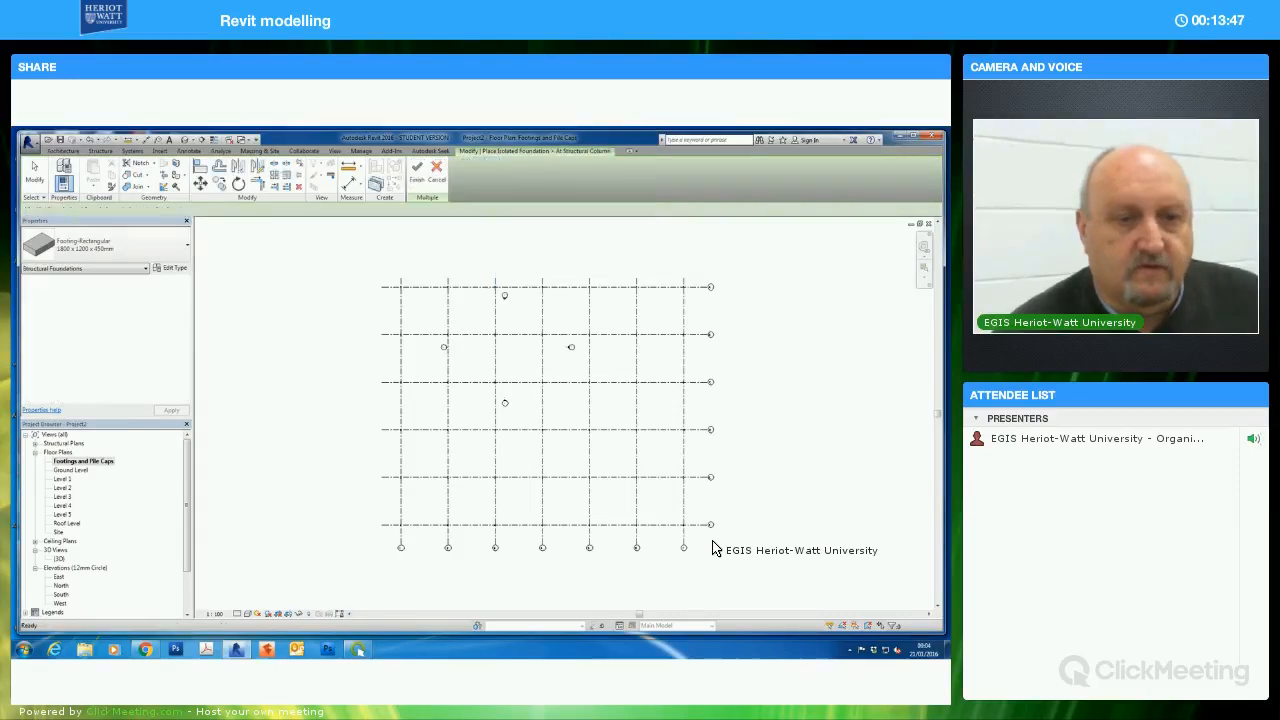
{"action": "left_click_drag", "start_coordinate": [670, 465], "coordinate": [668, 269]}
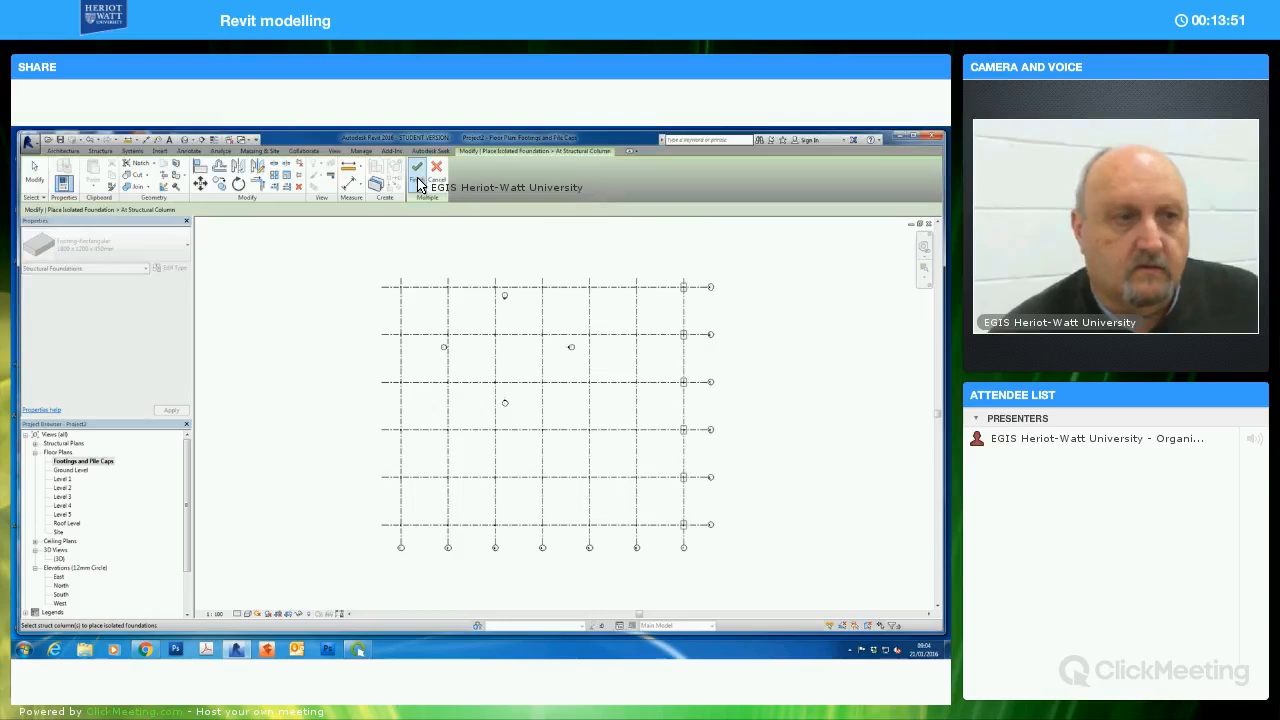
{"action": "left_click", "coordinate": [418, 182]}
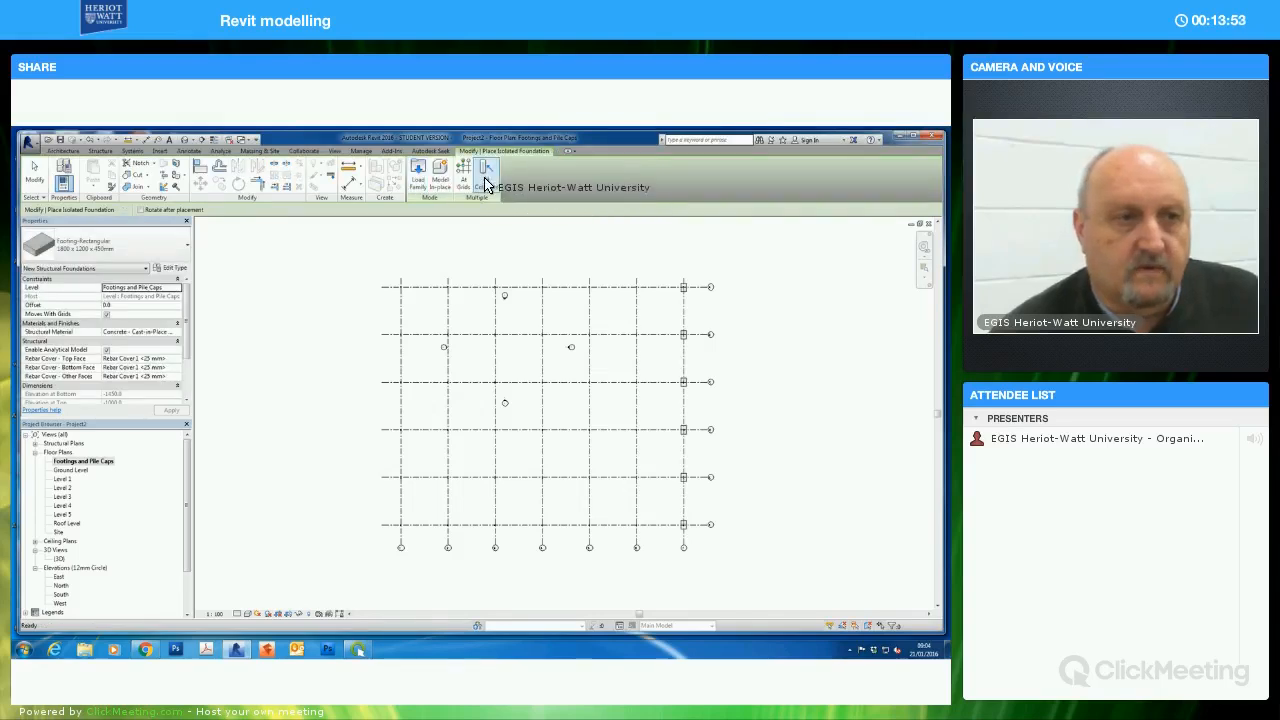
Place the same rectangular footings at the remaining perimeter columns along the plan's lower, upper and left edges, and check them in 3D
{"action": "left_click_drag", "start_coordinate": [420, 503], "coordinate": [355, 498]}
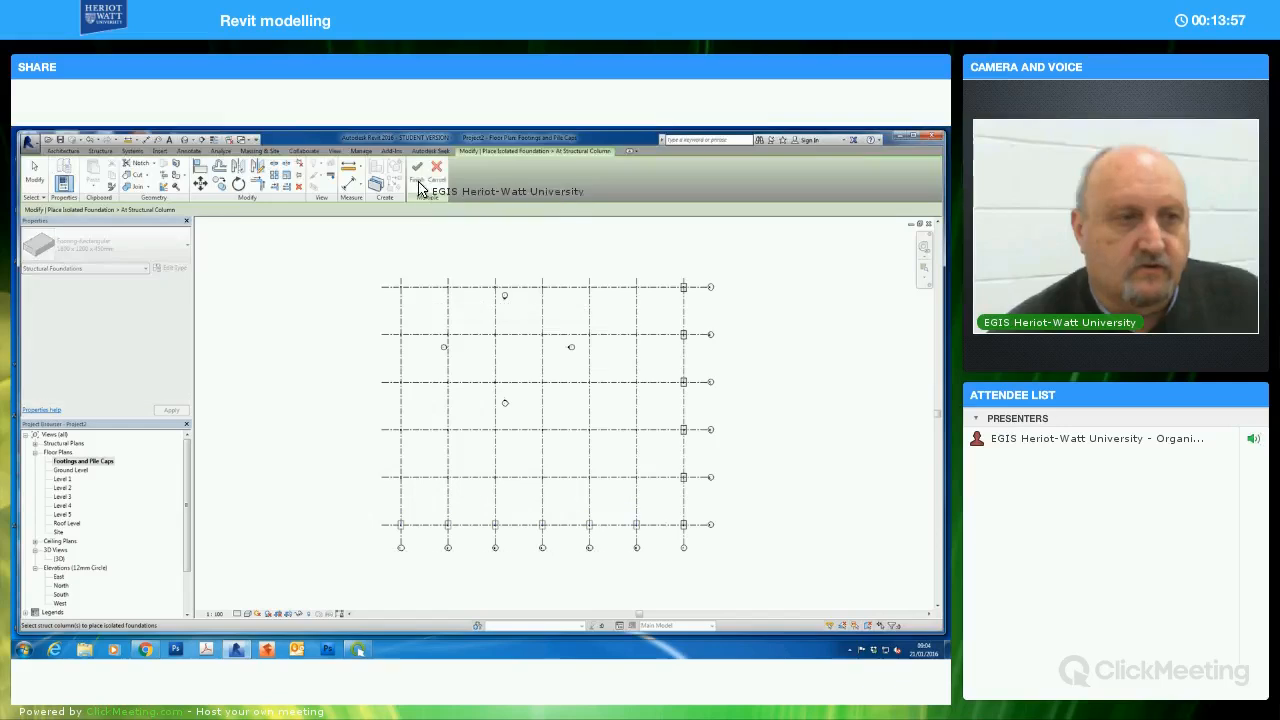
{"action": "left_click", "coordinate": [418, 180]}
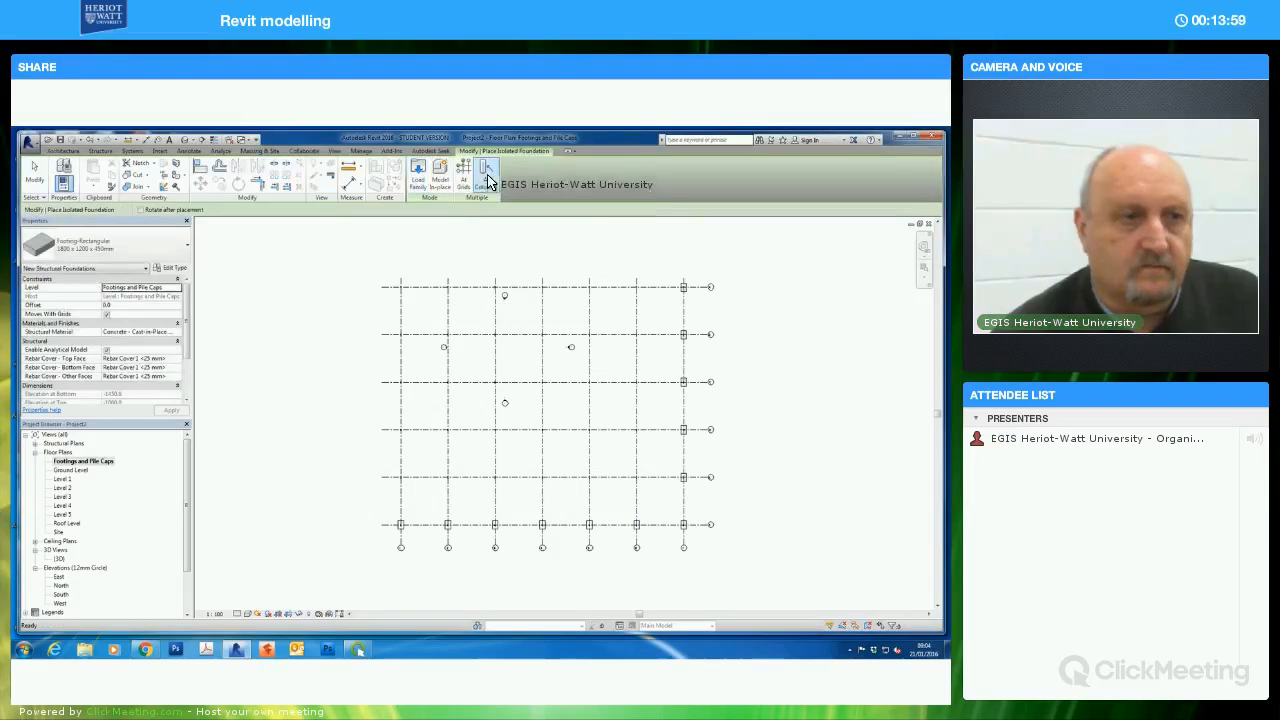
{"action": "left_click_drag", "start_coordinate": [654, 304], "coordinate": [367, 265]}
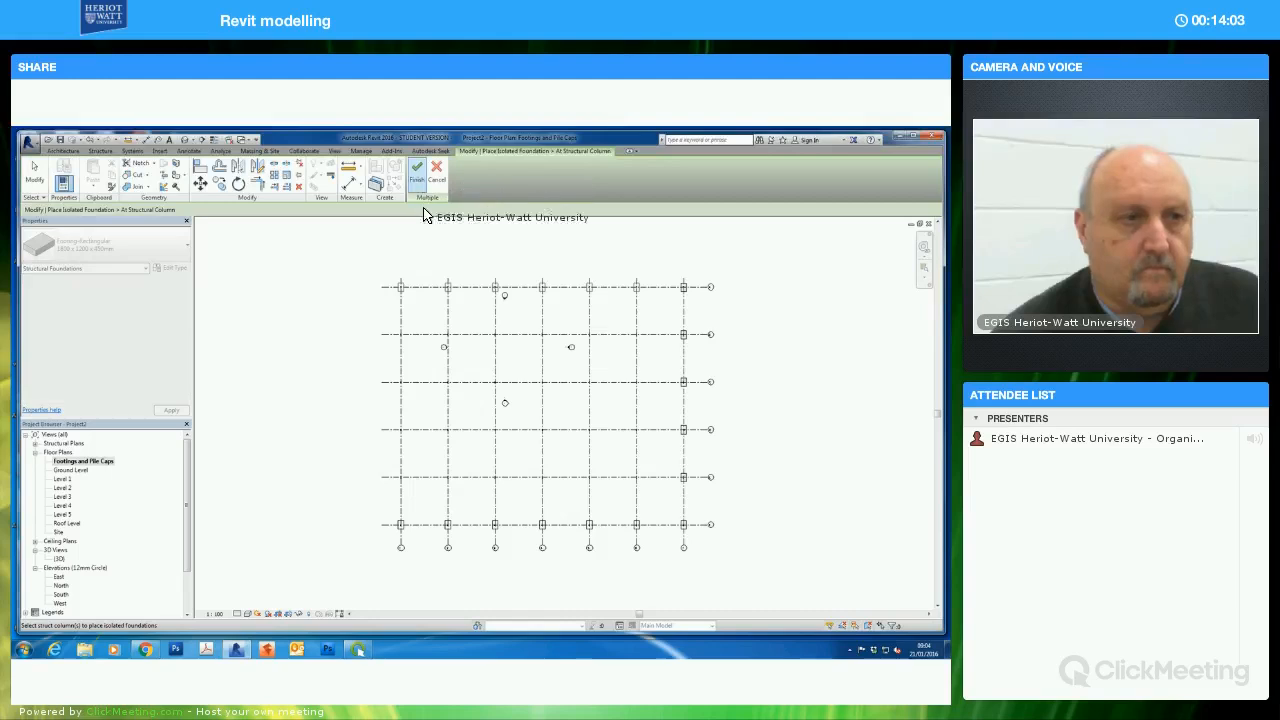
{"action": "left_click", "coordinate": [483, 184]}
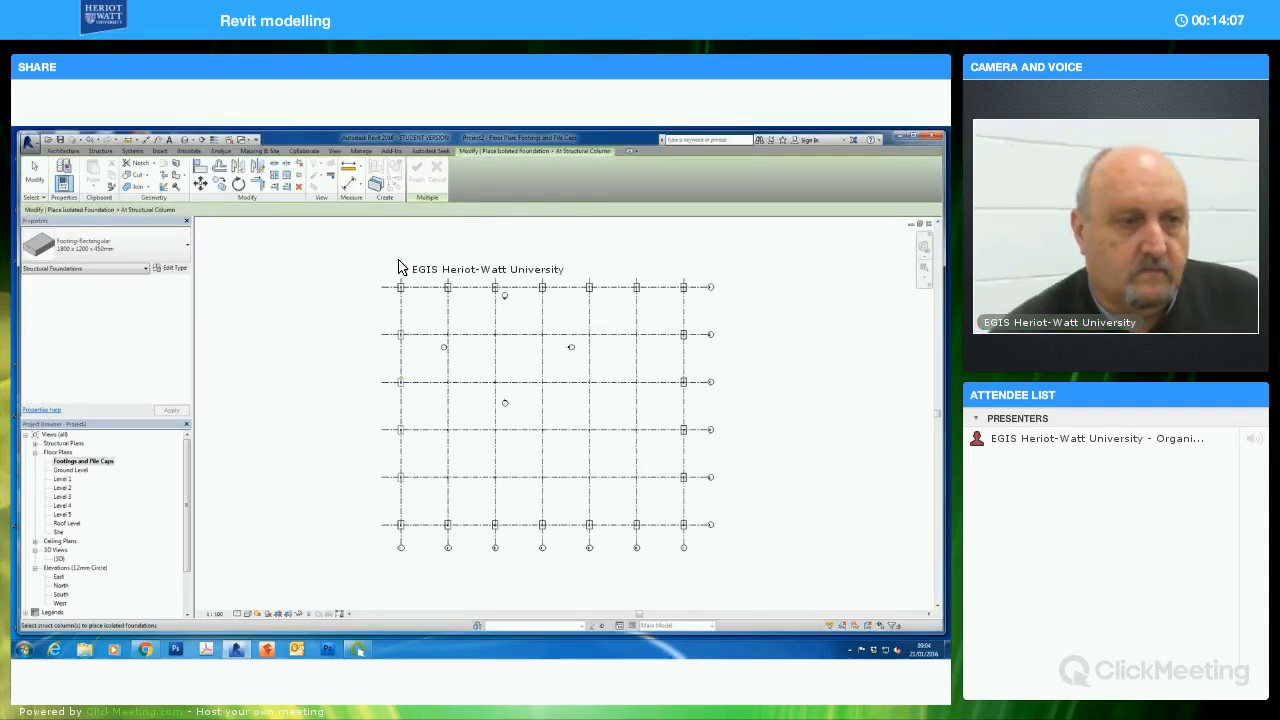
{"action": "left_click", "coordinate": [416, 178]}
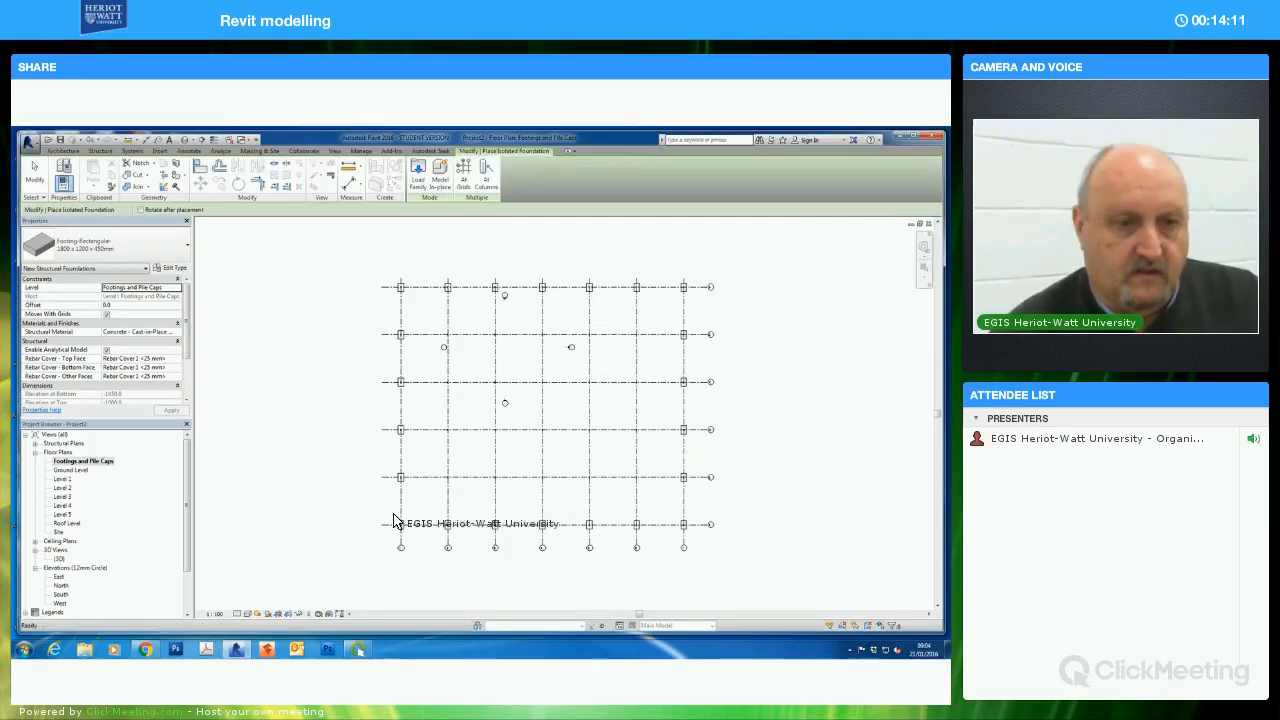
{"action": "key", "text": "Escape"}
{"action": "key", "text": "Escape"}
{"action": "double_click", "coordinate": [60, 559]}
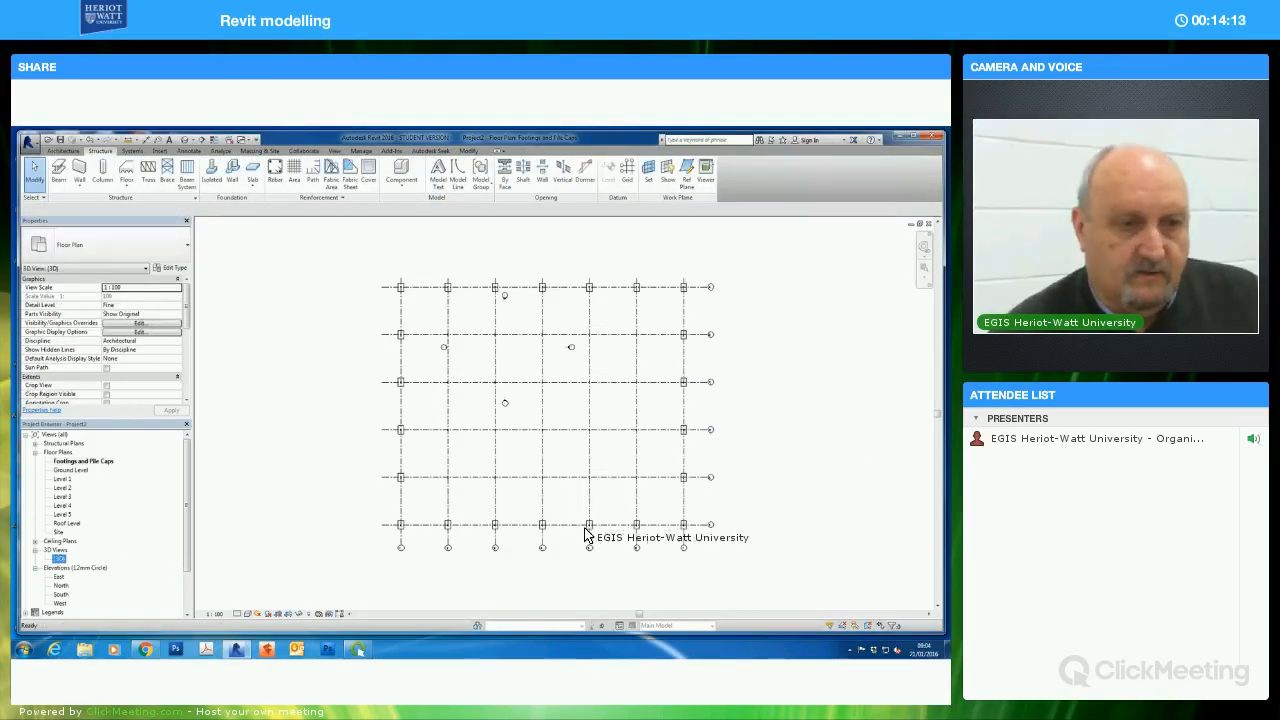
{"action": "middle_click_drag", "start_coordinate": [749, 564], "coordinate": [735, 552]}
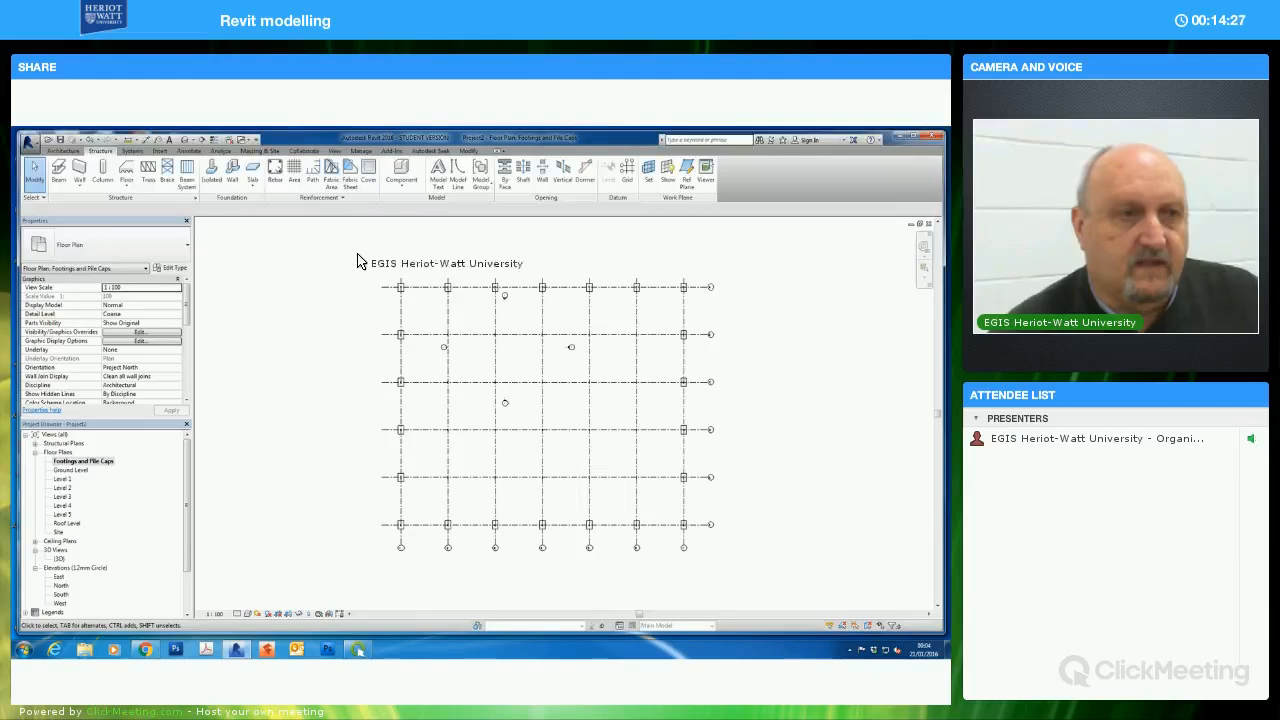
Place Pile Cap-2 Pile 800 x 1800 x 900mm foundations at all the interior columns and inspect them in the 3D view
{"action": "left_click", "coordinate": [212, 177]}
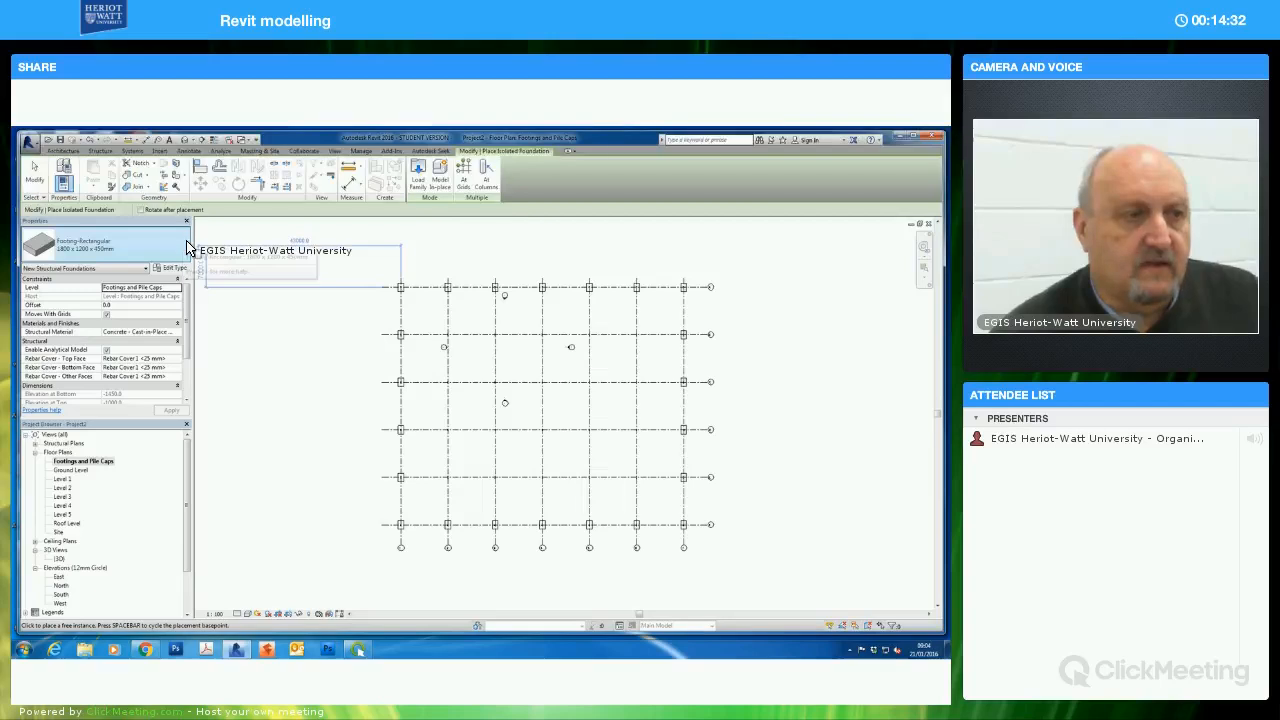
{"action": "left_click", "coordinate": [180, 247]}
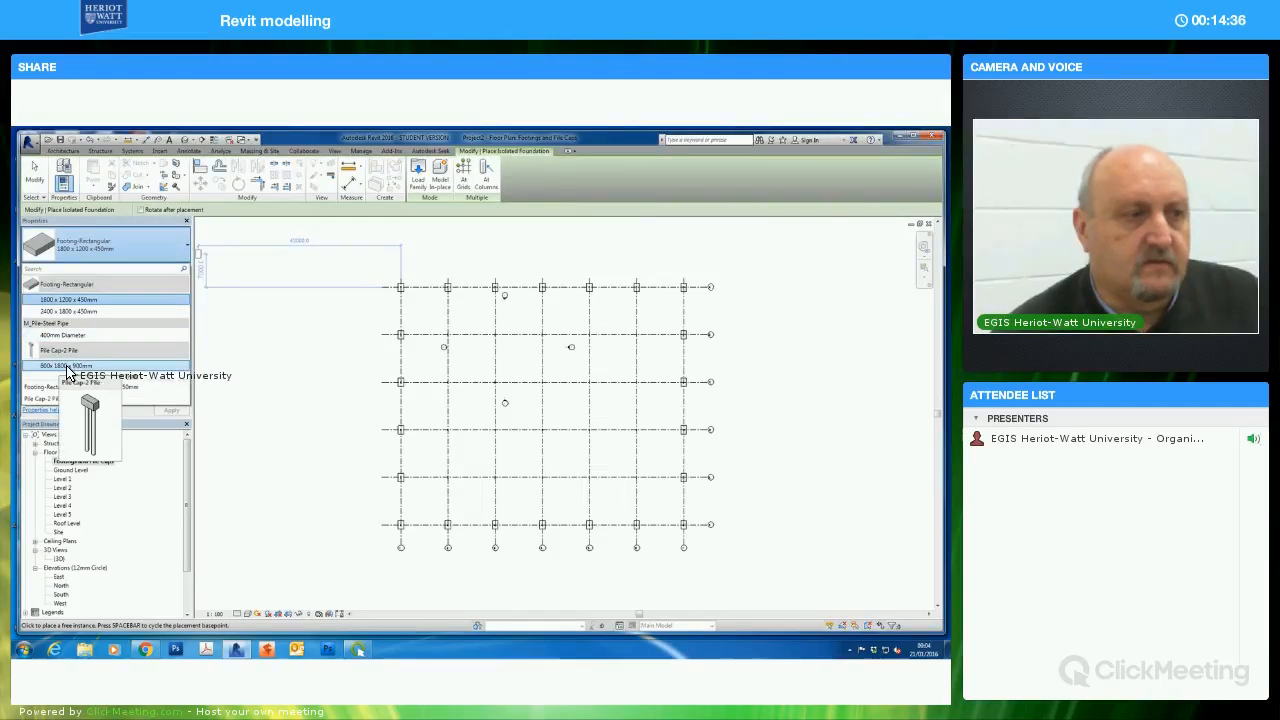
{"action": "left_click", "coordinate": [80, 368]}
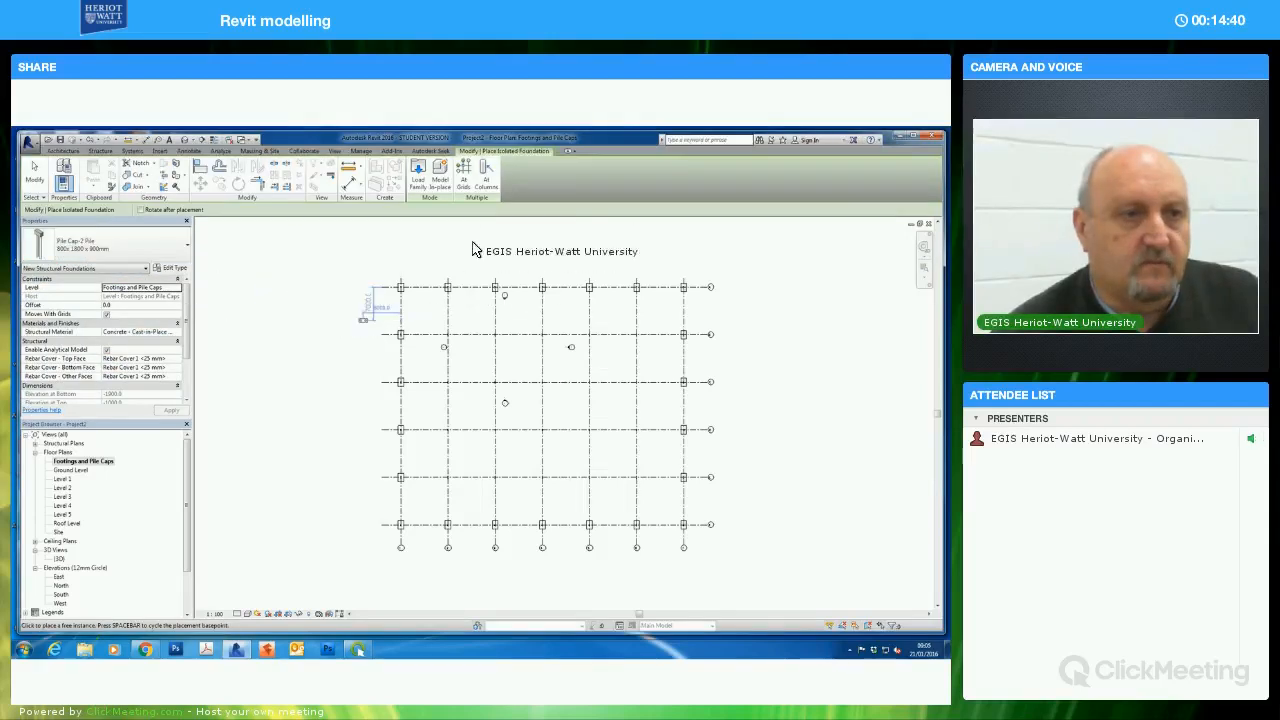
{"action": "left_click", "coordinate": [486, 178]}
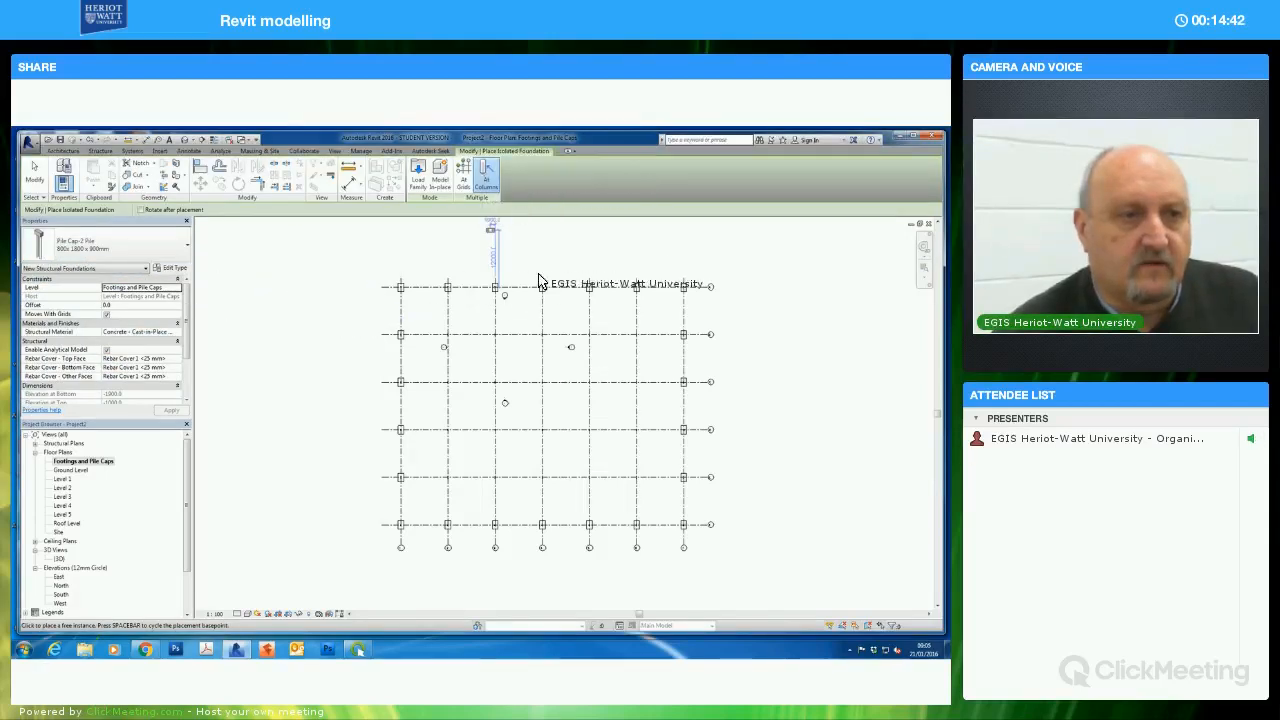
{"action": "left_click_drag", "start_coordinate": [650, 495], "coordinate": [423, 324]}
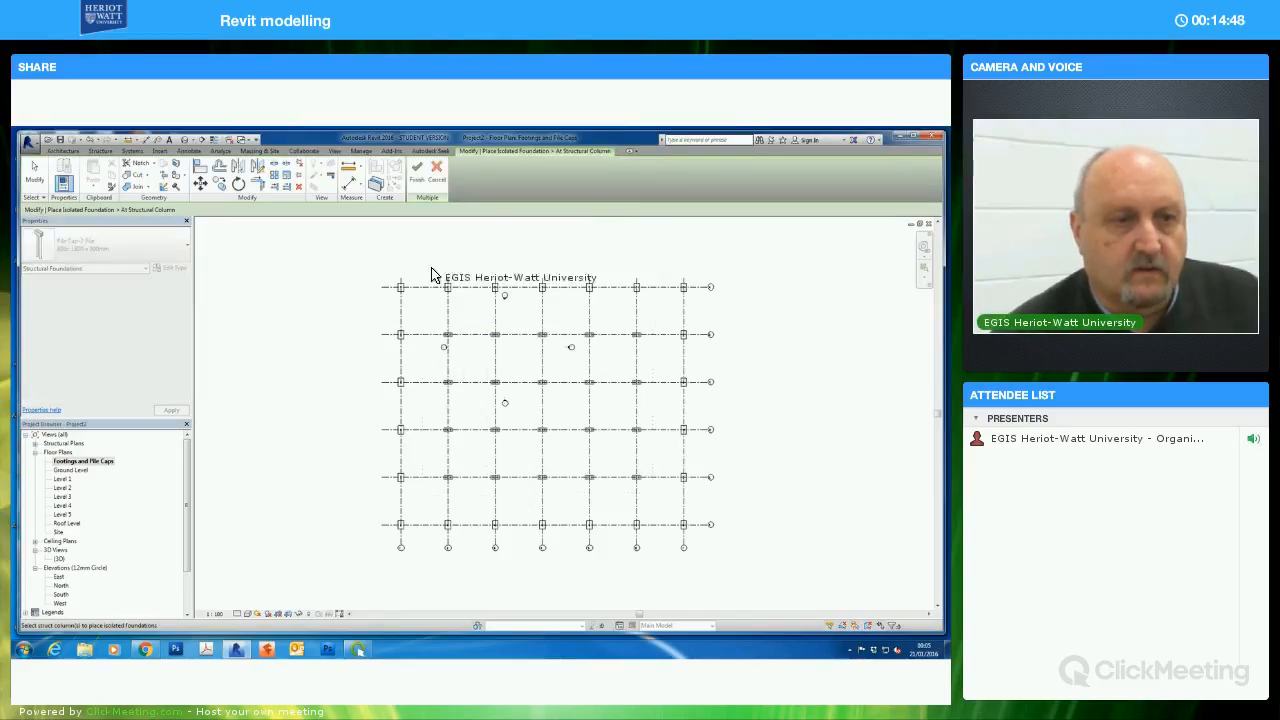
{"action": "left_click", "coordinate": [418, 180]}
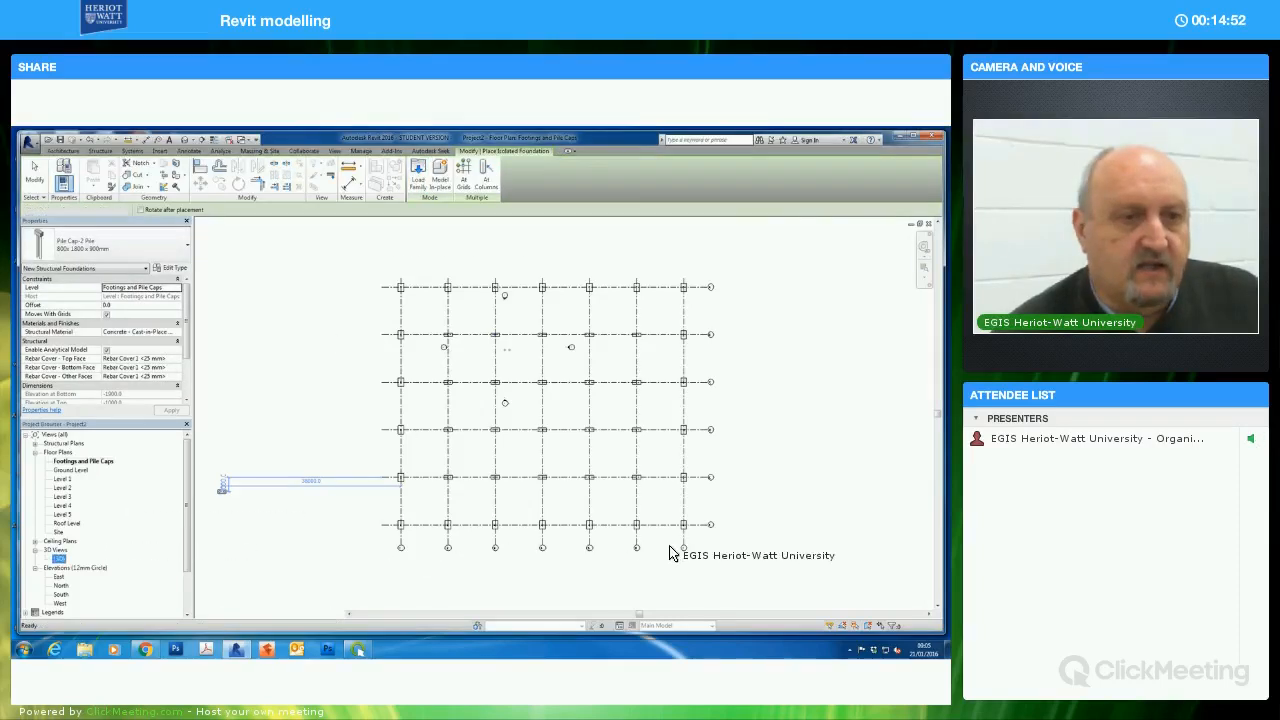
{"action": "middle_click_drag", "start_coordinate": [663, 469], "coordinate": [296, 519], "text": "shift"}
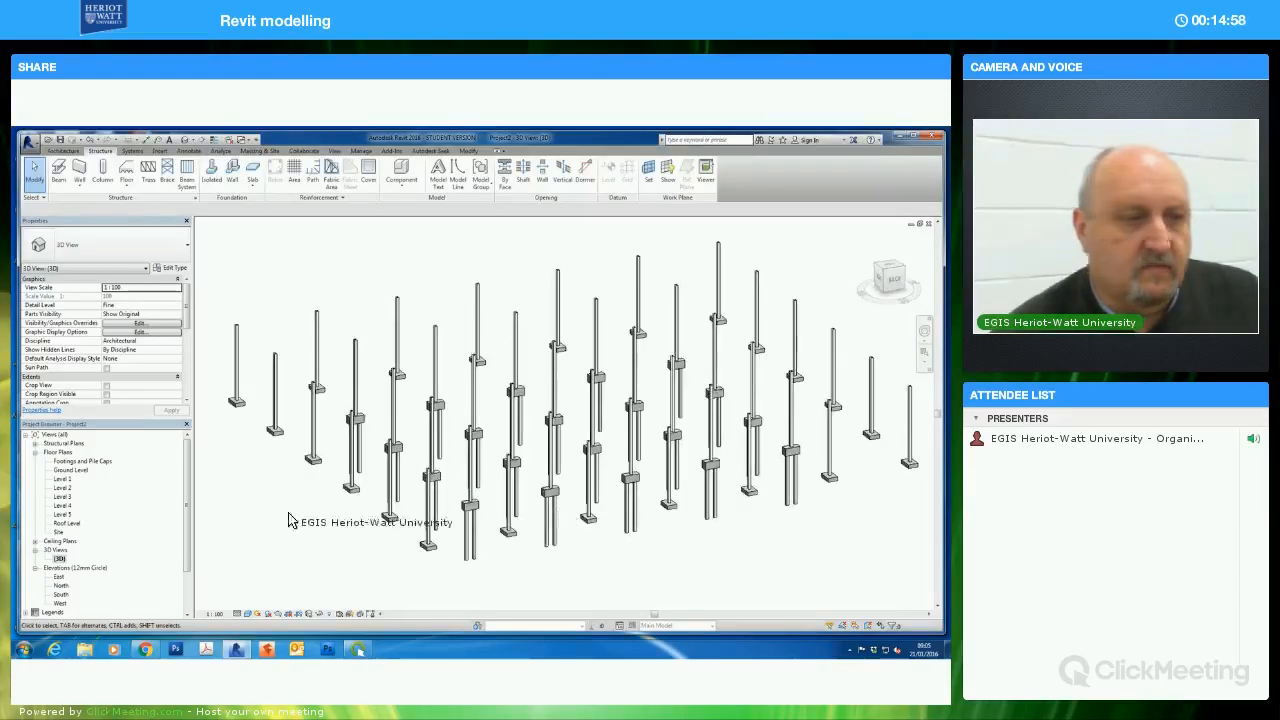
In the Ground Level plan, start a structural floor of type Floor-Upper_160mmConc-CorusComFlor51
{"action": "double_click", "coordinate": [80, 461]}
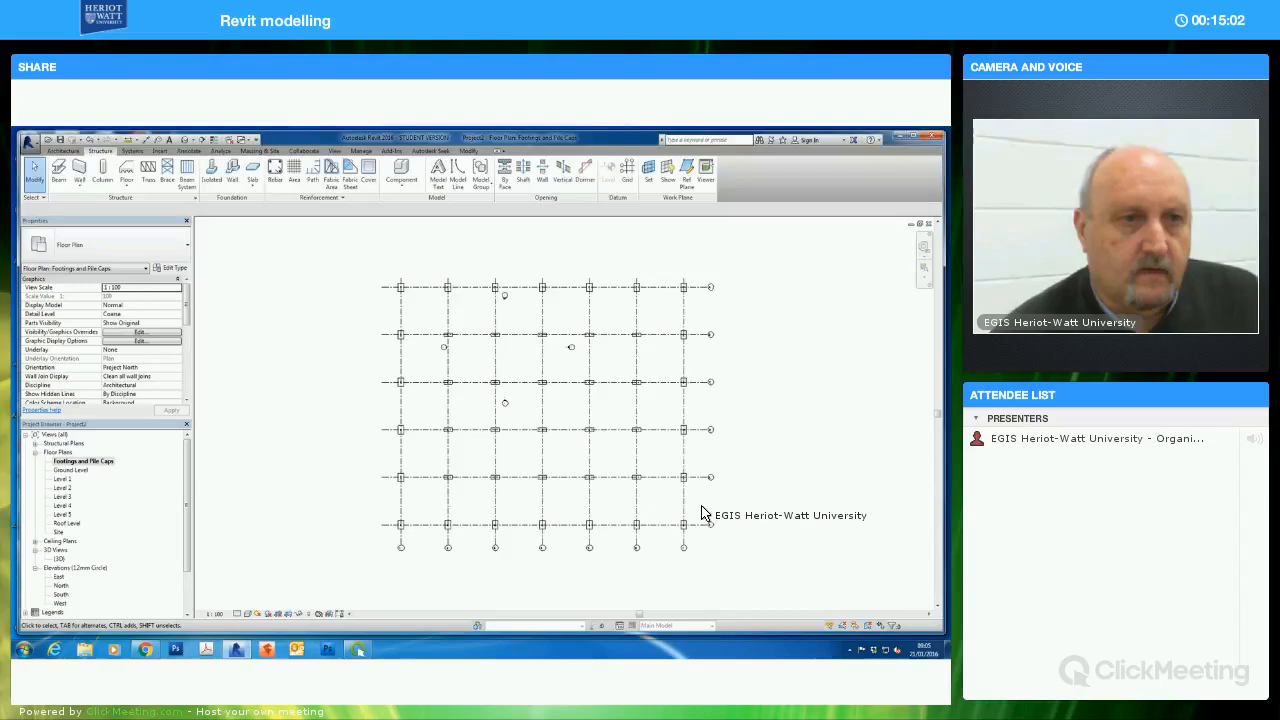
{"action": "double_click", "coordinate": [67, 471]}
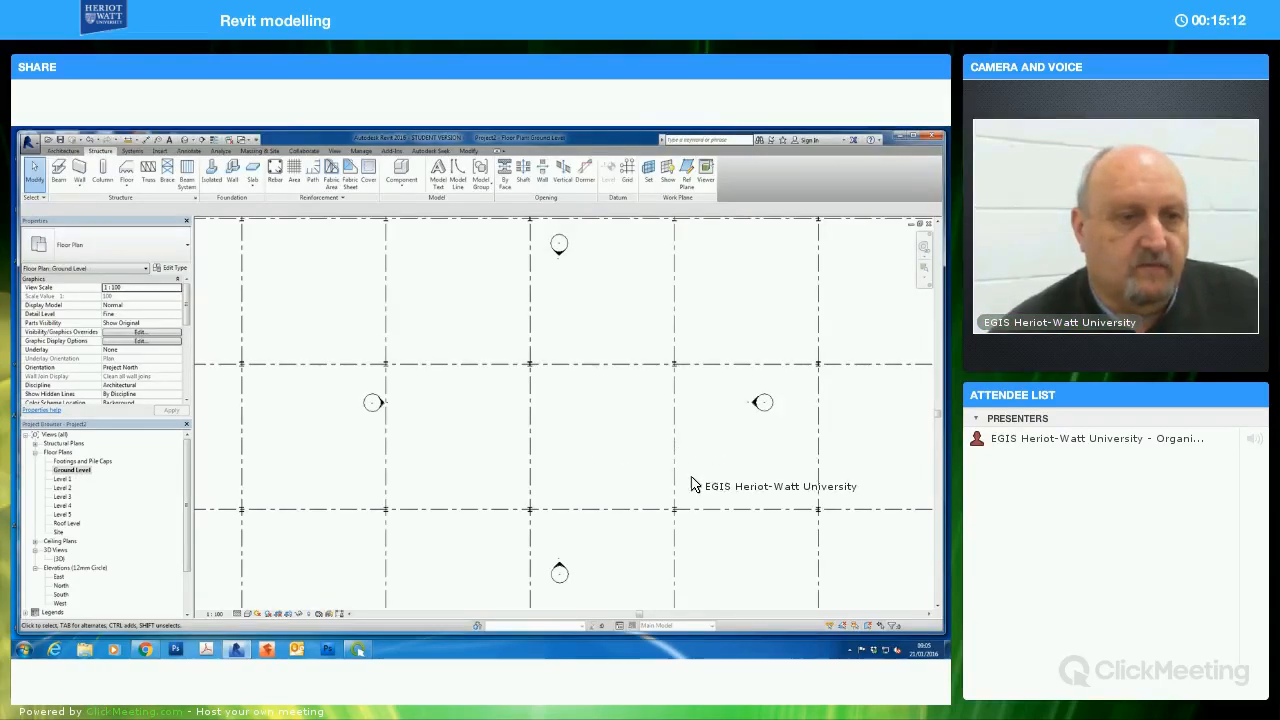
{"action": "scroll", "coordinate": [645, 448], "scroll_direction": "down", "scroll_amount": 5}
{"action": "middle_click_drag", "start_coordinate": [645, 470], "coordinate": [597, 468]}
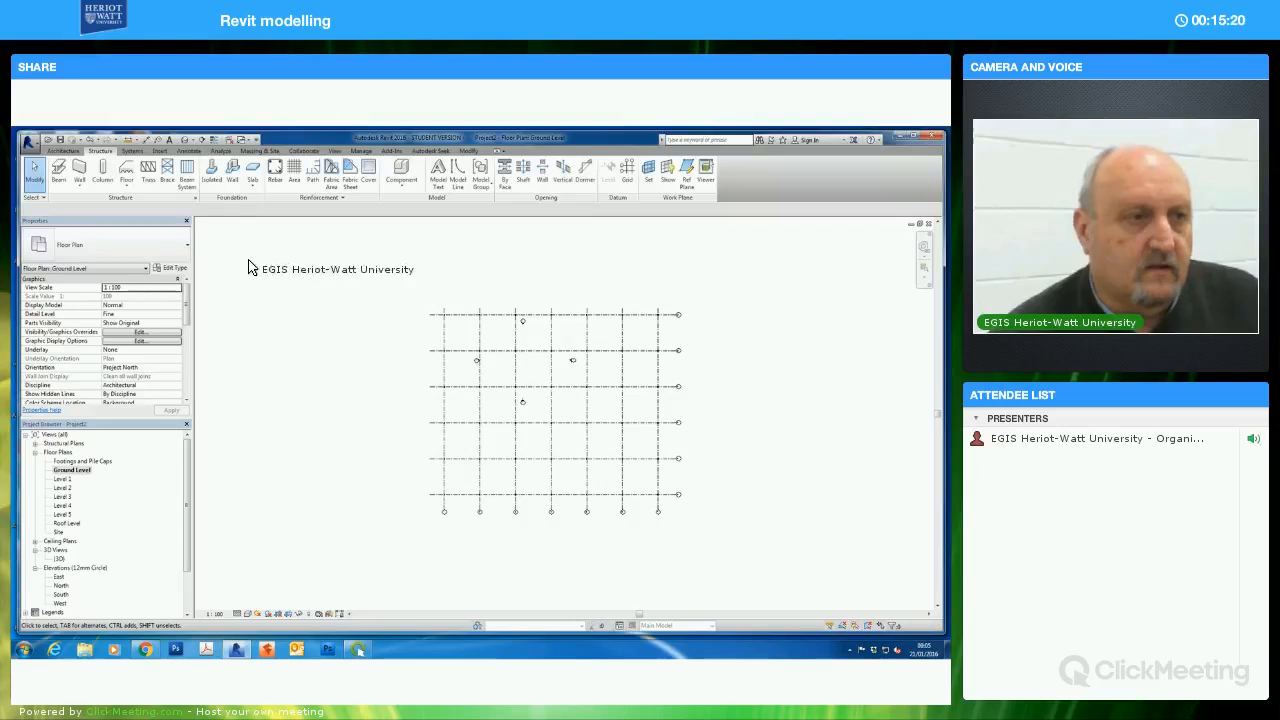
{"action": "left_click", "coordinate": [127, 188]}
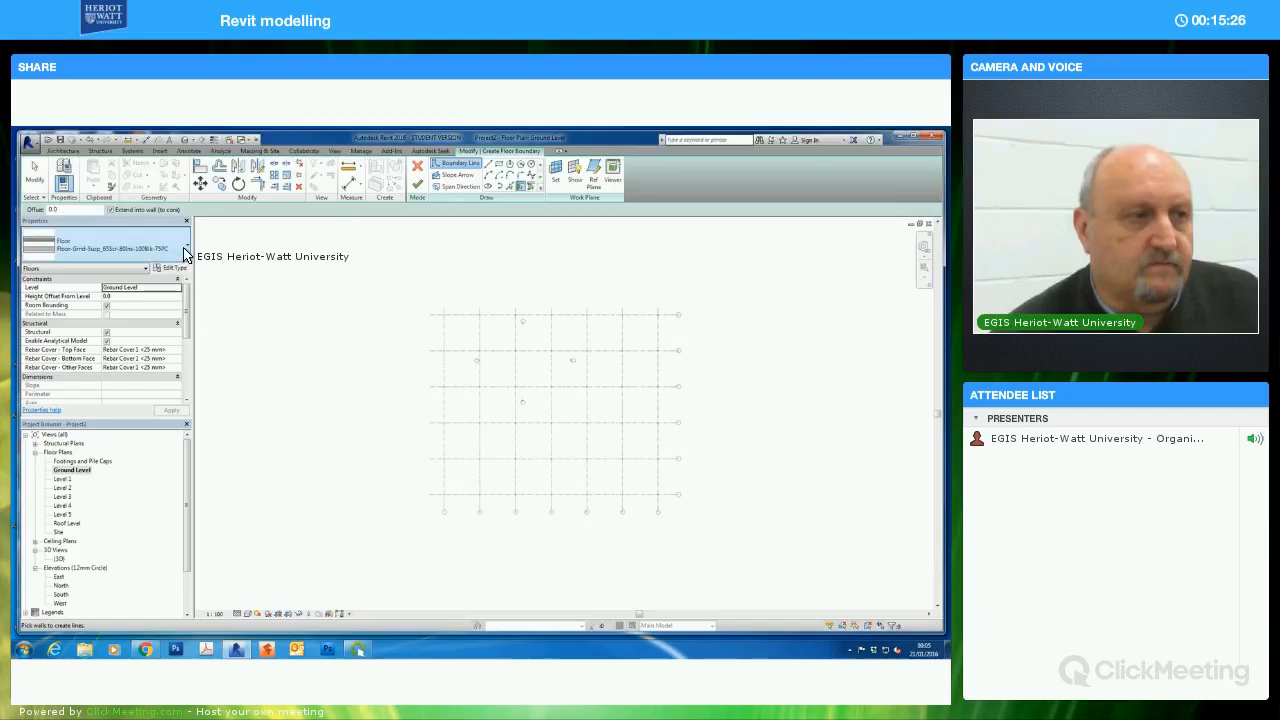
{"action": "left_click", "coordinate": [184, 250]}
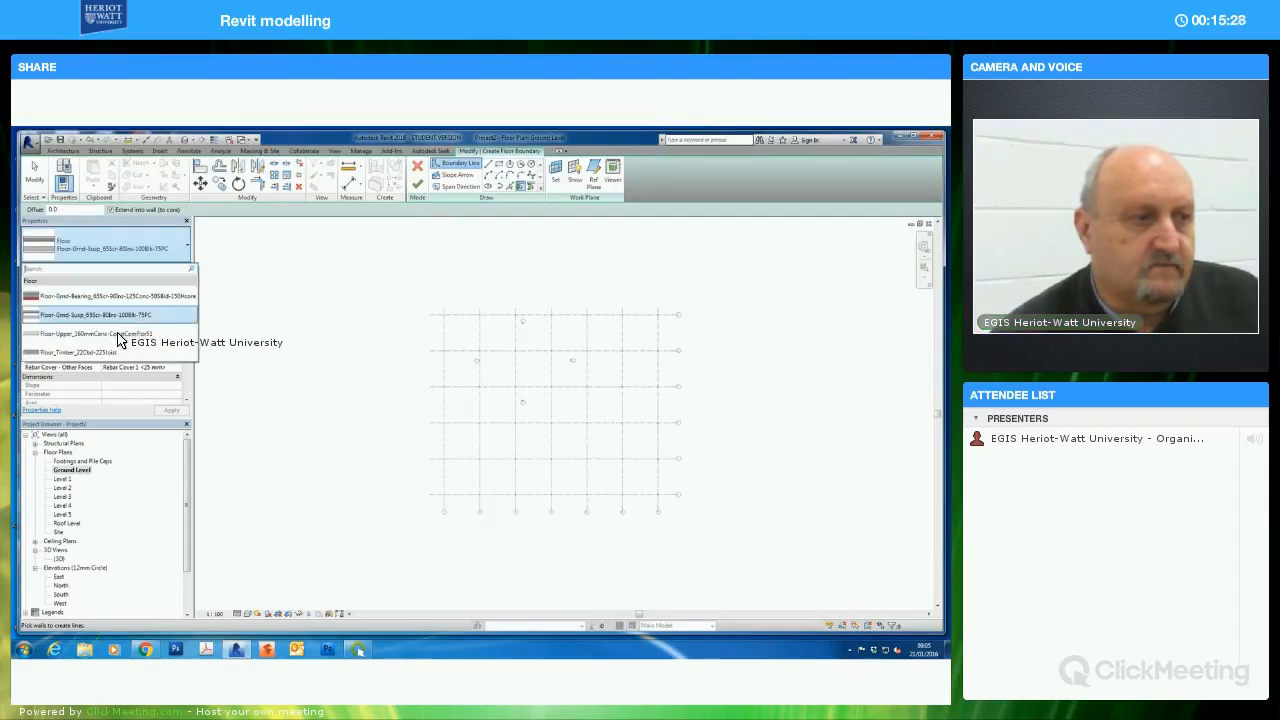
{"action": "left_click", "coordinate": [96, 333]}
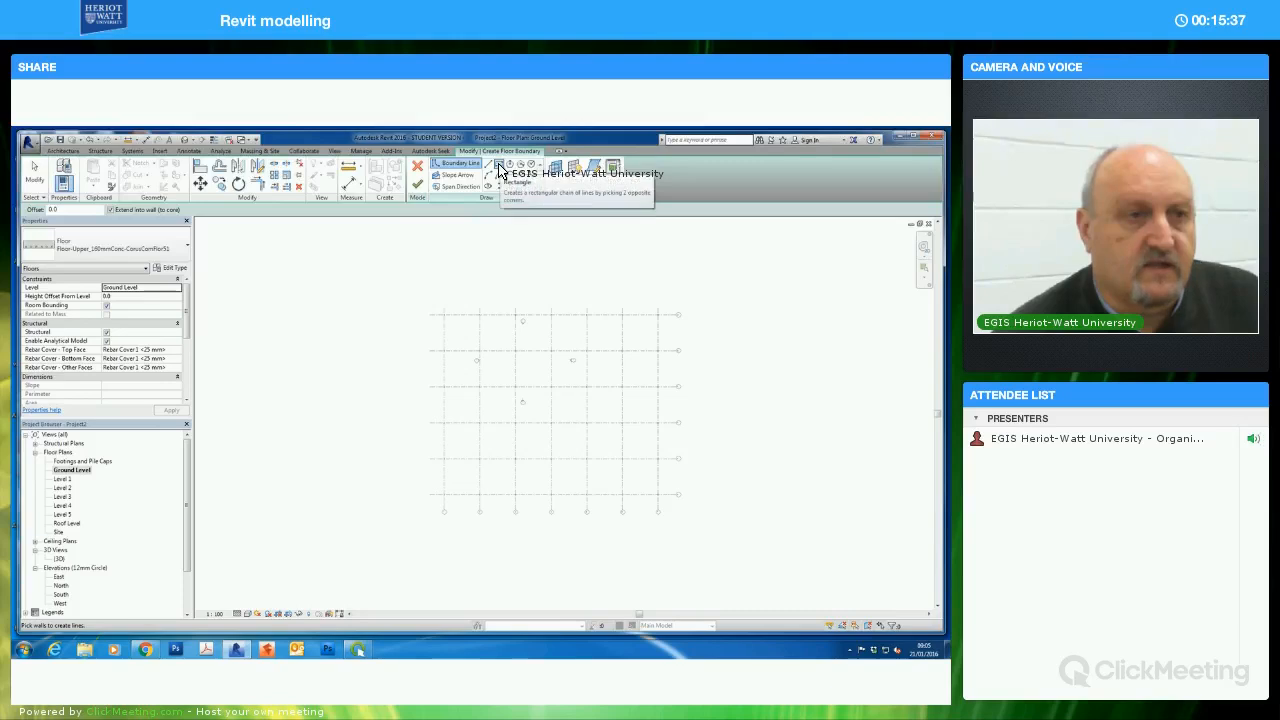
Sketch a rectangular floor boundary with a 250 mm outward offset, from the plan's upper-left corner column to the lower-right corner column on grid 7
{"action": "key", "text": "Escape"}
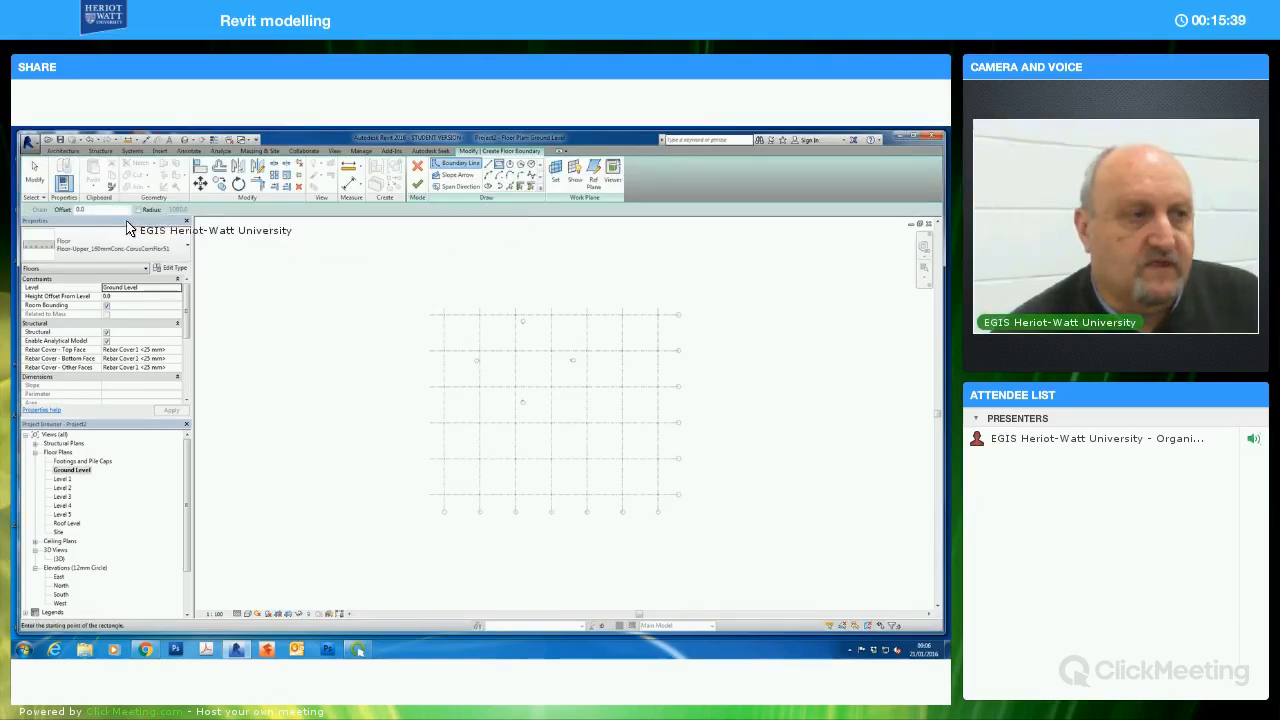
{"action": "left_click_drag", "start_coordinate": [70, 209], "coordinate": [53, 221]}
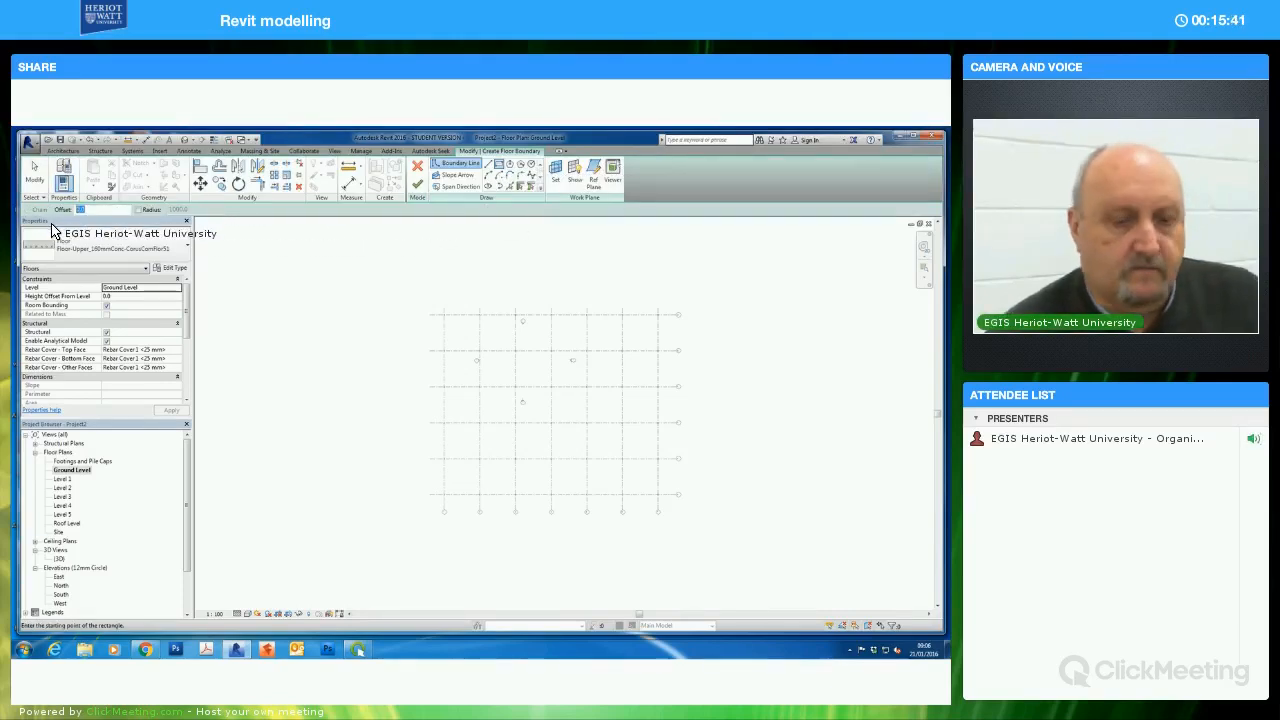
{"action": "type", "text": "250"}
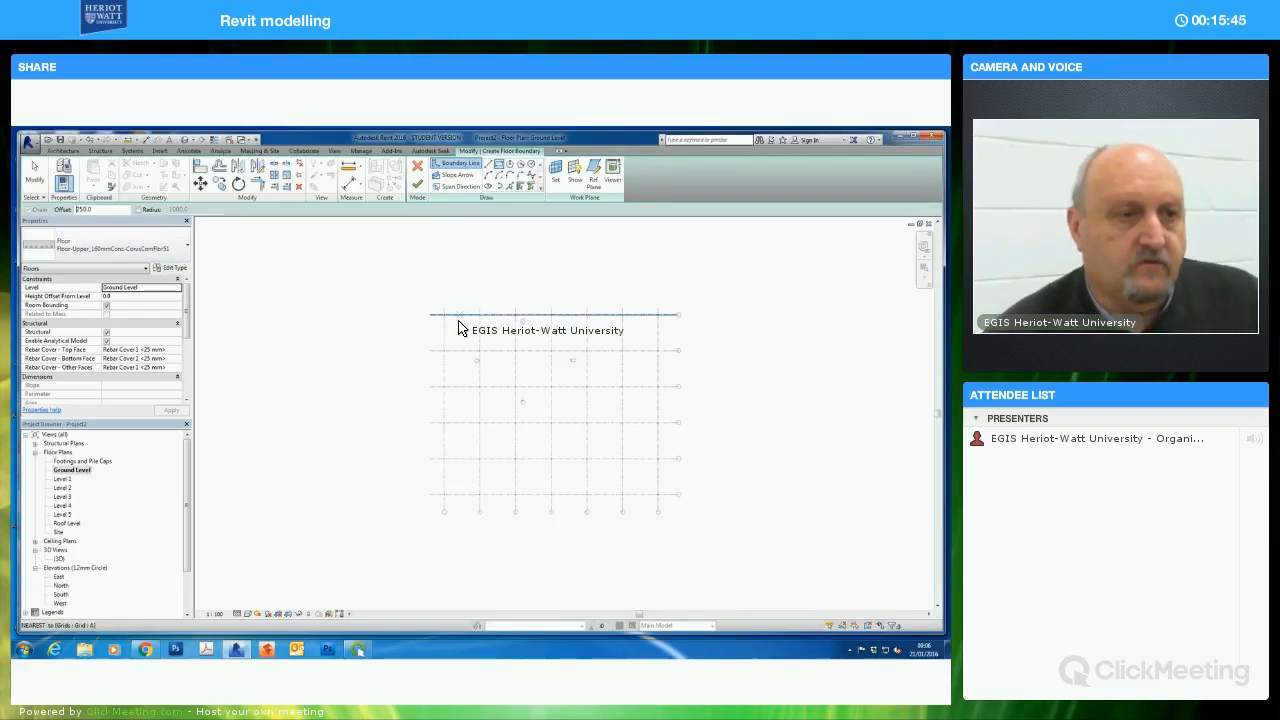
{"action": "scroll", "coordinate": [456, 326], "scroll_direction": "up", "scroll_amount": 5}
{"action": "scroll", "coordinate": [400, 296], "scroll_direction": "up", "scroll_amount": 2}
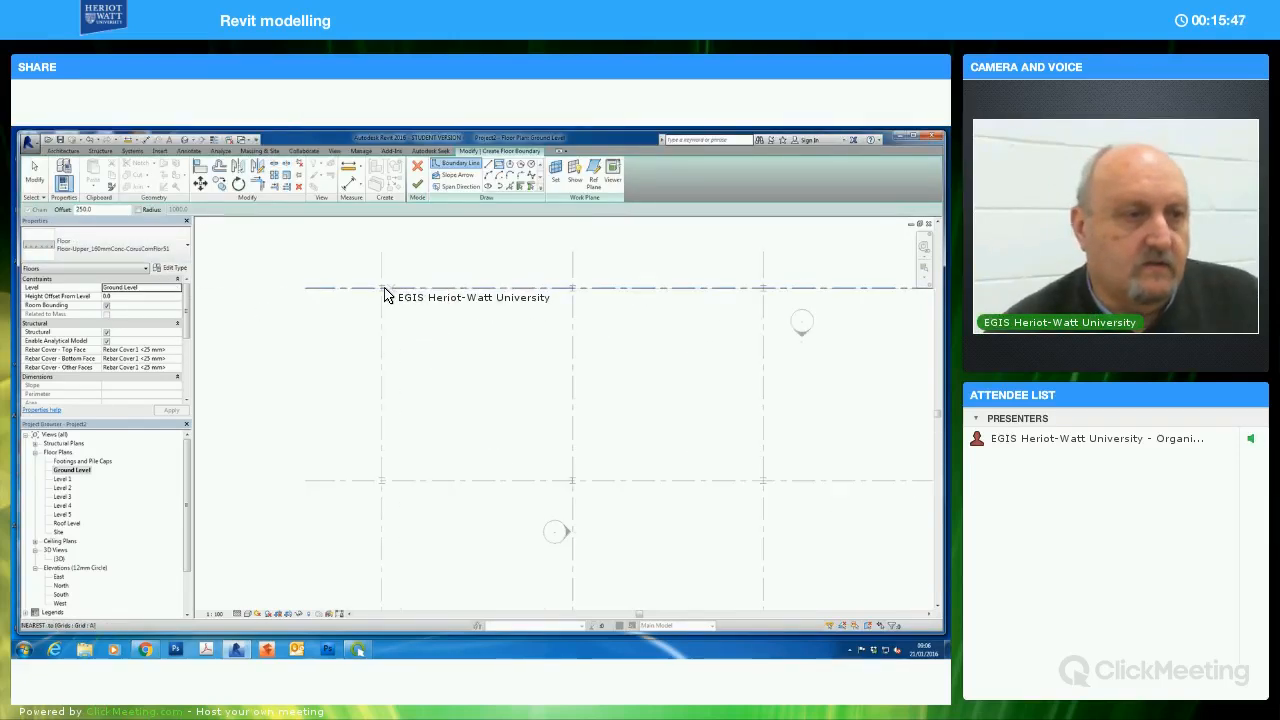
{"action": "scroll", "coordinate": [394, 302], "scroll_direction": "up", "scroll_amount": 2}
{"action": "scroll", "coordinate": [394, 302], "scroll_direction": "up", "scroll_amount": 1}
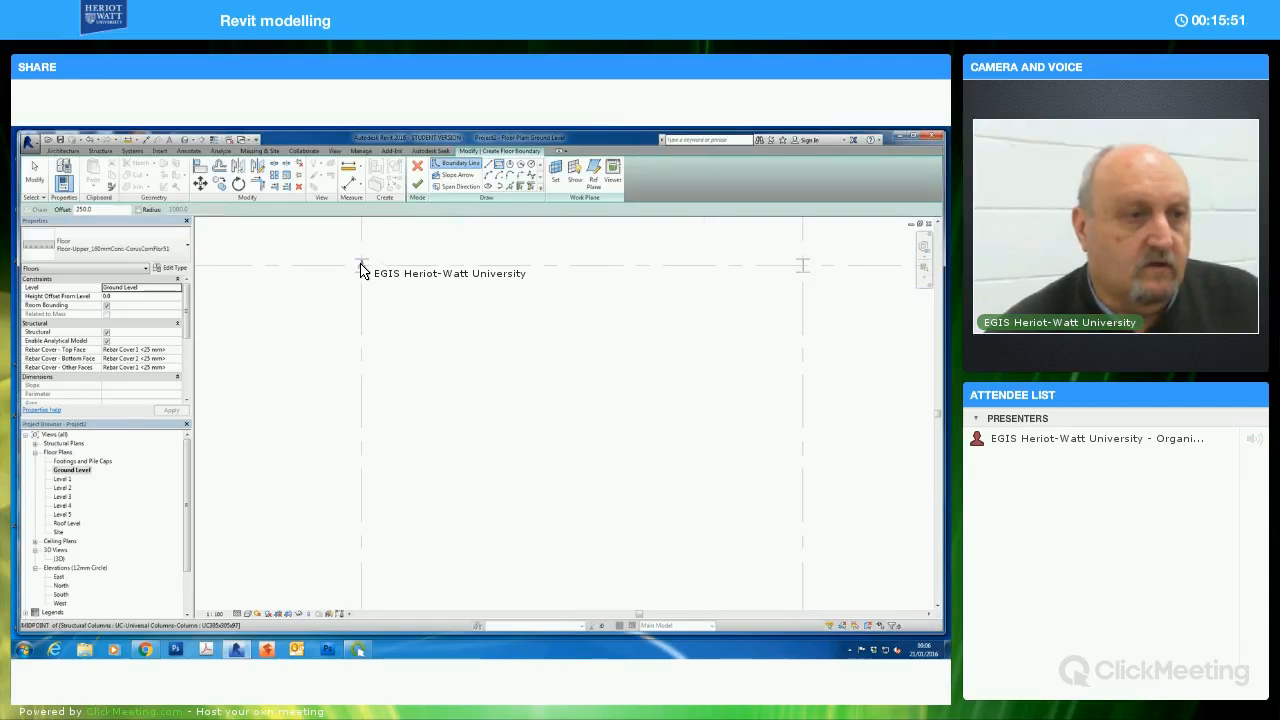
{"action": "left_click", "coordinate": [362, 268]}
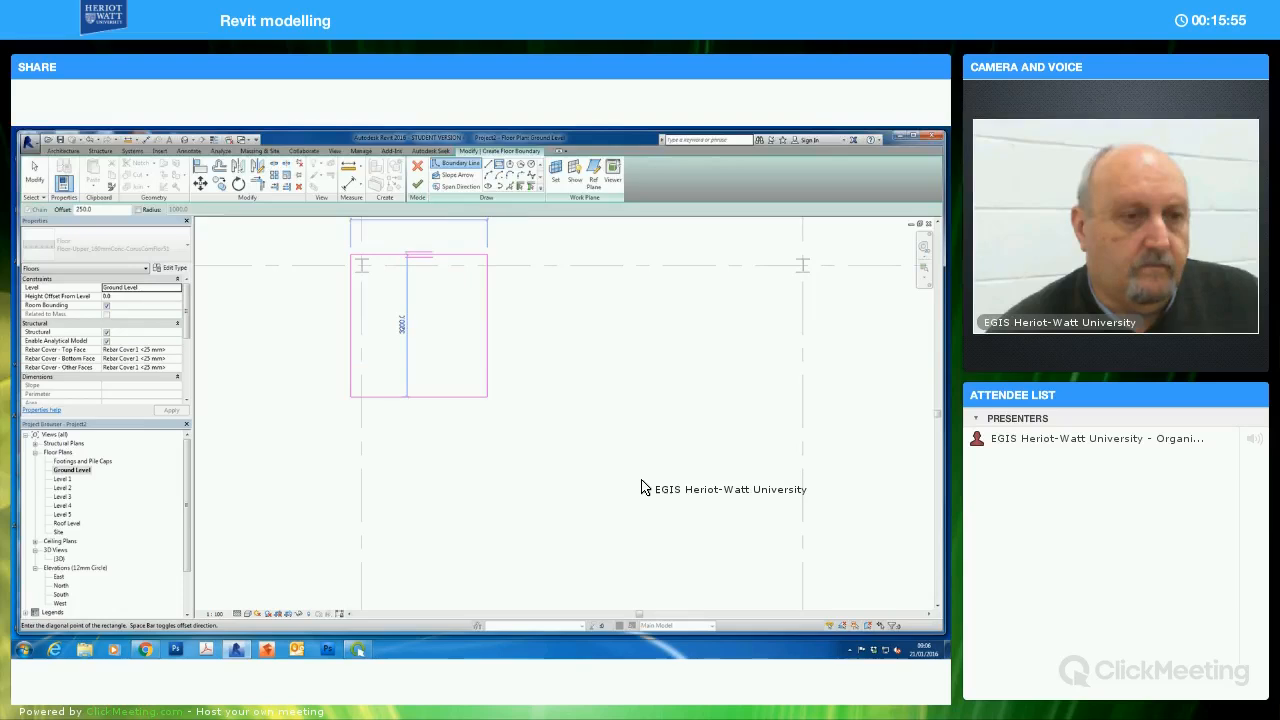
{"action": "scroll", "coordinate": [680, 486], "scroll_direction": "down", "scroll_amount": 3}
{"action": "scroll", "coordinate": [694, 486], "scroll_direction": "up", "scroll_amount": 3}
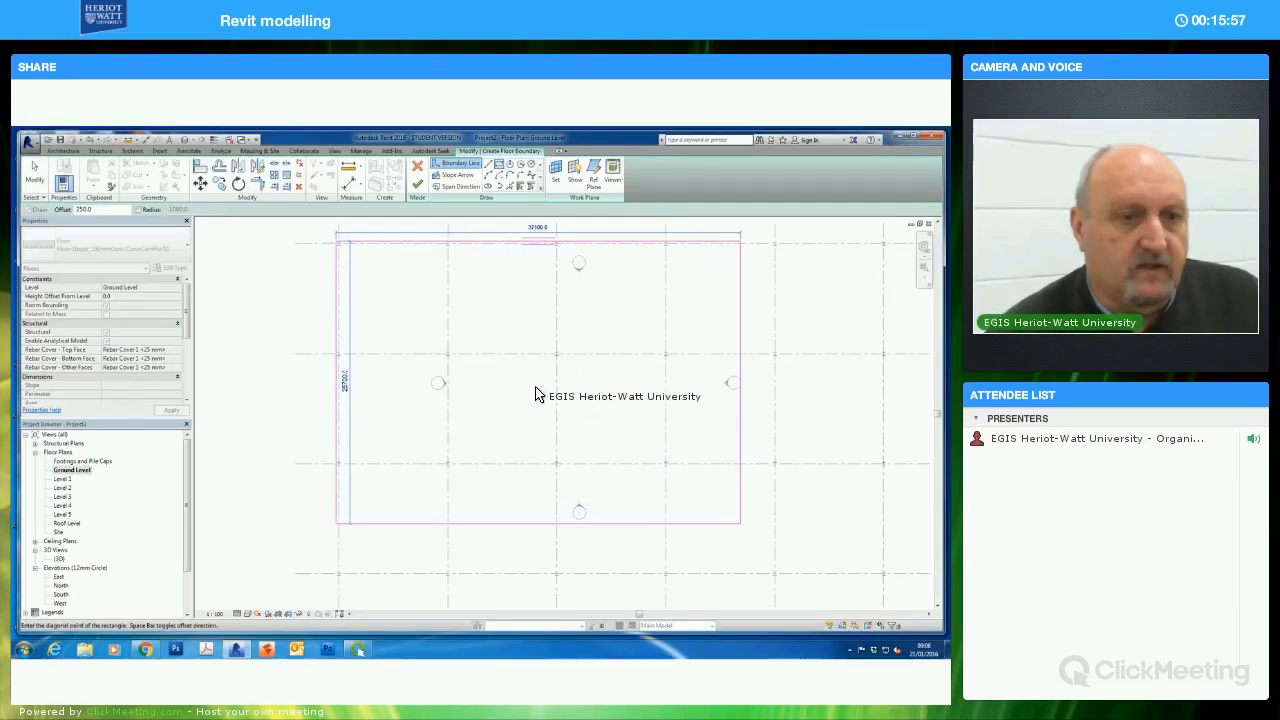
{"action": "scroll", "coordinate": [666, 451], "scroll_direction": "down", "scroll_amount": 3}
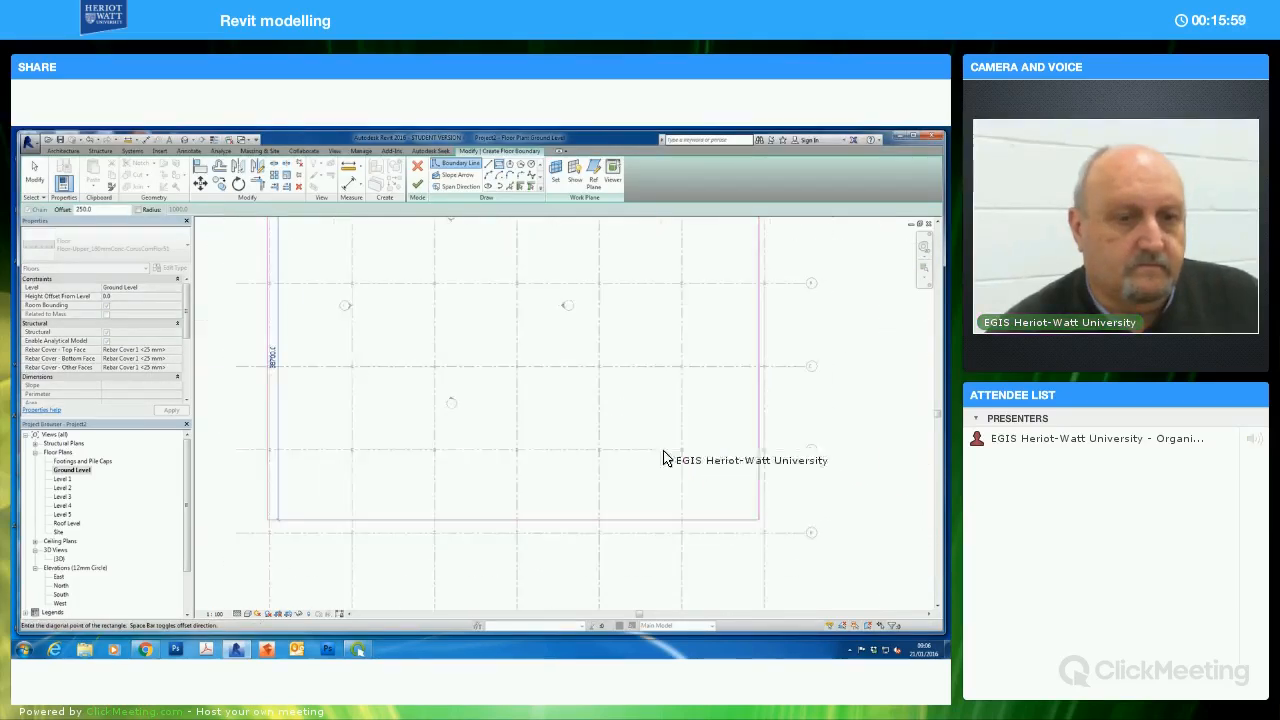
{"action": "scroll", "coordinate": [649, 480], "scroll_direction": "up", "scroll_amount": 3}
{"action": "scroll", "coordinate": [527, 433], "scroll_direction": "up", "scroll_amount": 3}
{"action": "left_click", "coordinate": [566, 457]}
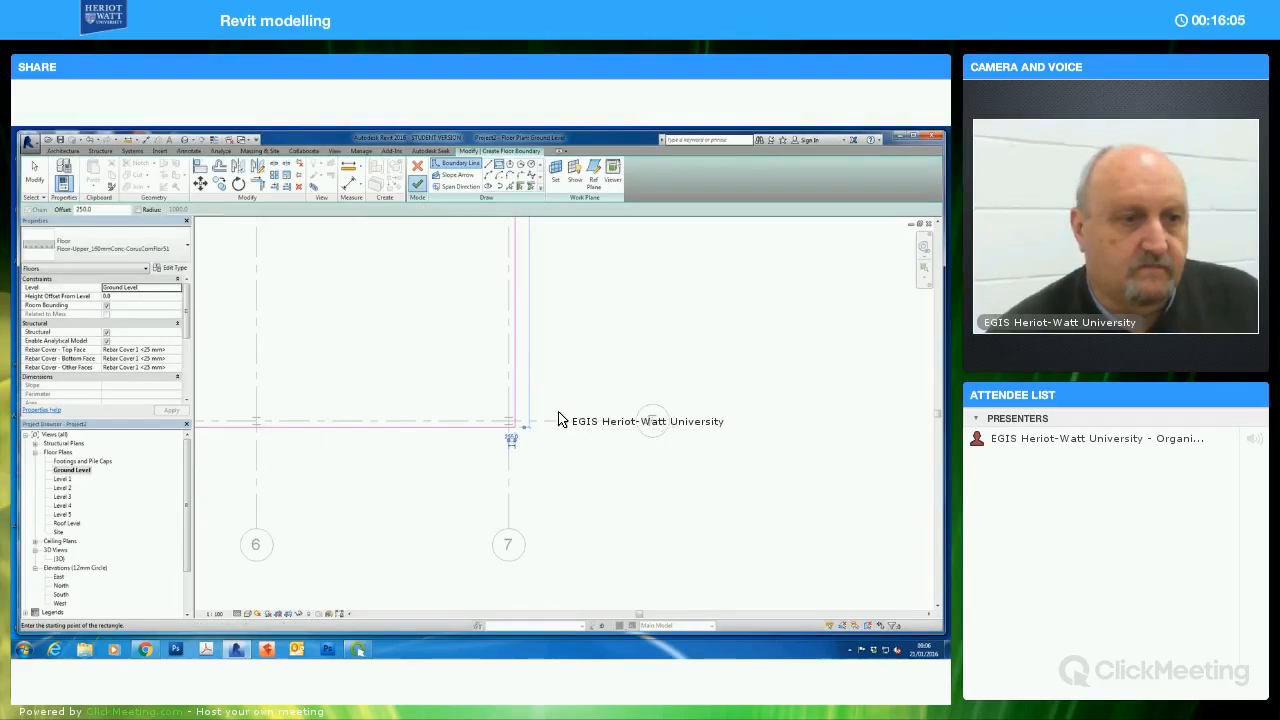
Finish the Ground Level floor sketch, fit the plan to the view, and inspect the slab in the 3D view
{"action": "scroll", "coordinate": [419, 460], "scroll_direction": "down", "scroll_amount": 5}
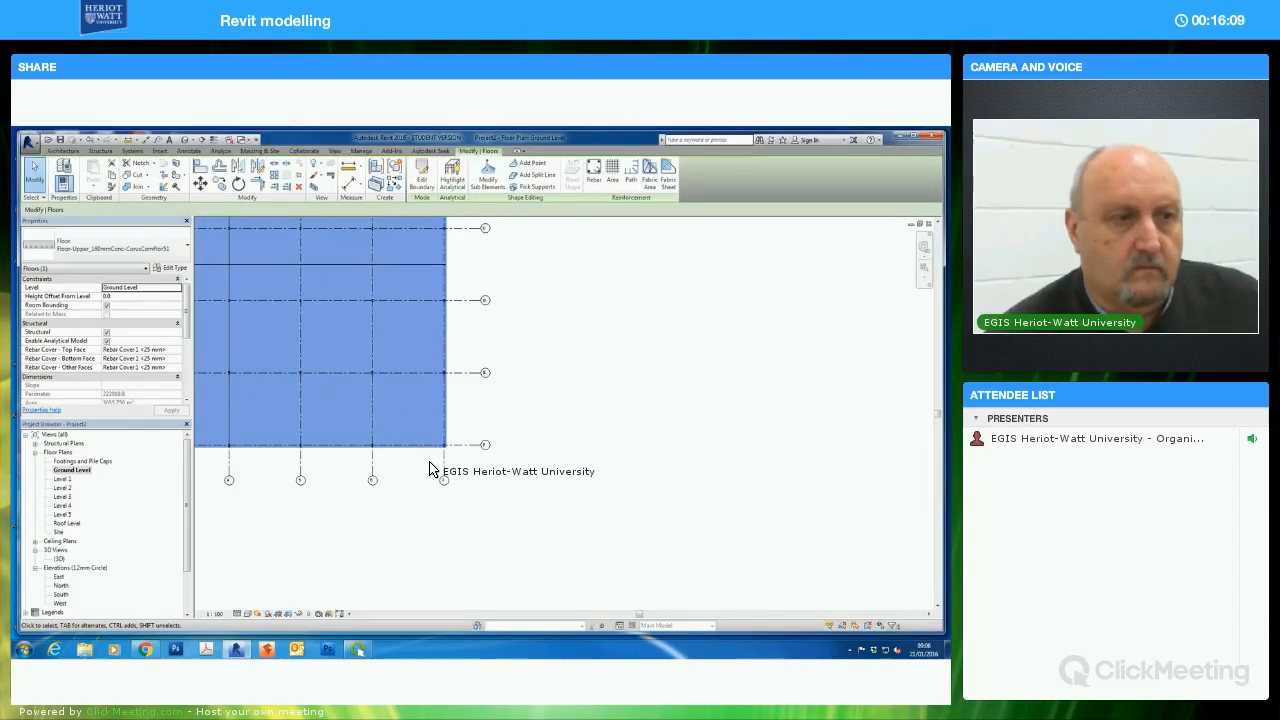
{"action": "key", "text": "z"}
{"action": "key", "text": "f"}
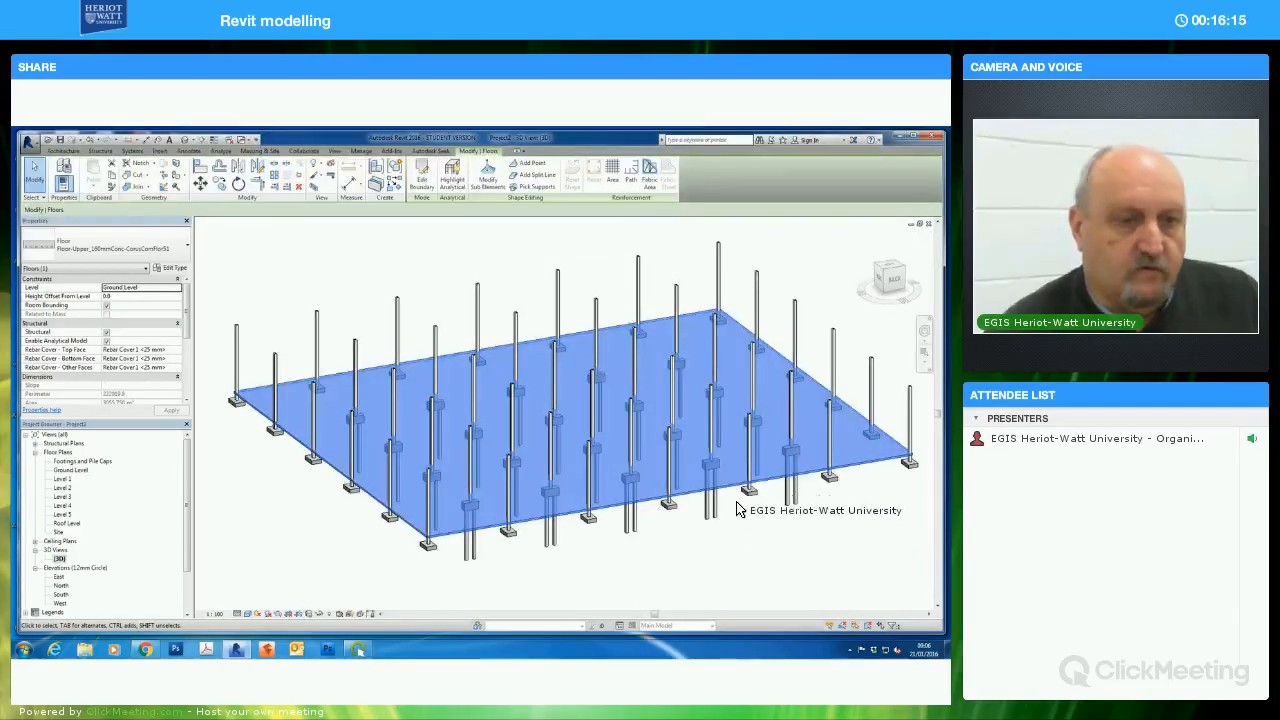
{"action": "middle_click_drag", "start_coordinate": [708, 457], "coordinate": [741, 514], "text": "shift"}
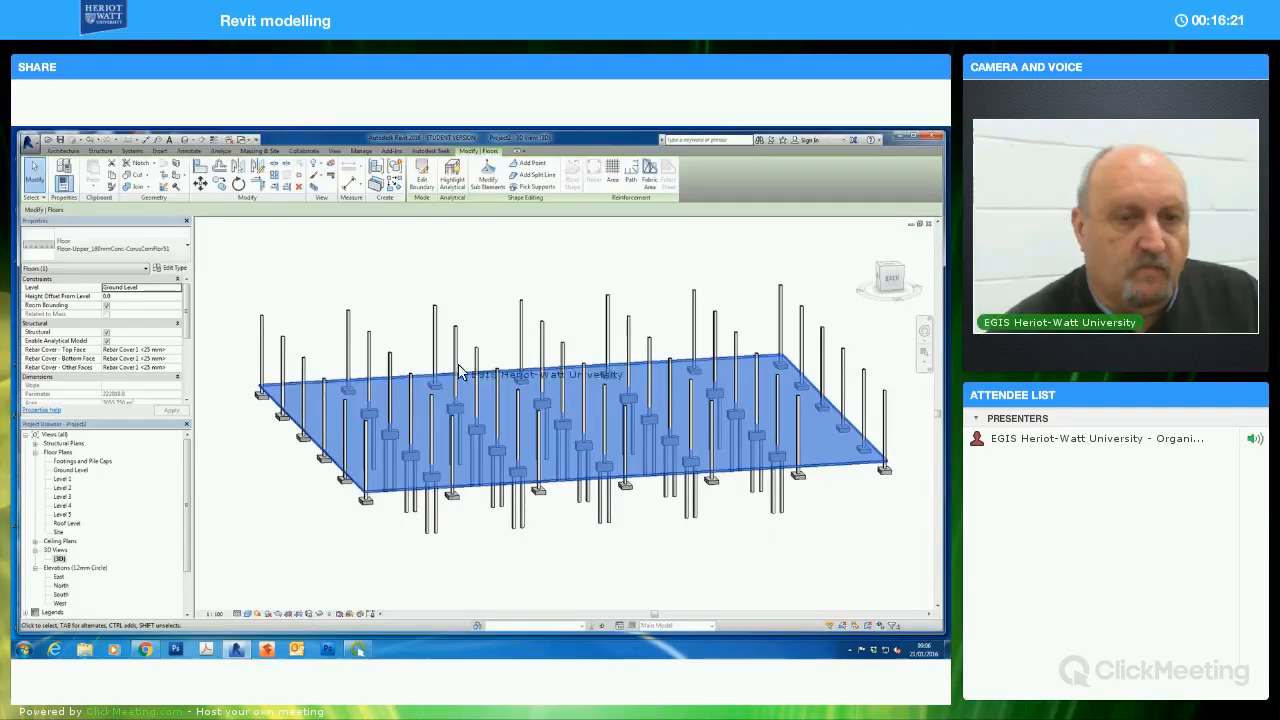
Paste a copy of the ground floor slab aligned to Level 1 and inspect it in 3D
{"action": "left_click", "coordinate": [94, 189]}
{"action": "left_click", "coordinate": [103, 224]}
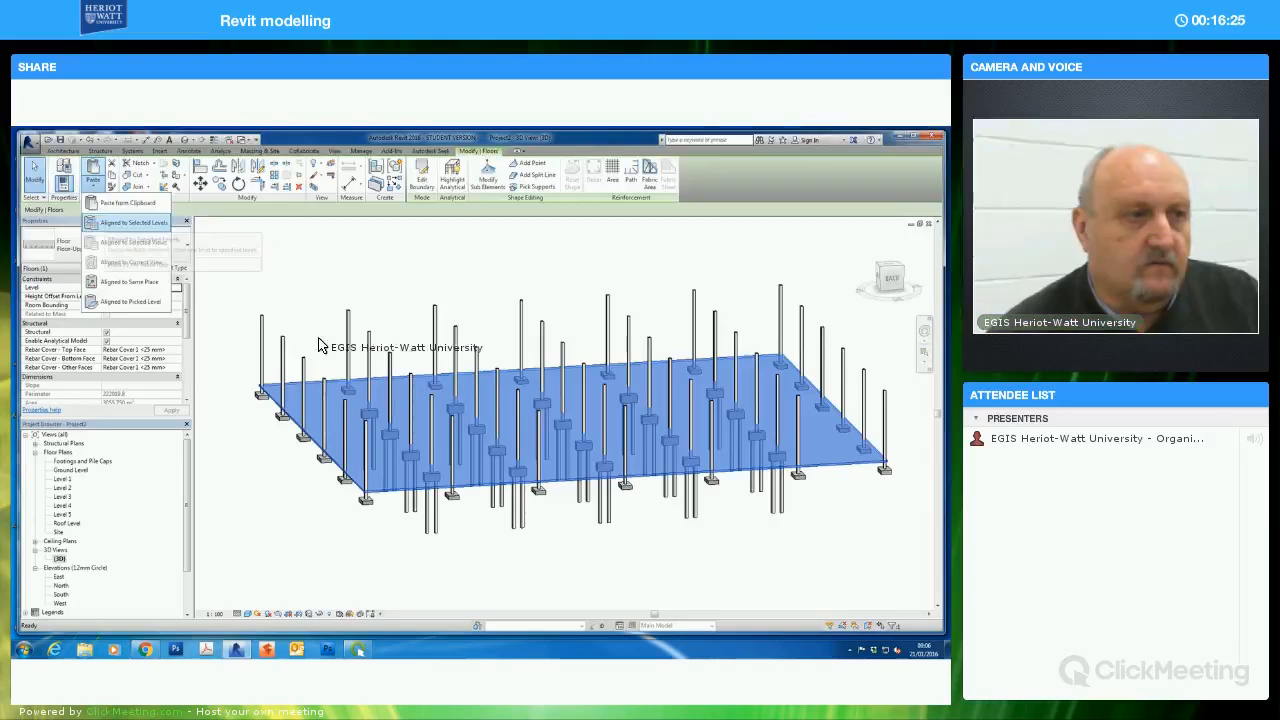
{"action": "left_click", "coordinate": [428, 334]}
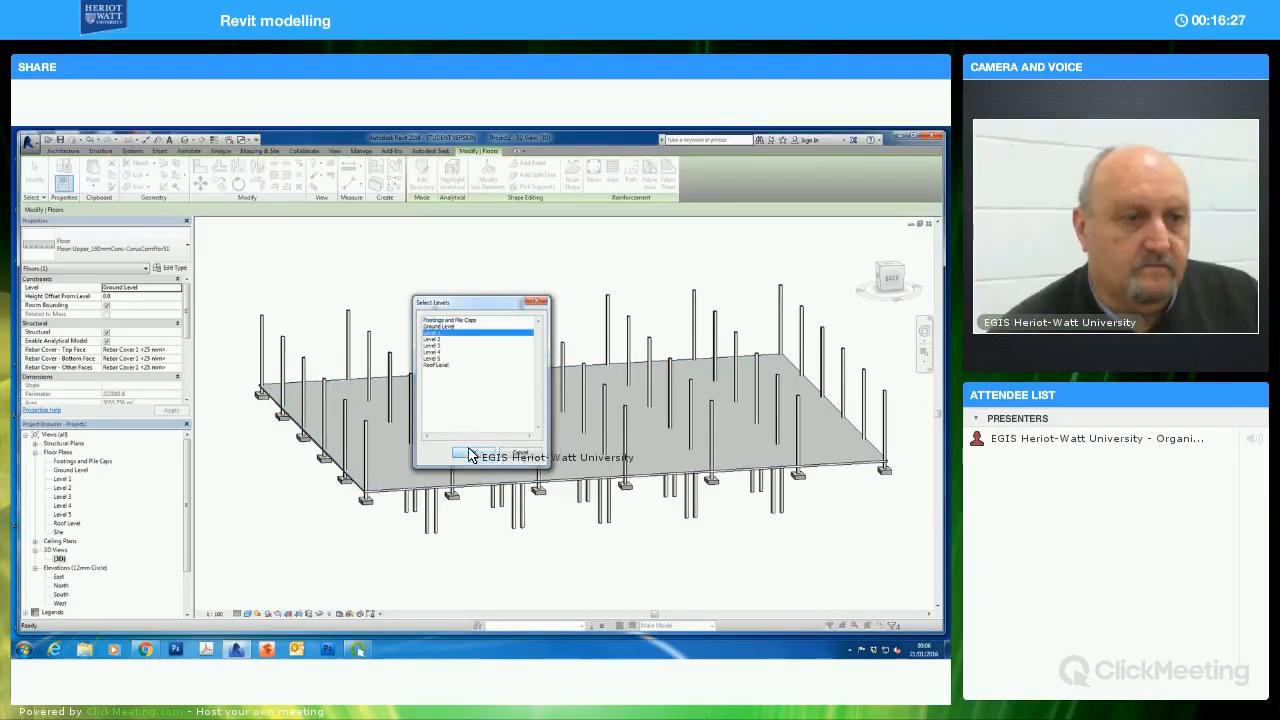
{"action": "key", "text": "Return"}
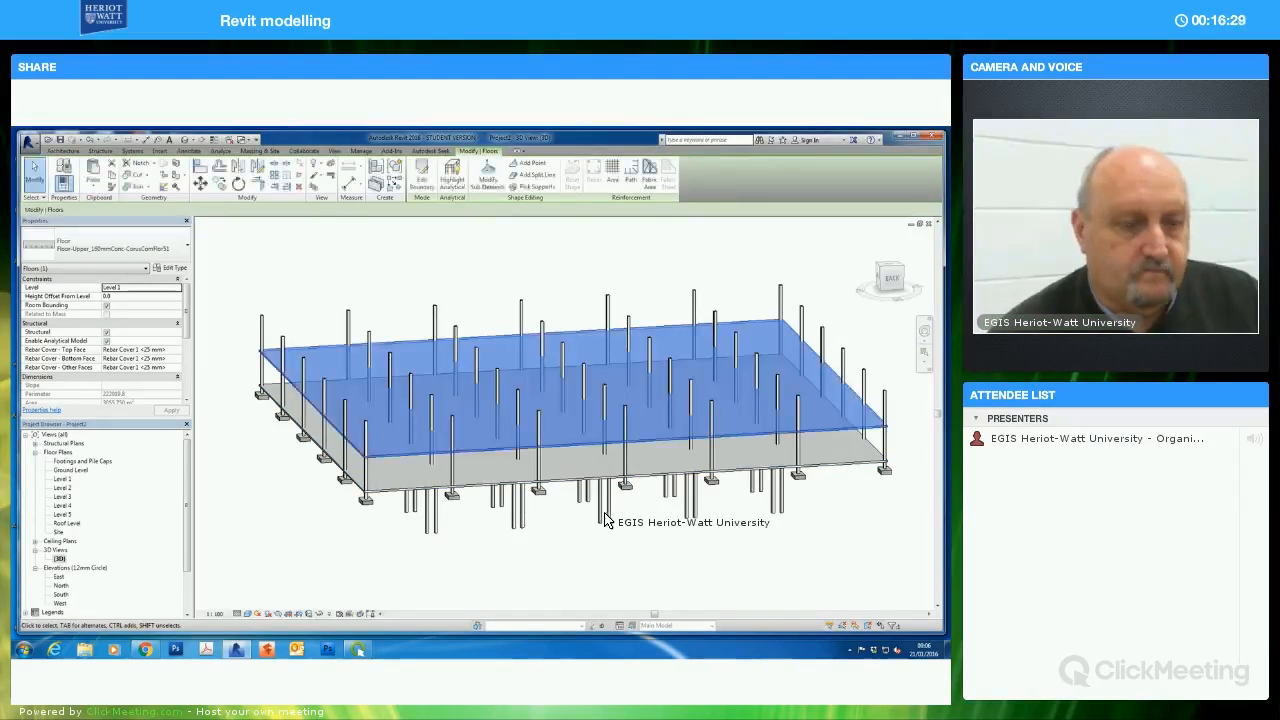
{"action": "middle_click_drag", "start_coordinate": [629, 466], "coordinate": [858, 430], "text": "shift"}
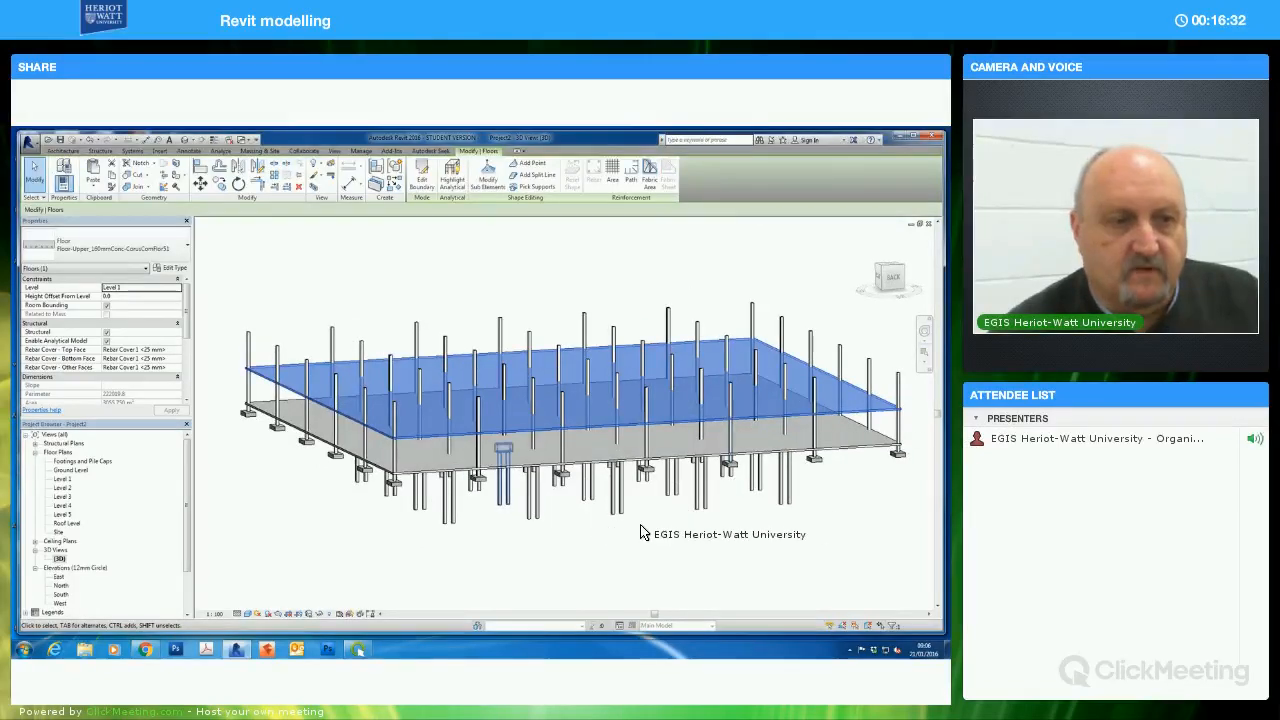
{"action": "middle_click_drag", "start_coordinate": [664, 484], "coordinate": [738, 503], "text": "shift"}
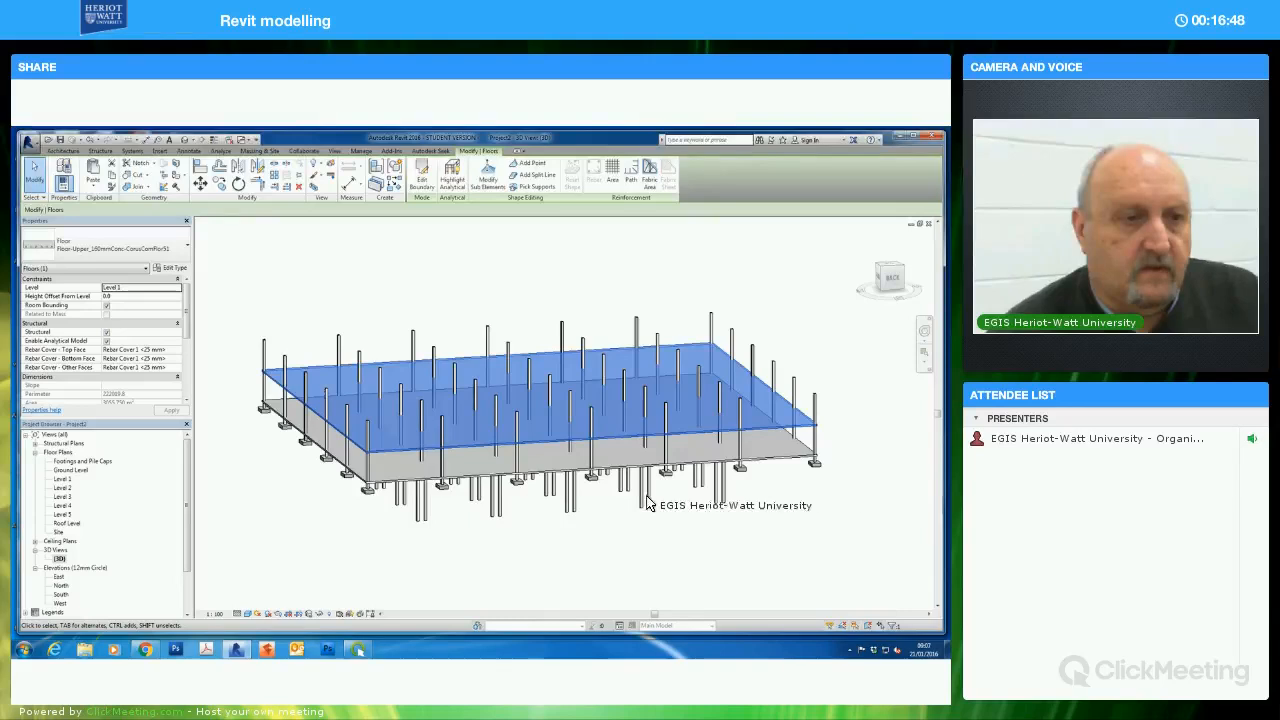
Paste another copy of the floor slab aligned to Level 2
{"action": "left_click", "coordinate": [95, 188]}
{"action": "left_click", "coordinate": [110, 224]}
{"action": "left_click", "coordinate": [431, 340]}
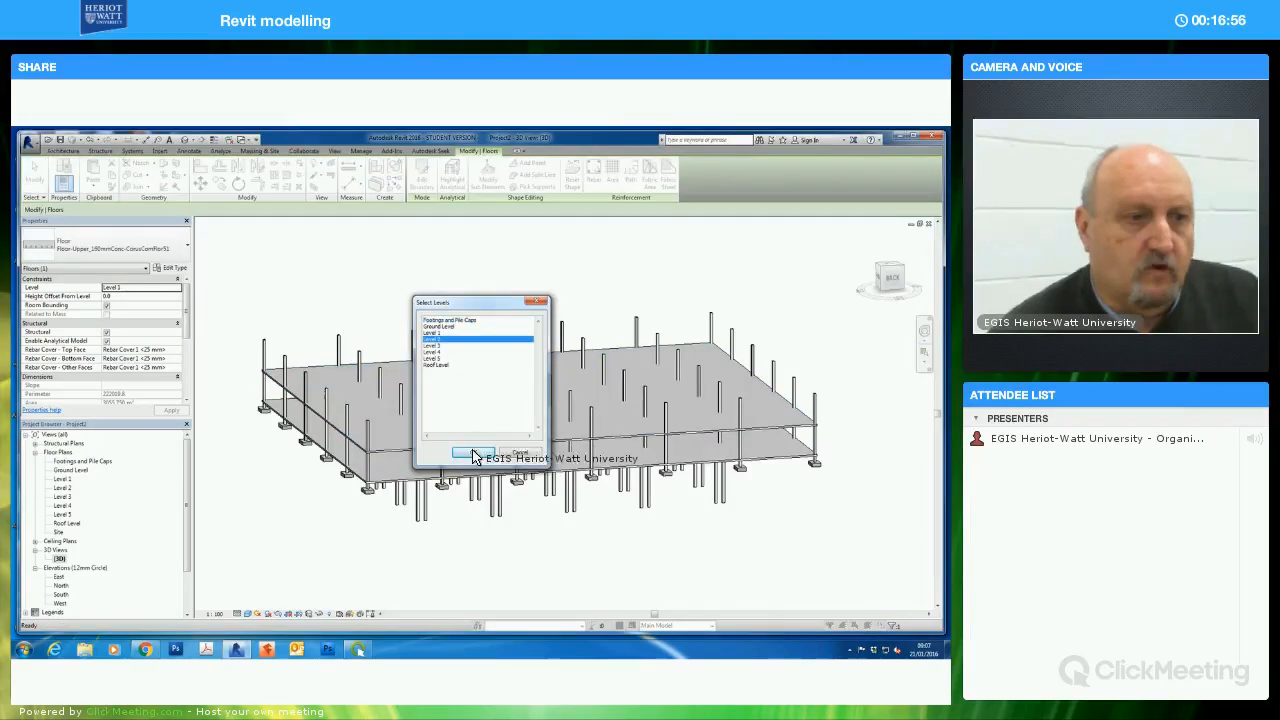
{"action": "key", "text": "Return"}
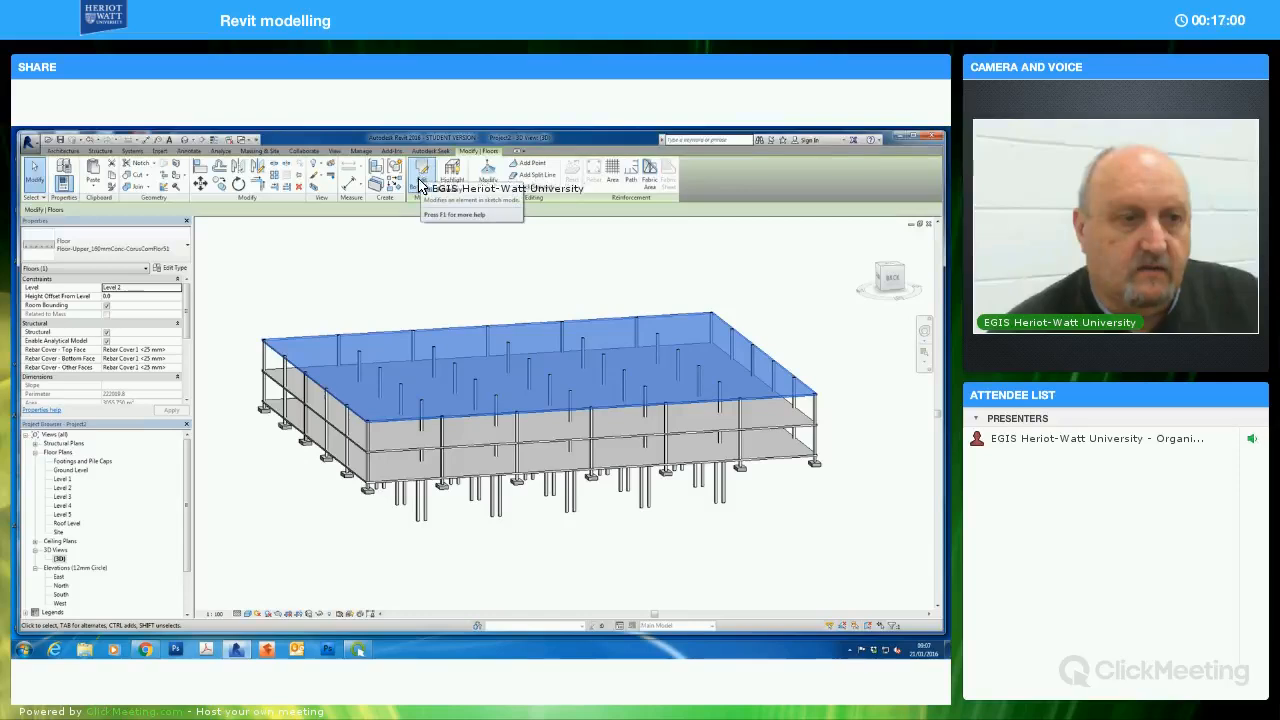
Edit the Level 2 slab's boundary in the Level 2 plan, drawing a short line down grid 6 from grid A with a 250 mm offset
{"action": "double_click", "coordinate": [63, 487]}
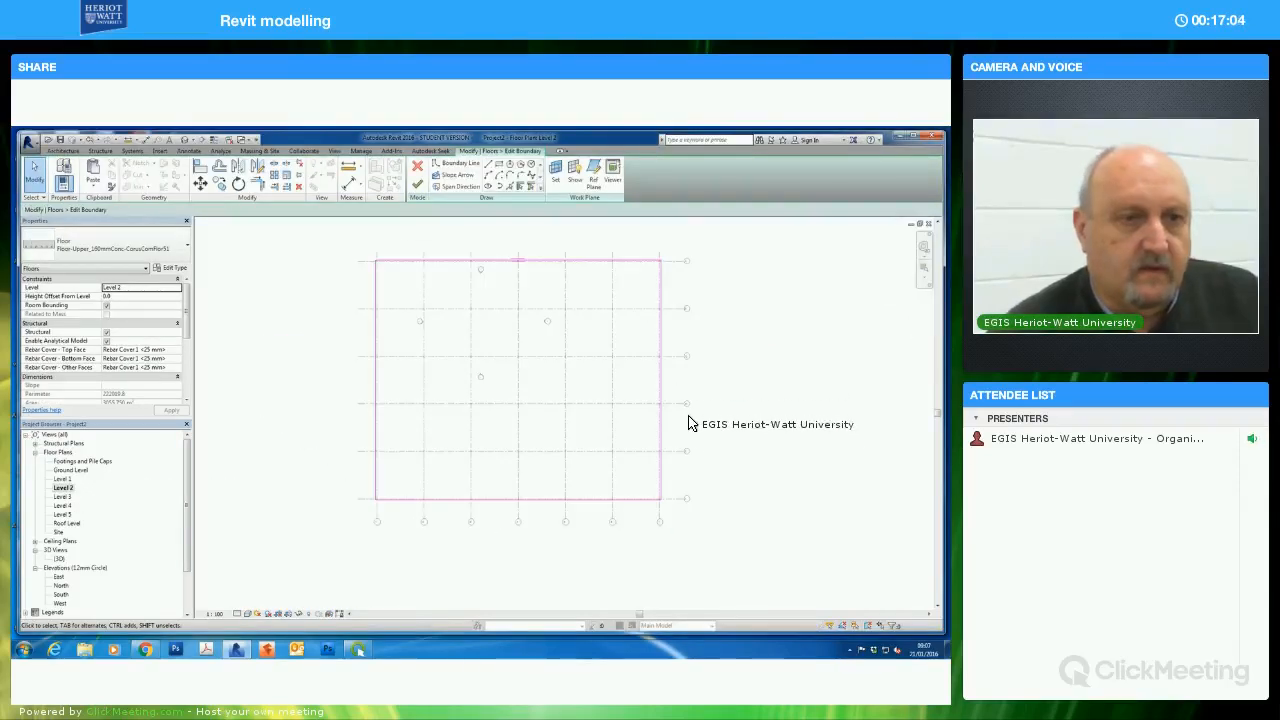
{"action": "scroll", "coordinate": [711, 449], "scroll_direction": "up", "scroll_amount": 5}
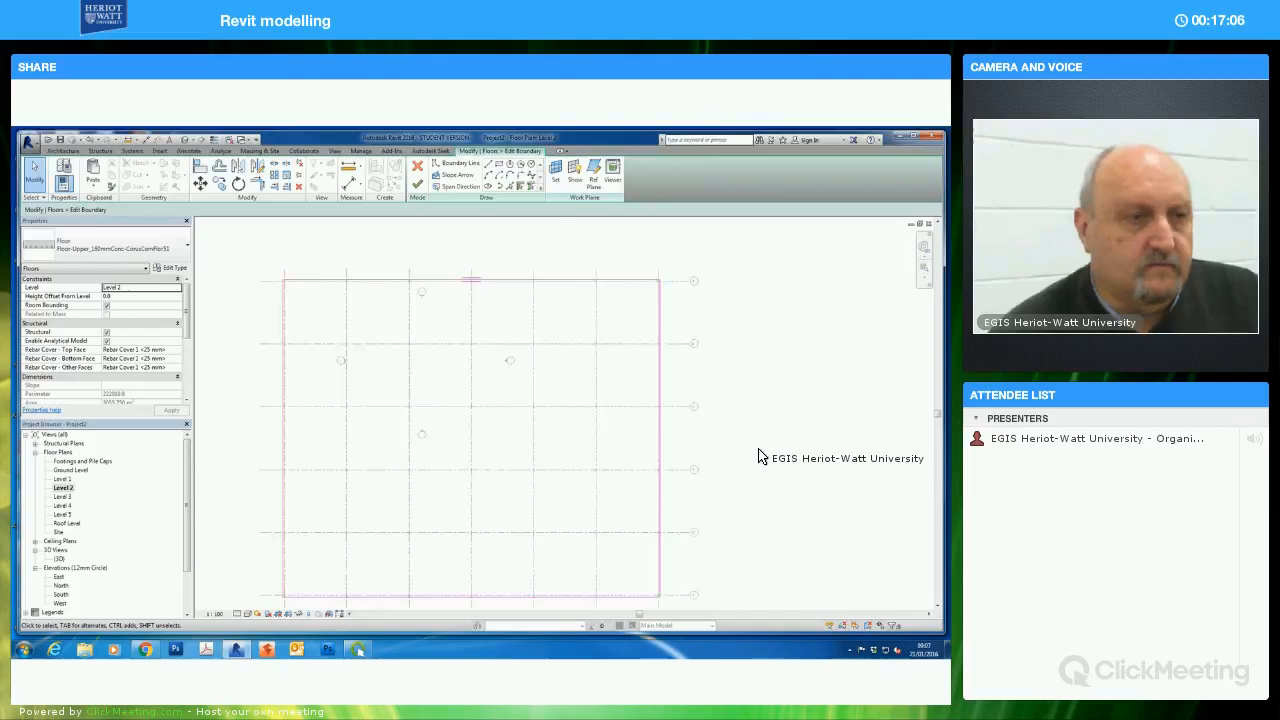
{"action": "middle_click_drag", "start_coordinate": [761, 457], "coordinate": [800, 461]}
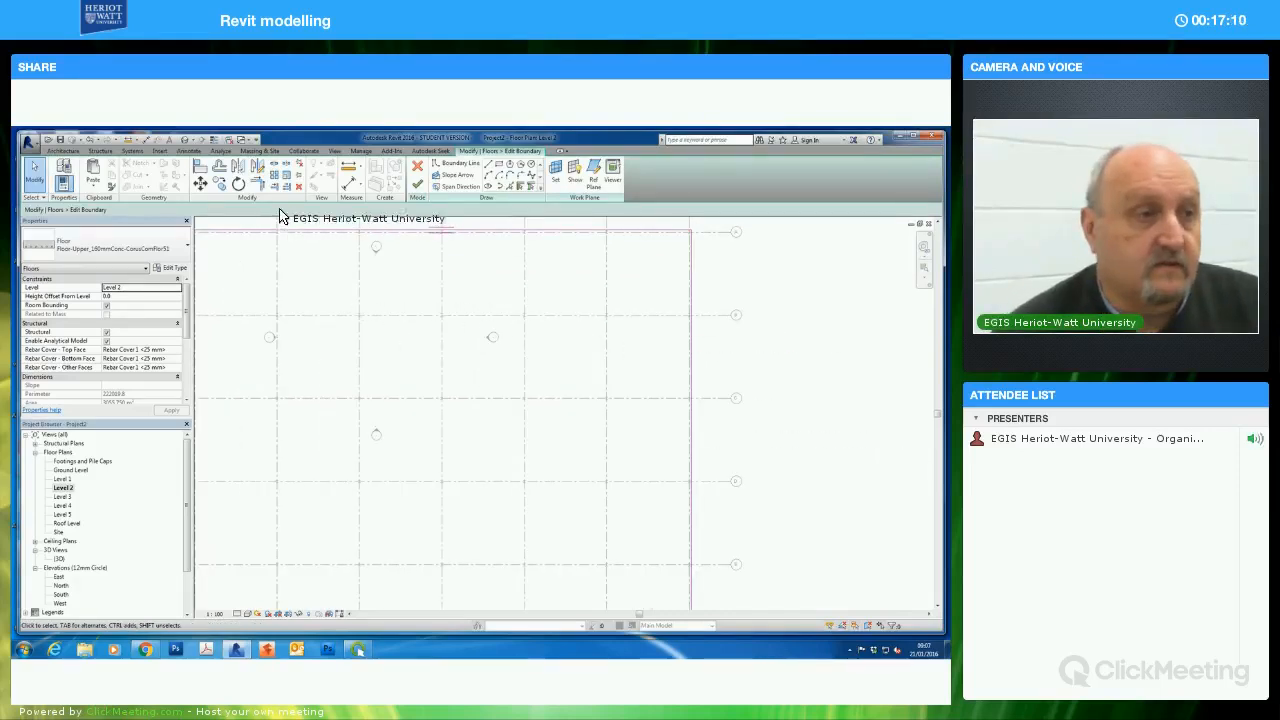
{"action": "left_click", "coordinate": [487, 165]}
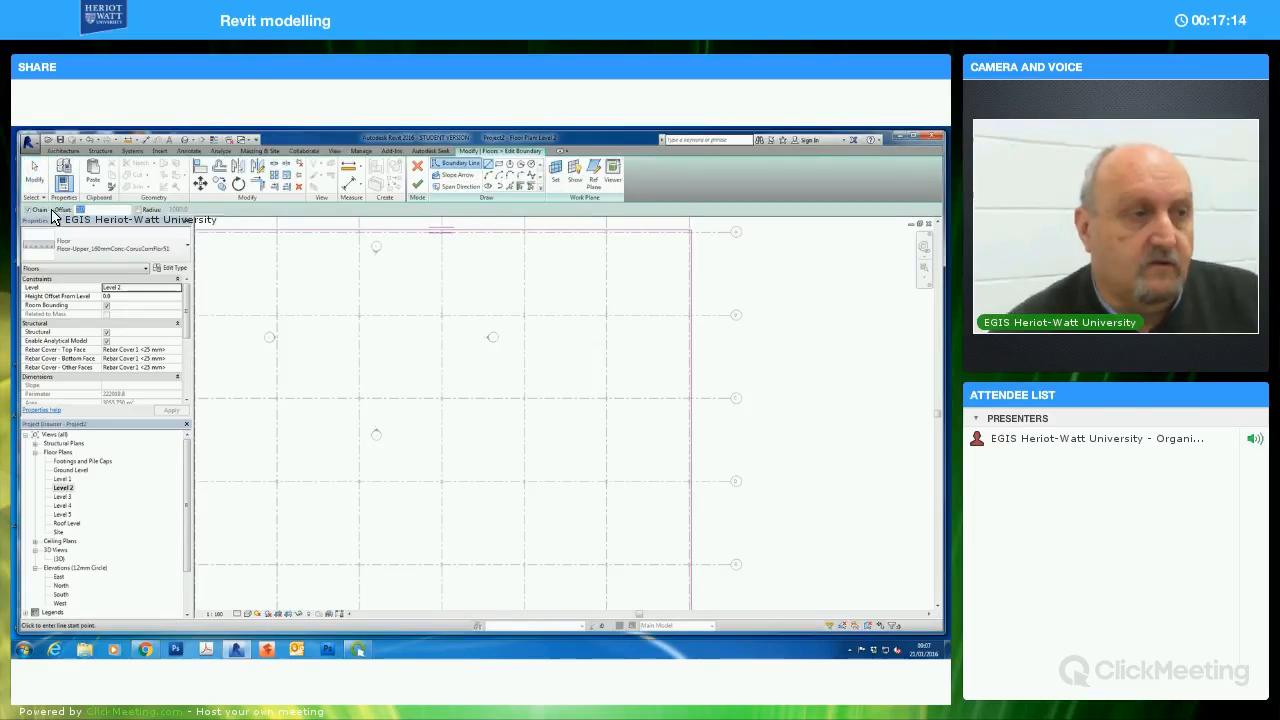
{"action": "type", "text": "250"}
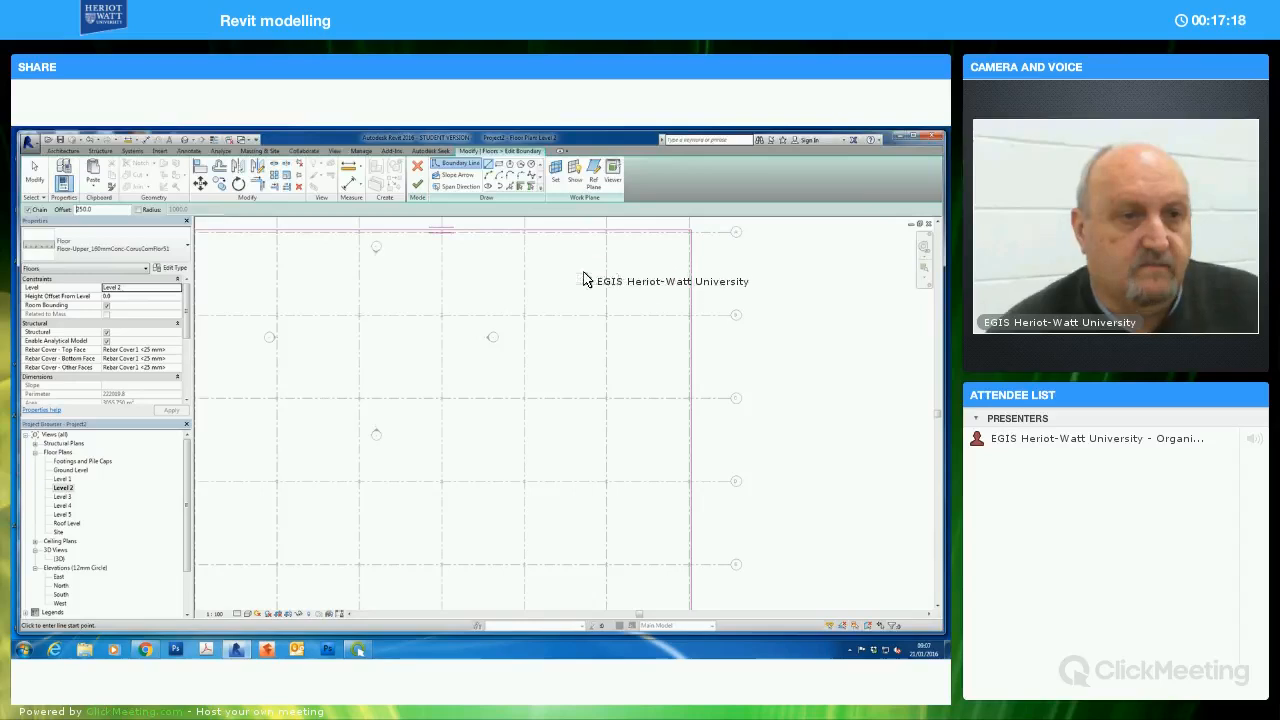
{"action": "scroll", "coordinate": [551, 313], "scroll_direction": "up", "scroll_amount": 3}
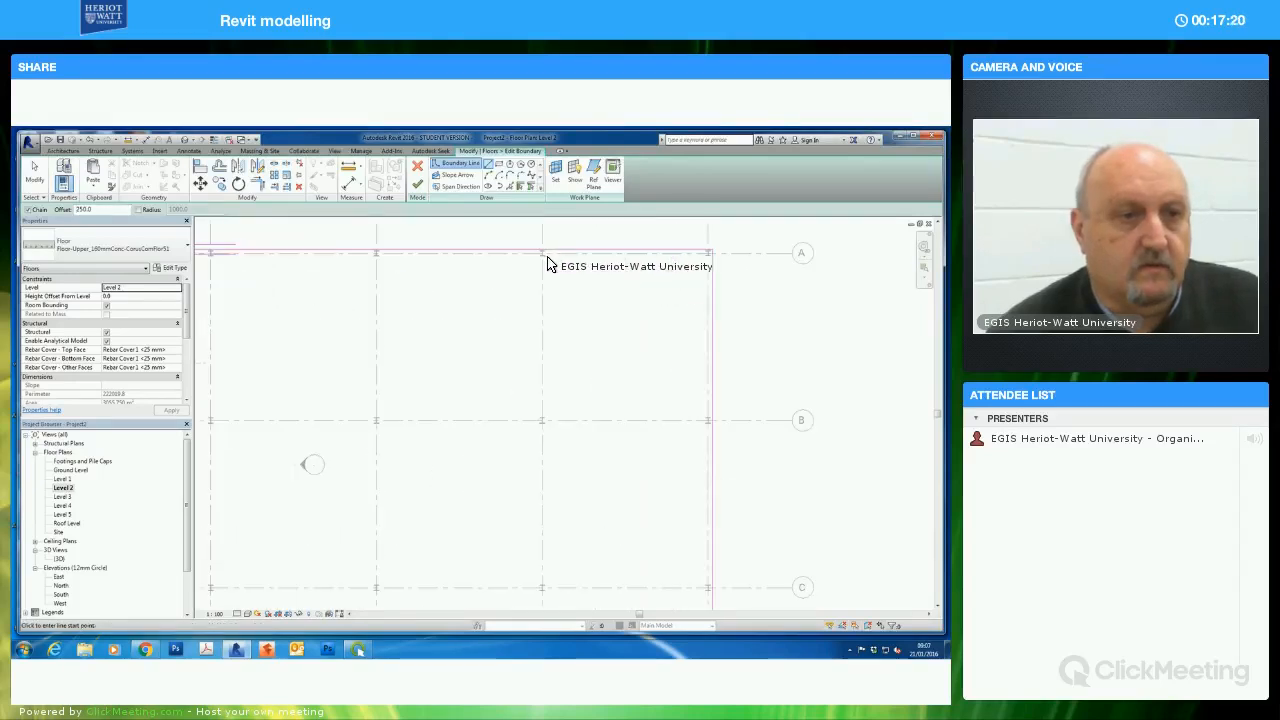
{"action": "left_click", "coordinate": [543, 258]}
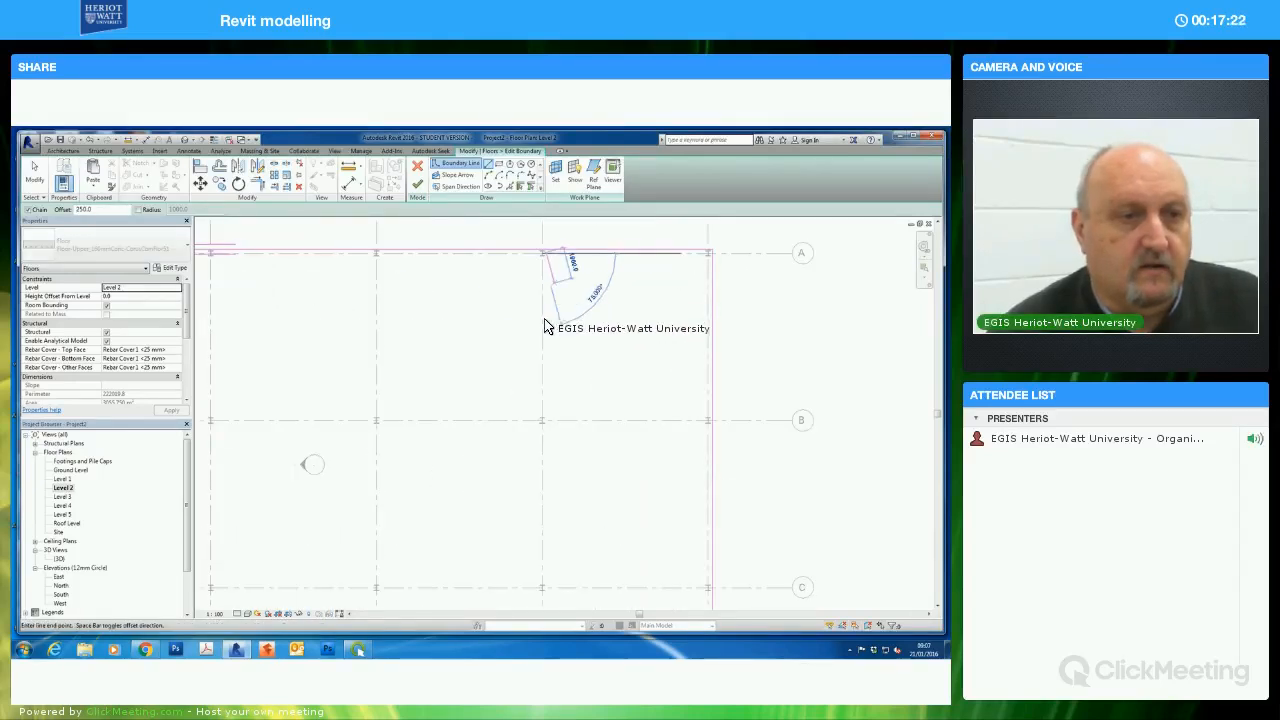
{"action": "left_click", "coordinate": [545, 340]}
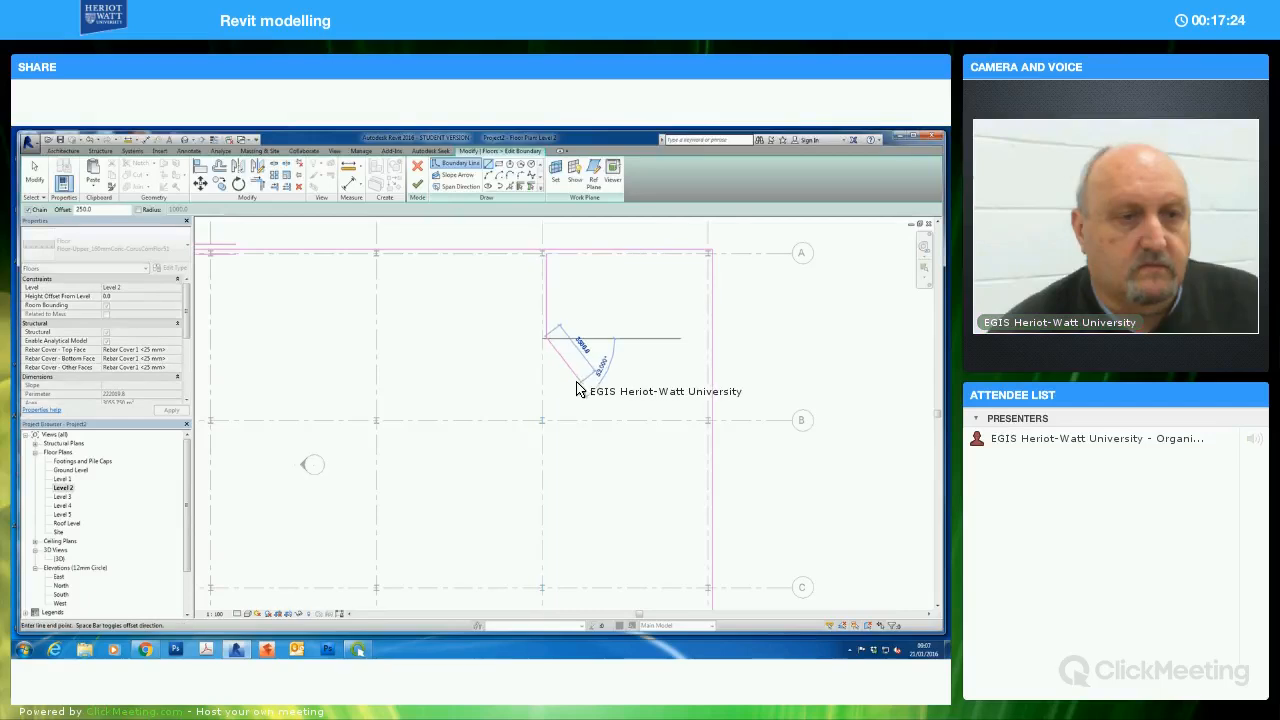
{"action": "key", "text": "Escape"}
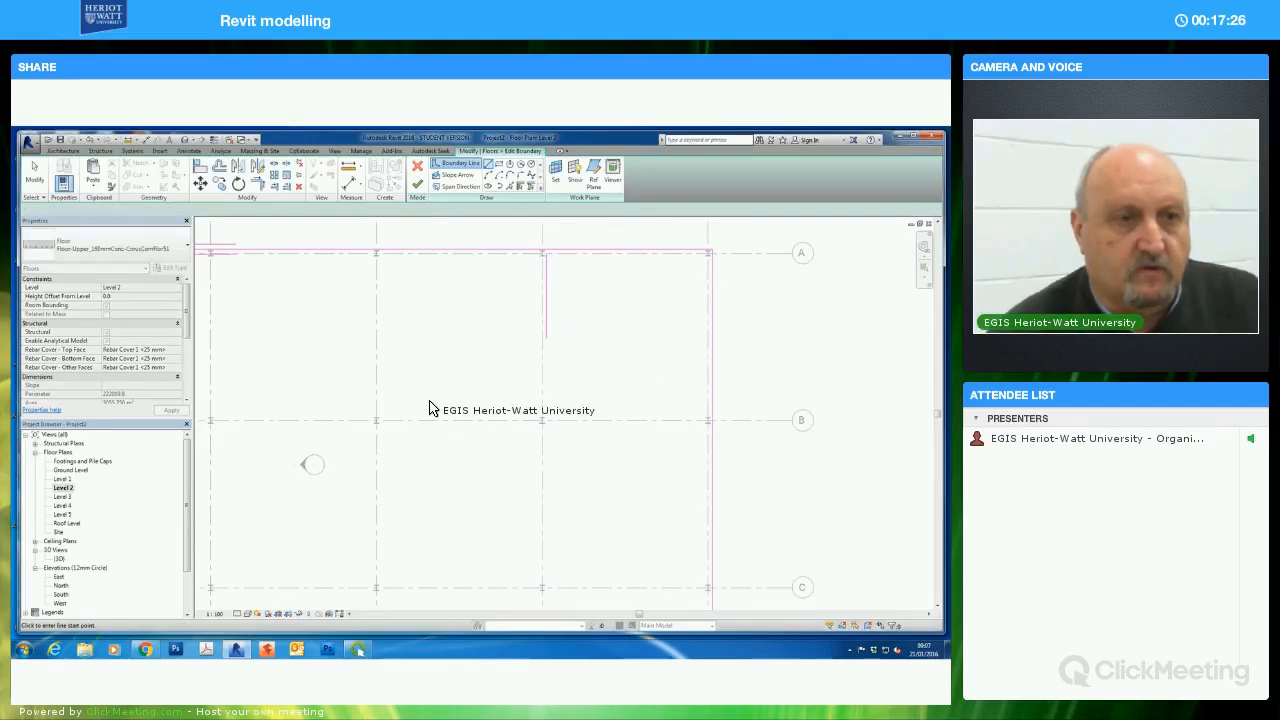
Draw a second short boundary line with the 250 mm offset along grid 2, at the column on the slab's lower edge
{"action": "scroll", "coordinate": [370, 437], "scroll_direction": "down", "scroll_amount": 3}
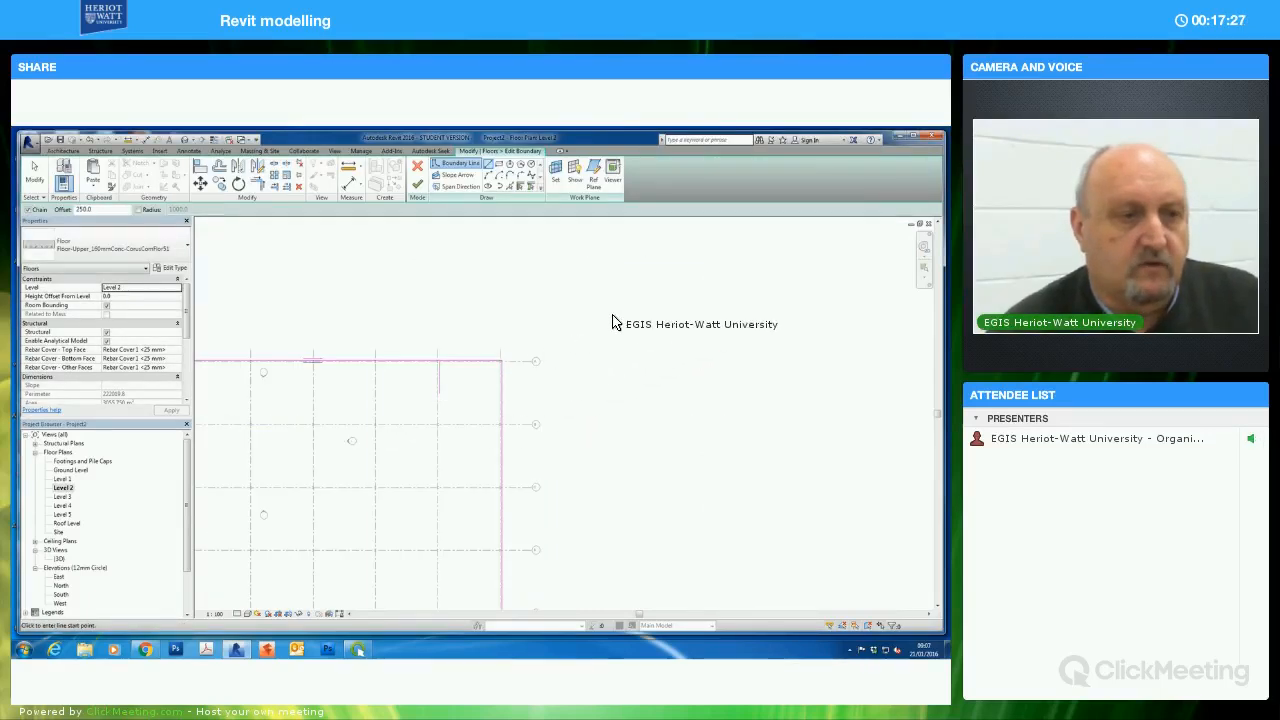
{"action": "mouse_move", "coordinate": [226, 564]}
{"action": "middle_mouse_down"}
{"action": "mouse_move", "coordinate": [473, 441]}
{"action": "mouse_move", "coordinate": [472, 403]}
{"action": "middle_mouse_up"}
{"action": "scroll", "coordinate": [474, 443], "scroll_direction": "up", "scroll_amount": 2}
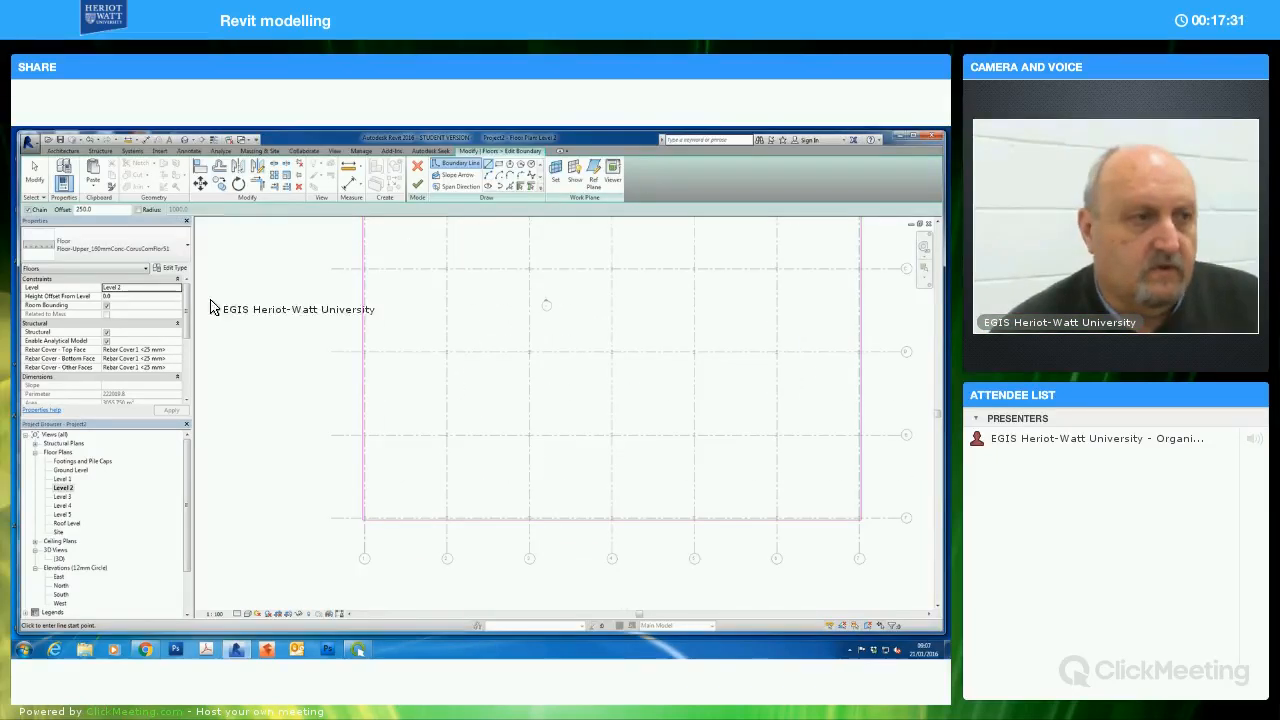
{"action": "left_click", "coordinate": [446, 478]}
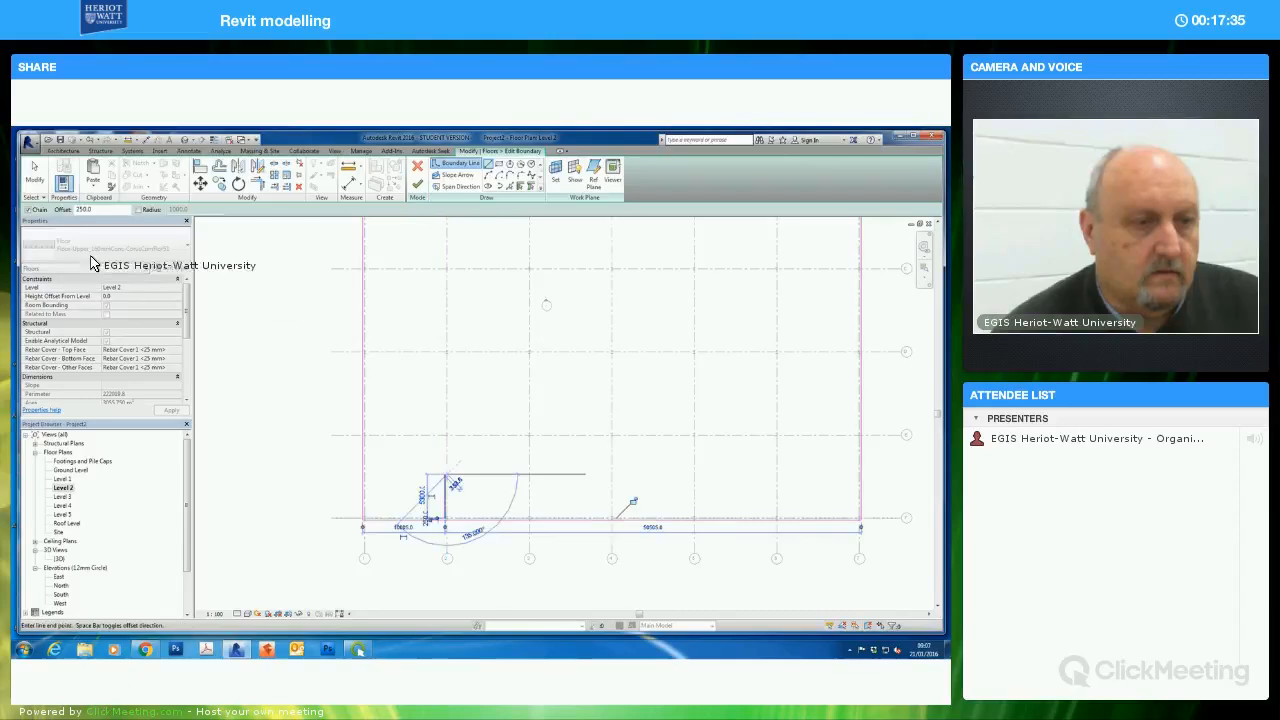
{"action": "key", "text": "Escape"}
{"action": "key", "text": "Escape"}
{"action": "scroll", "coordinate": [418, 495], "scroll_direction": "up", "scroll_amount": 3}
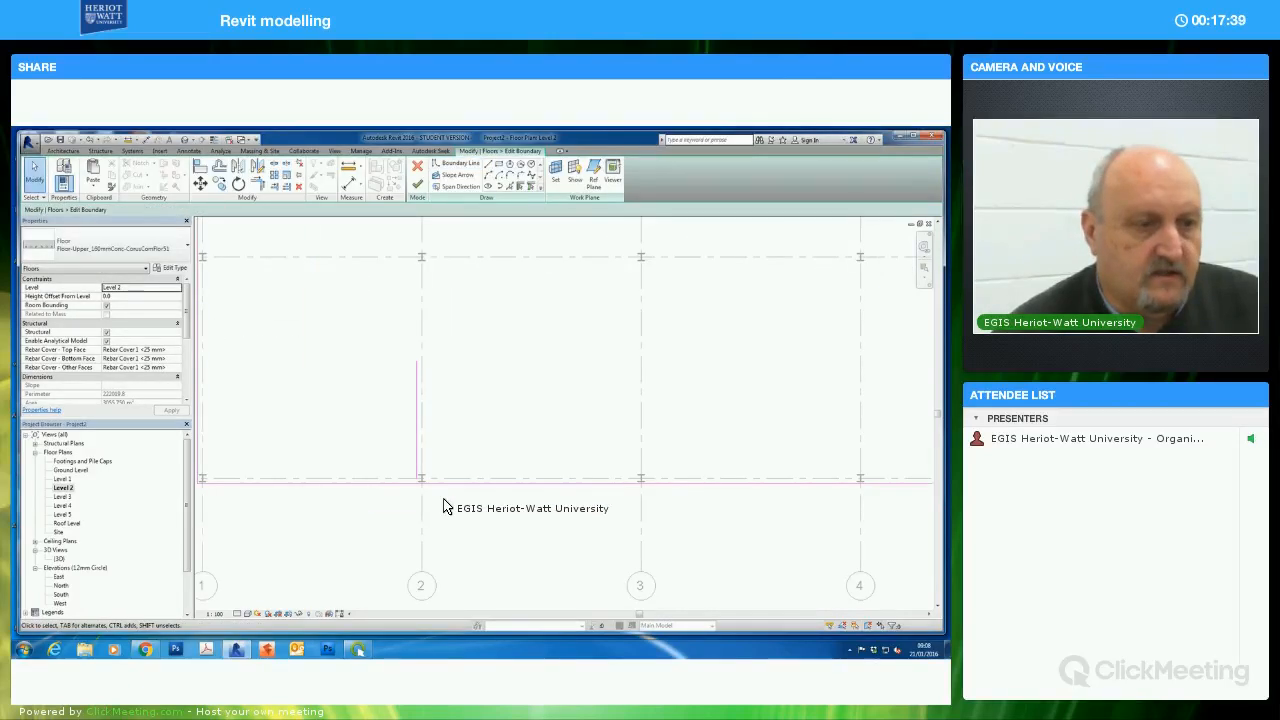
{"action": "scroll", "coordinate": [420, 490], "scroll_direction": "down", "scroll_amount": 1}
{"action": "scroll", "coordinate": [427, 497], "scroll_direction": "down", "scroll_amount": 2}
{"action": "scroll", "coordinate": [480, 531], "scroll_direction": "down", "scroll_amount": 1}
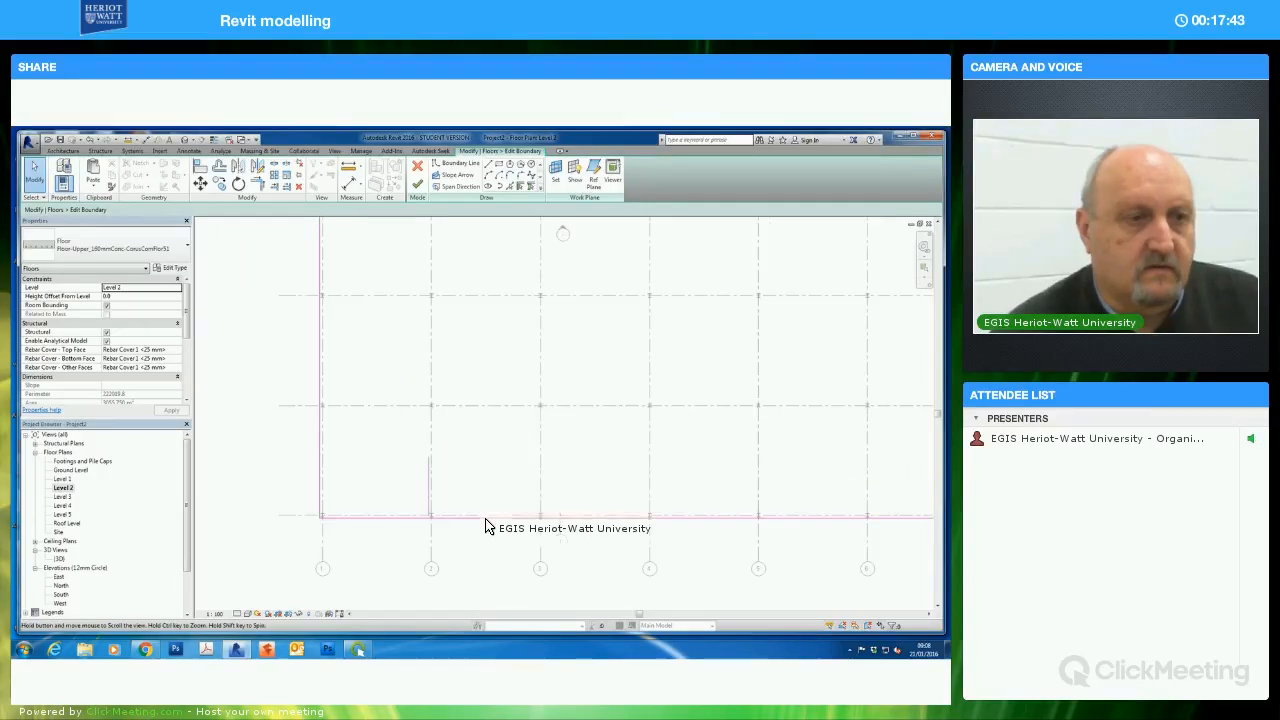
{"action": "scroll", "coordinate": [500, 485], "scroll_direction": "down", "scroll_amount": 1}
{"action": "scroll", "coordinate": [334, 323], "scroll_direction": "down", "scroll_amount": 1}
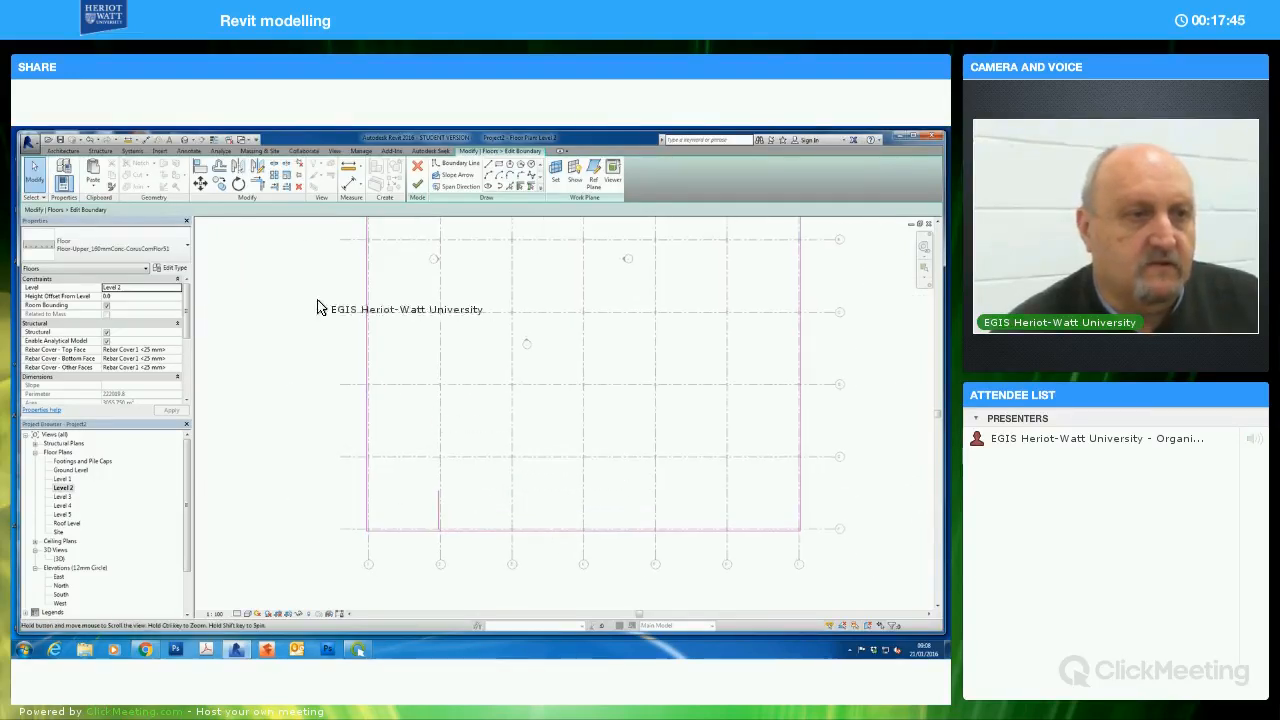
Trim the slab's upper boundary edge to a corner with the short line at grid 6
{"action": "left_click", "coordinate": [259, 190]}
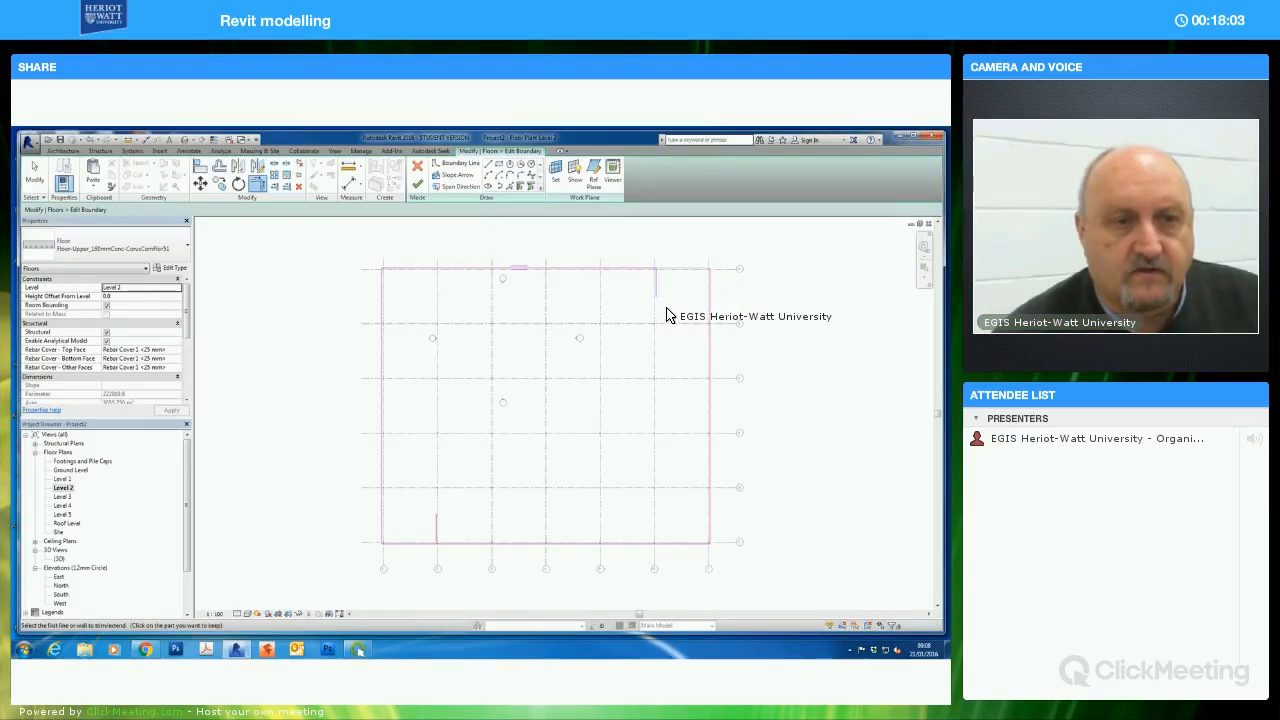
{"action": "middle_click_drag", "start_coordinate": [663, 311], "coordinate": [625, 363]}
{"action": "scroll", "coordinate": [634, 344], "scroll_direction": "up", "scroll_amount": 2}
{"action": "scroll", "coordinate": [635, 343], "scroll_direction": "up", "scroll_amount": 3}
{"action": "scroll", "coordinate": [628, 368], "scroll_direction": "down", "scroll_amount": 2}
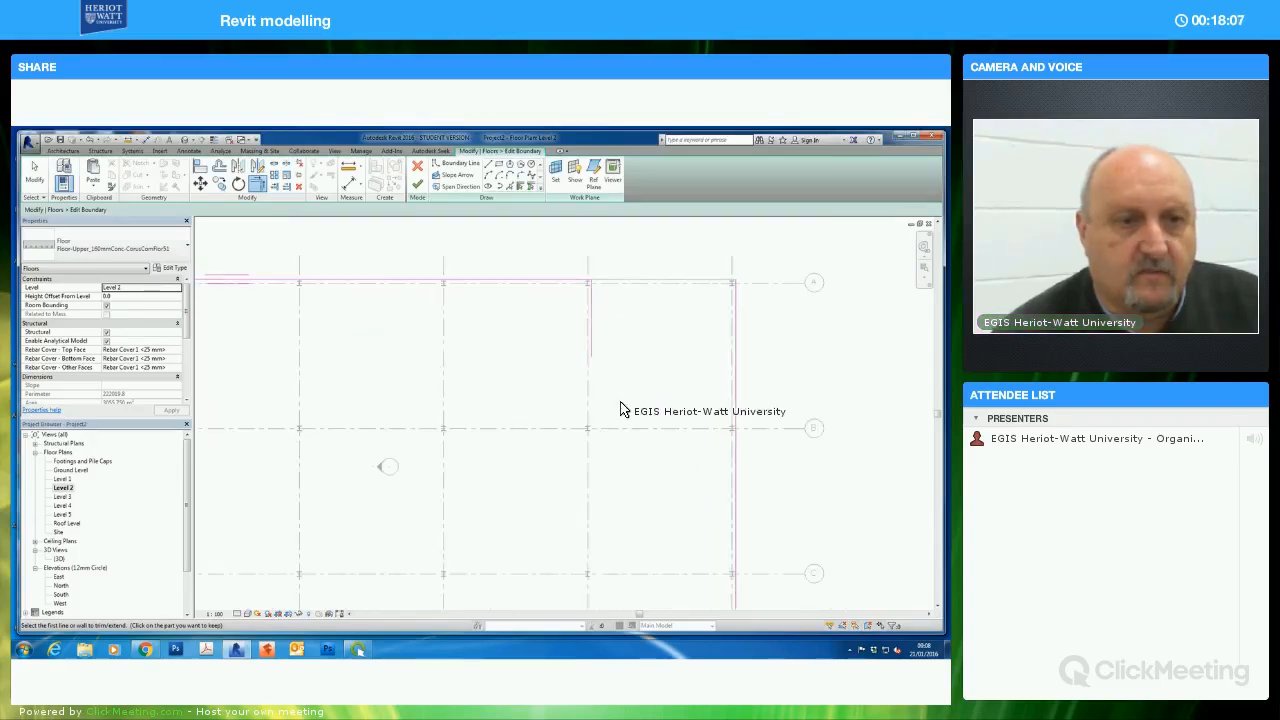
{"action": "scroll", "coordinate": [620, 395], "scroll_direction": "down", "scroll_amount": 3}
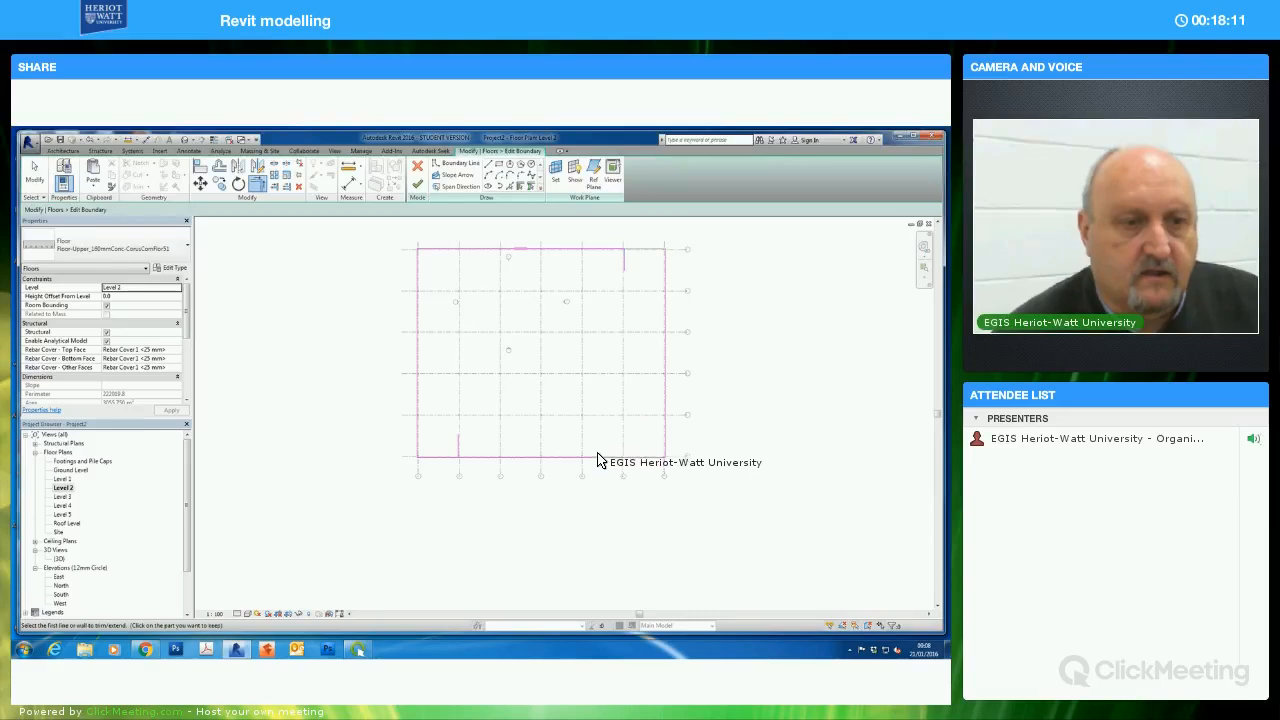
Trim/Extend the grid 6 boundary line to a corner with the slab's lower edge
{"action": "key", "text": "t"}
{"action": "key", "text": "r"}
{"action": "scroll", "coordinate": [665, 460], "scroll_direction": "up", "scroll_amount": 3}
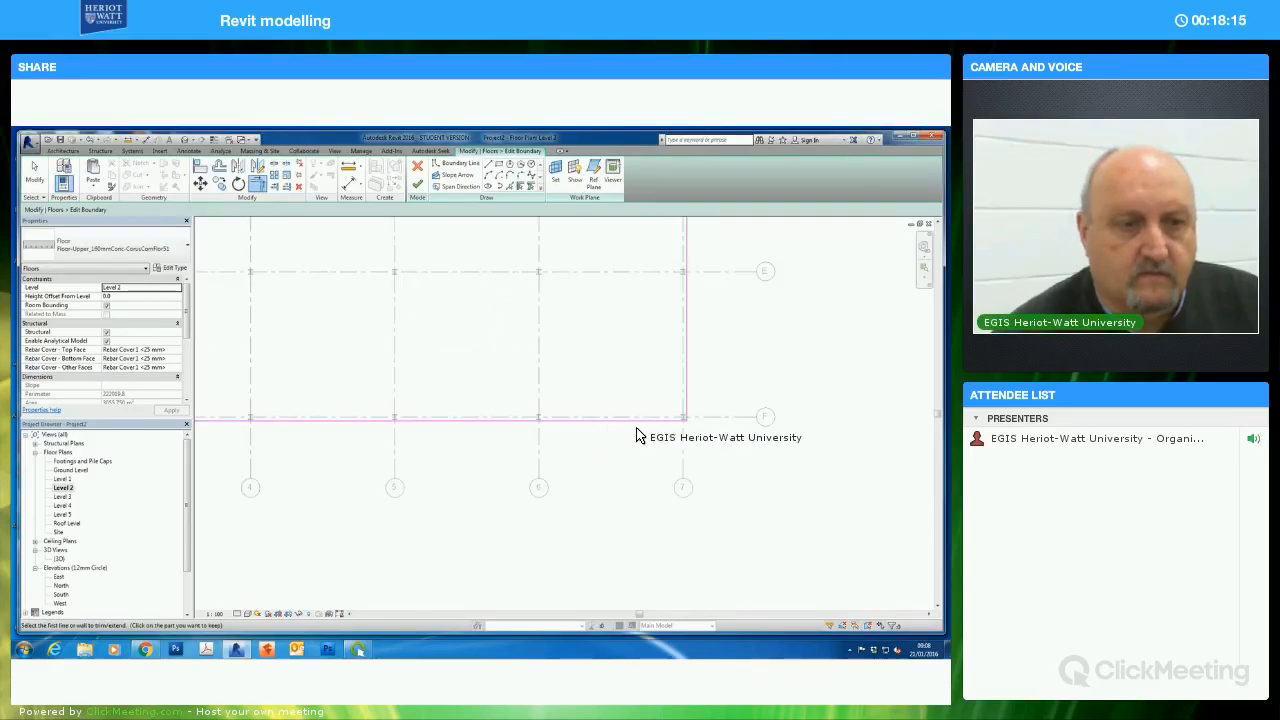
{"action": "scroll", "coordinate": [623, 443], "scroll_direction": "down", "scroll_amount": 3}
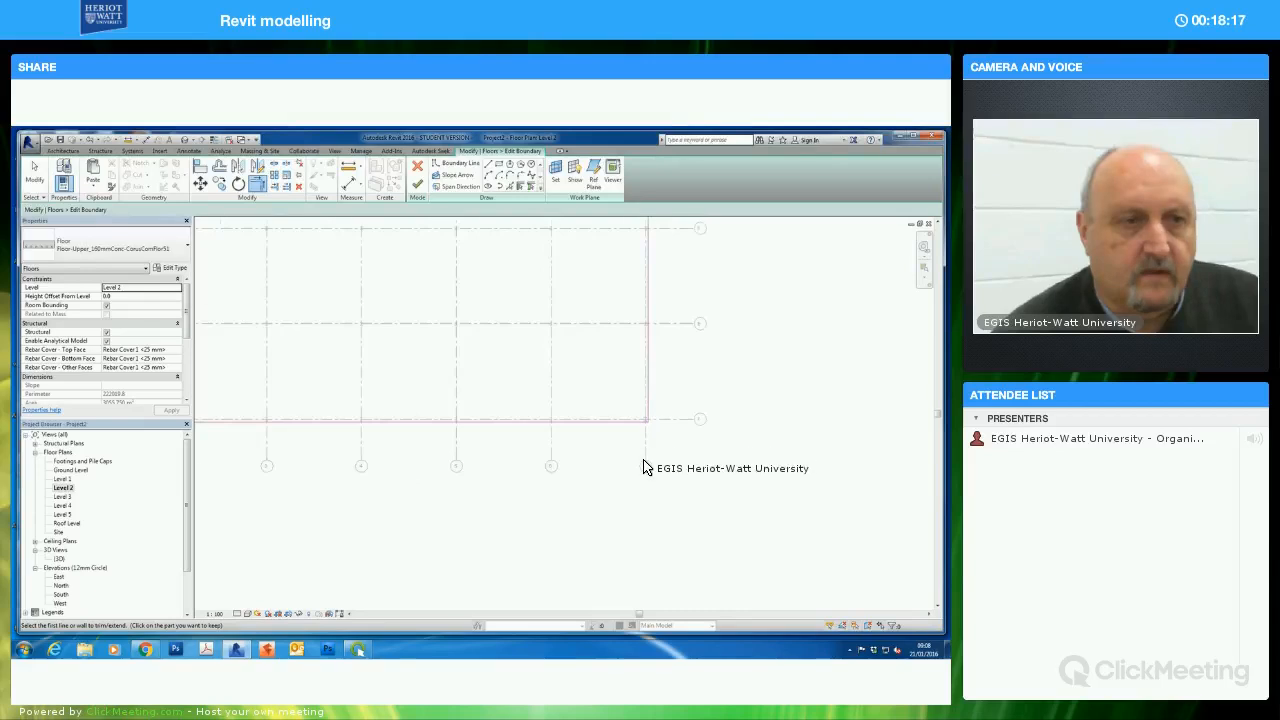
{"action": "scroll", "coordinate": [600, 290], "scroll_direction": "down", "scroll_amount": 2}
{"action": "left_click", "coordinate": [579, 276]}
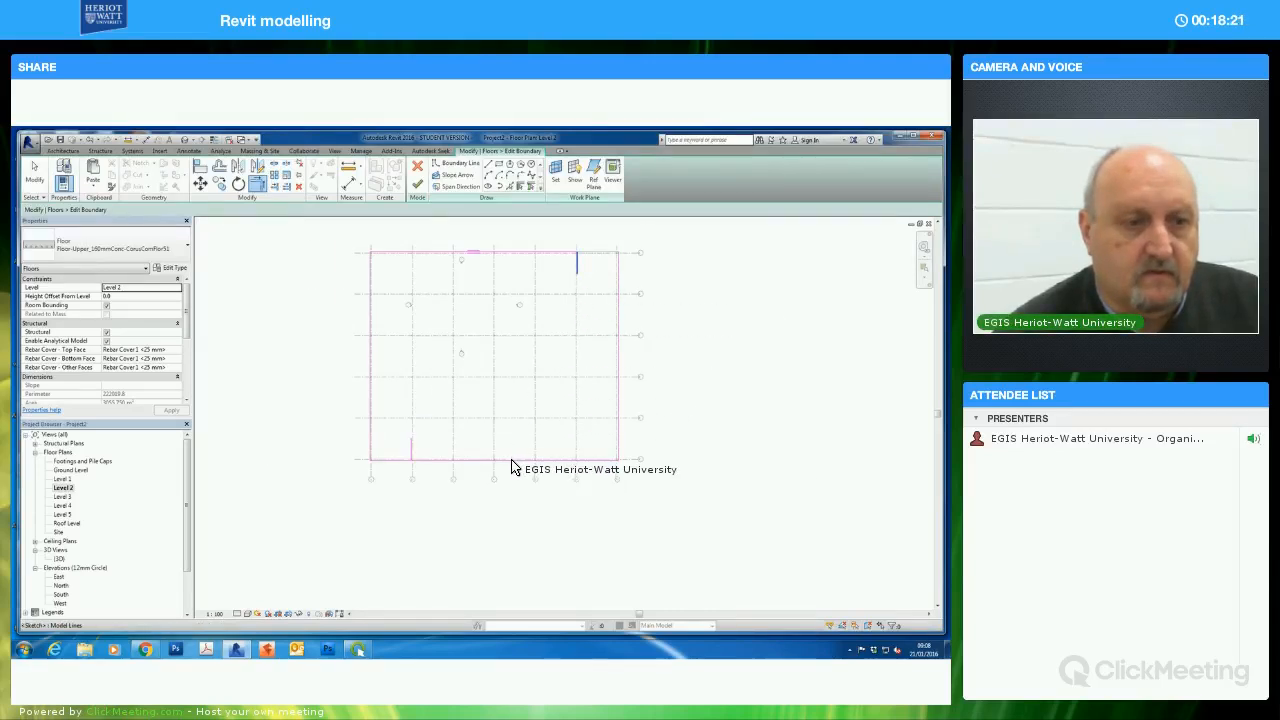
{"action": "left_click", "coordinate": [598, 462]}
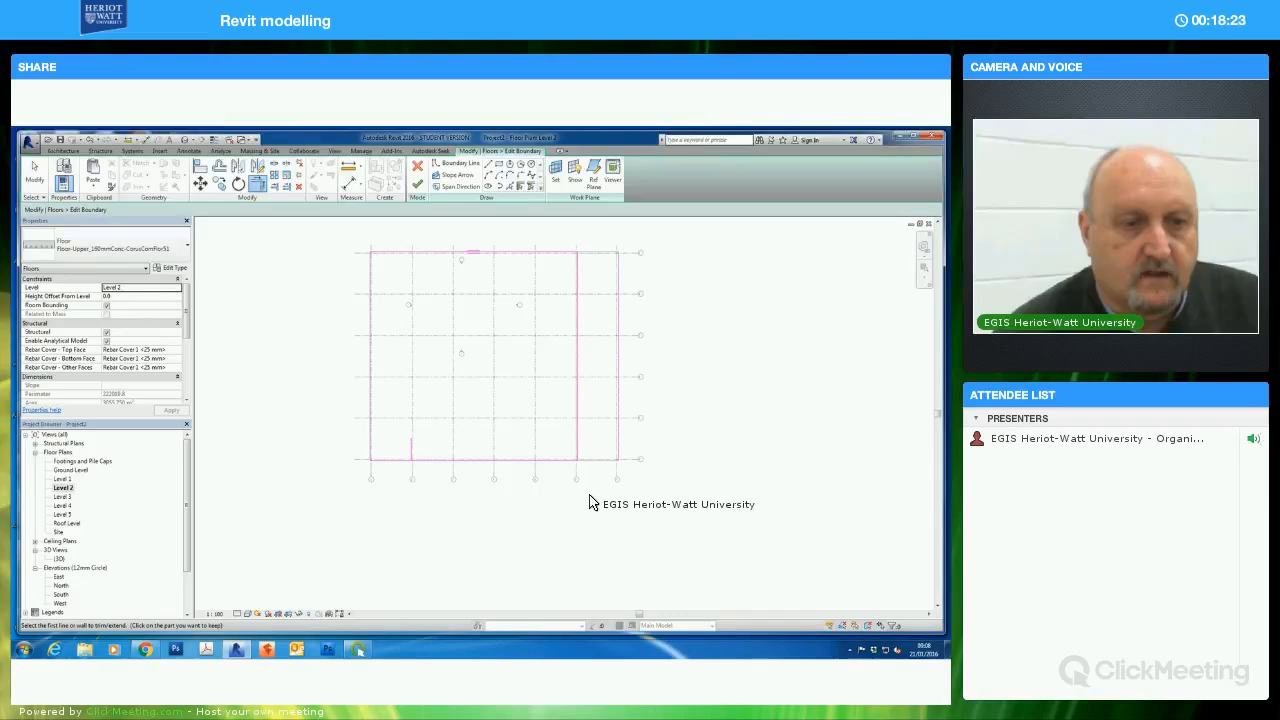
Trim/Extend the grid 2 boundary line to corners with the slab's upper and lower edges
{"action": "left_click", "coordinate": [410, 447]}
{"action": "left_click", "coordinate": [441, 253]}
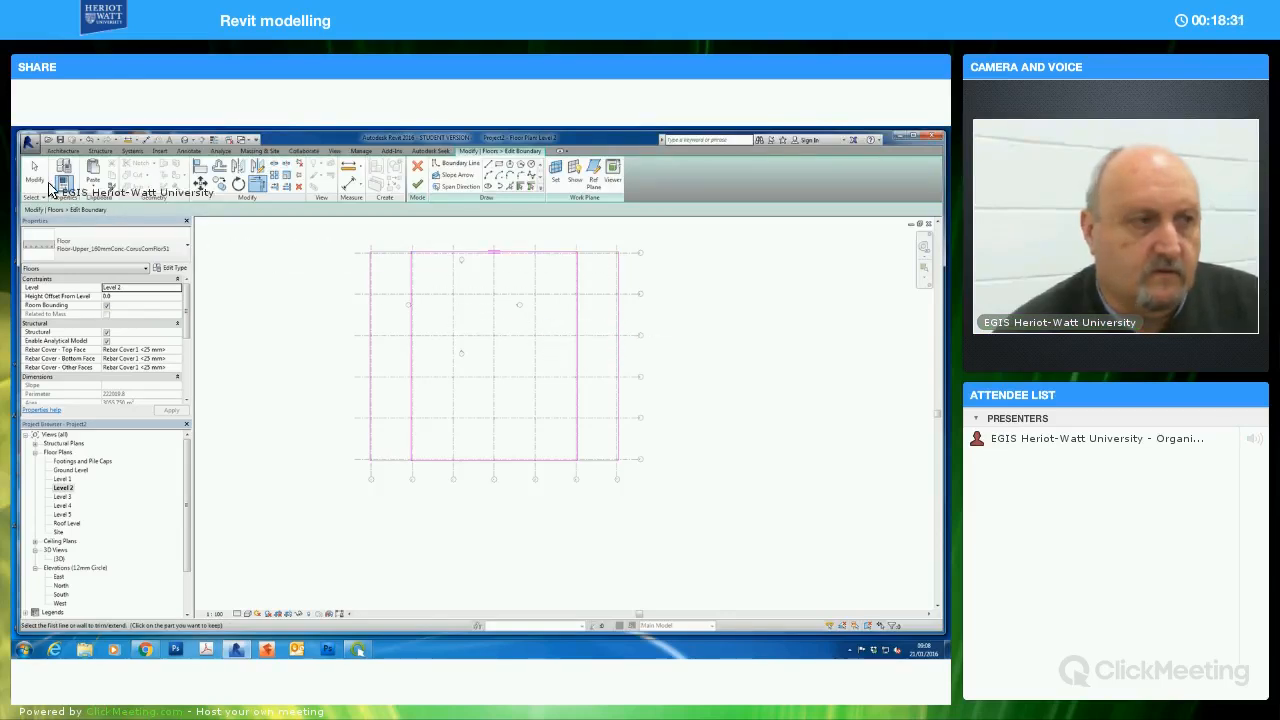
{"action": "key", "text": "Escape"}
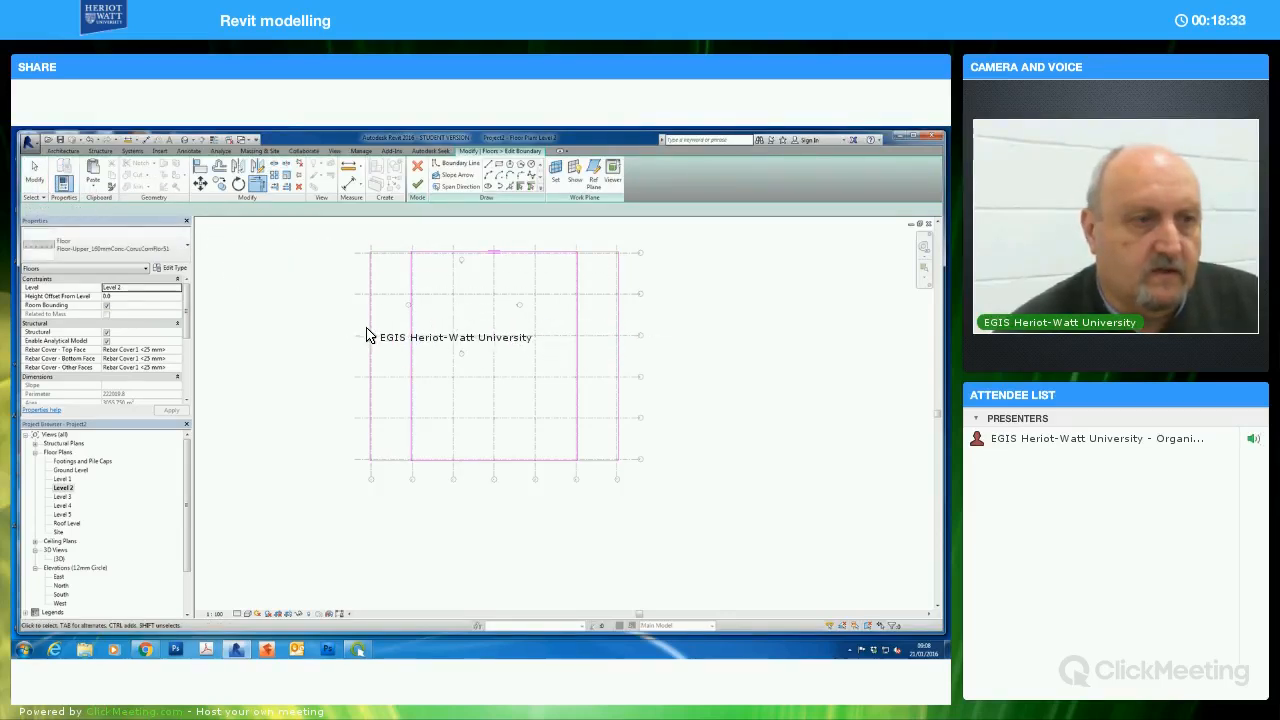
Delete the two outer boundary lines beyond grids 2 and 6 and finish the Level 2 floor's boundary edit
{"action": "left_click", "coordinate": [366, 340]}
{"action": "key", "text": "Delete"}
{"action": "left_click", "coordinate": [618, 376]}
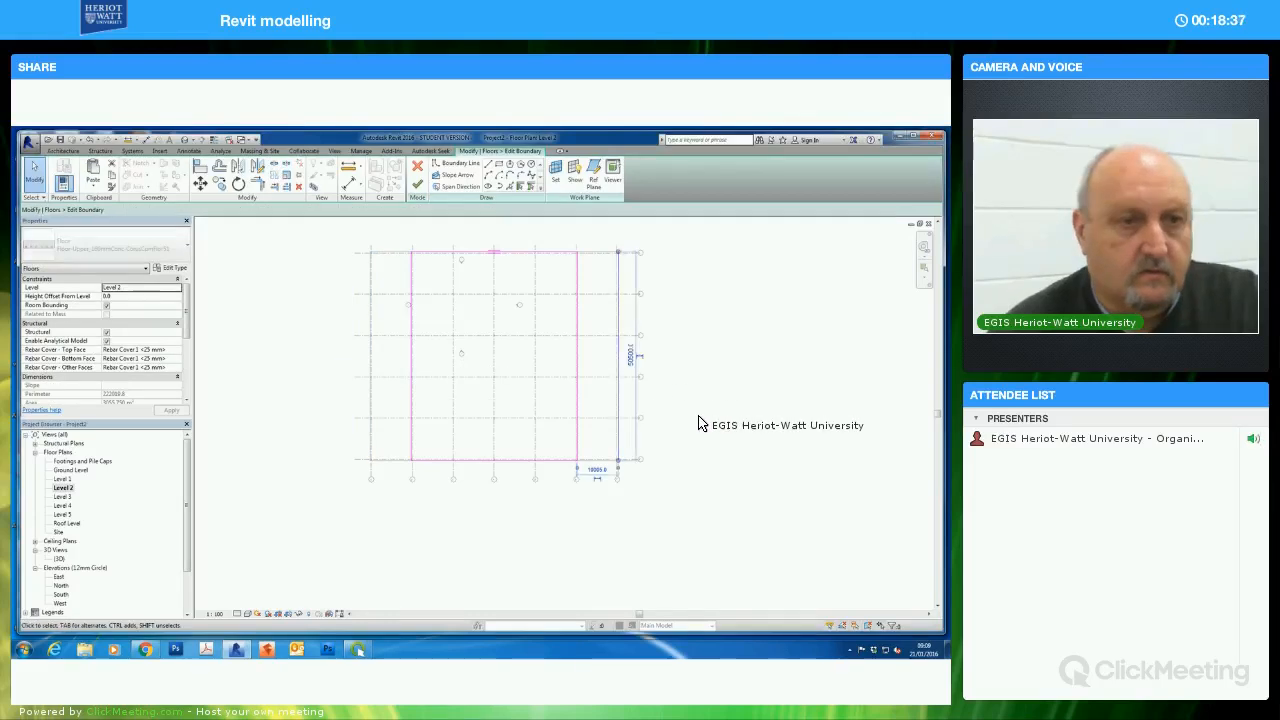
{"action": "key", "text": "Delete"}
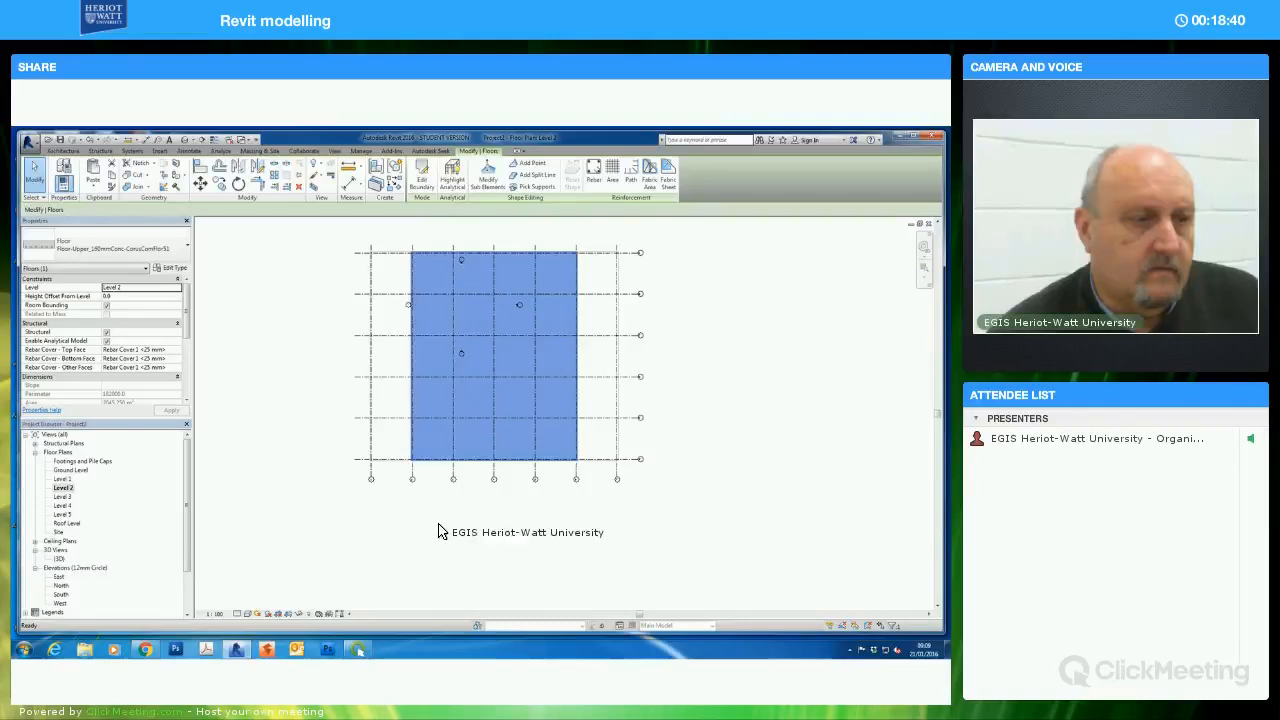
Copy the narrowed Level 2 floor slab and paste it aligned to Level 3 in the 3D view
{"action": "middle_click_drag", "start_coordinate": [608, 503], "coordinate": [530, 445], "text": "shift"}
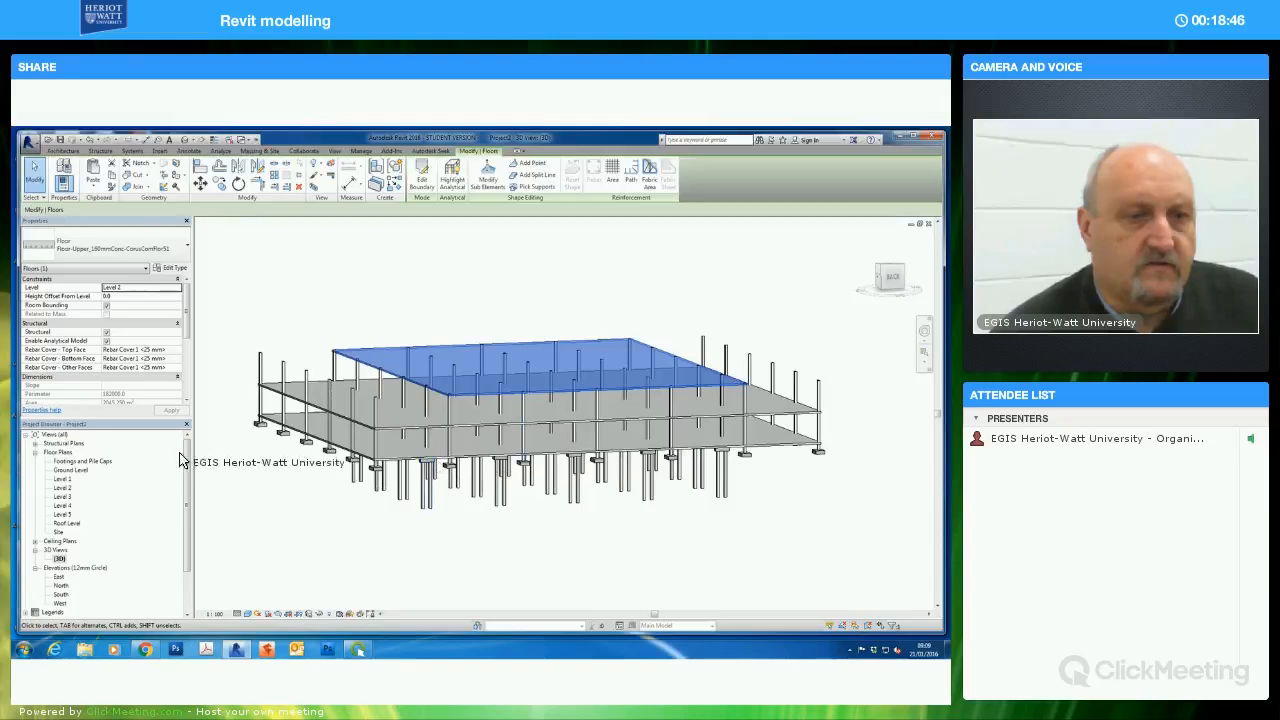
{"action": "left_click", "coordinate": [93, 183]}
{"action": "left_click", "coordinate": [120, 223]}
{"action": "left_click", "coordinate": [432, 345]}
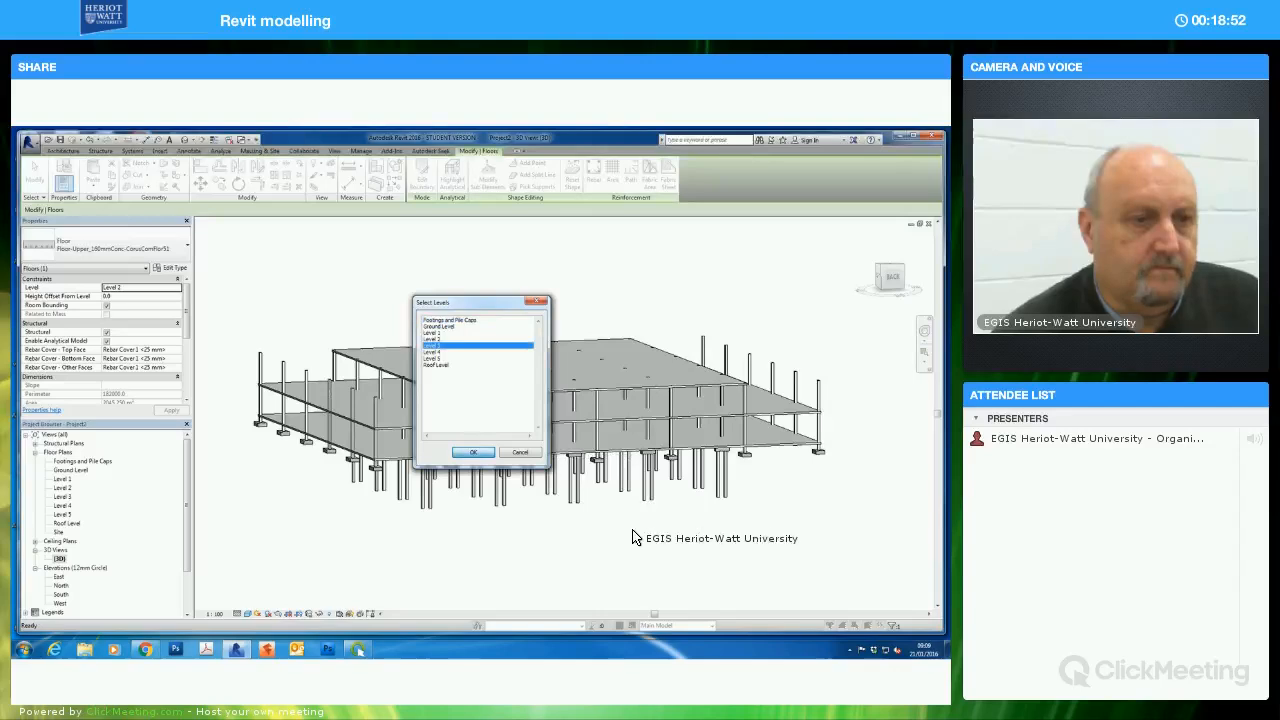
{"action": "key", "text": "Return"}
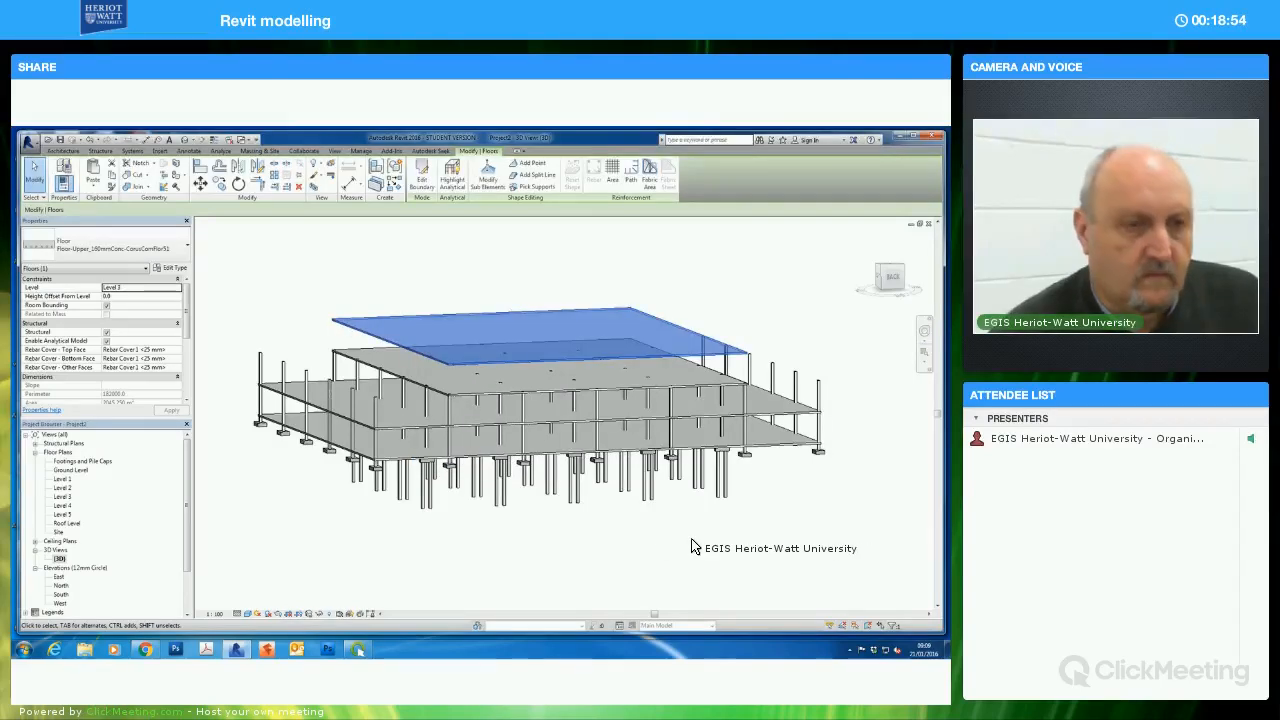
{"action": "middle_click_drag", "start_coordinate": [683, 548], "coordinate": [756, 508], "text": "shift"}
{"action": "left_click", "coordinate": [686, 524]}
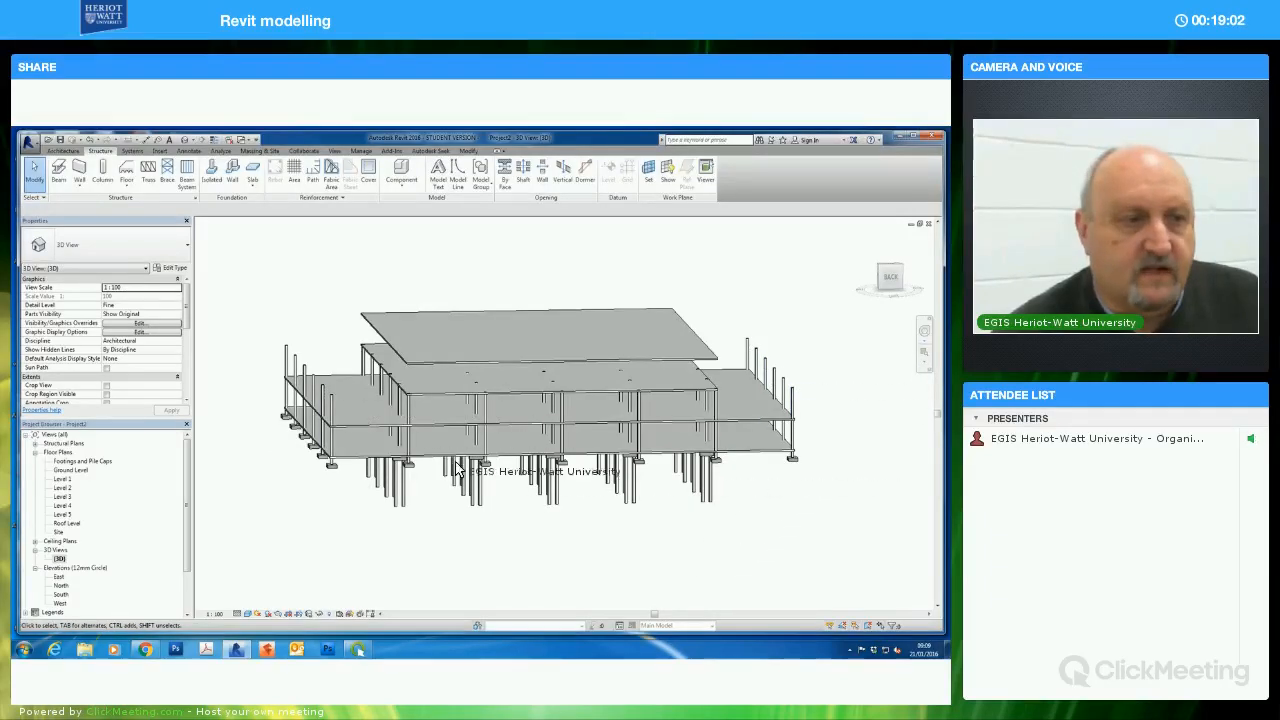
Select the inner columns beneath the narrowed slabs, filter out the floors, and set the columns' top level to Level 3
{"action": "middle_click_drag", "start_coordinate": [554, 469], "coordinate": [672, 365], "text": "shift"}
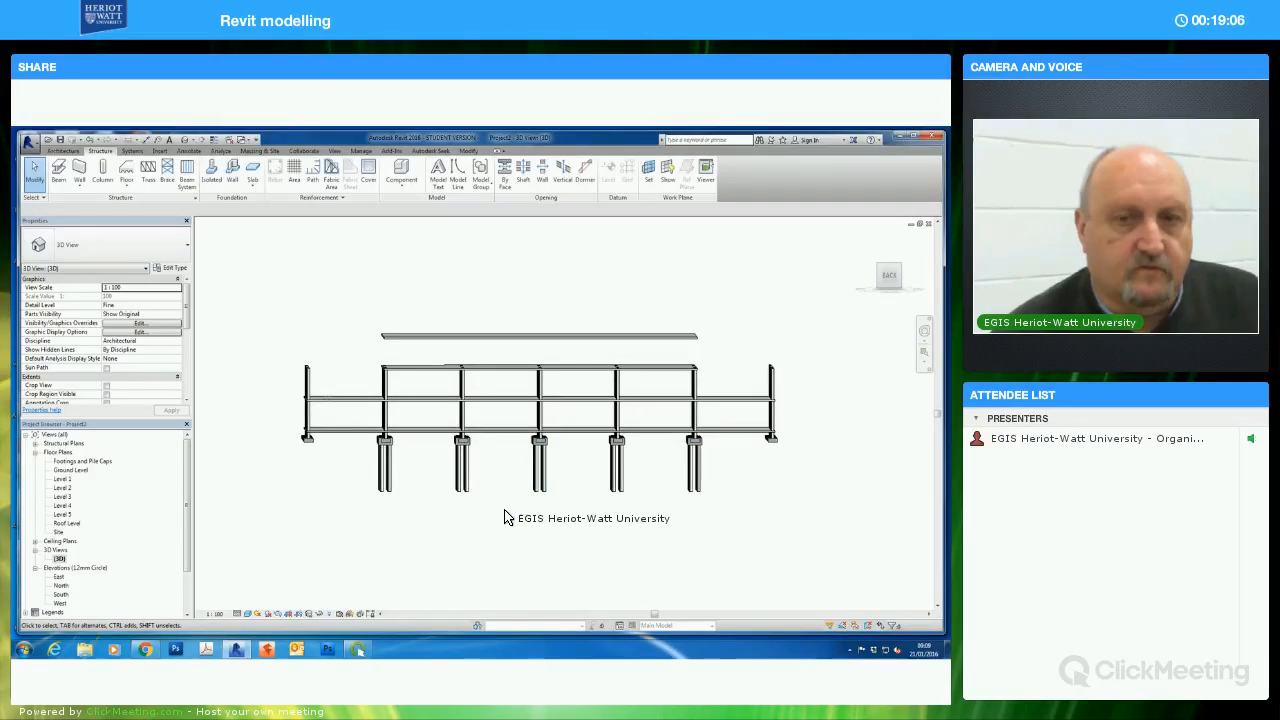
{"action": "middle_click_drag", "start_coordinate": [505, 520], "coordinate": [631, 349], "text": "shift"}
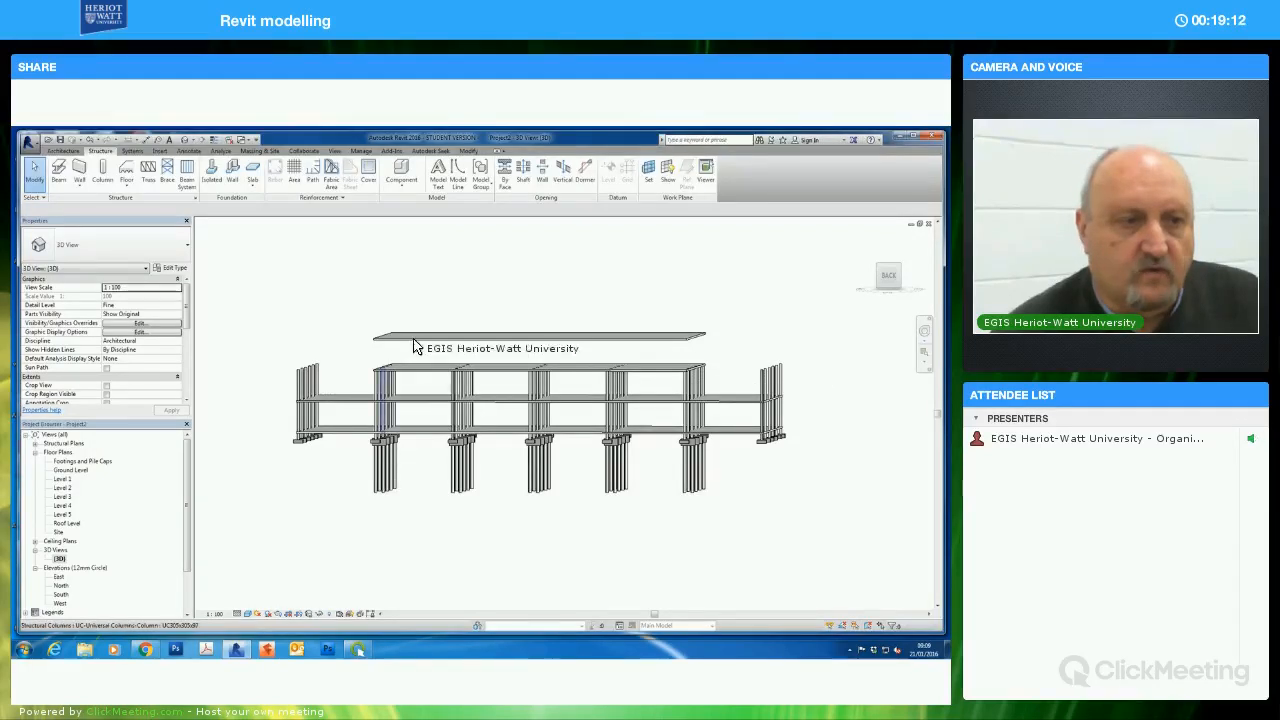
{"action": "middle_click_drag", "start_coordinate": [580, 503], "coordinate": [480, 368], "text": "shift"}
{"action": "left_click_drag", "start_coordinate": [716, 381], "coordinate": [350, 307]}
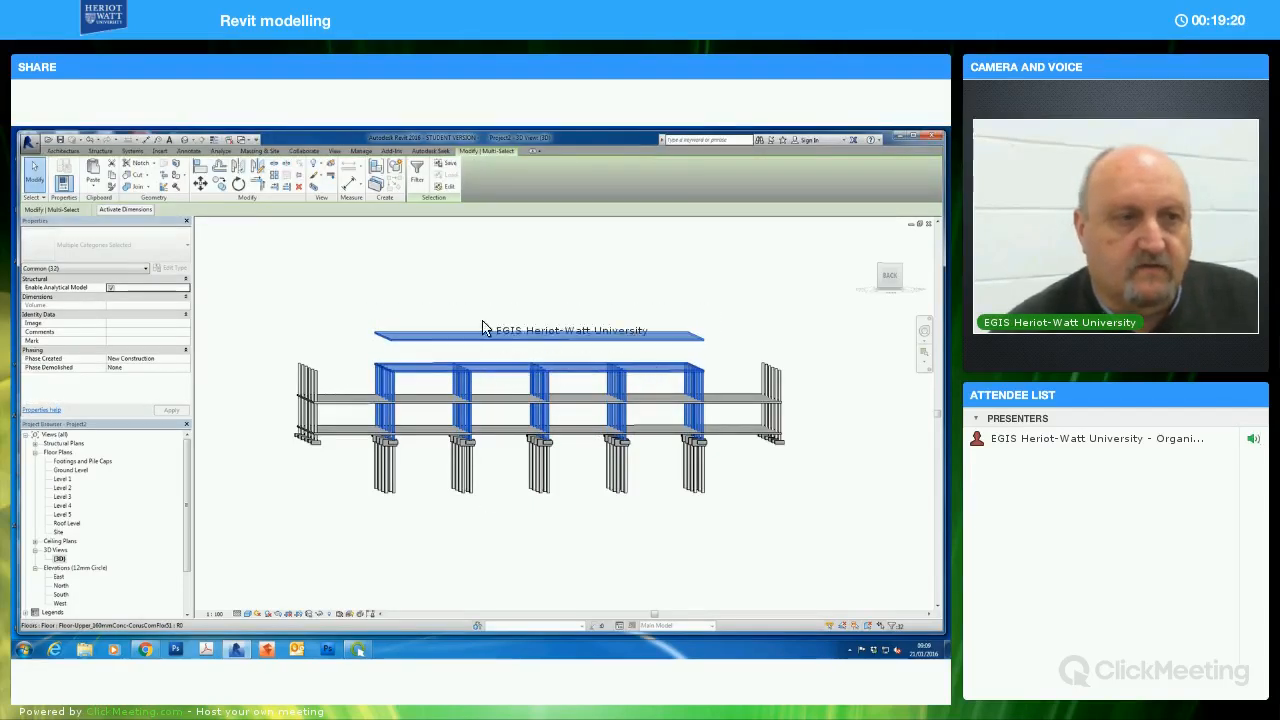
{"action": "left_click", "coordinate": [416, 176]}
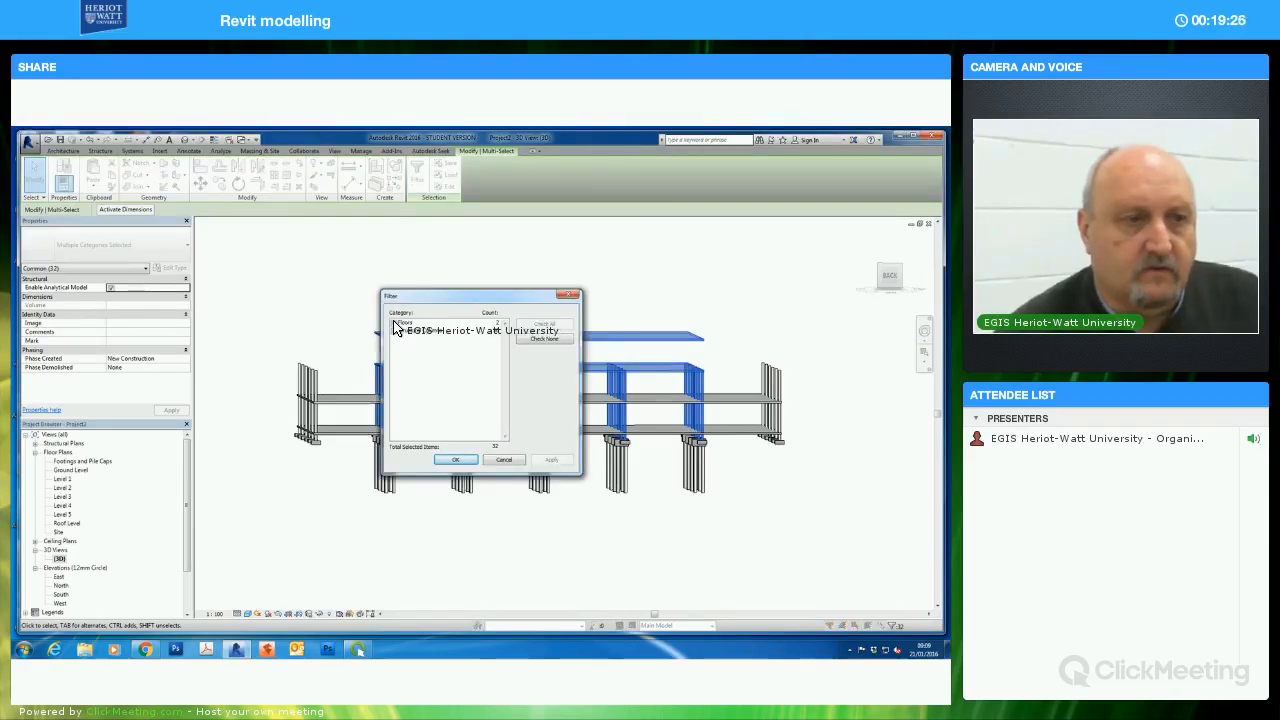
{"action": "left_click", "coordinate": [394, 324]}
{"action": "left_click", "coordinate": [458, 460]}
{"action": "middle_click_drag", "start_coordinate": [645, 540], "coordinate": [122, 328], "text": "shift"}
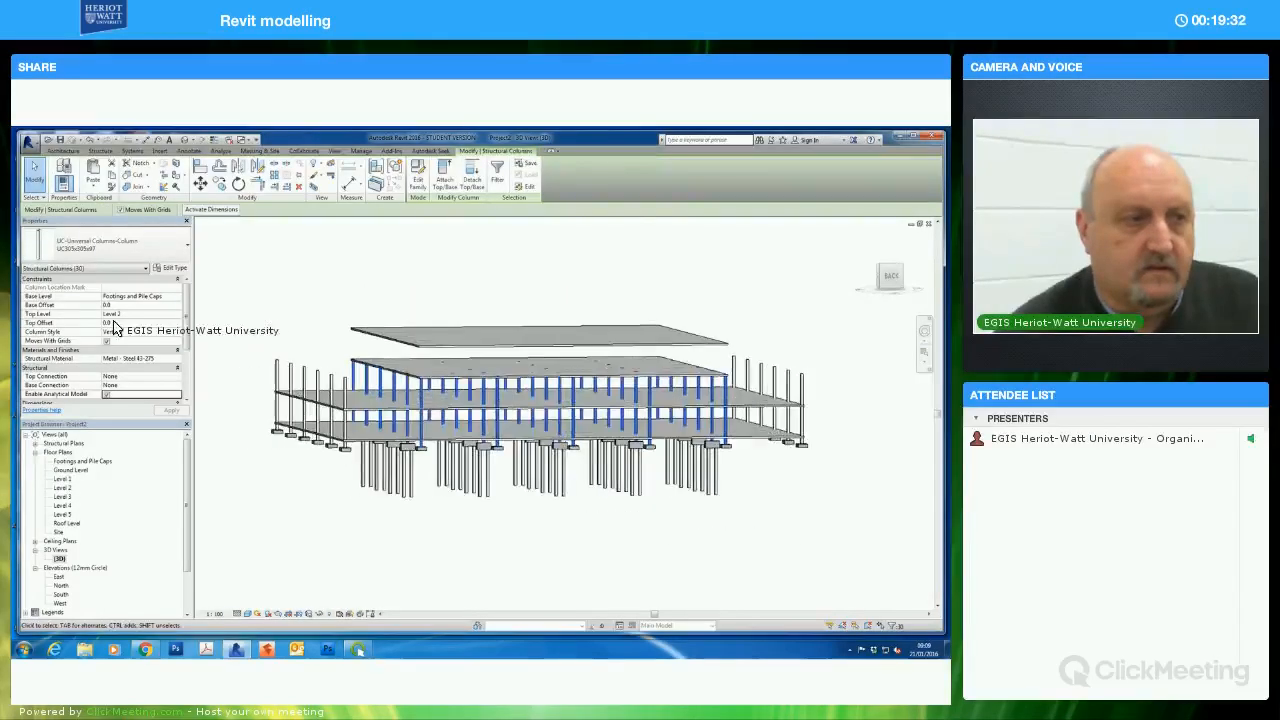
{"action": "left_click", "coordinate": [176, 315]}
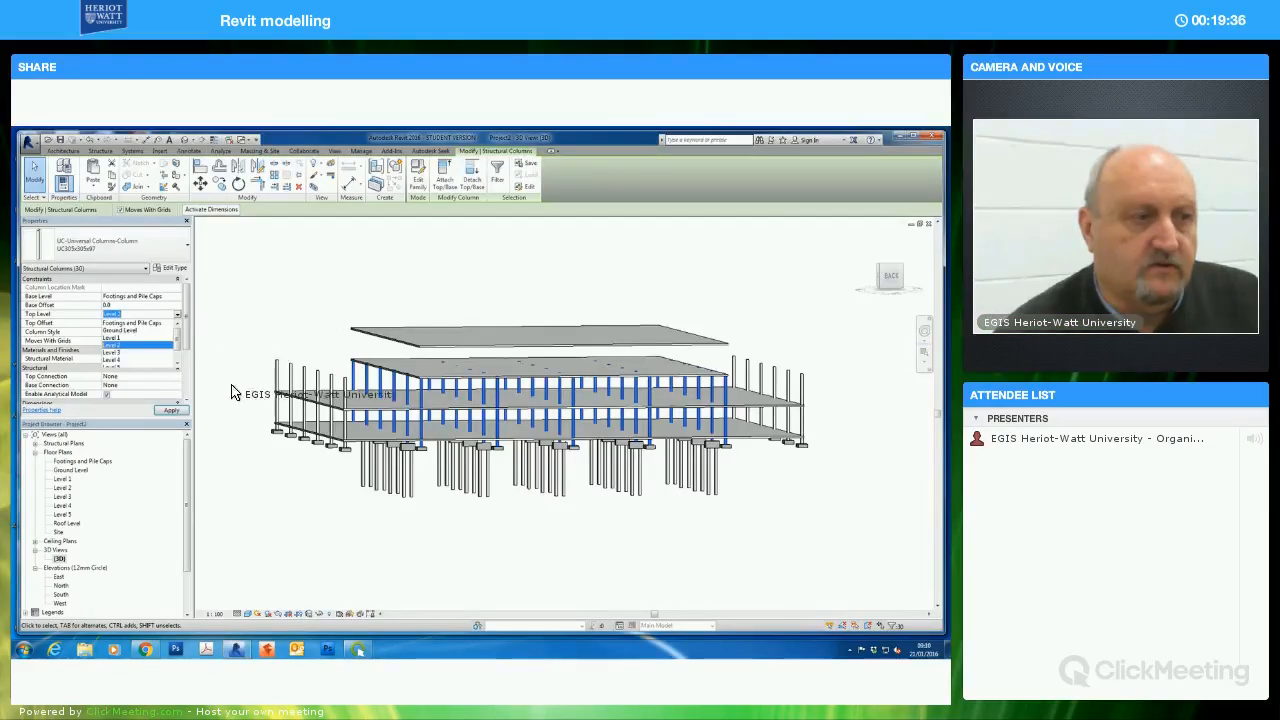
{"action": "left_click", "coordinate": [620, 528]}
Set the top level of the outer column row at the building's right-hand end to Level 1
{"action": "middle_click_drag", "start_coordinate": [777, 403], "coordinate": [803, 374], "text": "shift"}
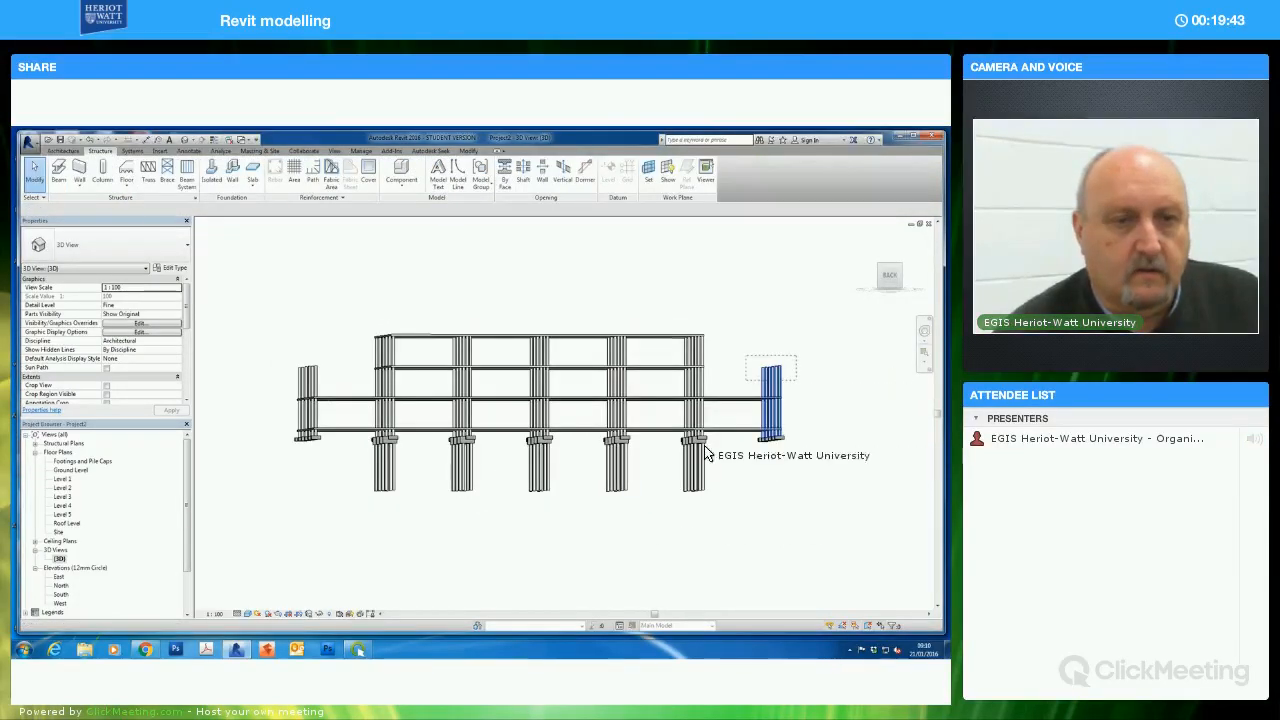
{"action": "left_click", "coordinate": [770, 425]}
{"action": "left_click", "coordinate": [178, 315]}
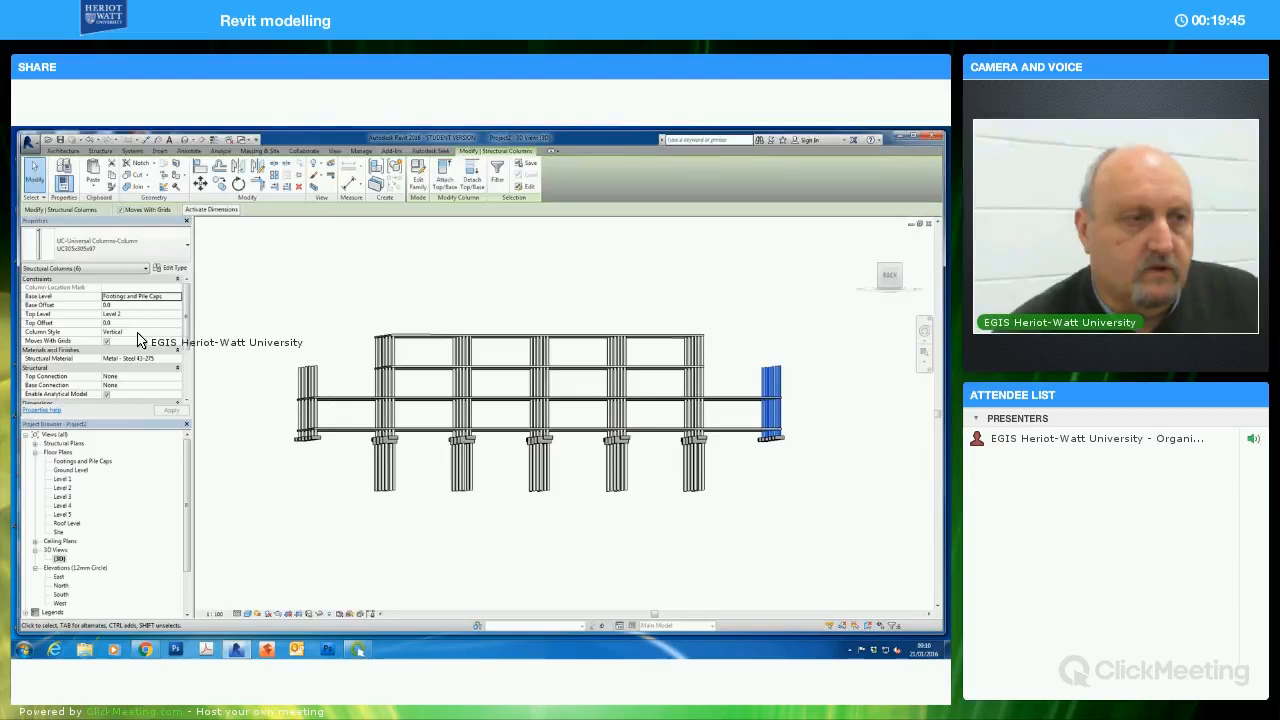
{"action": "key", "text": "Up"}
{"action": "key", "text": "Return"}
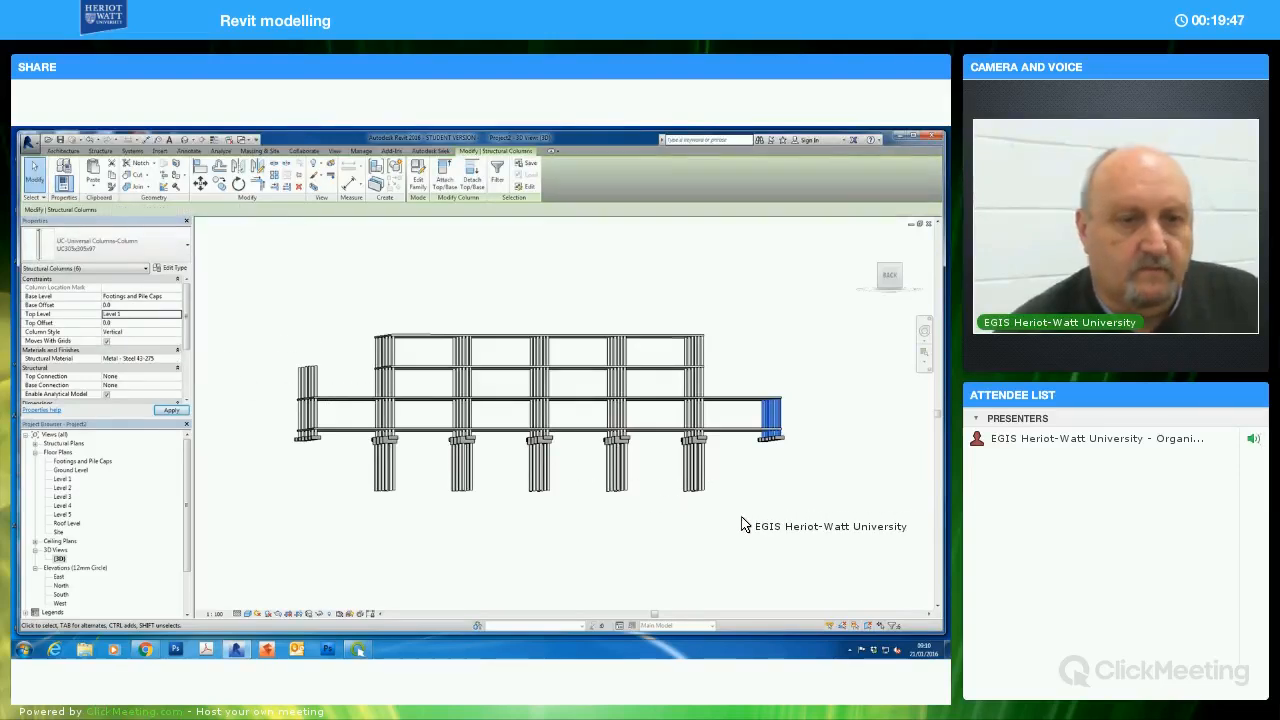
Set the top level of the outer column row at the building's left-hand end to Level 1
{"action": "middle_click_drag", "start_coordinate": [786, 527], "coordinate": [304, 362], "text": "shift"}
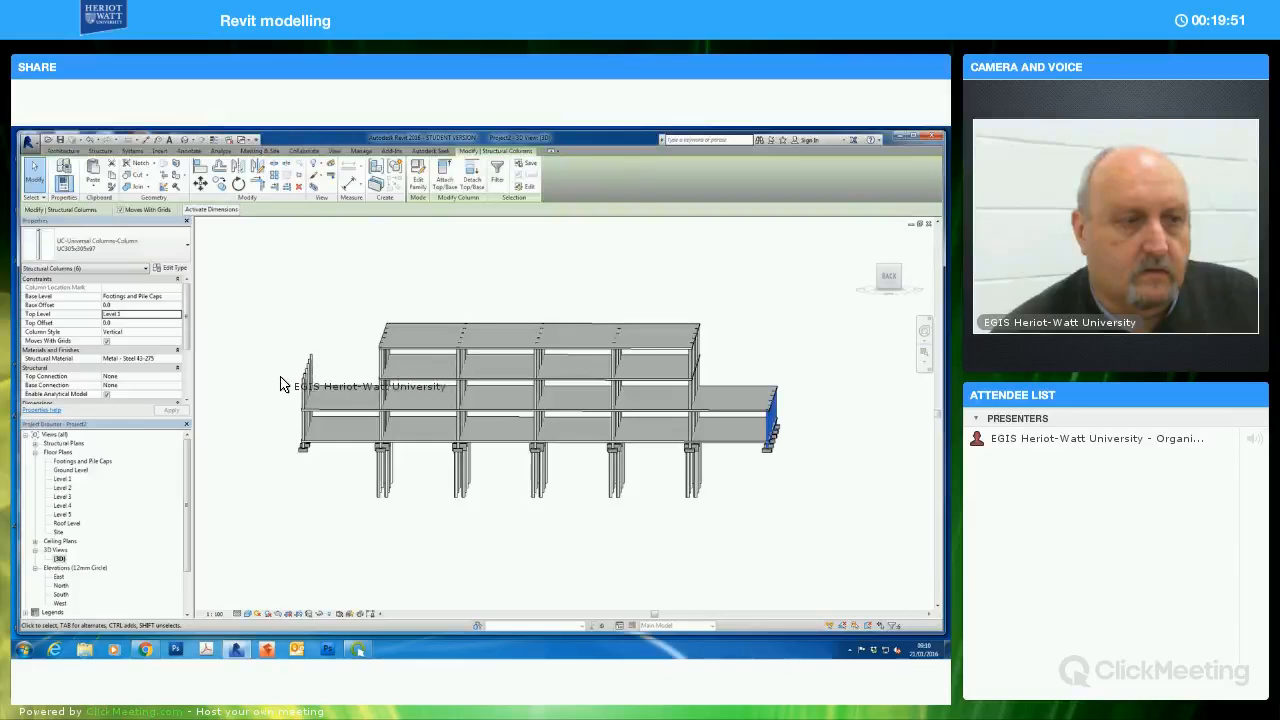
{"action": "left_click", "coordinate": [280, 386]}
{"action": "left_click_drag", "start_coordinate": [269, 387], "coordinate": [265, 384]}
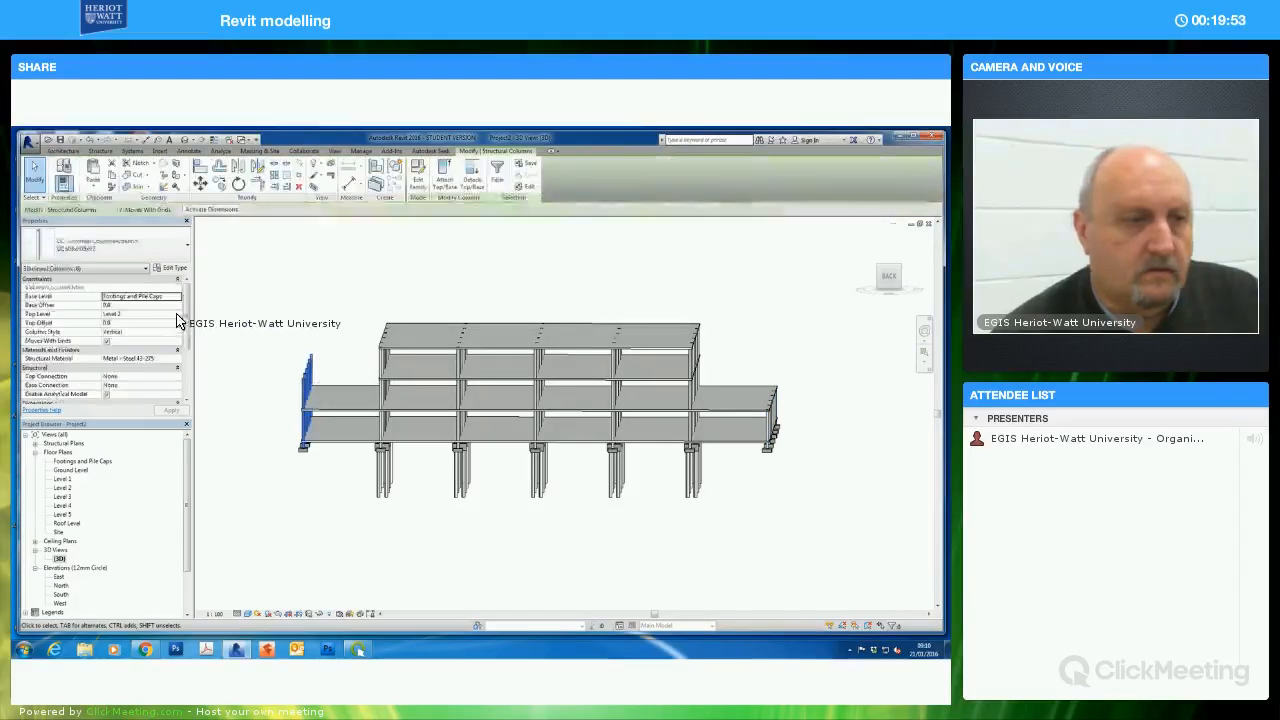
{"action": "left_click", "coordinate": [140, 314]}
{"action": "left_click", "coordinate": [118, 340]}
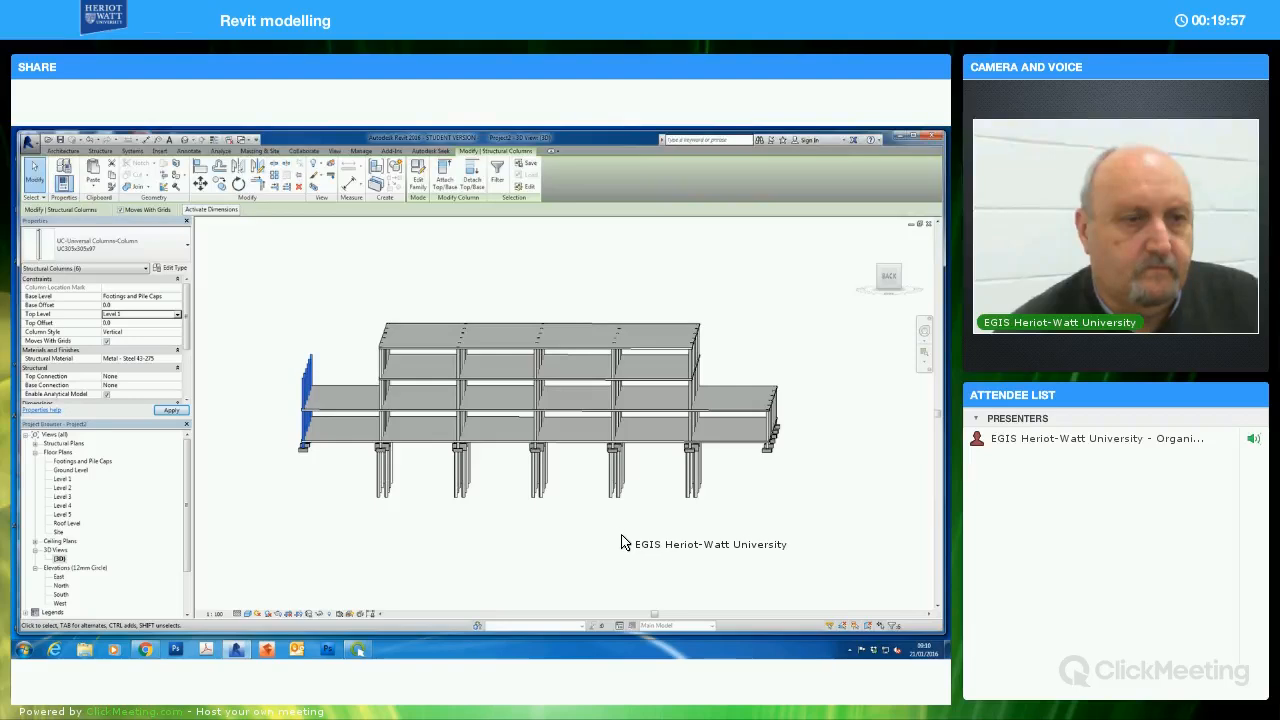
{"action": "left_click", "coordinate": [708, 555]}
{"action": "middle_click_drag", "start_coordinate": [708, 555], "coordinate": [712, 556], "text": "shift"}
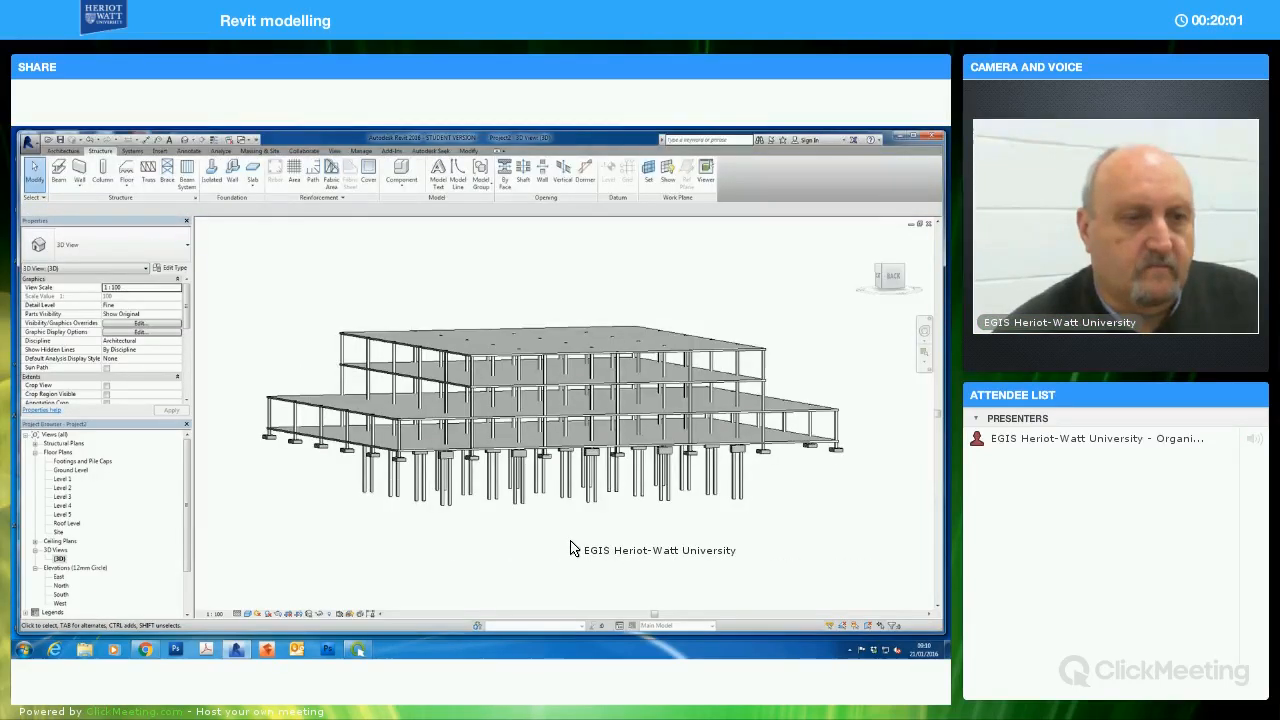
{"action": "middle_click_drag", "start_coordinate": [571, 541], "coordinate": [582, 542], "text": "shift"}
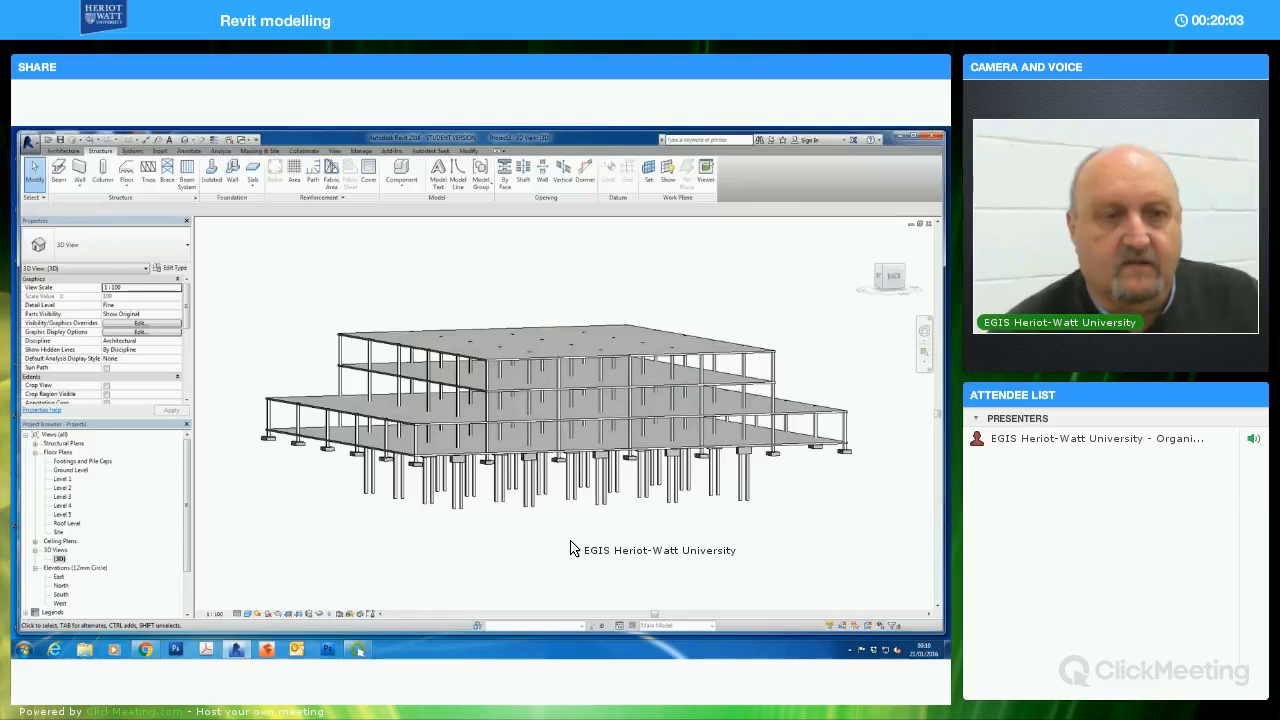